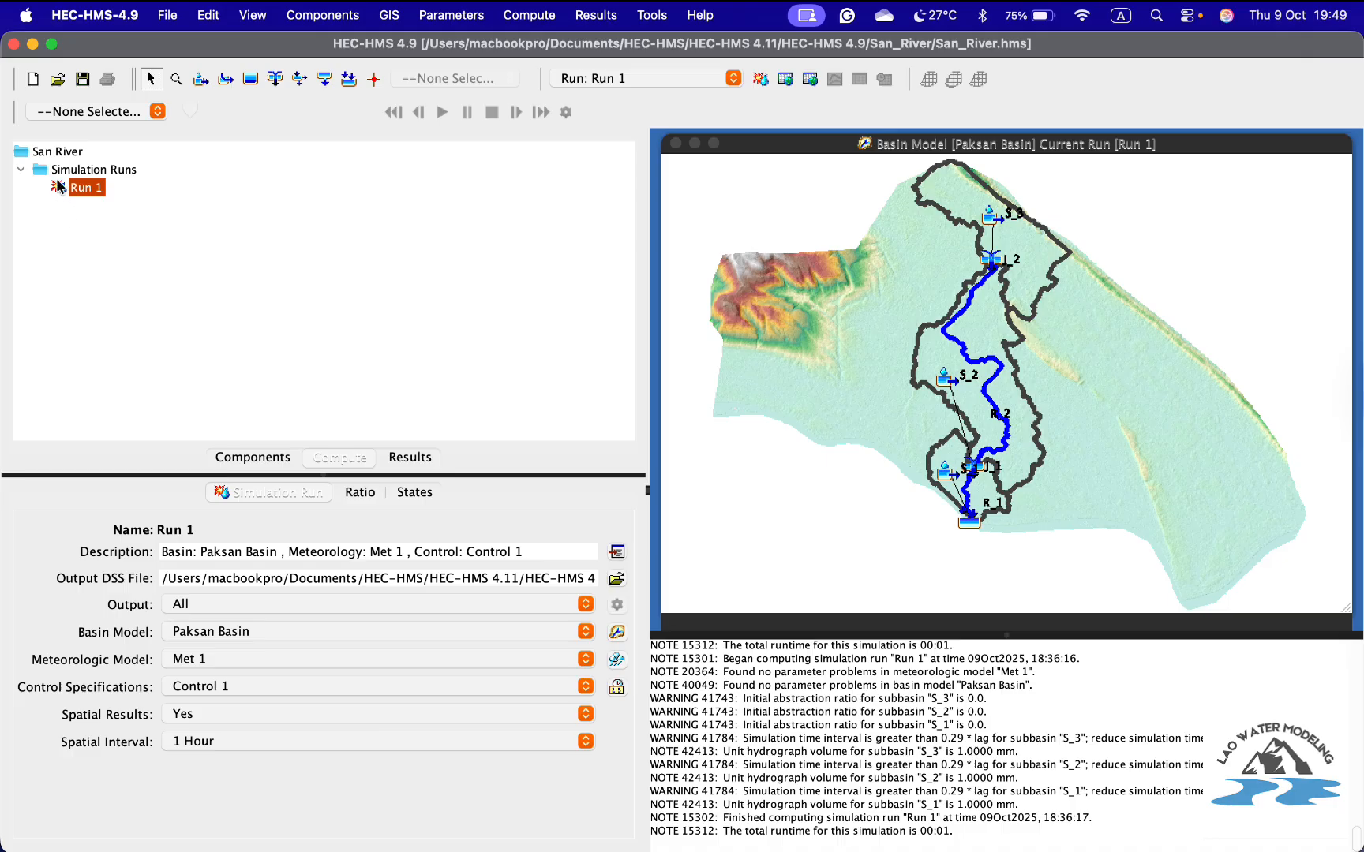
# - Look through the computed results listed for simulation Run 1
pyautogui.click(411, 458)
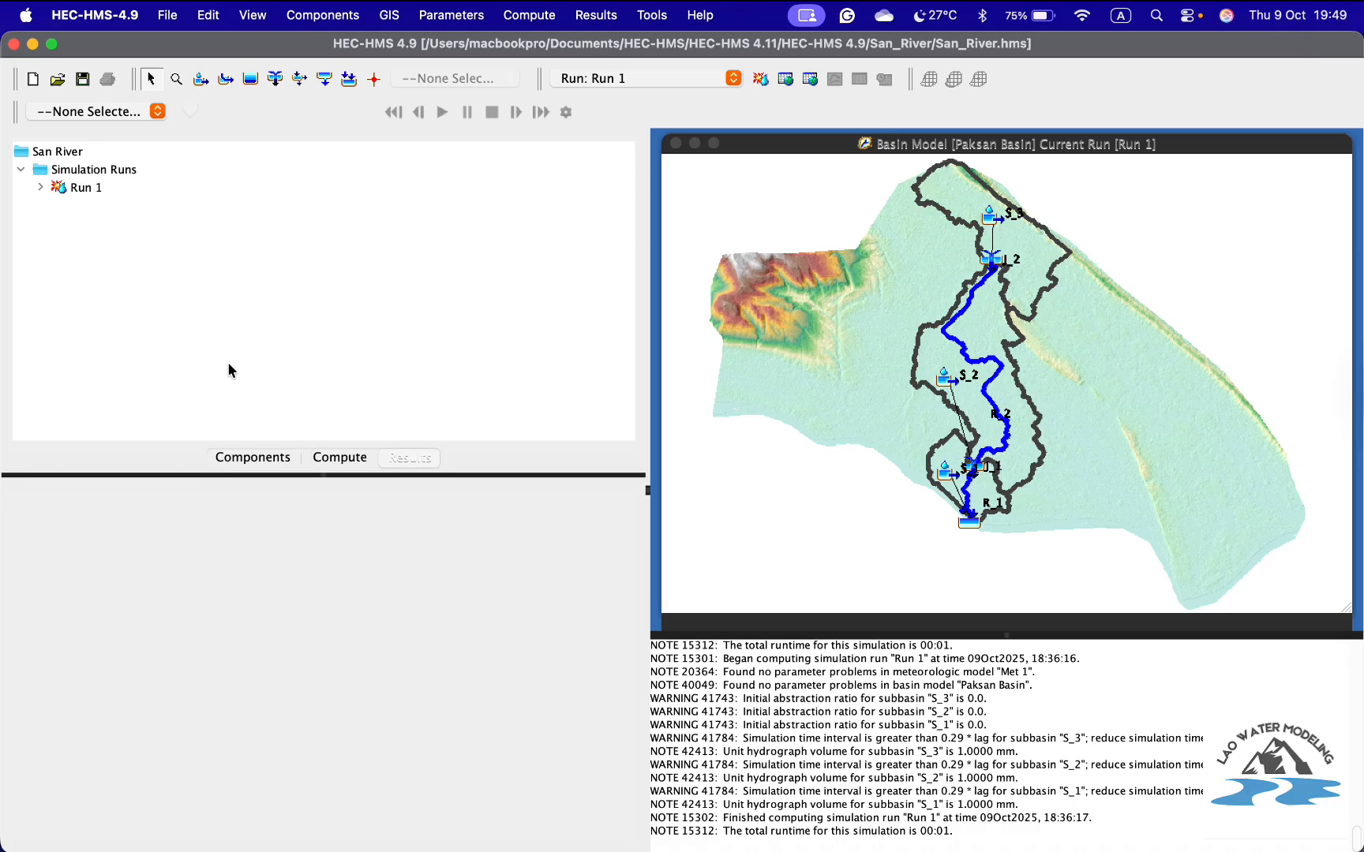
pyautogui.click(40, 187)
pyautogui.click(108, 207)
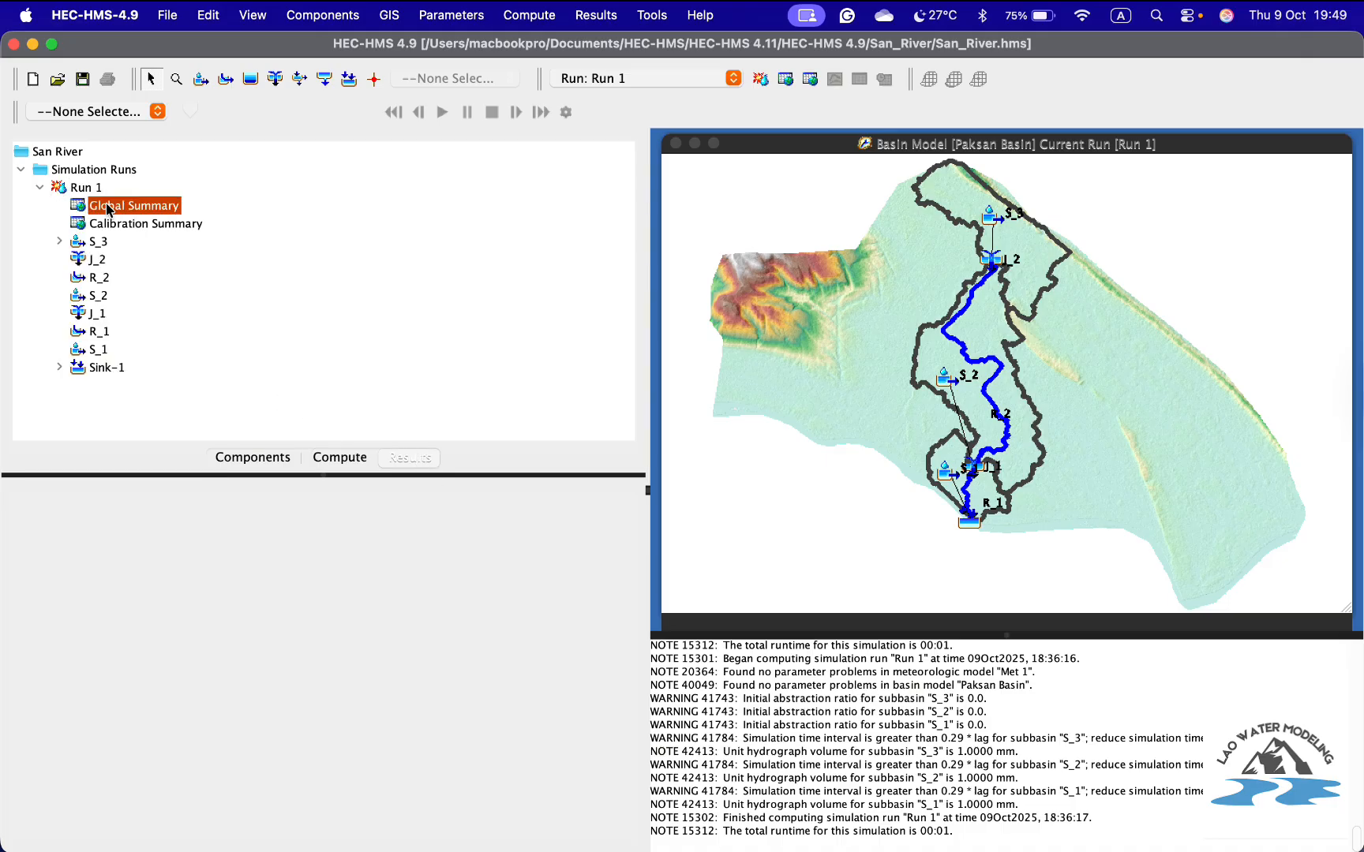
pyautogui.click(217, 43)
pyautogui.click(40, 187)
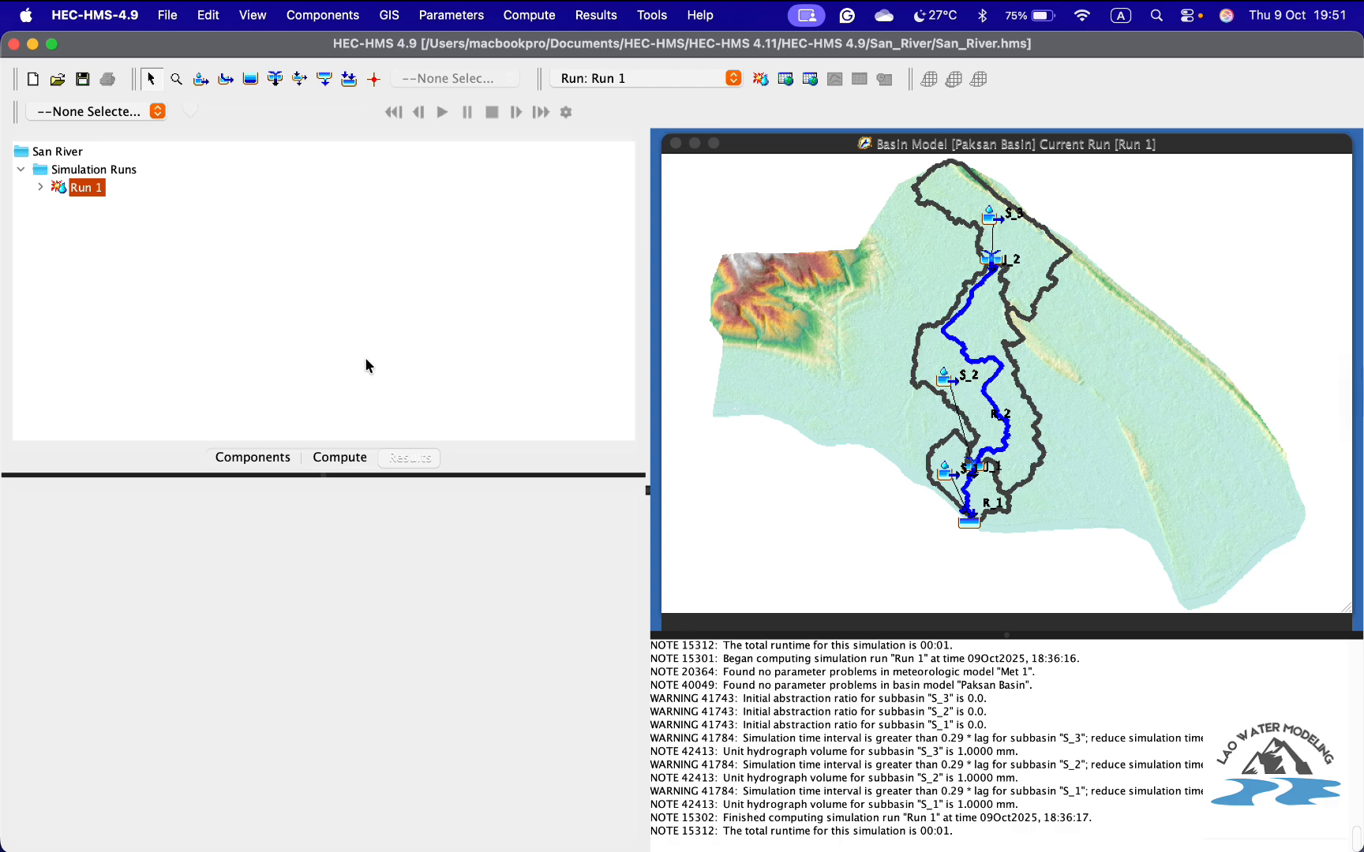
# - Open the Time-Series Data Manager for the project components and set the data type to Discharge Gages
pyautogui.click(269, 460)
pyautogui.scroll(3, 217, 341)
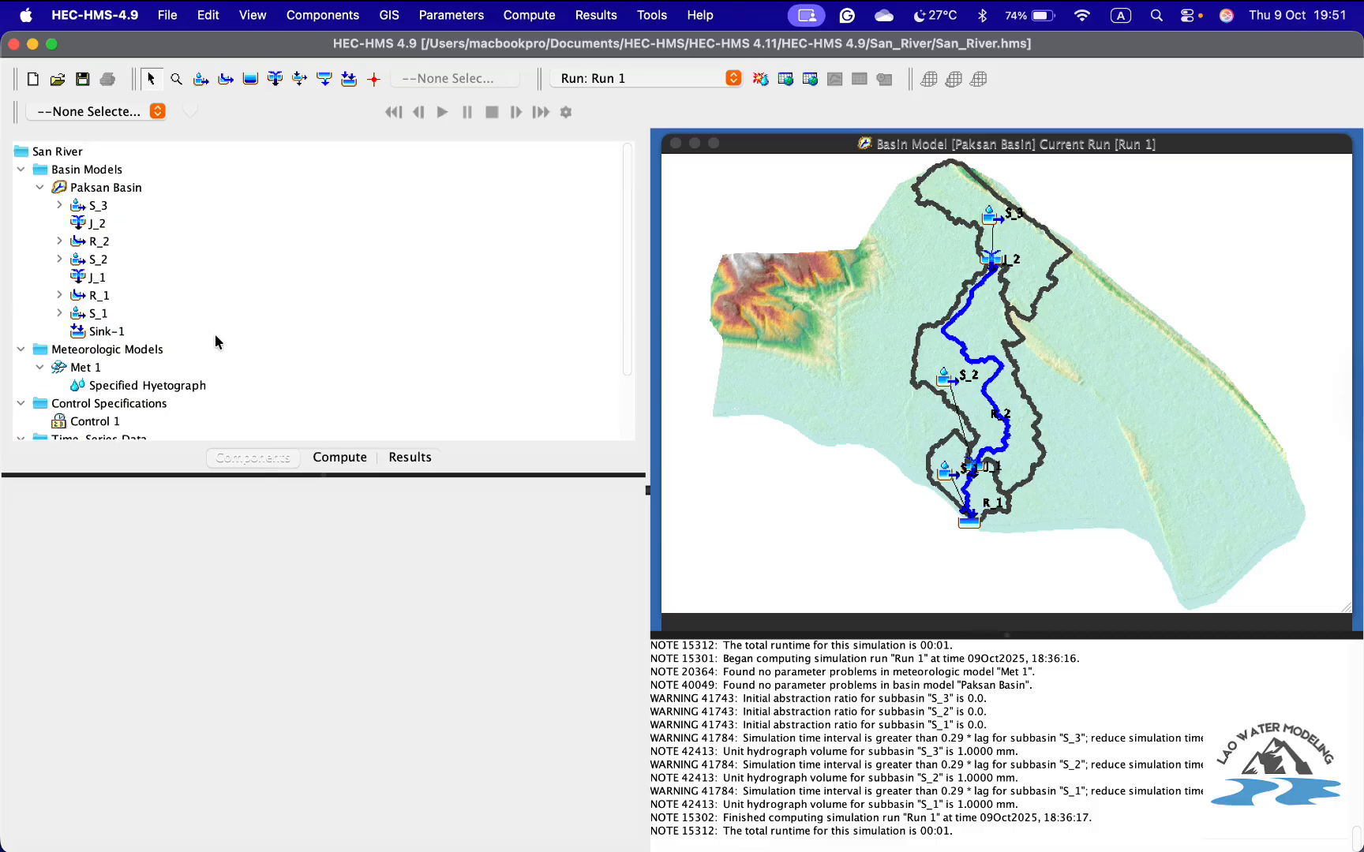
pyautogui.click(432, 19)
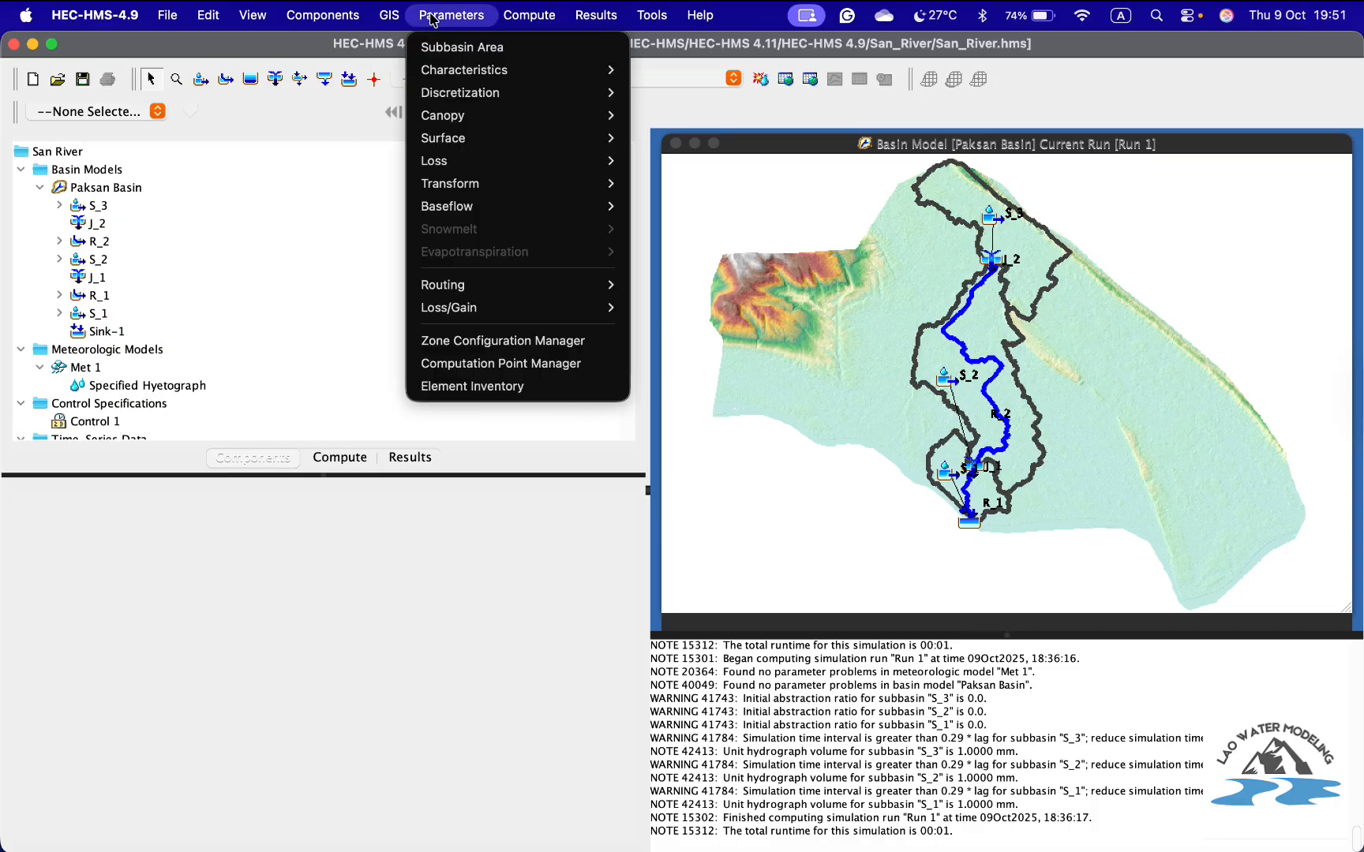
pyautogui.click(535, 15)
pyautogui.click(347, 16)
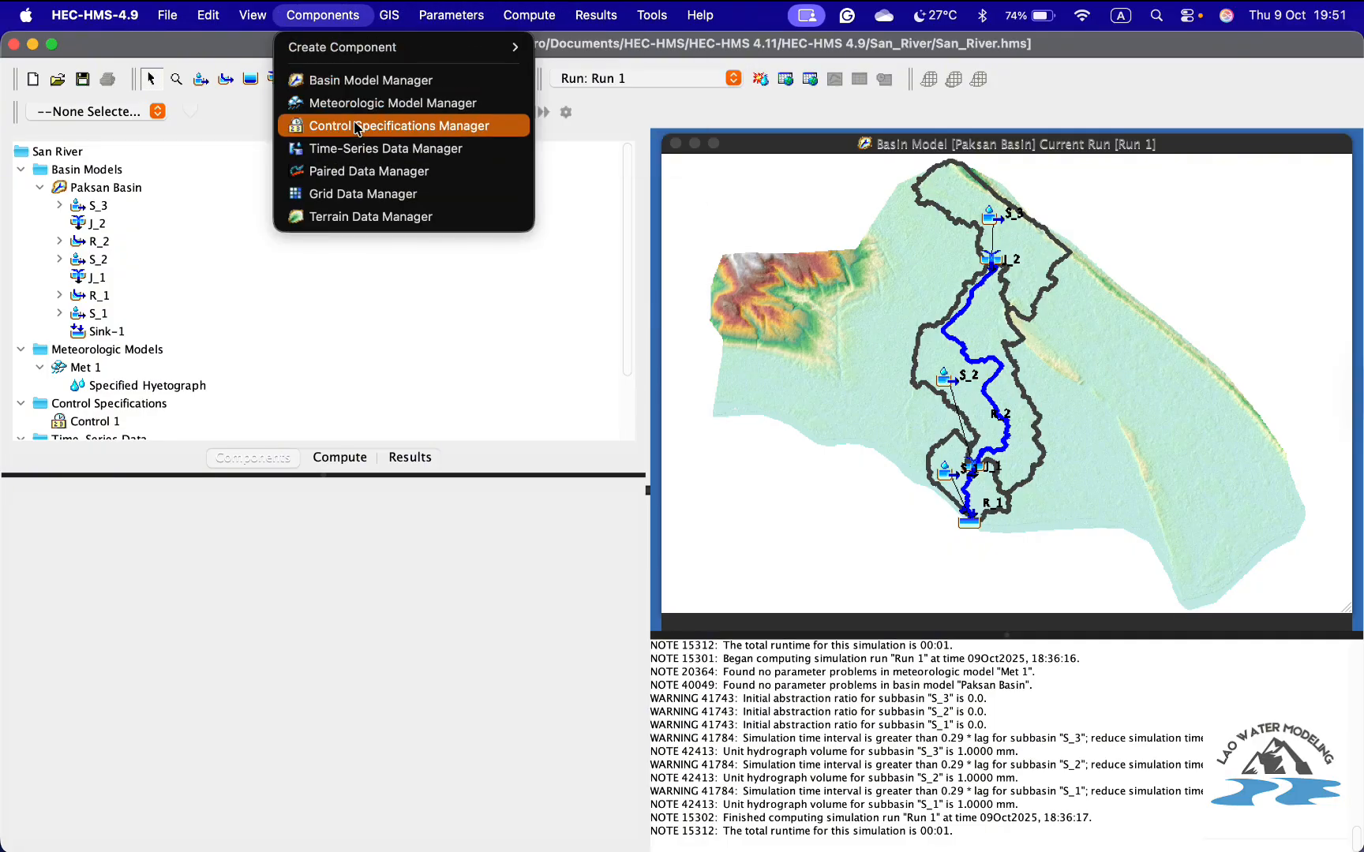
pyautogui.click(403, 156)
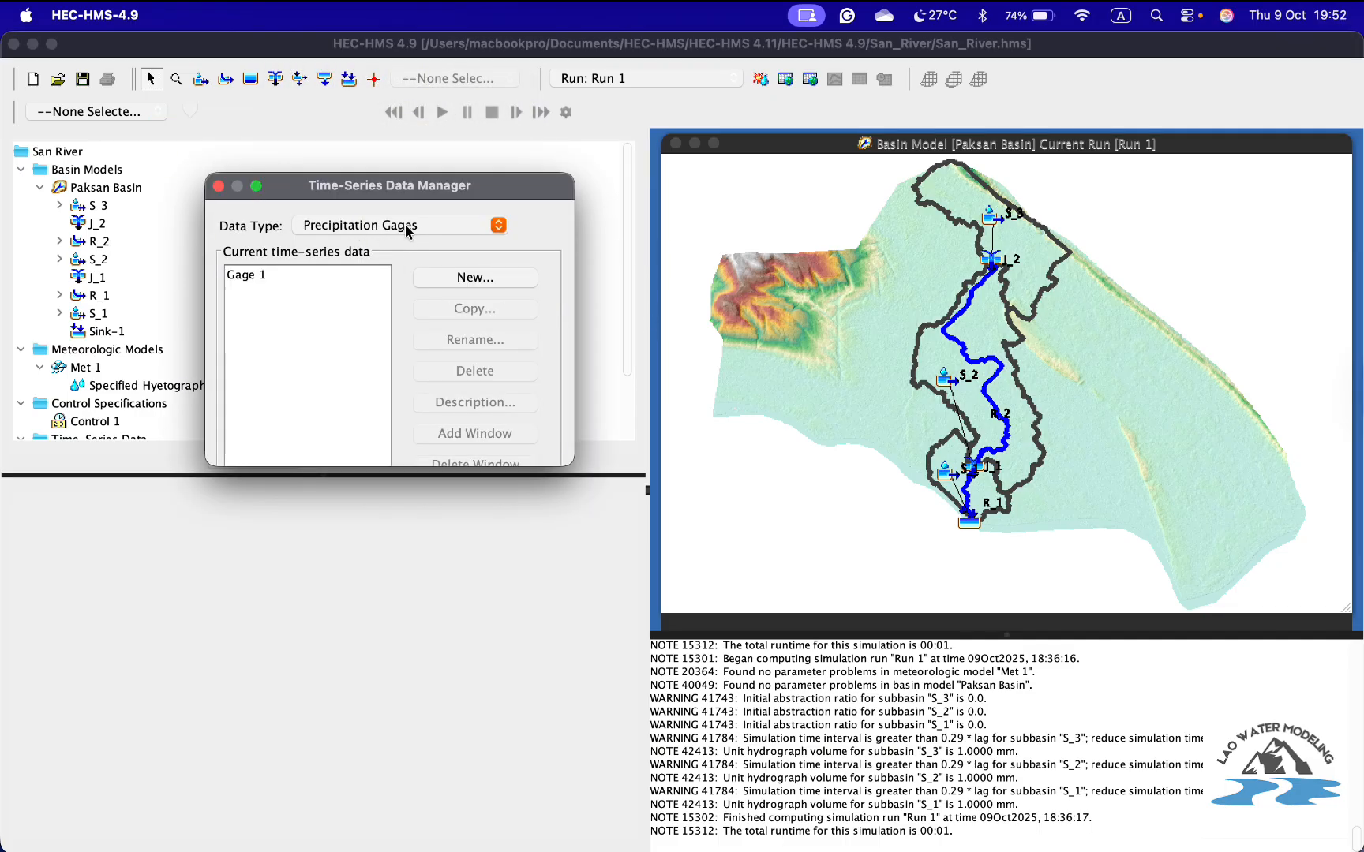
pyautogui.click(408, 230)
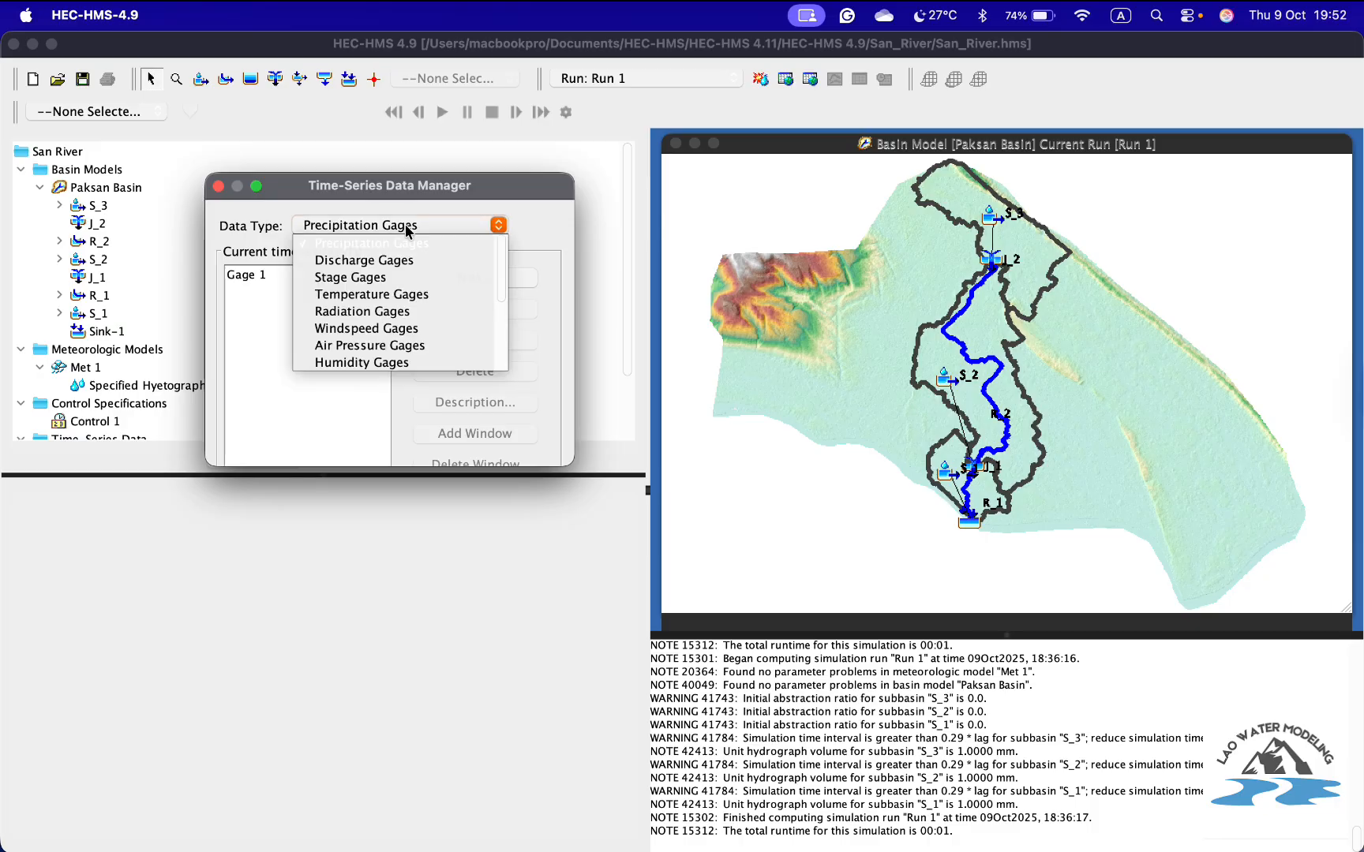
pyautogui.click(396, 265)
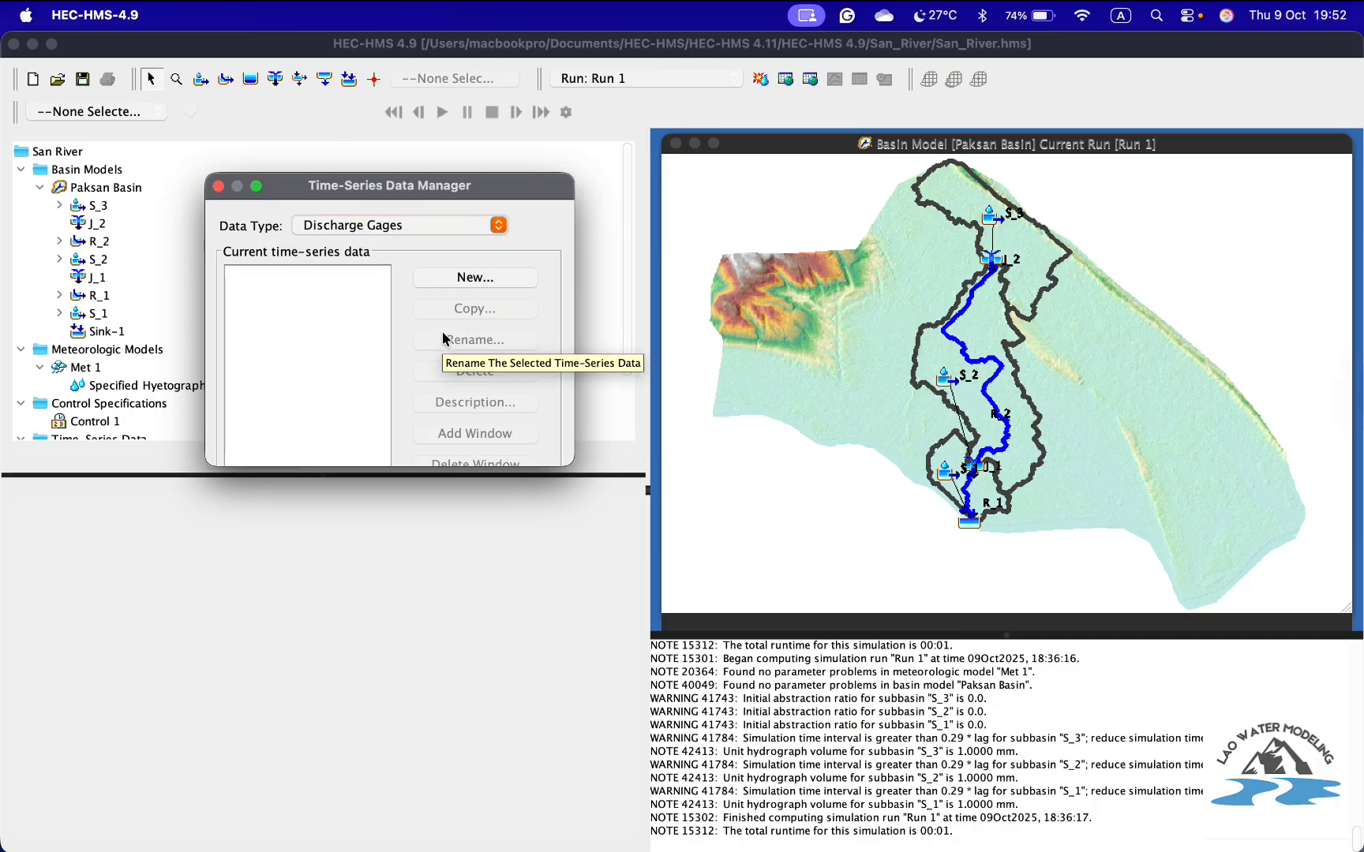
# - Start a new discharge time series and name it Discharge Gage 1
pyautogui.click(467, 278)
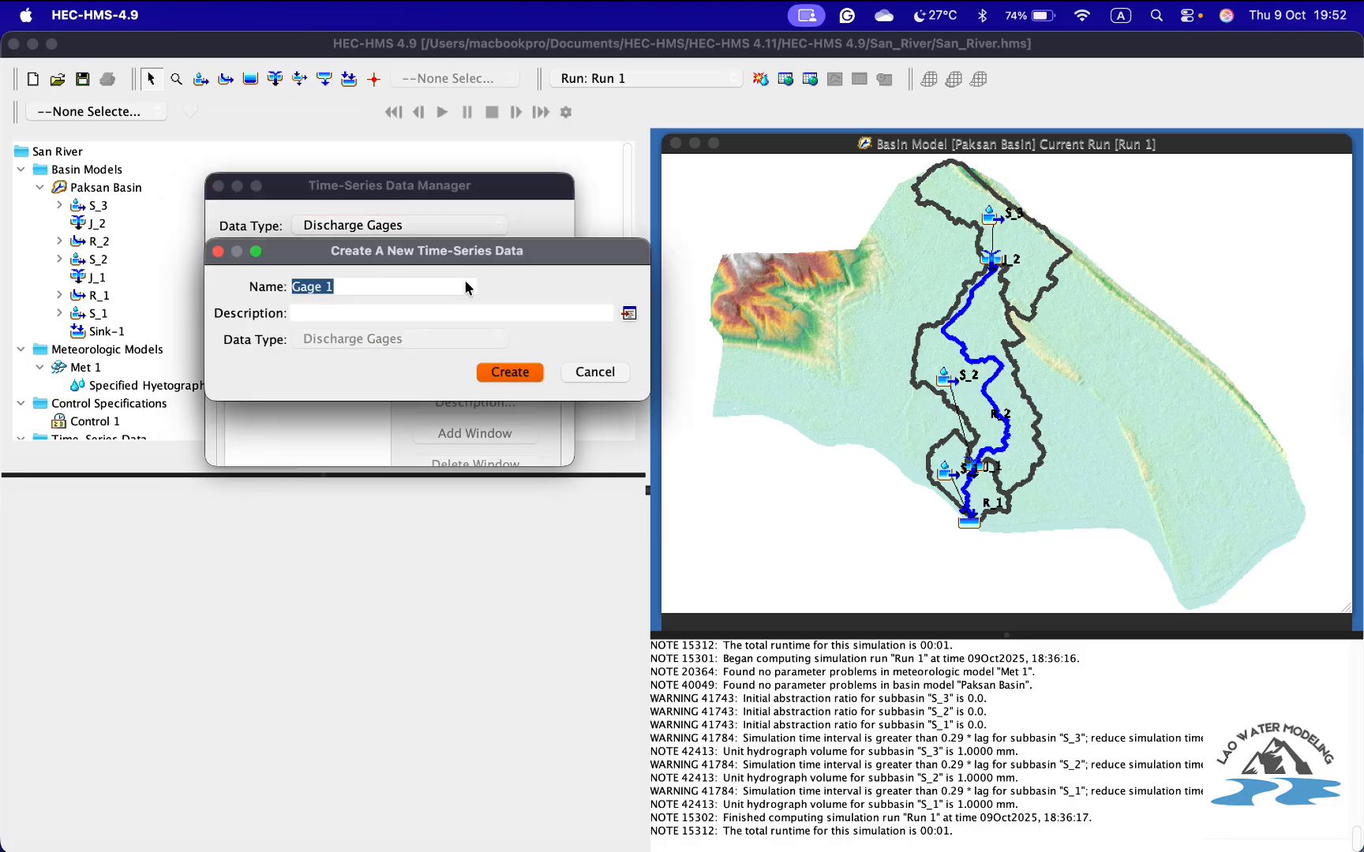
pyautogui.click(293, 287)
pyautogui.write('Discha')
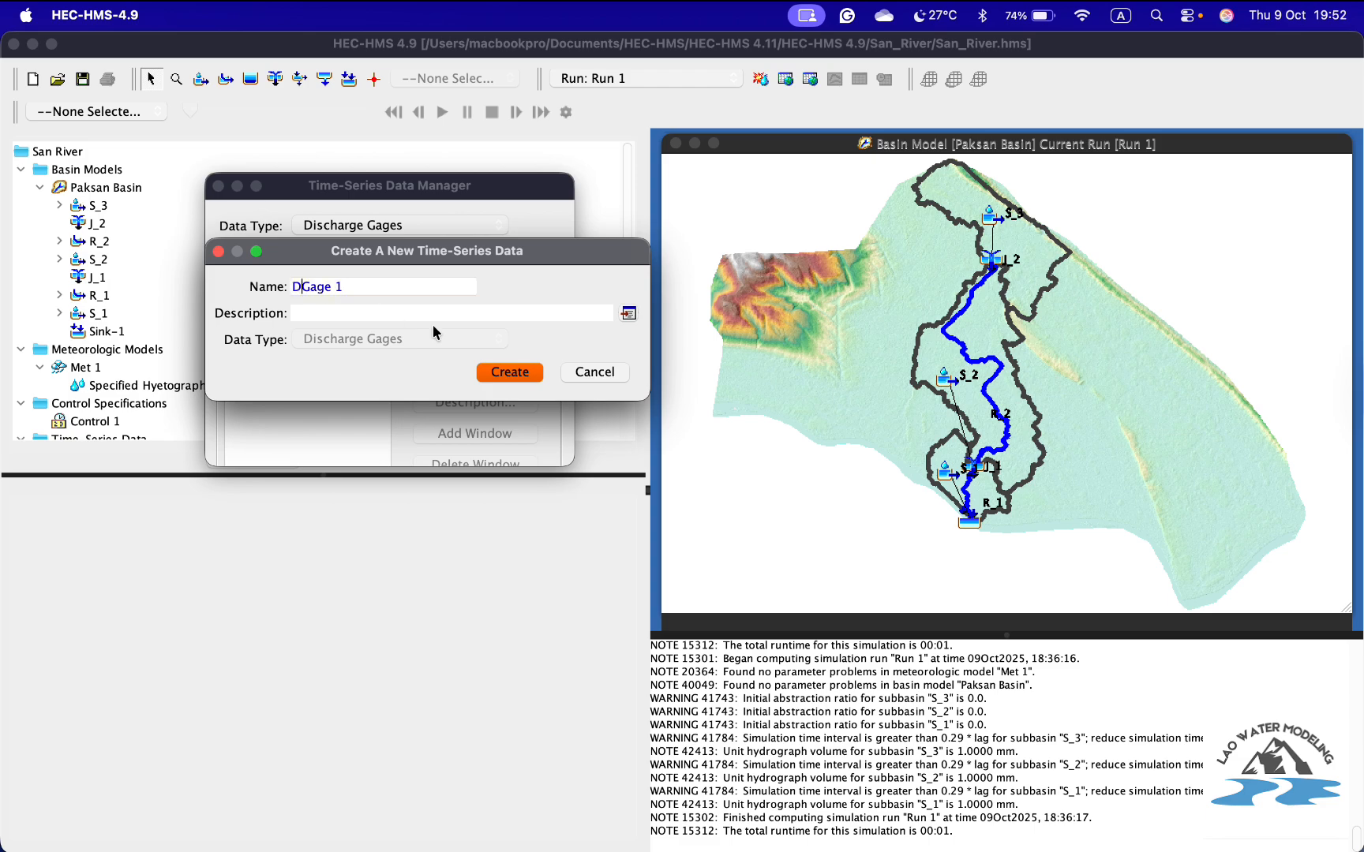
pyautogui.write('rge')
pyautogui.click(422, 287)
# - Enter the description "Observe flow data", create the discharge gage and close the manager
pyautogui.click(380, 320)
pyautogui.write('Fl')
pyautogui.press('BackSpace')
pyautogui.press('BackSpace')
pyautogui.write('Flo')
pyautogui.press('BackSpace')
pyautogui.press('BackSpace')
pyautogui.press('BackSpace')
pyautogui.write('Obse')
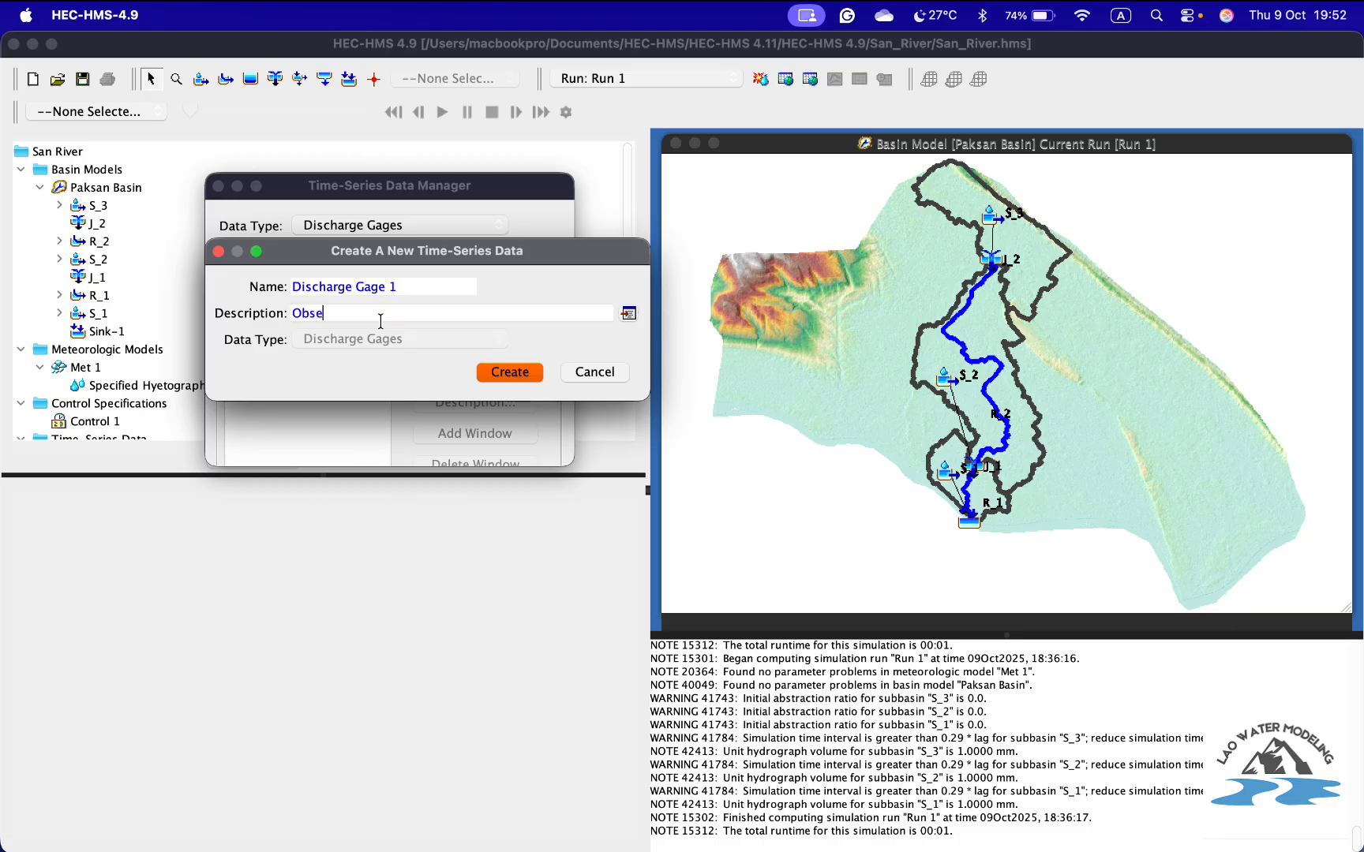
pyautogui.write('rve flow data')
pyautogui.click(499, 372)
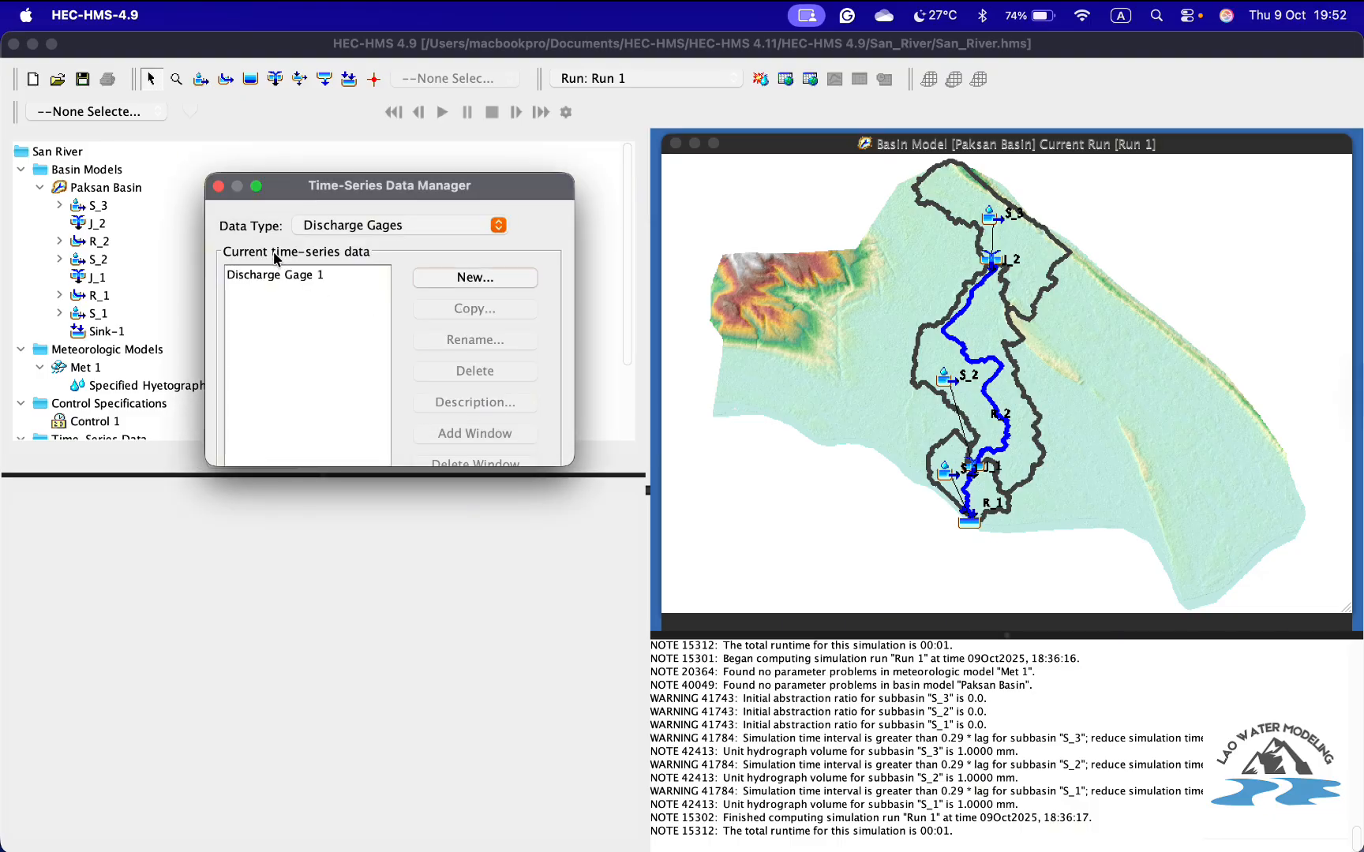
pyautogui.click(218, 186)
# - Open Discharge Gage 1 and set its units to Cubic Meters Per Second and its time interval to 1 Hour
pyautogui.scroll(-3, 170, 319)
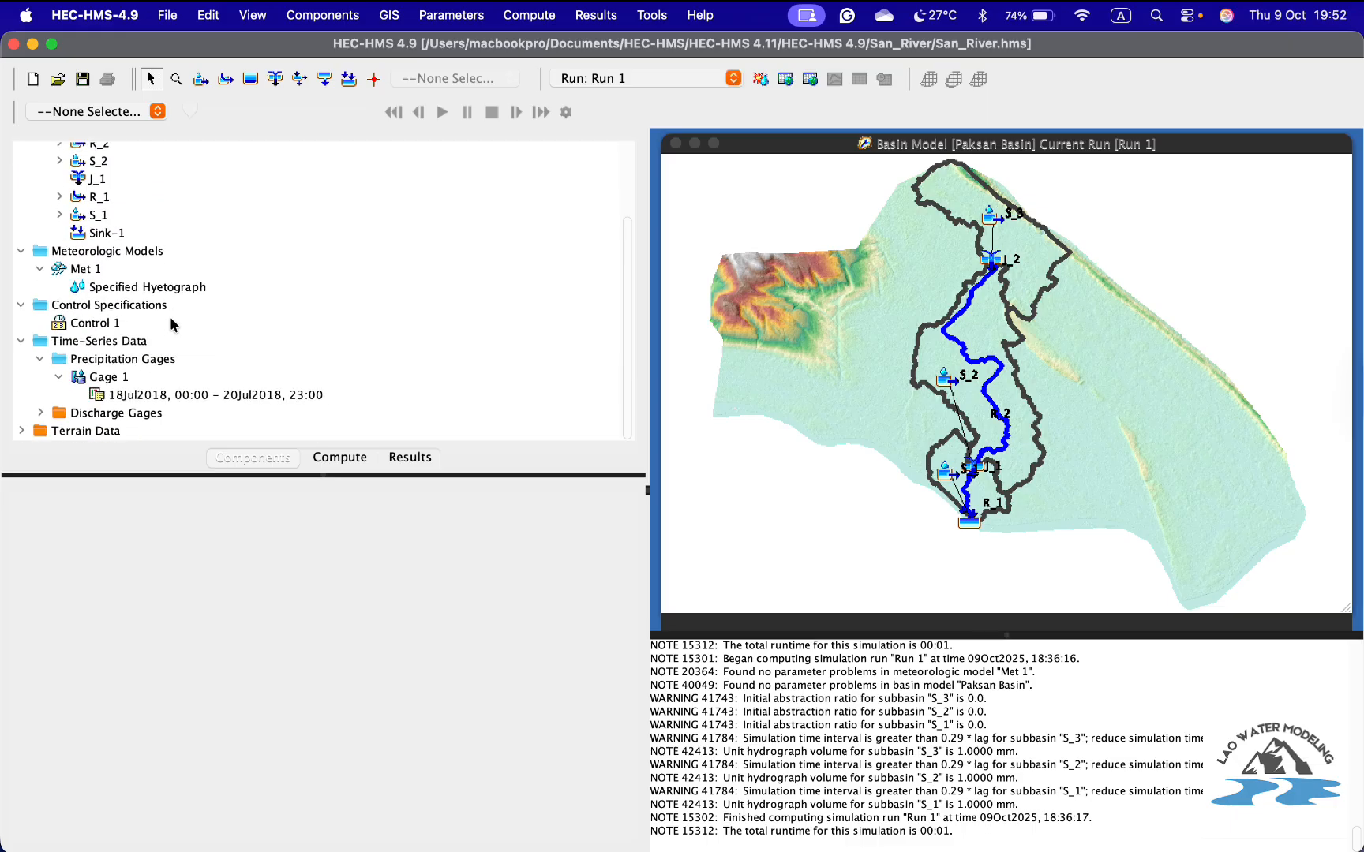
pyautogui.click(40, 359)
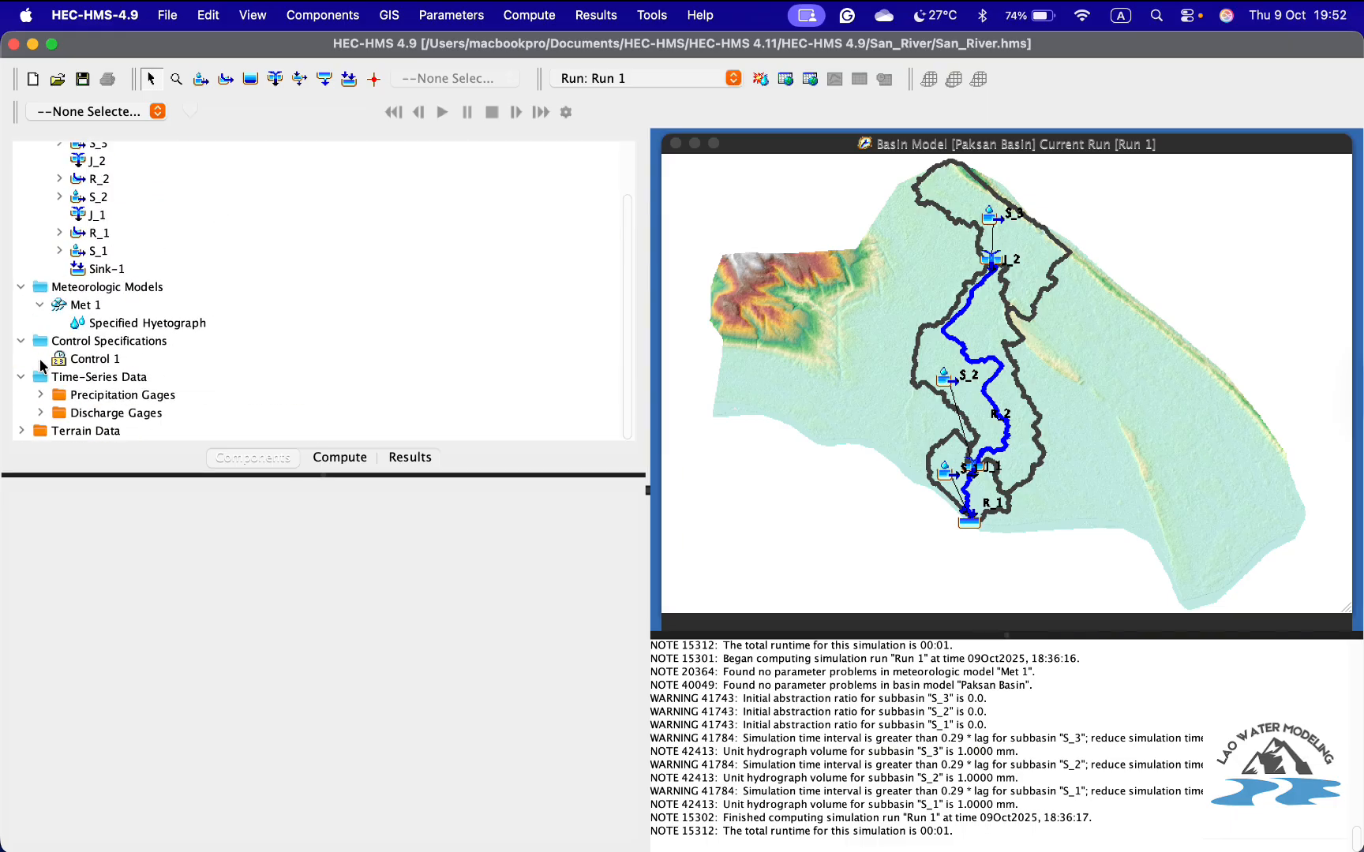
pyautogui.click(117, 379)
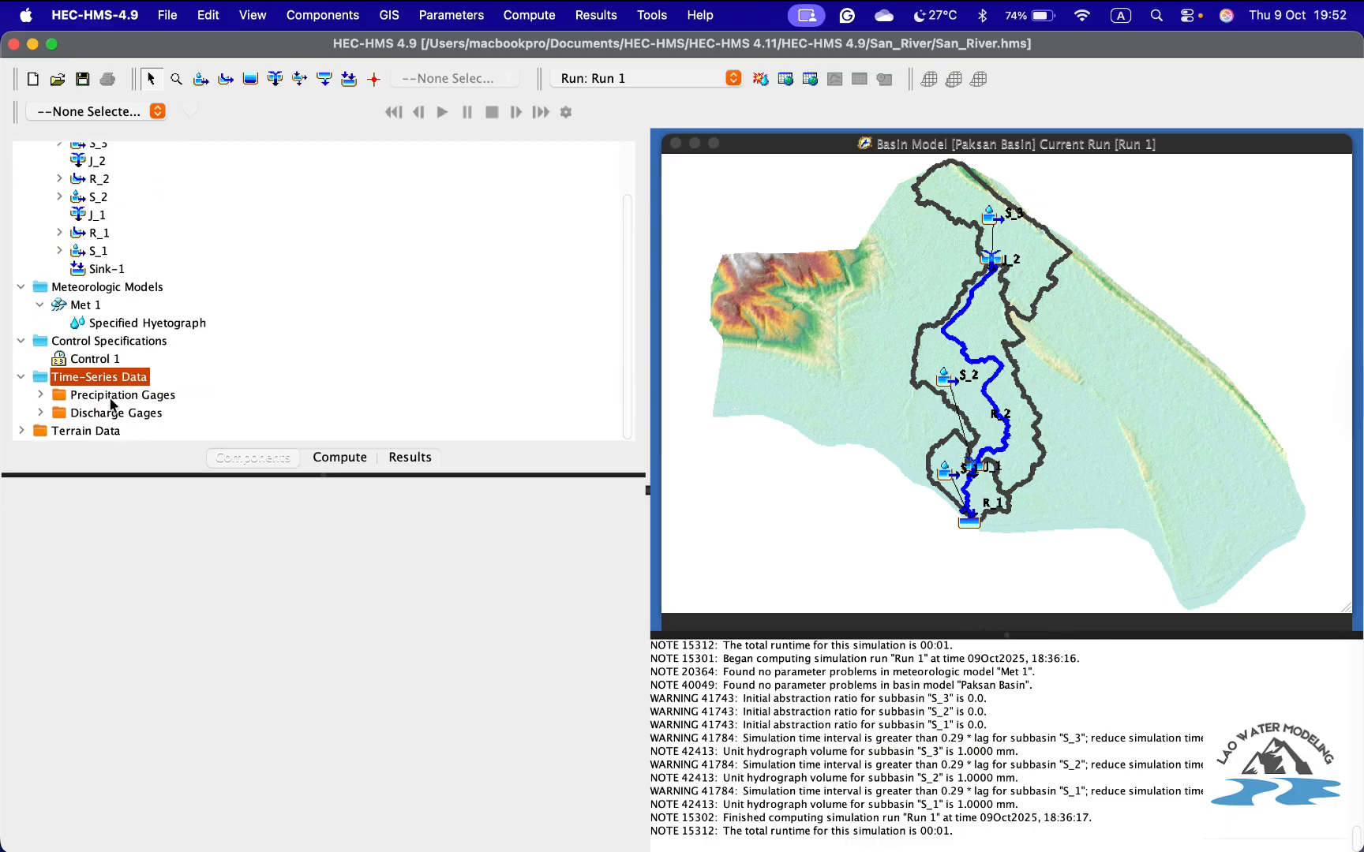
pyautogui.click(105, 415)
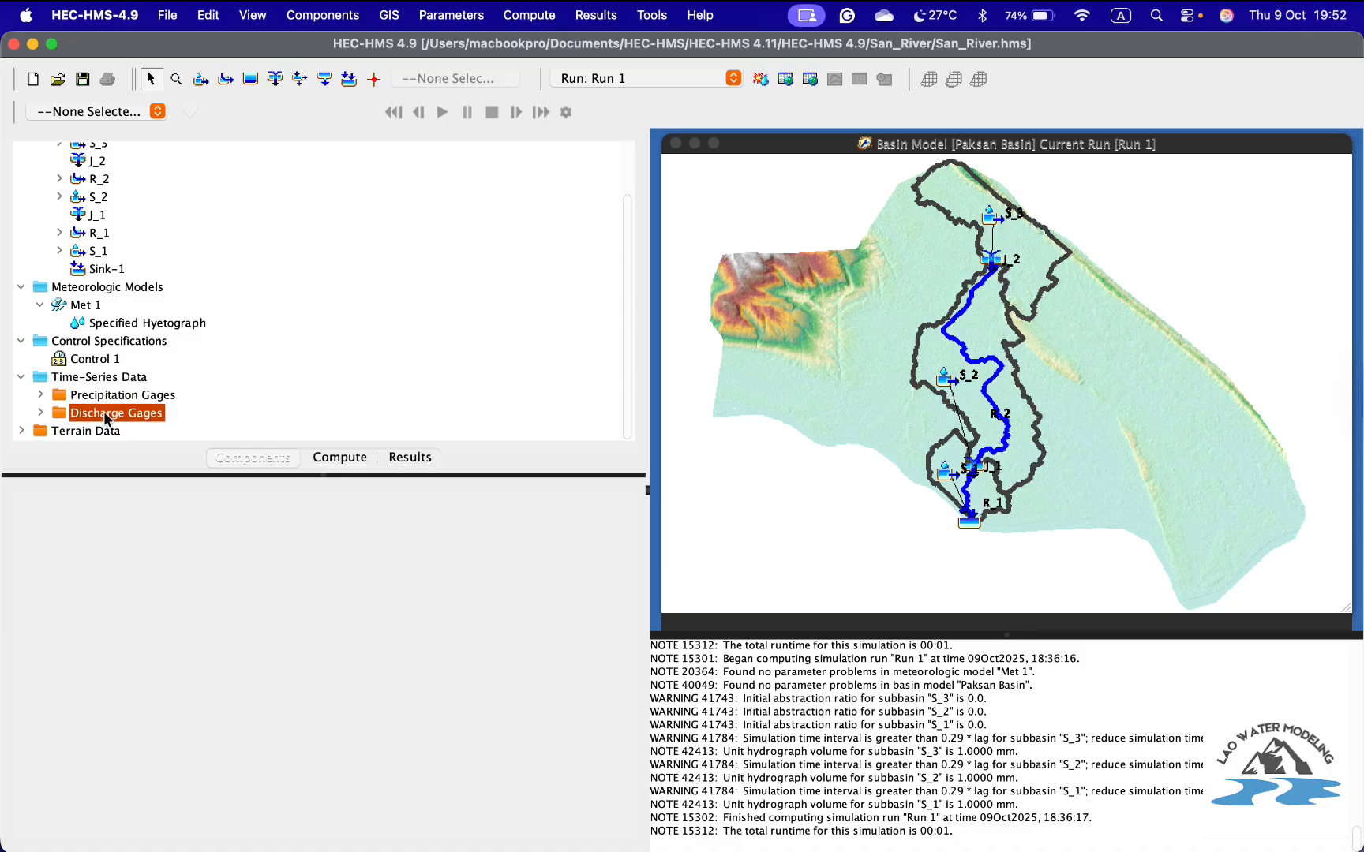
pyautogui.click(41, 413)
pyautogui.scroll(-1, 168, 381)
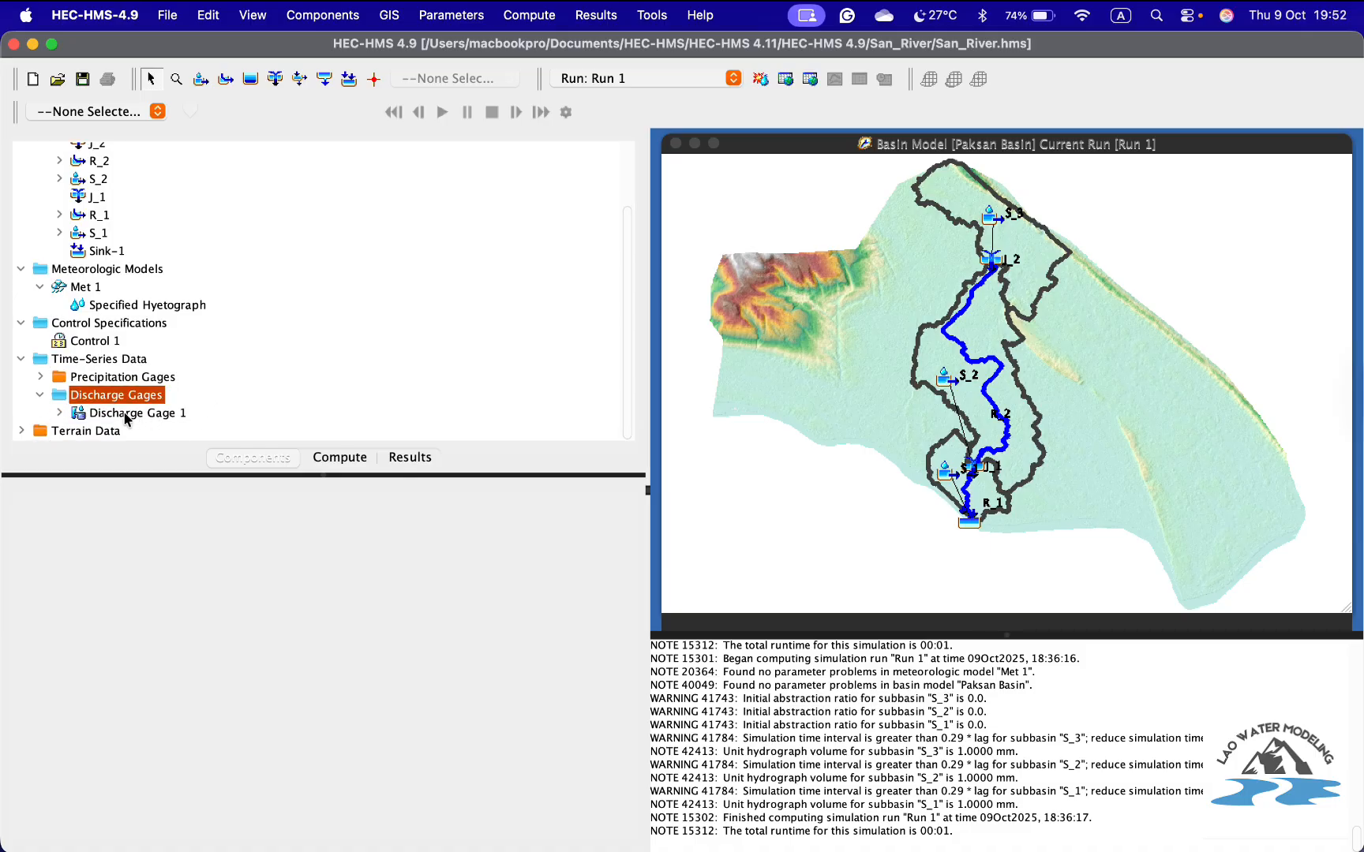
pyautogui.click(115, 415)
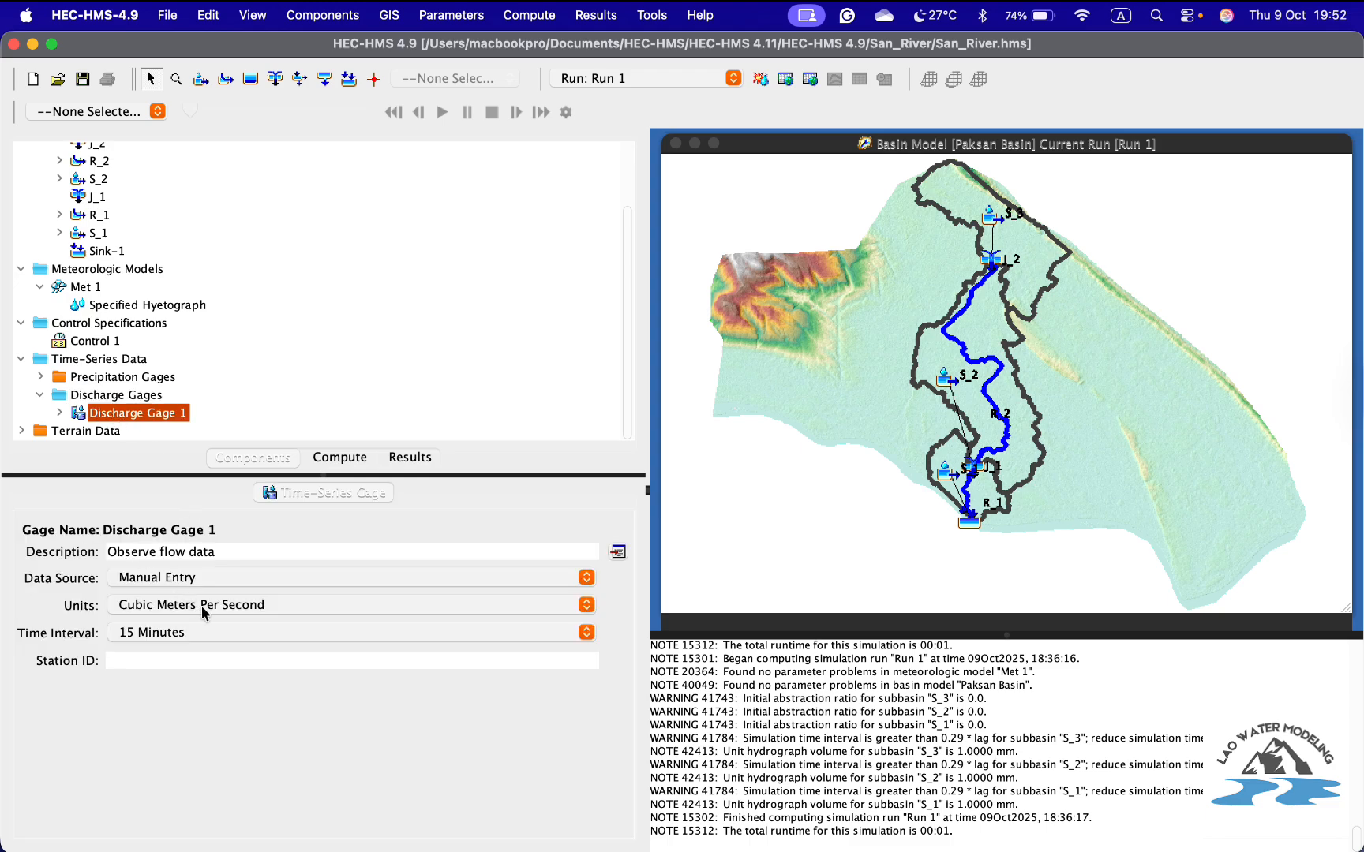
pyautogui.click(269, 606)
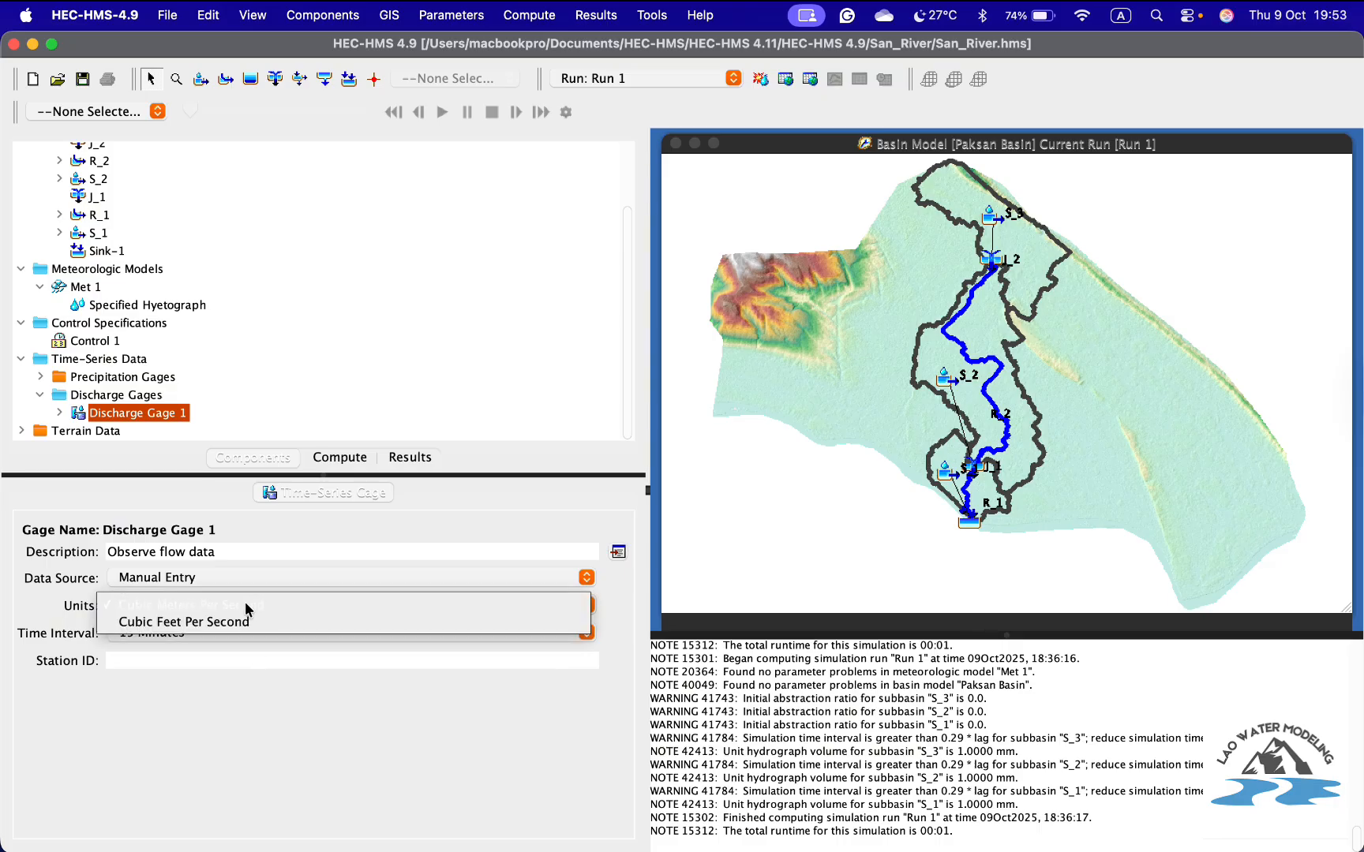
pyautogui.click(248, 606)
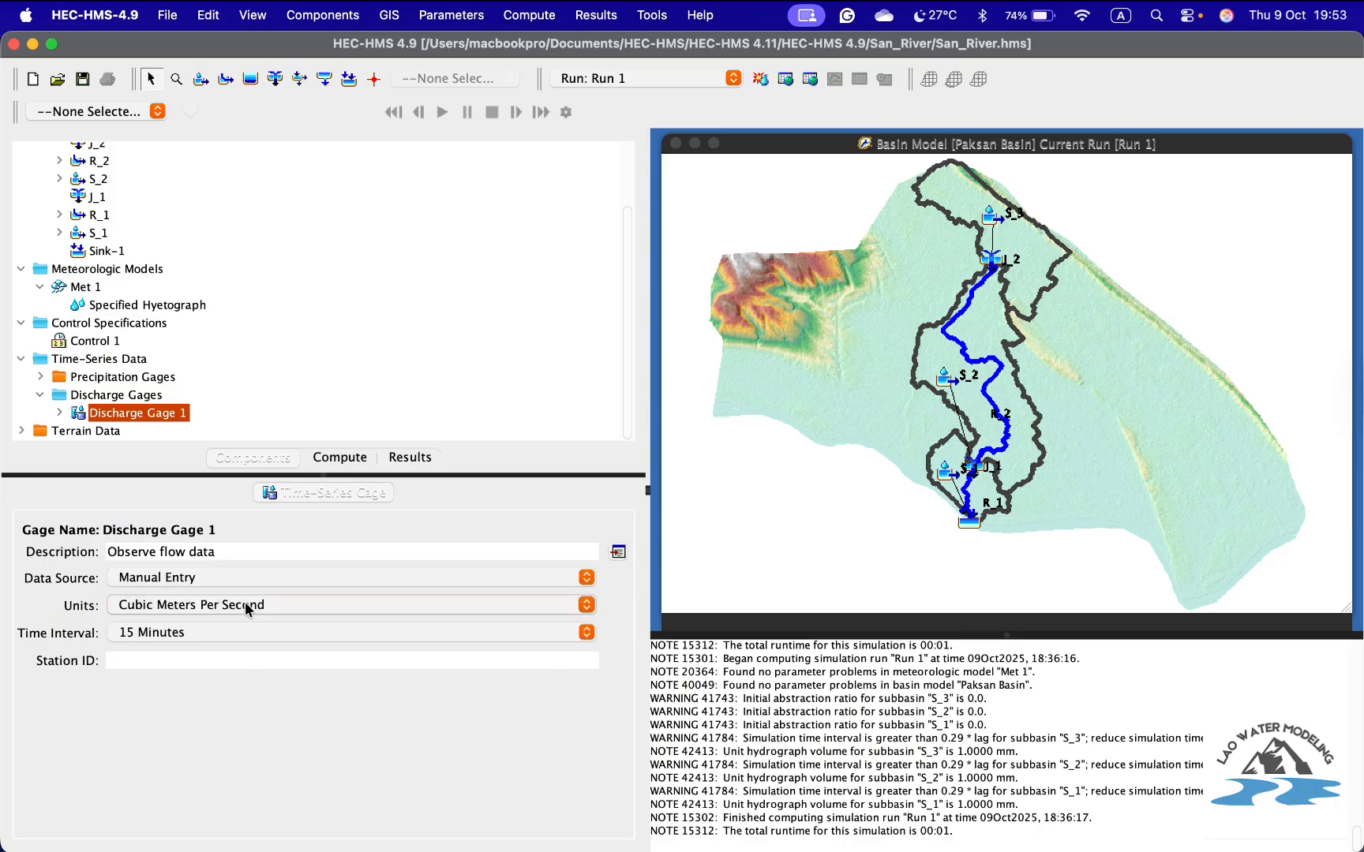
pyautogui.click(278, 632)
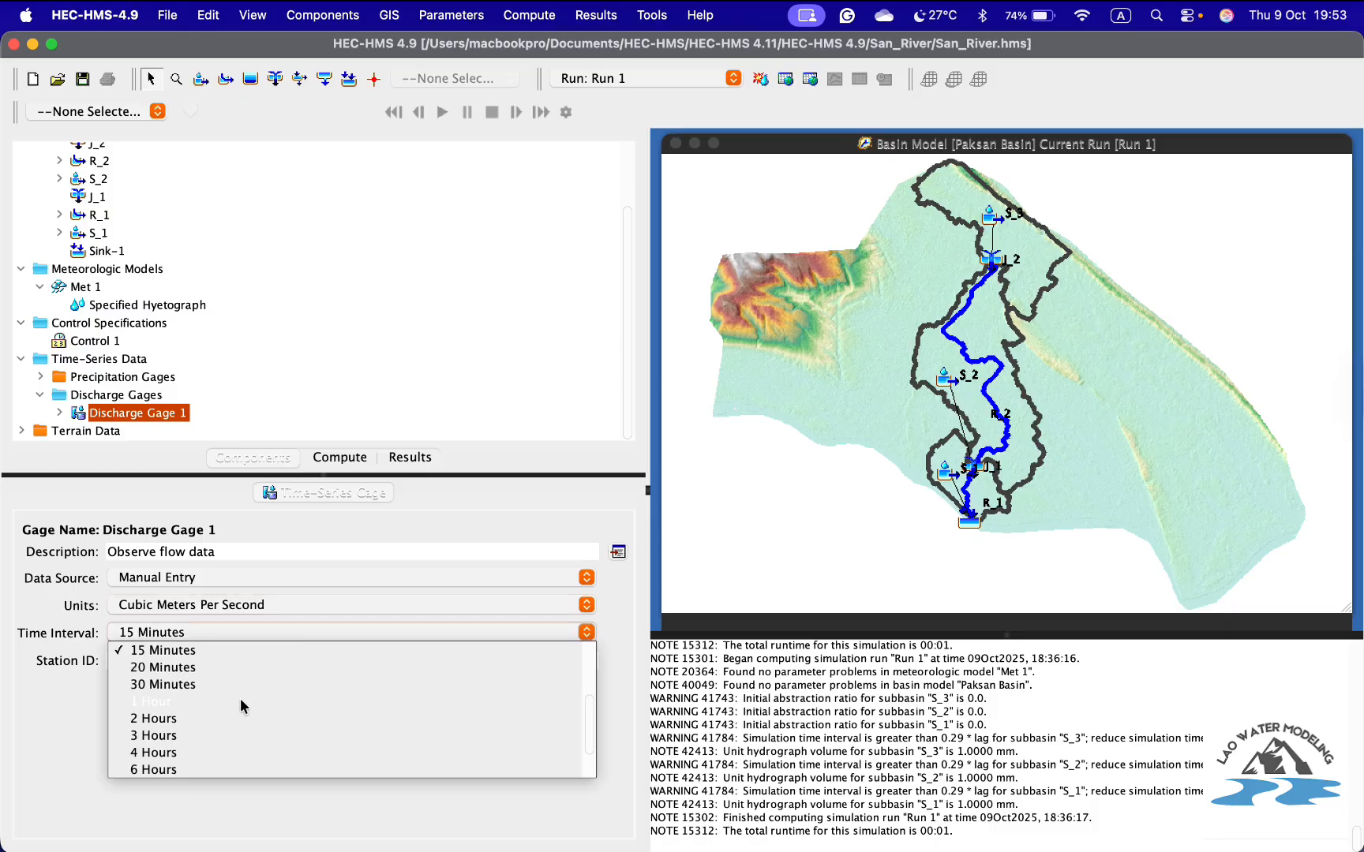
pyautogui.click(161, 702)
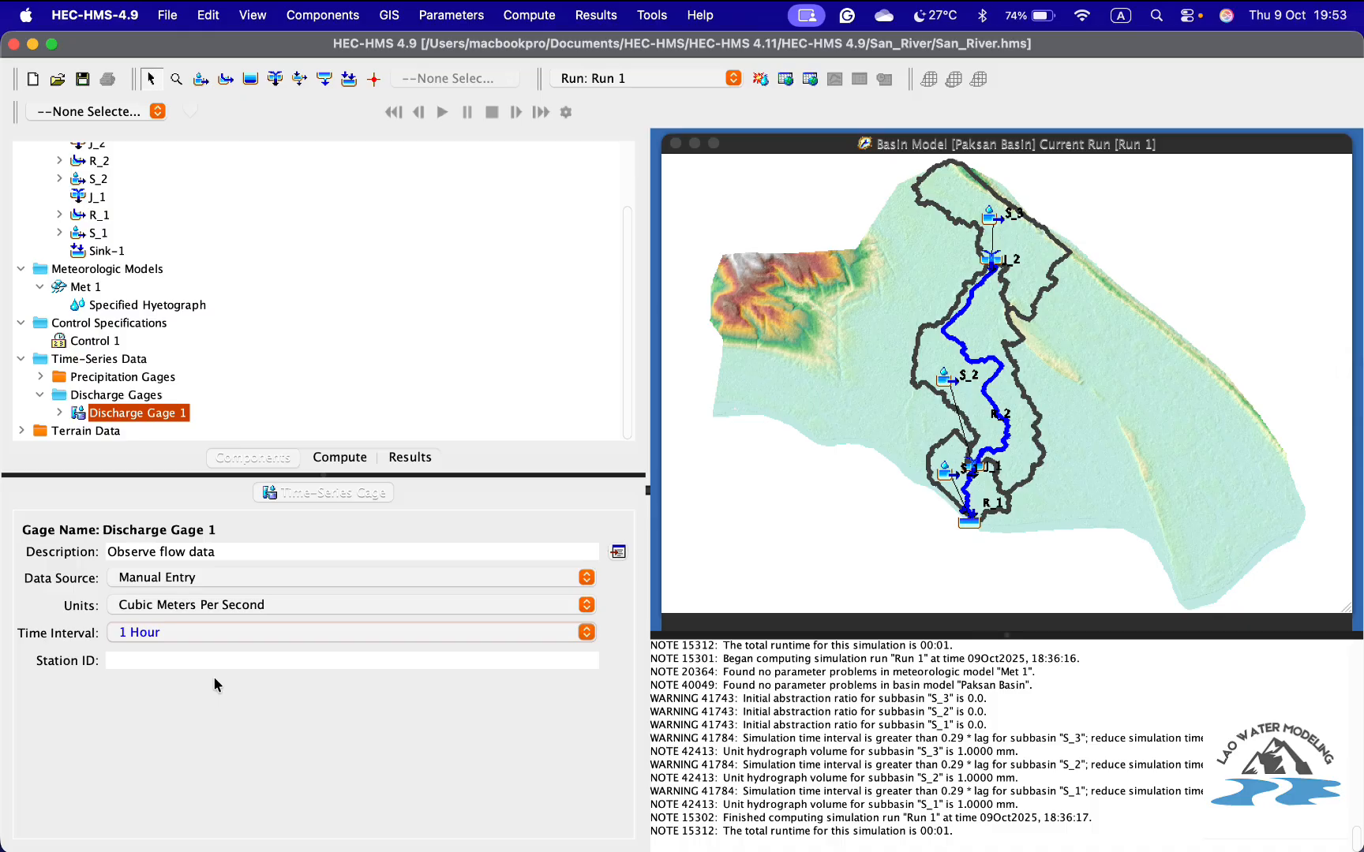
# - Open the time window of Discharge Gage 1 and set its start date to 18Jul2018
pyautogui.doubleClick(161, 413)
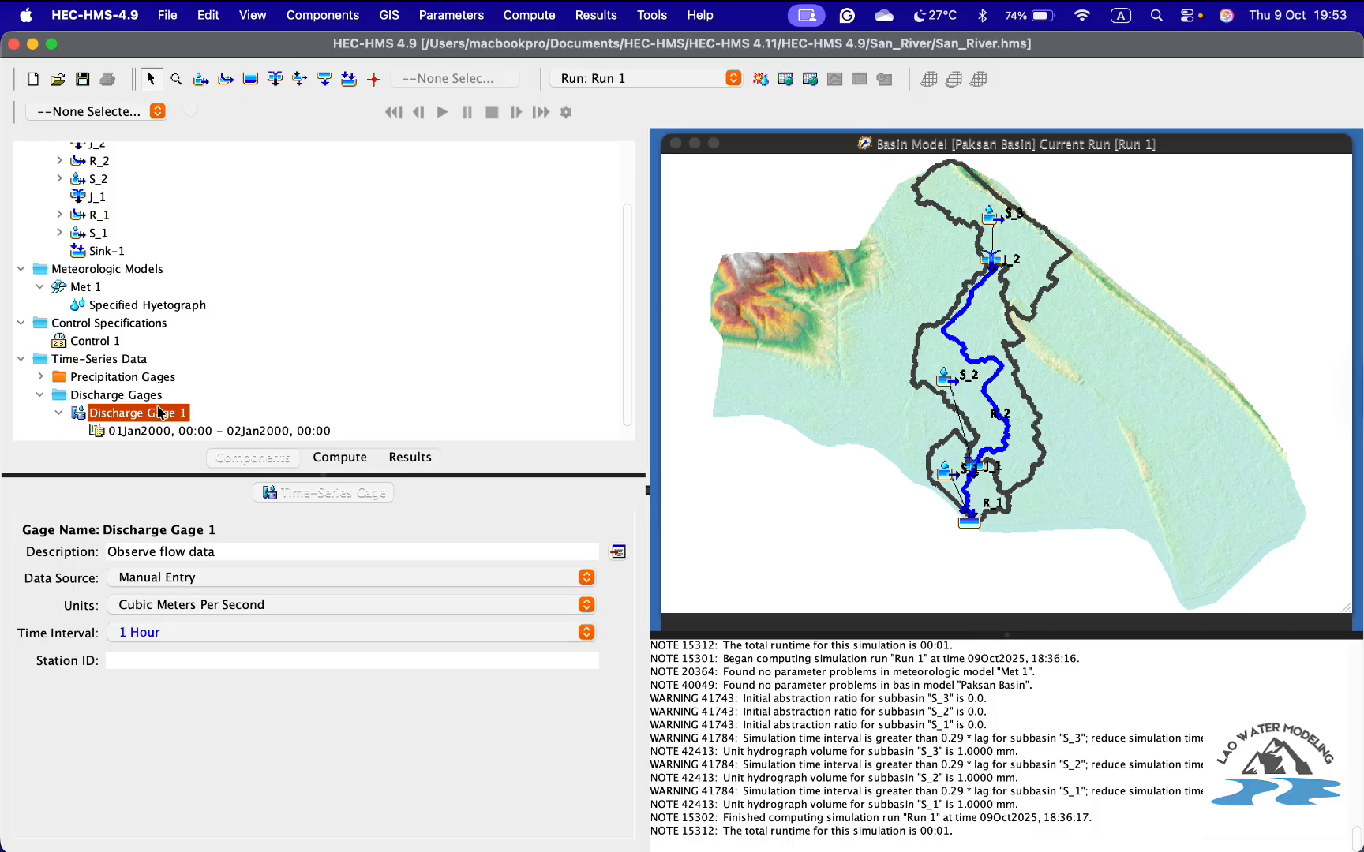
pyautogui.scroll(-1, 161, 414)
pyautogui.click(169, 414)
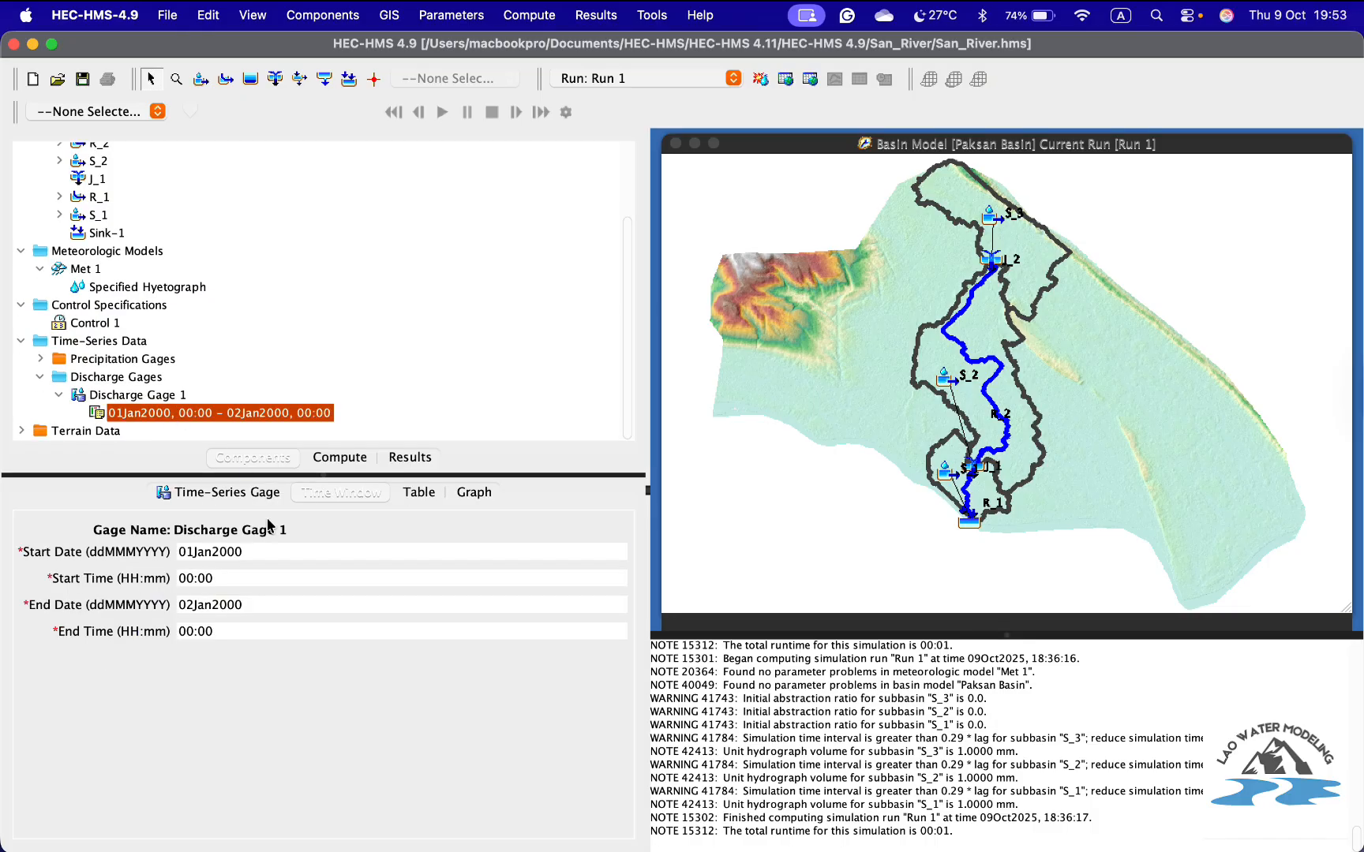
pyautogui.click(275, 551)
pyautogui.press('BackSpace')
pyautogui.press('BackSpace')
pyautogui.press('BackSpace')
pyautogui.press('BackSpace')
pyautogui.press('BackSpace')
pyautogui.press('BackSpace')
pyautogui.press('BackSpace')
pyautogui.press('BackSpace')
pyautogui.press('BackSpace')
pyautogui.write('18July2018')
pyautogui.click(257, 574)
# - Set the gage's end date to 20Jul2018 and end time to 23:00, and save the project
pyautogui.click(255, 608)
pyautogui.press('BackSpace')
pyautogui.press('BackSpace')
pyautogui.press('BackSpace')
pyautogui.press('BackSpace')
pyautogui.press('BackSpace')
pyautogui.press('BackSpace')
pyautogui.press('BackSpace')
pyautogui.press('BackSpace')
pyautogui.press('BackSpace')
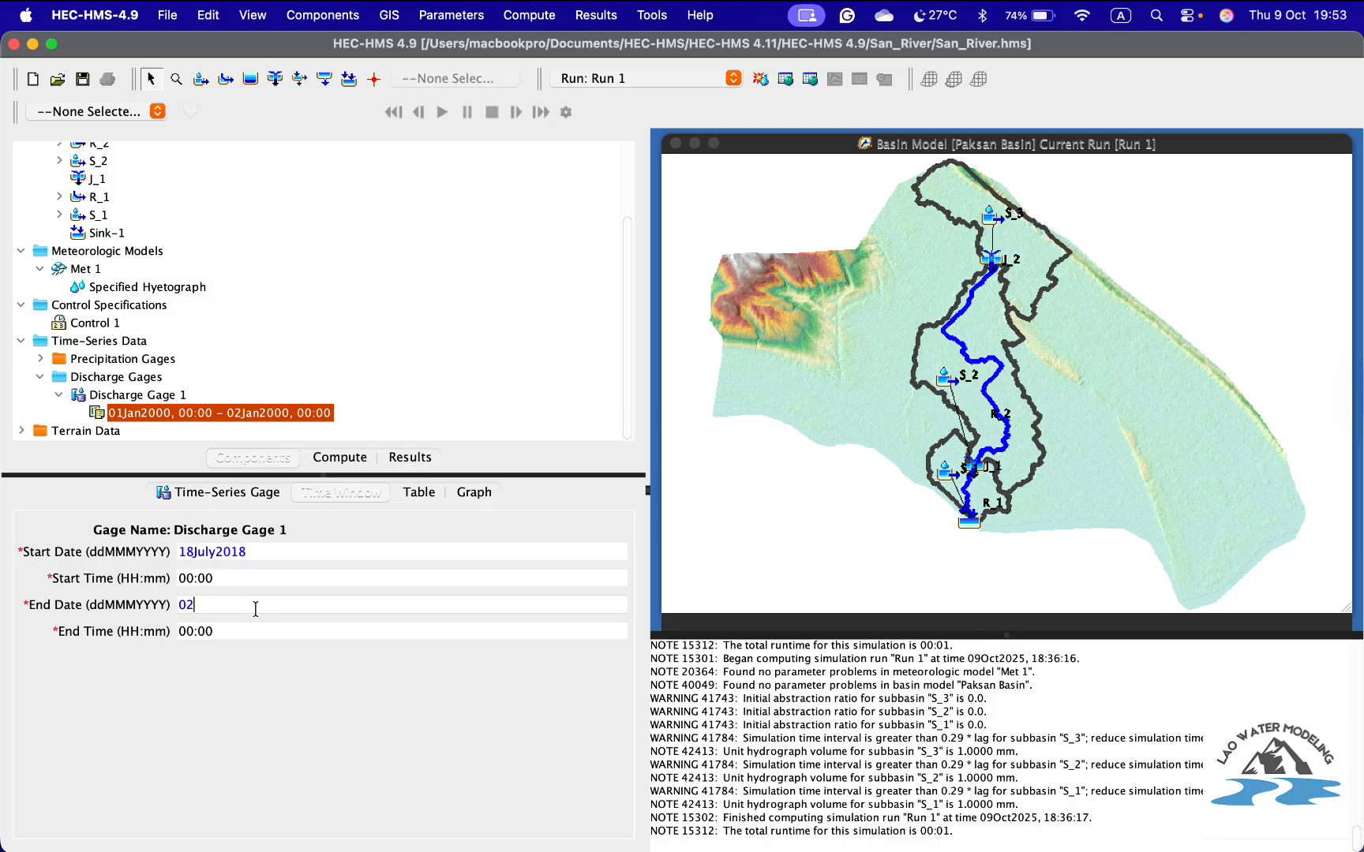
pyautogui.write('20July2018')
pyautogui.tripleClick(192, 630)
pyautogui.press('BackSpace')
pyautogui.write('23:00')
pyautogui.click(83, 80)
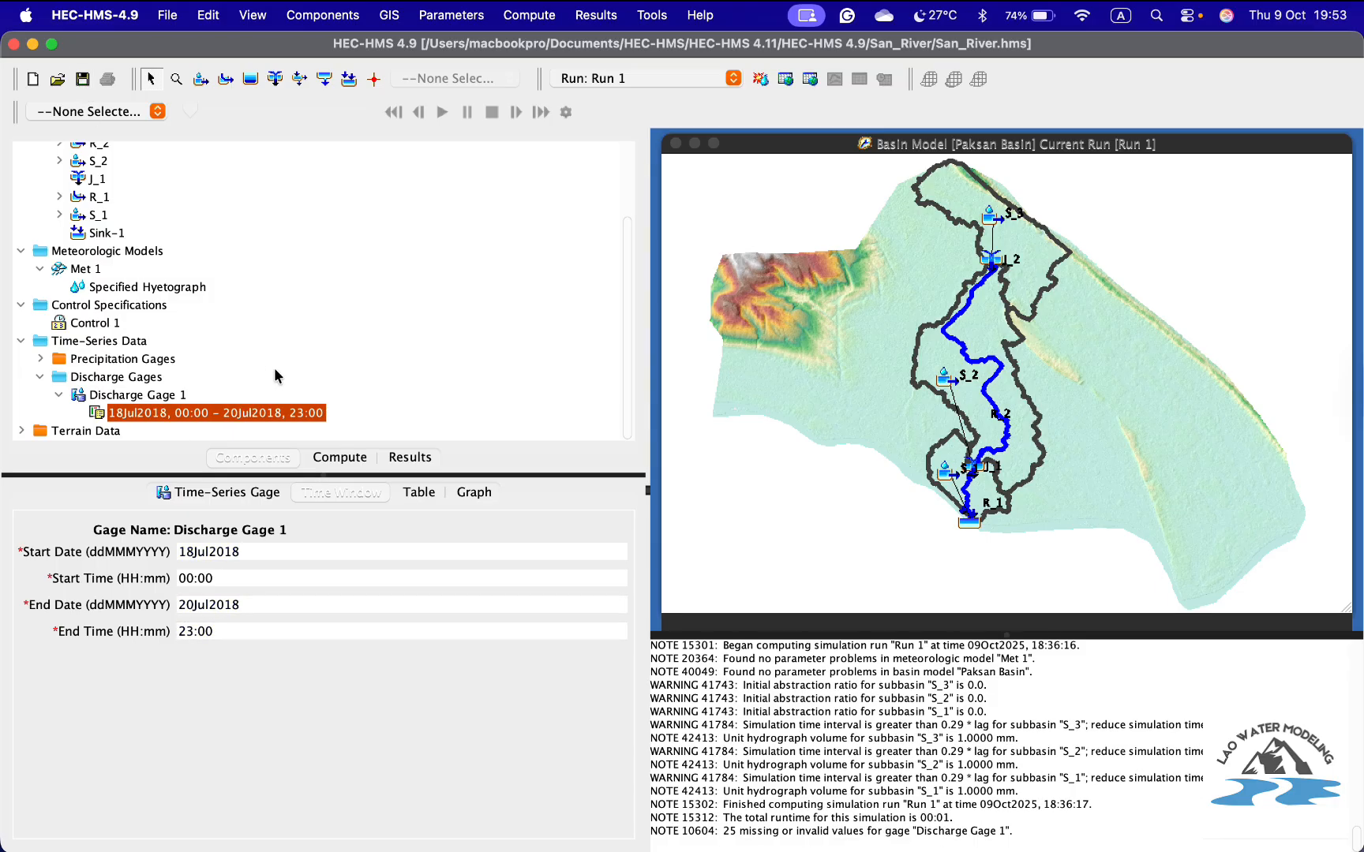
# - Open the data table of Discharge Gage 1 and switch to the precipitation workbook in ONLYOFFICE
pyautogui.click(419, 494)
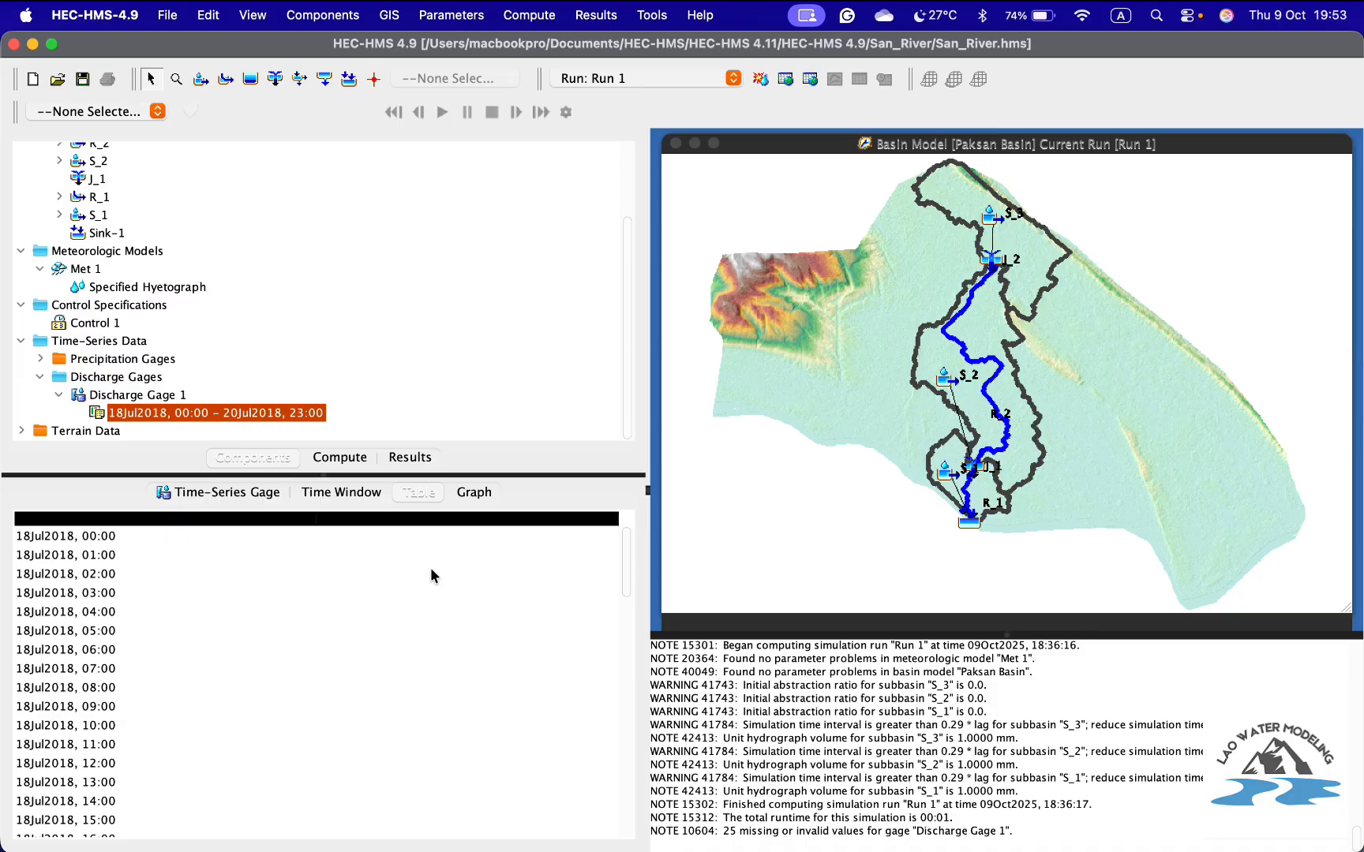
pyautogui.moveTo(217, 847)
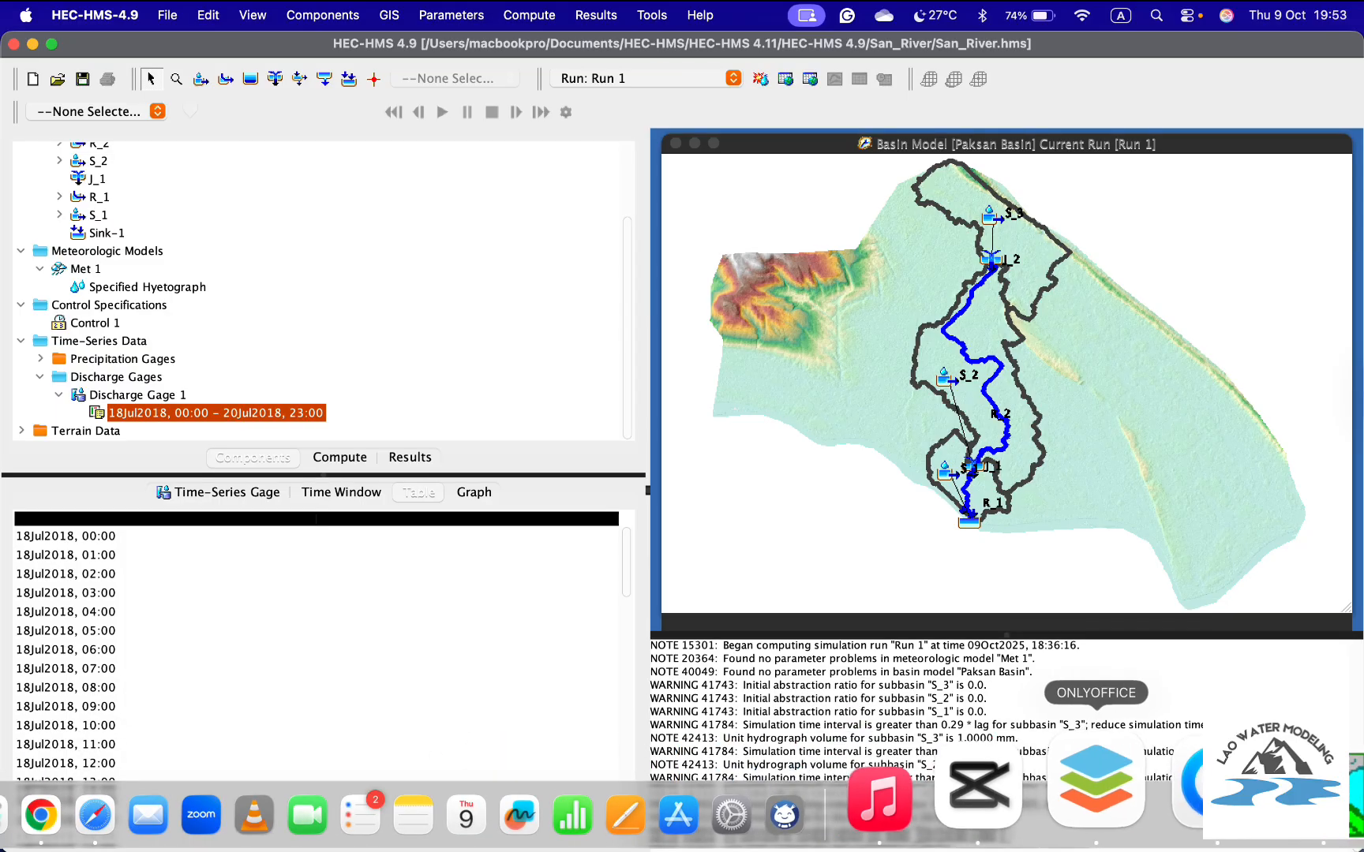
pyautogui.click(1069, 801)
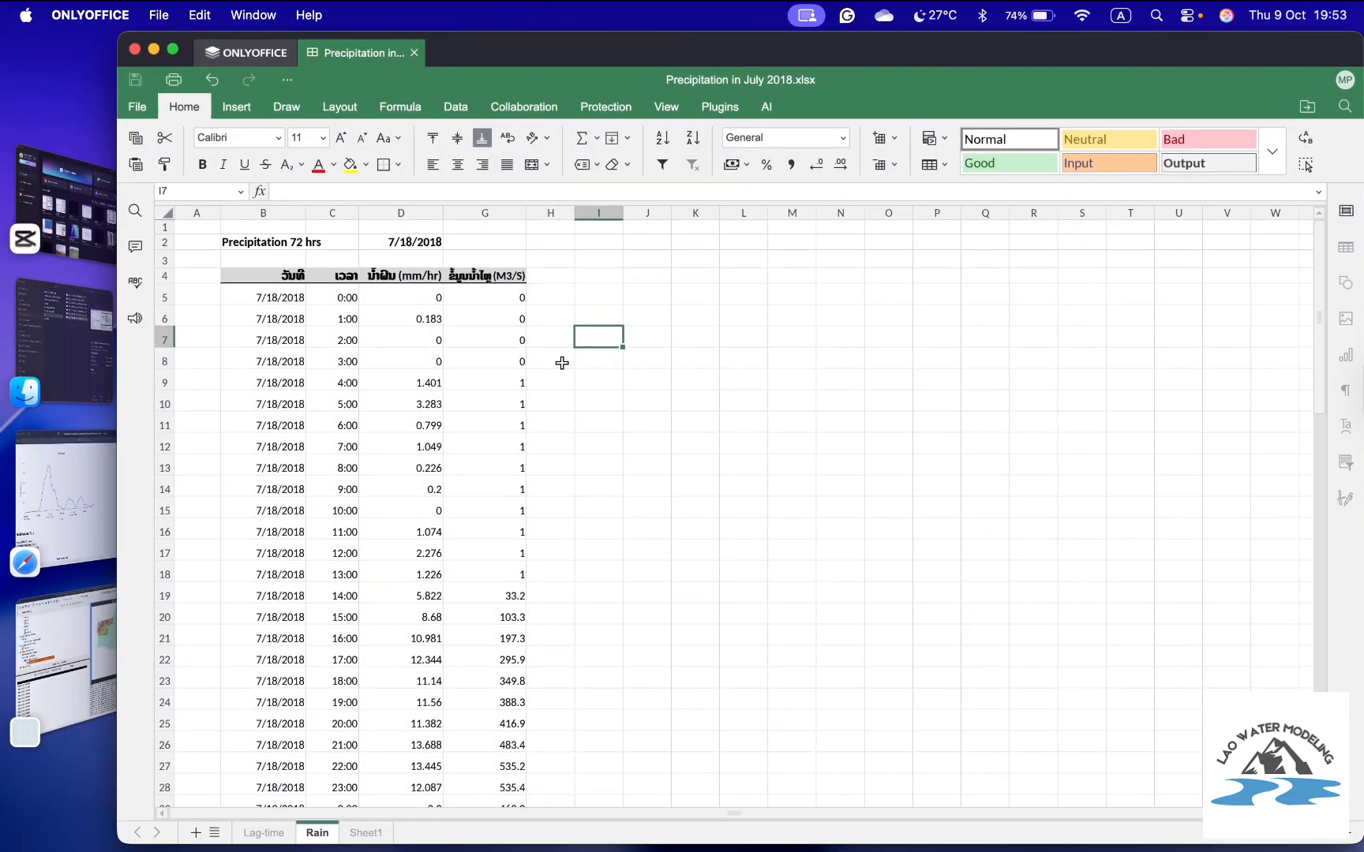
# - Examine the hourly observed discharge values (M3/S) in column G of the Rain sheet
pyautogui.click(500, 297)
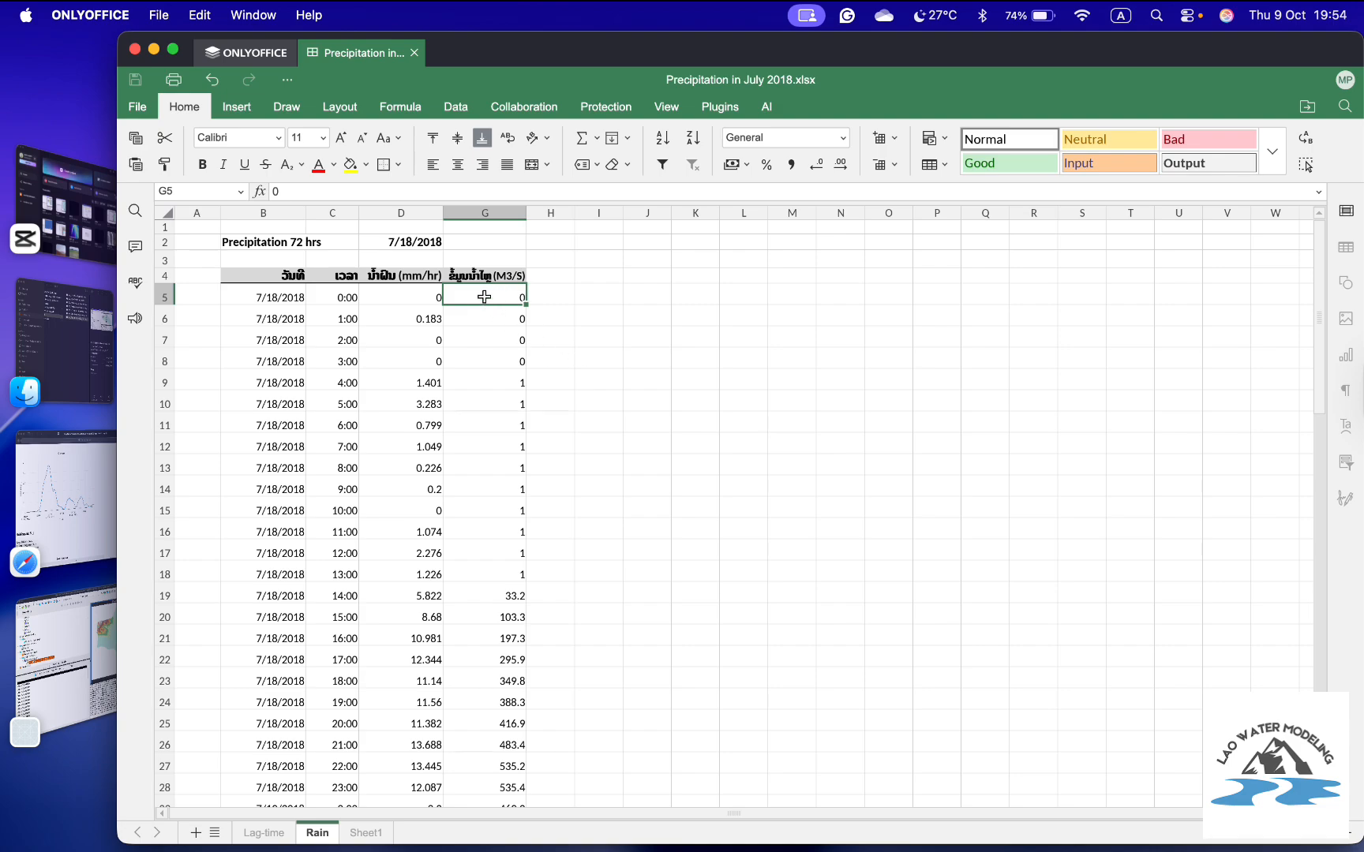
pyautogui.moveTo(483, 297); pyautogui.dragTo(495, 777)
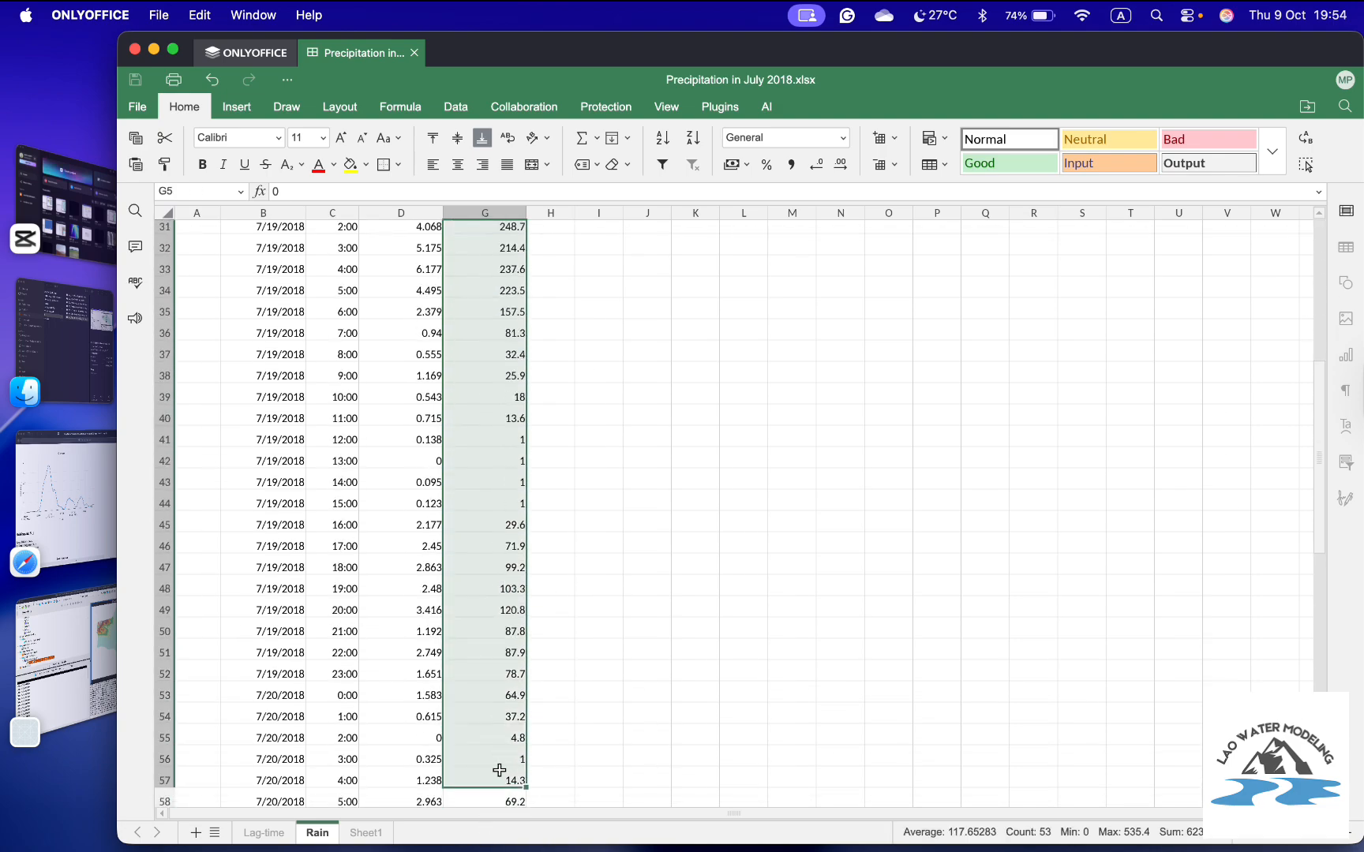
pyautogui.click(594, 641)
pyautogui.scroll(10, 594, 642)
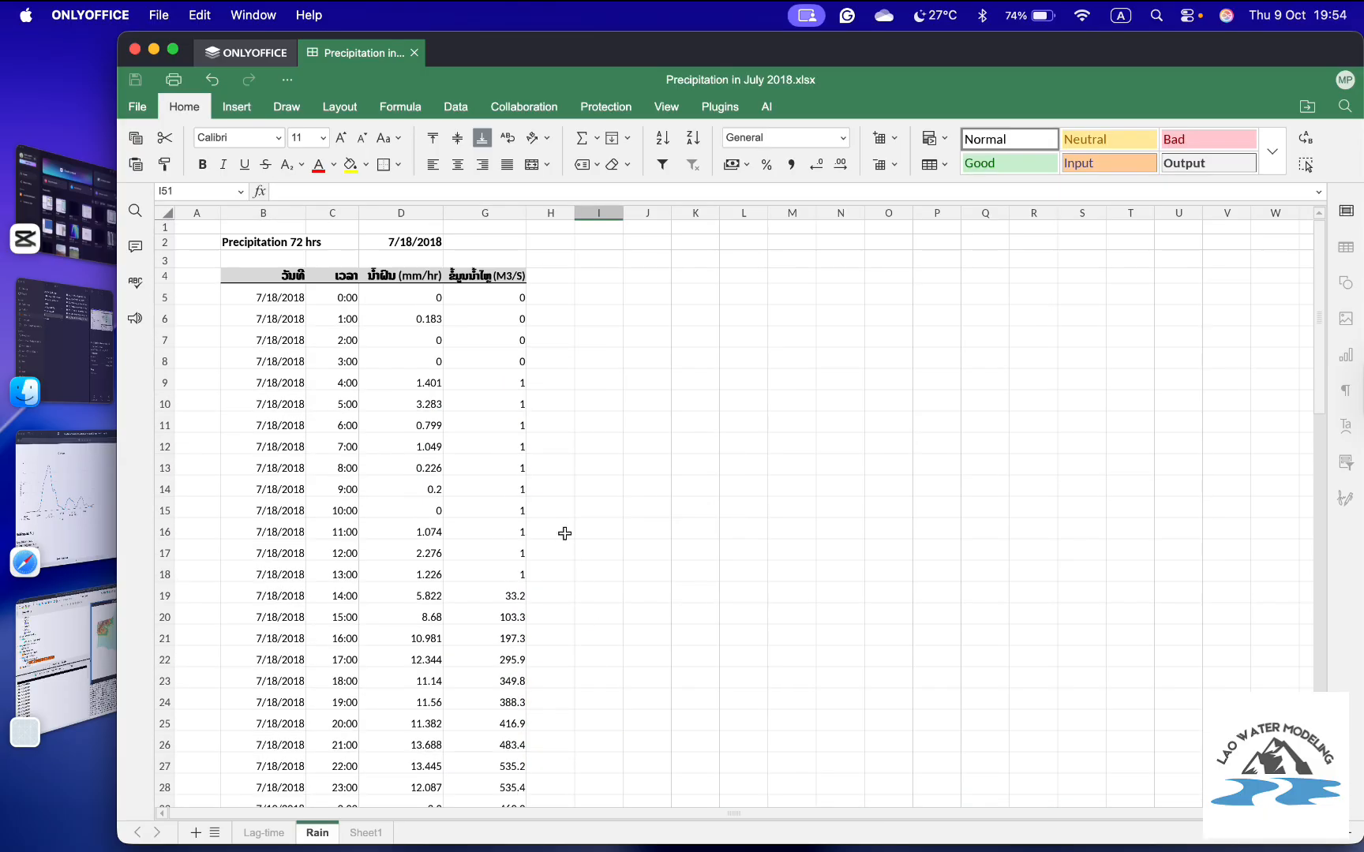
pyautogui.click(494, 298)
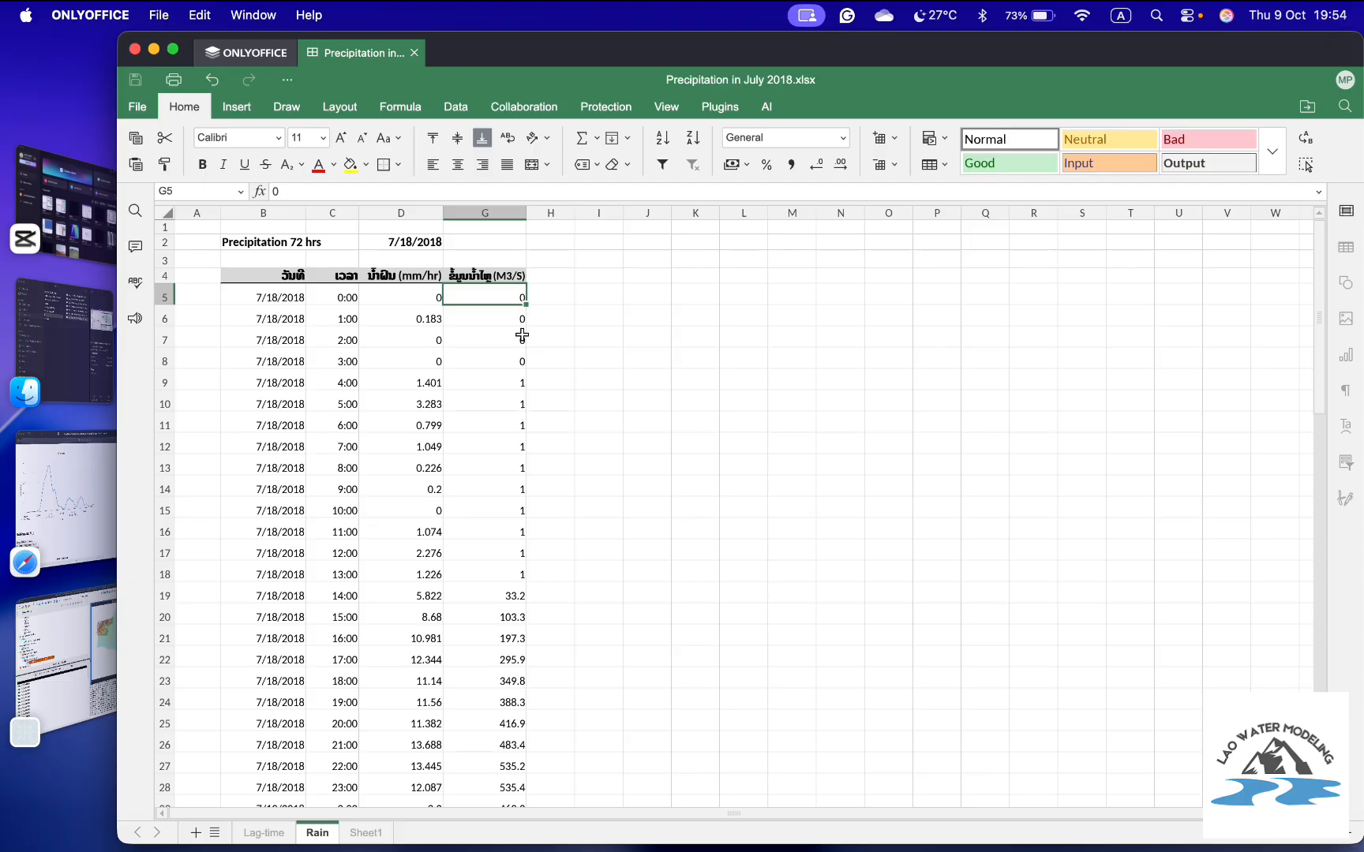
pyautogui.moveTo(502, 296); pyautogui.dragTo(511, 781)
pyautogui.click(633, 629)
pyautogui.scroll(-3, 633, 629)
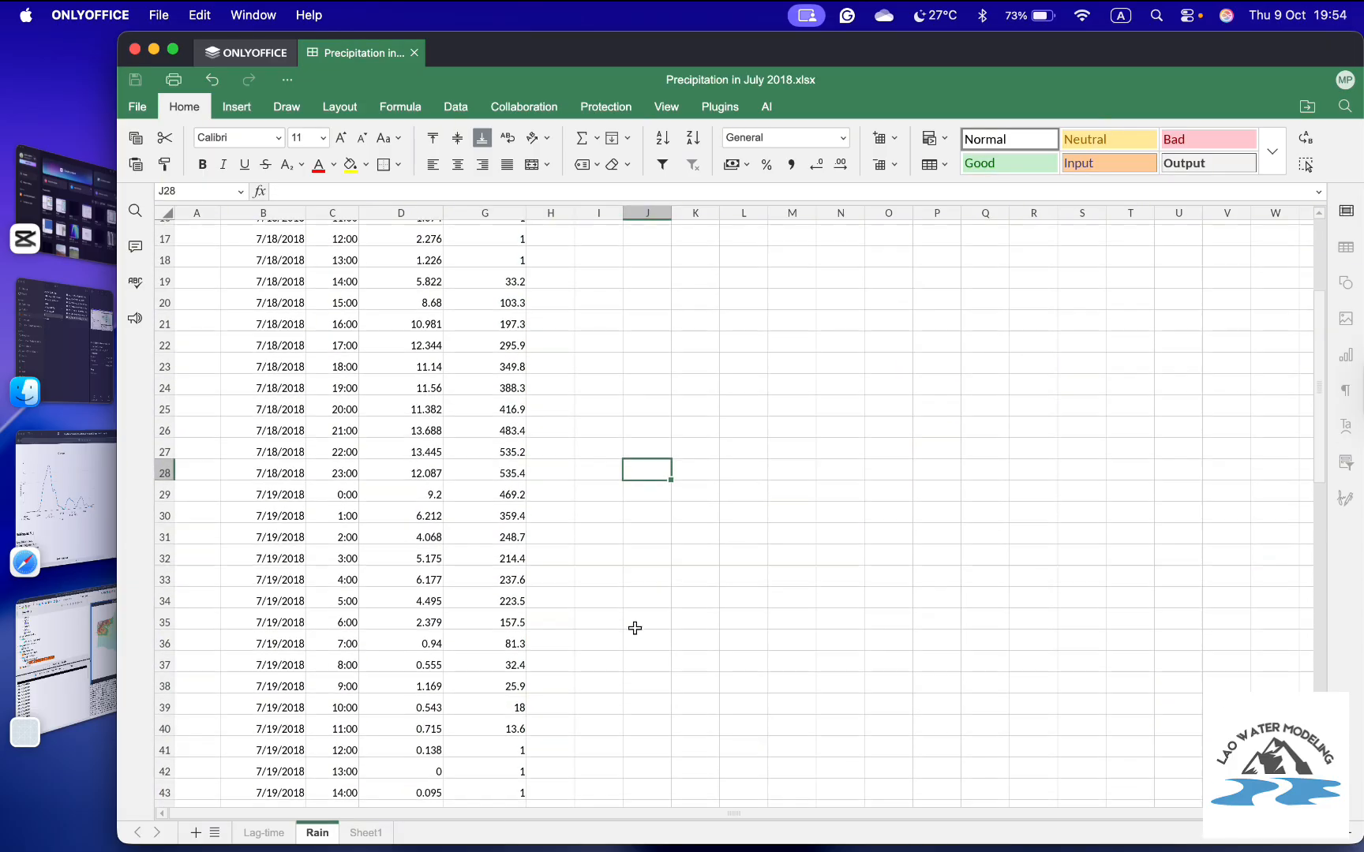
# - Copy all hourly discharge values in G5:G76 of the Rain sheet, from 7/18/2018 0:00 through 7/20/2018 23:00
pyautogui.scroll(-3, 574, 653)
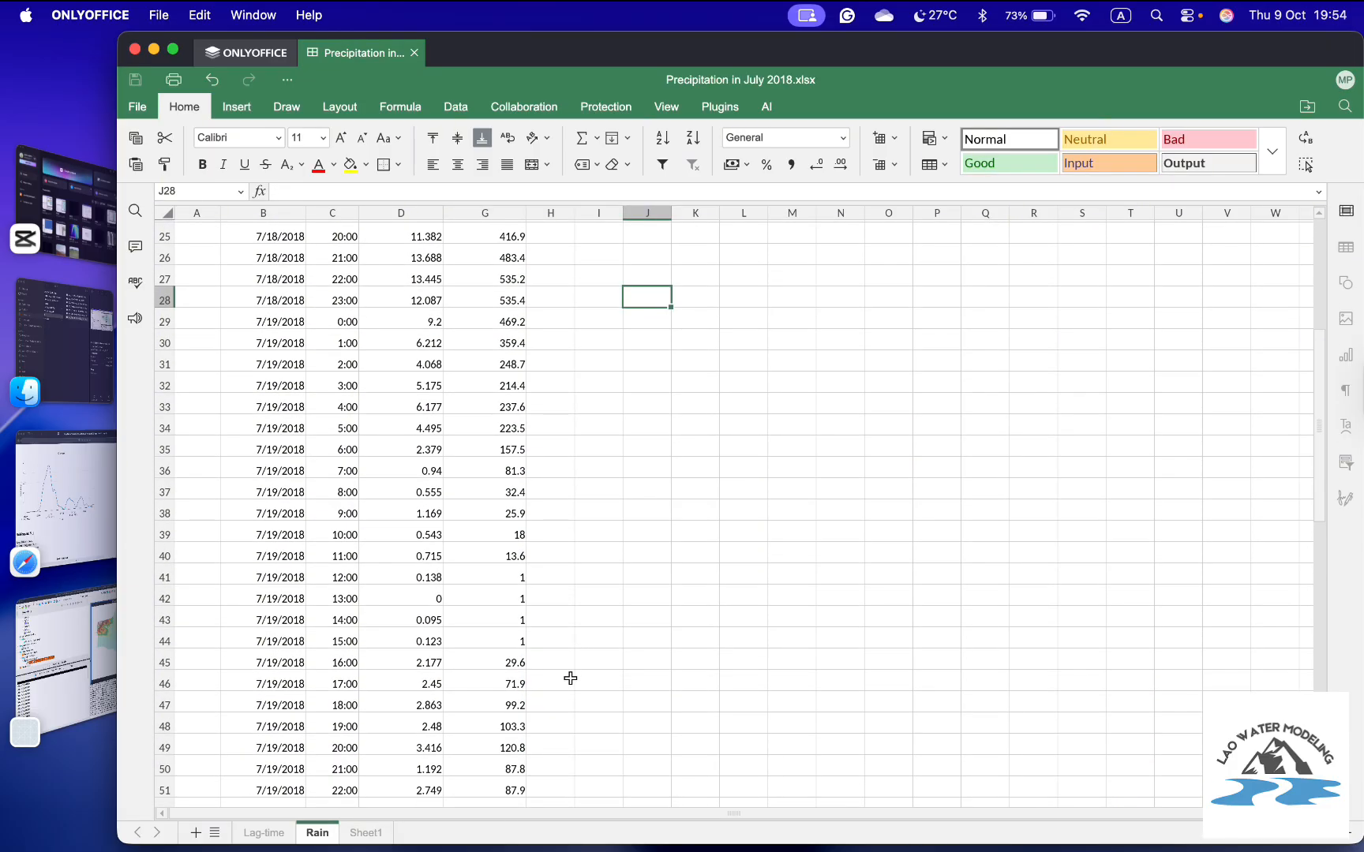
pyautogui.click(570, 678)
pyautogui.scroll(8, 573, 600)
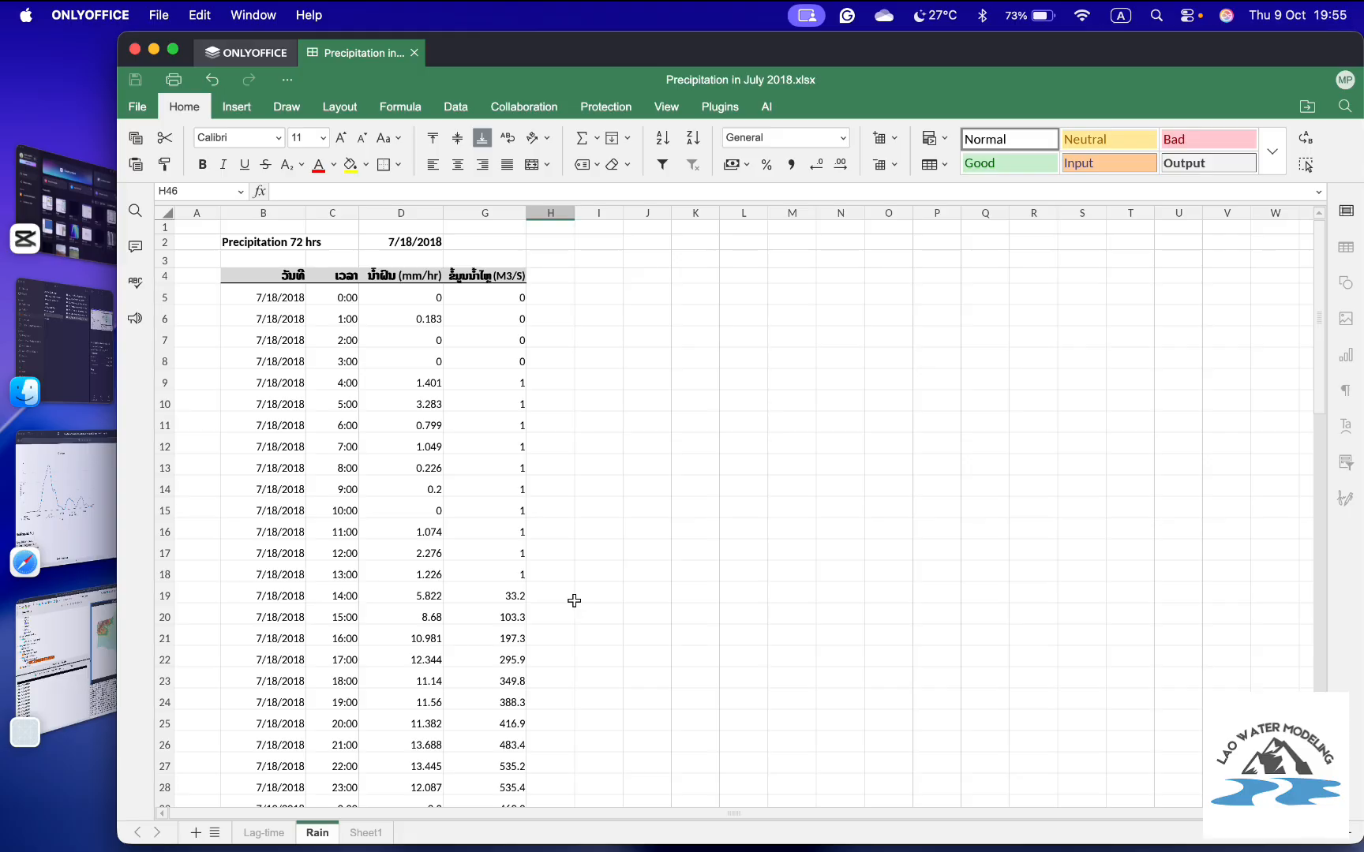
pyautogui.click(573, 481)
pyautogui.click(513, 299)
pyautogui.moveTo(513, 300); pyautogui.dragTo(512, 611)
pyautogui.rightClick(511, 451)
pyautogui.moveTo(566, 466)
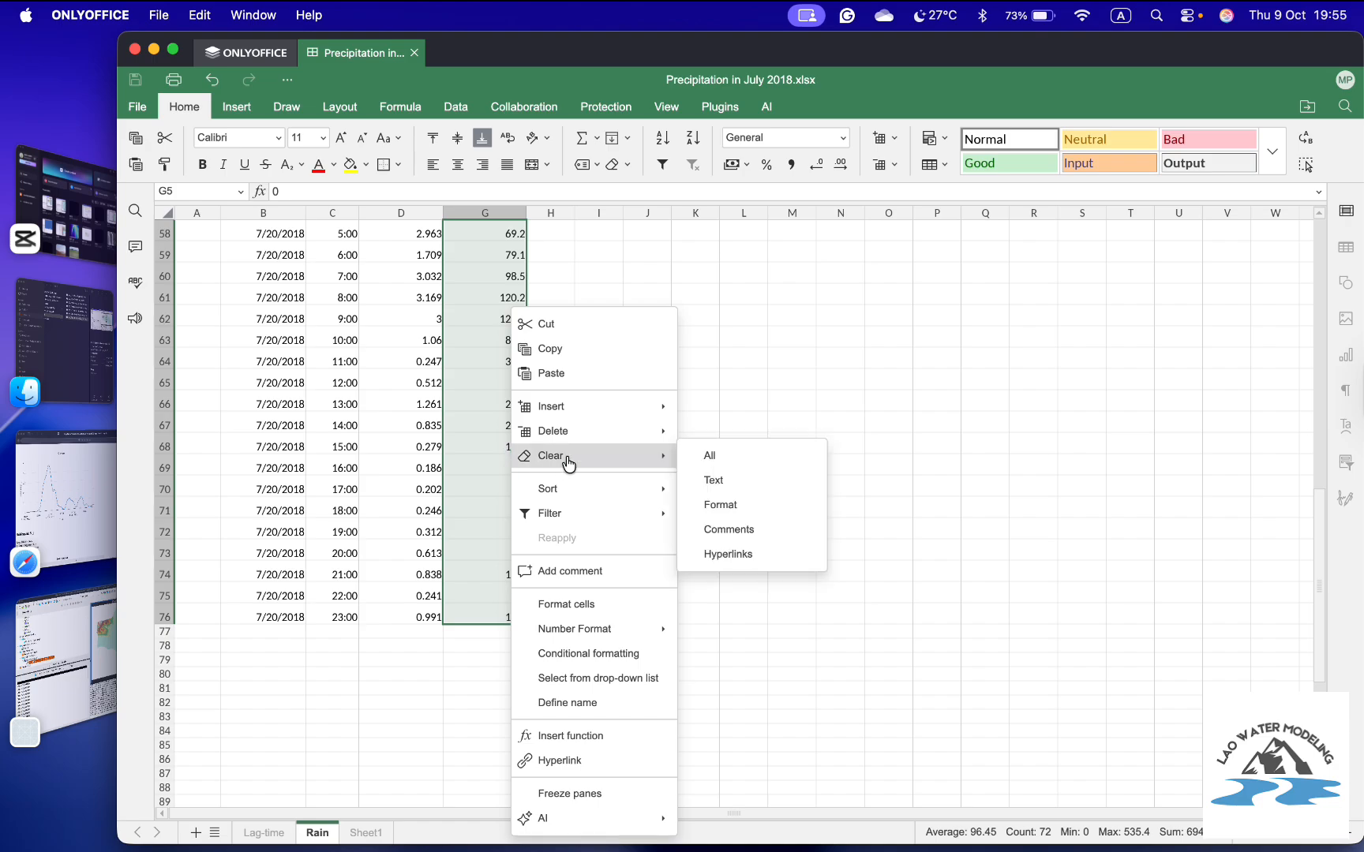
pyautogui.click(588, 350)
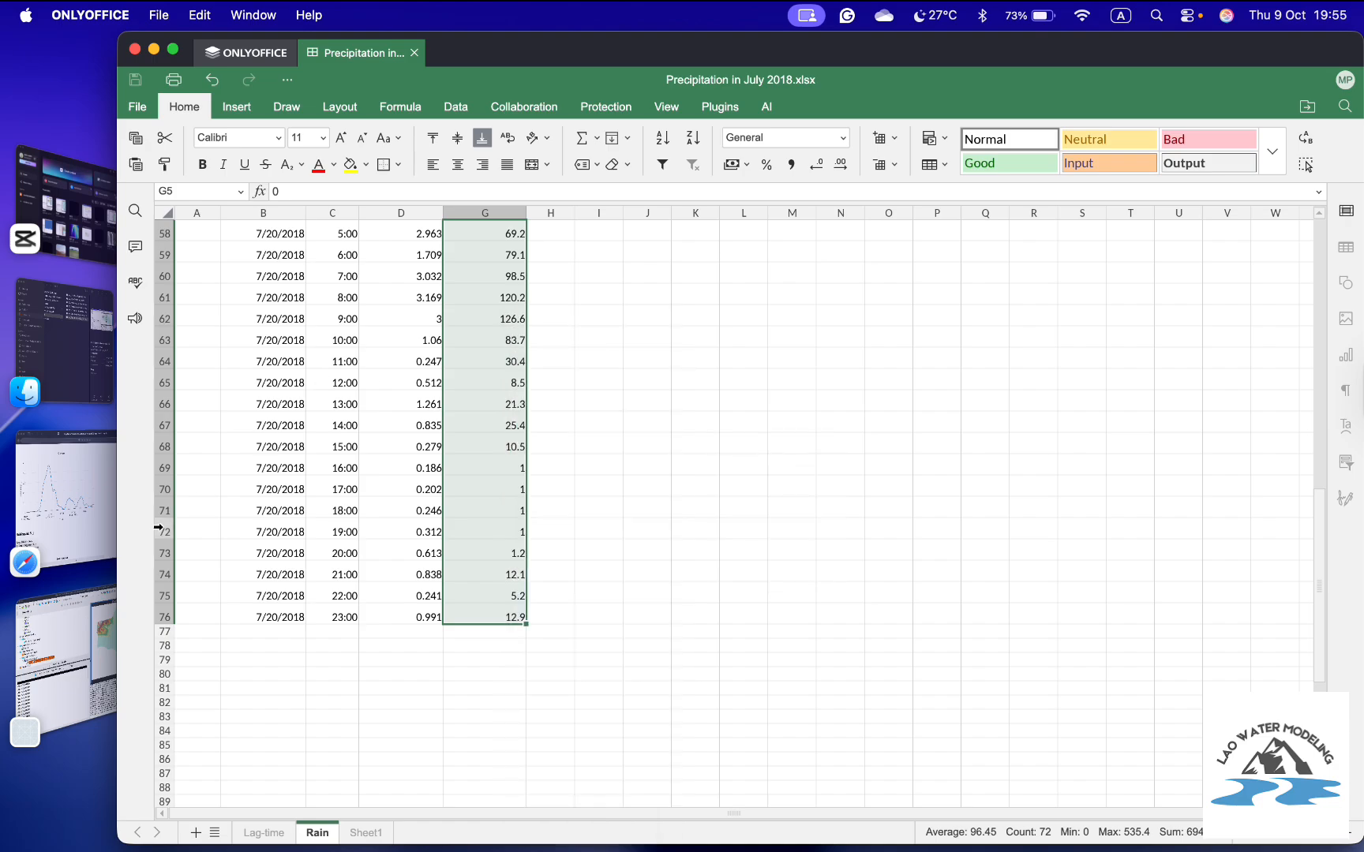
# - Switch to HEC-HMS, paste the copied discharge values into Discharge Gage 1's table from 18Jul2018, 00:00, save the project and view the gage's graph
pyautogui.click(63, 659)
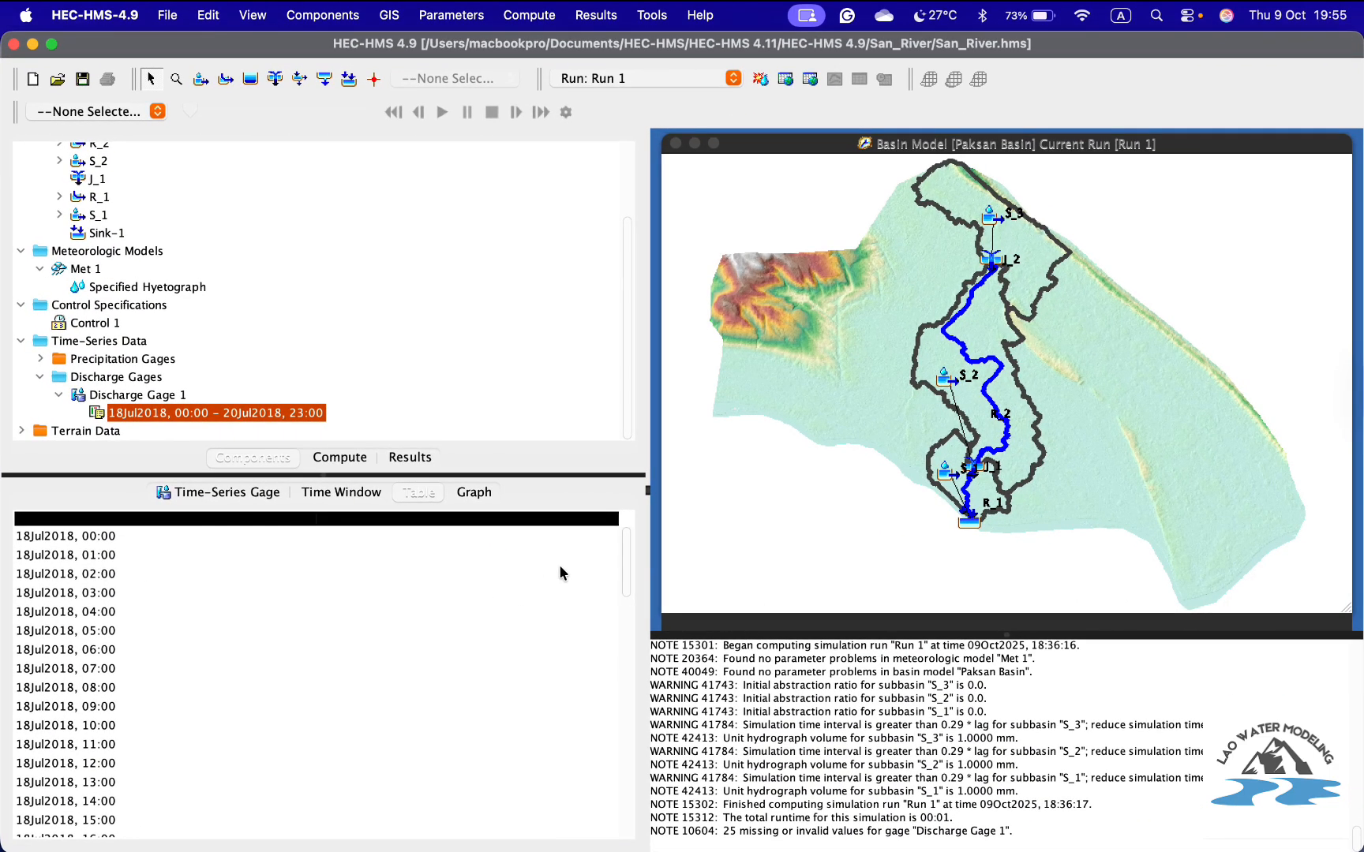
pyautogui.click(571, 538)
pyautogui.rightClick(571, 538)
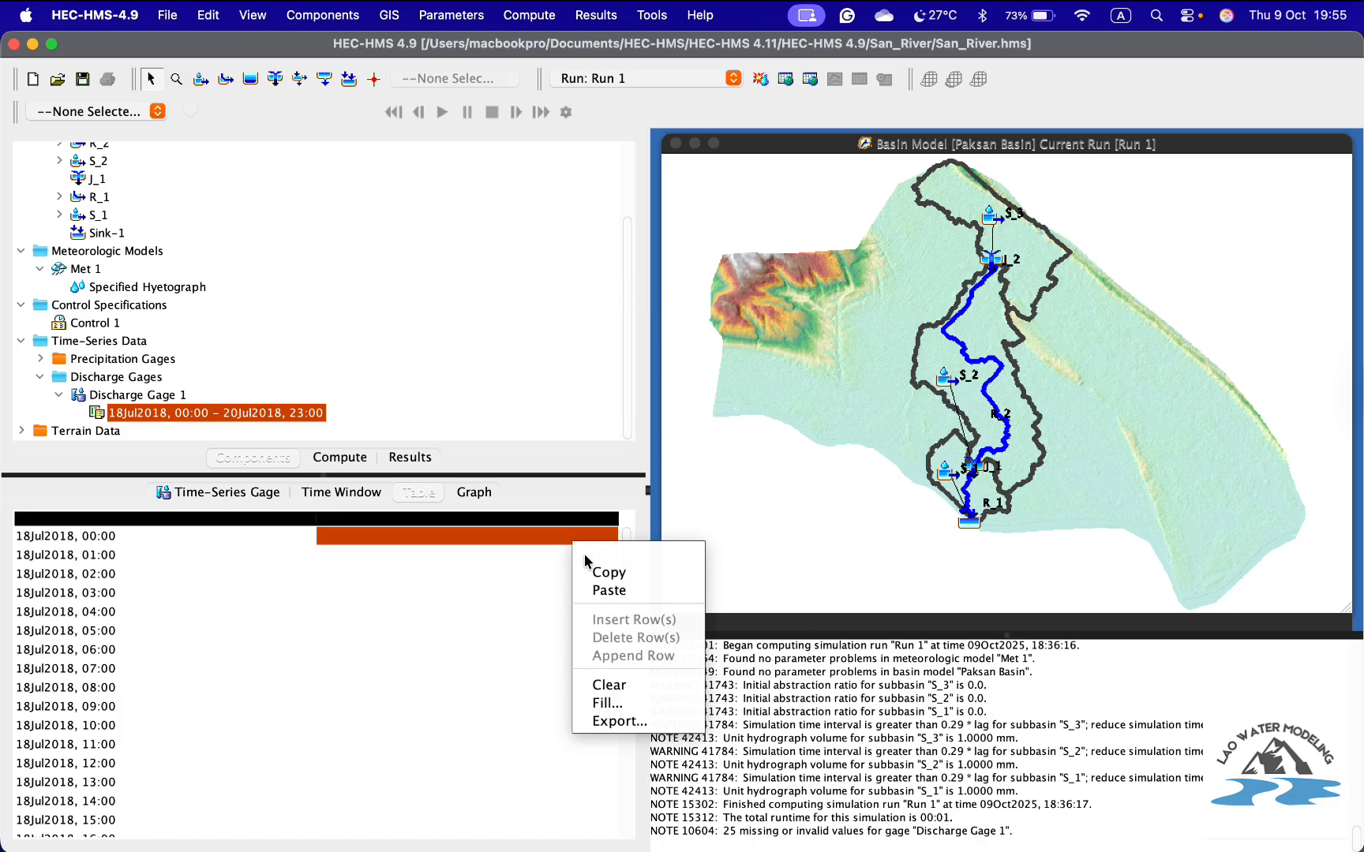
pyautogui.click(613, 596)
pyautogui.scroll(-15, 527, 630)
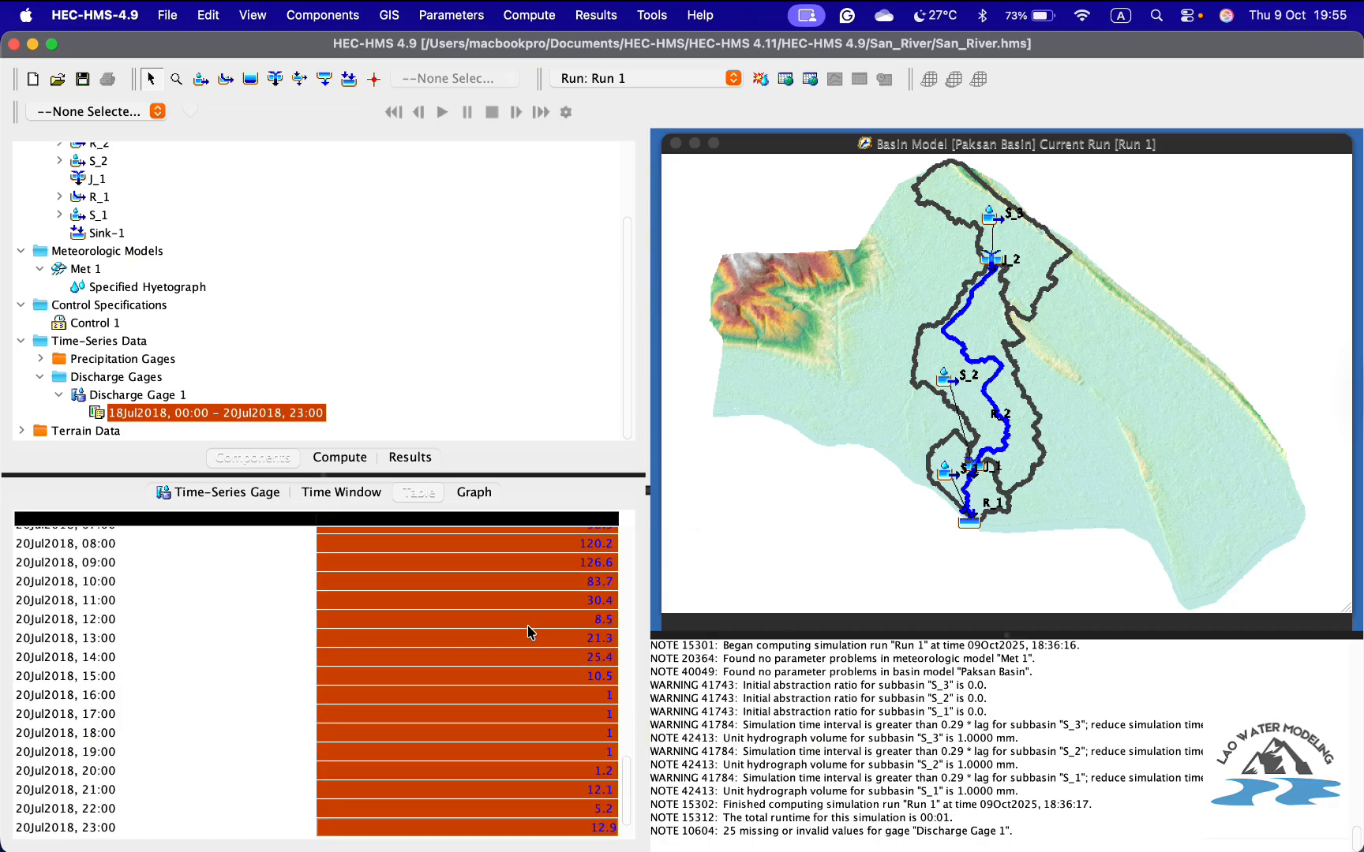
pyautogui.click(79, 78)
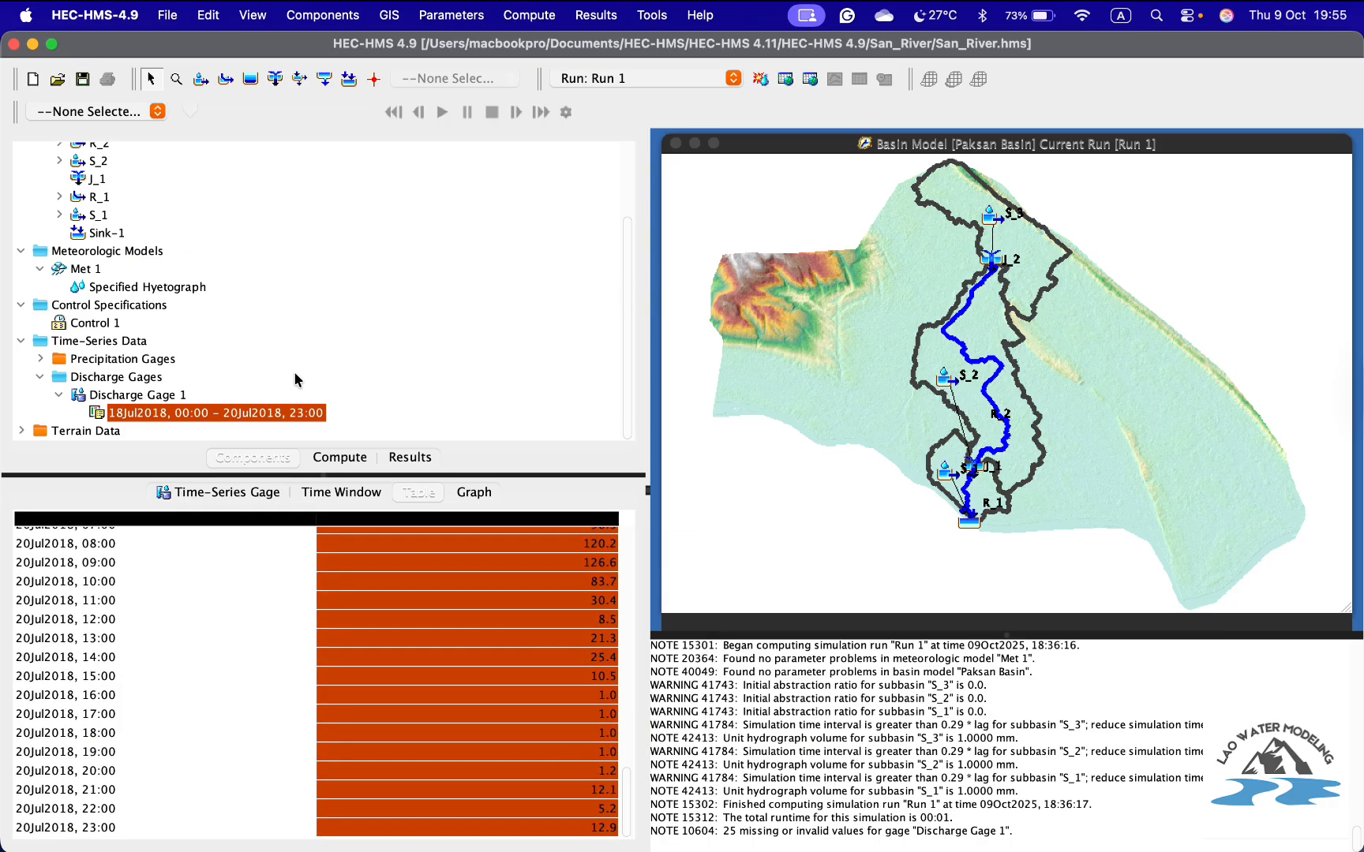
pyautogui.click(474, 493)
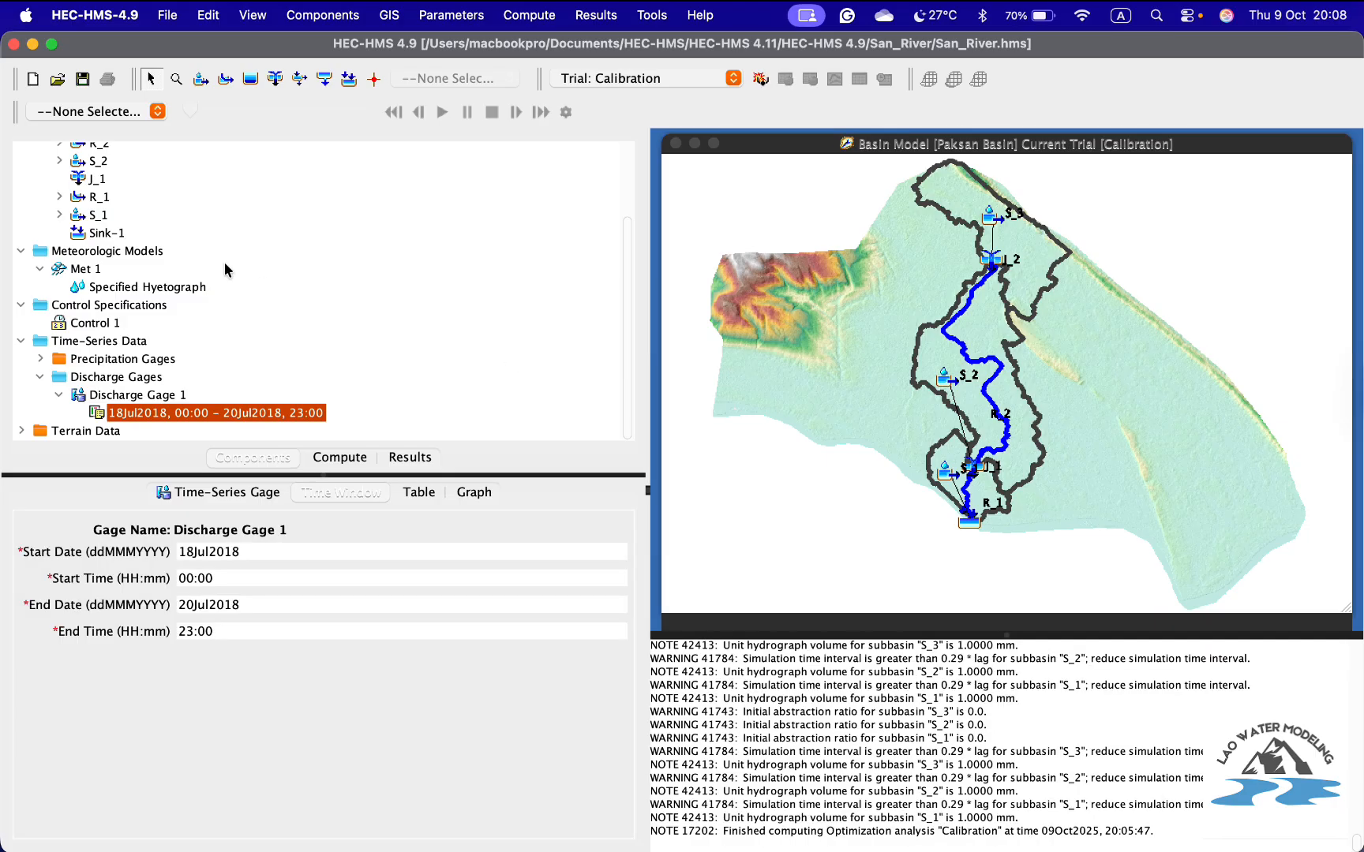
# - Assign Discharge Gage 1 as the observed flow of Sink-1 in the Paksan Basin model
pyautogui.scroll(1, 227, 270)
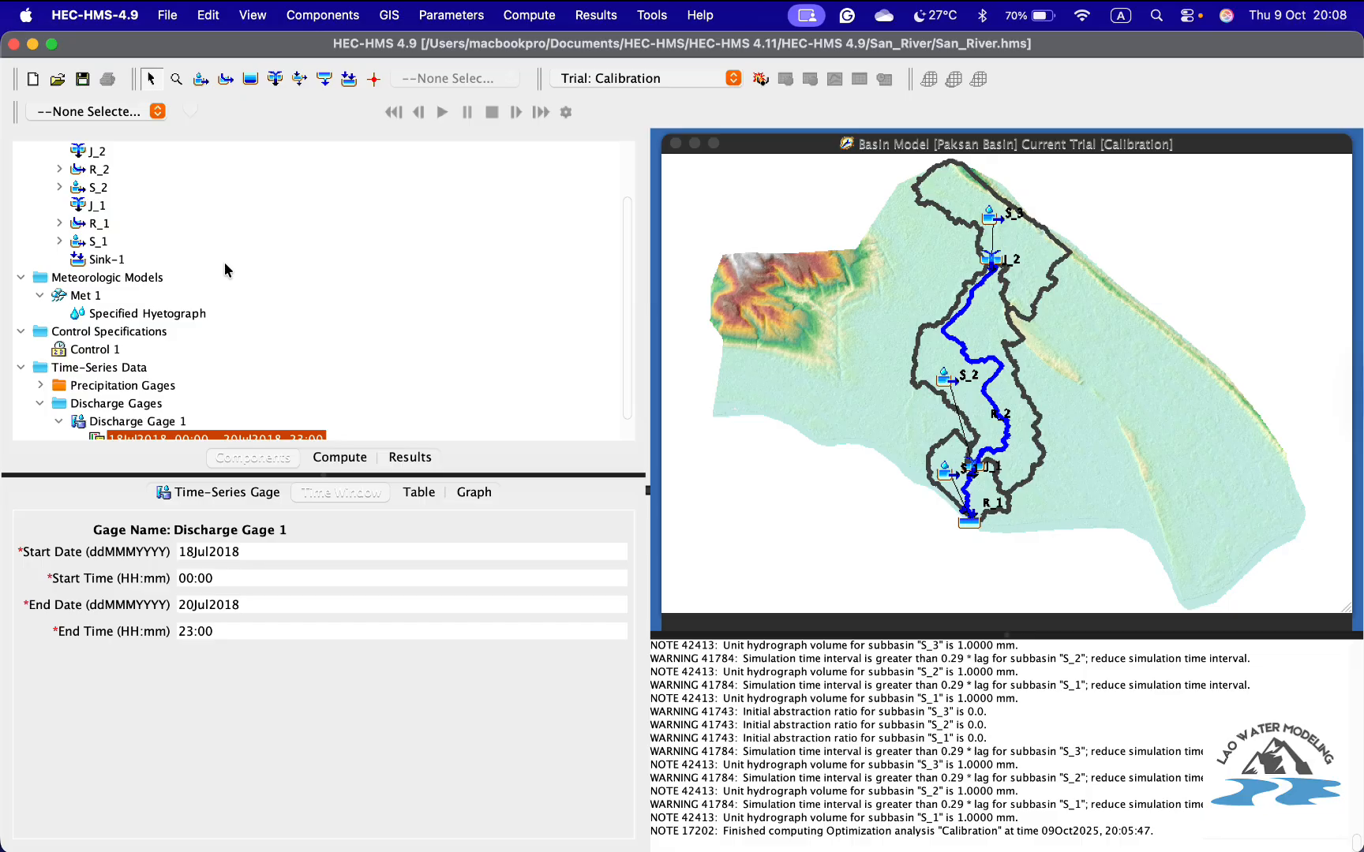
pyautogui.click(107, 260)
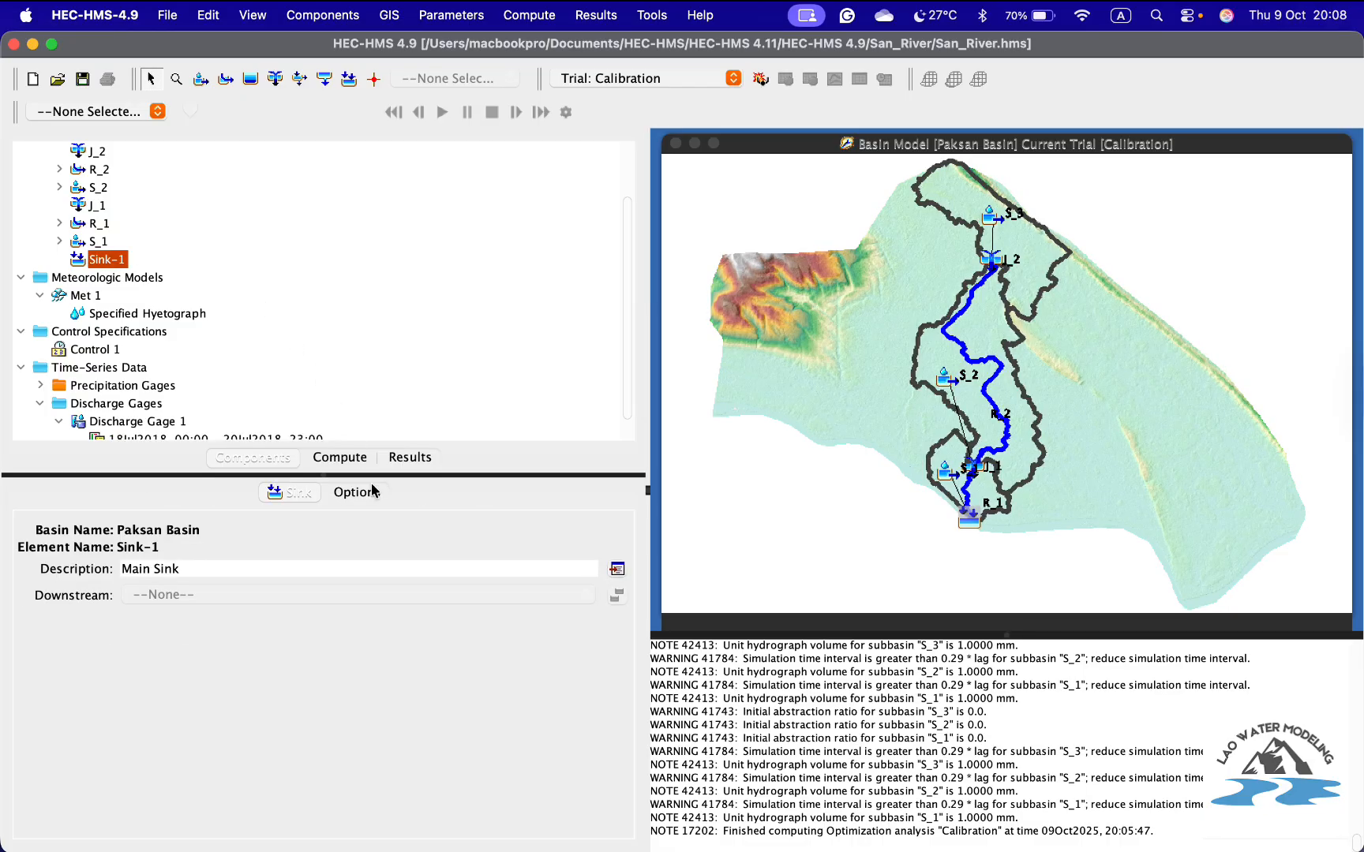
pyautogui.click(366, 492)
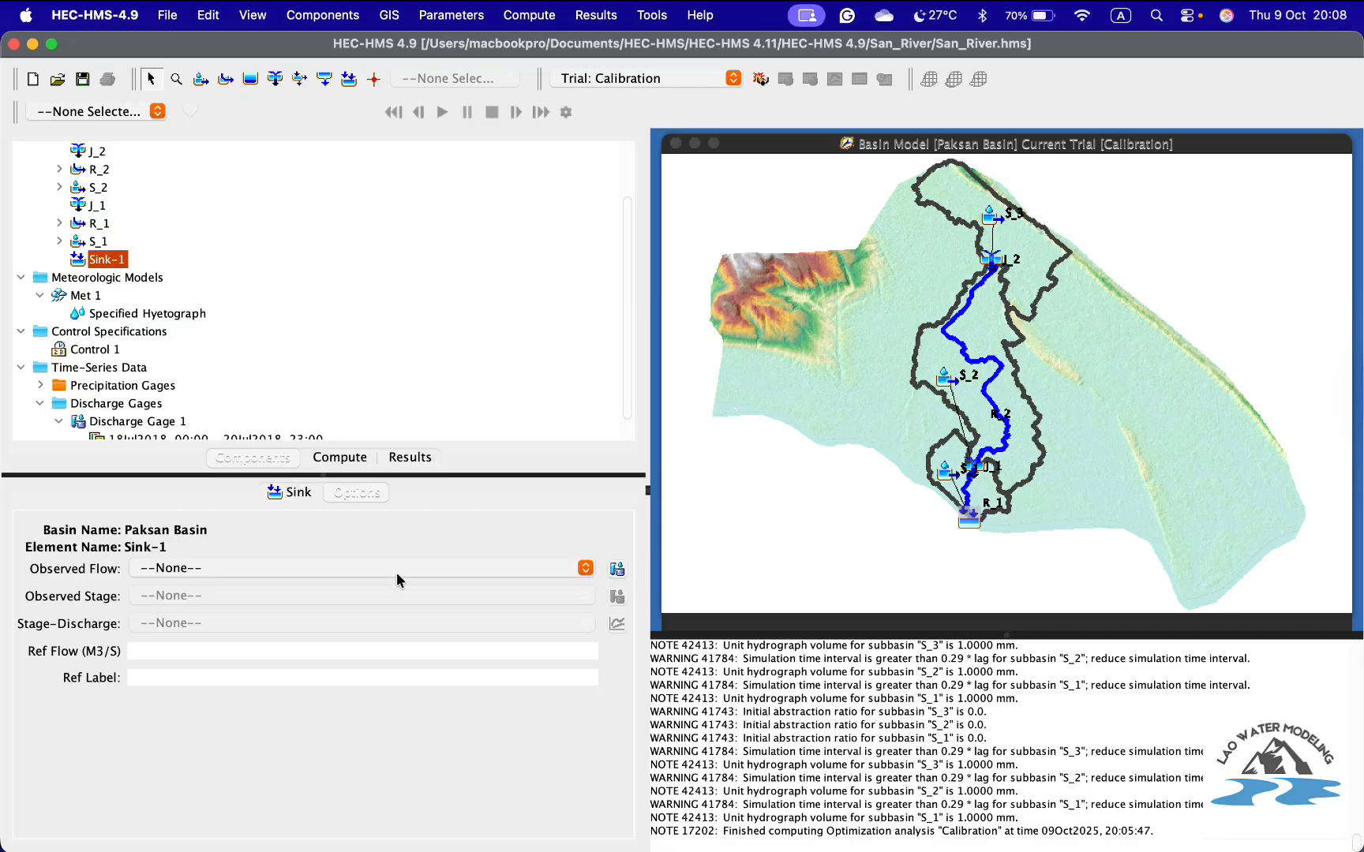
pyautogui.click(440, 568)
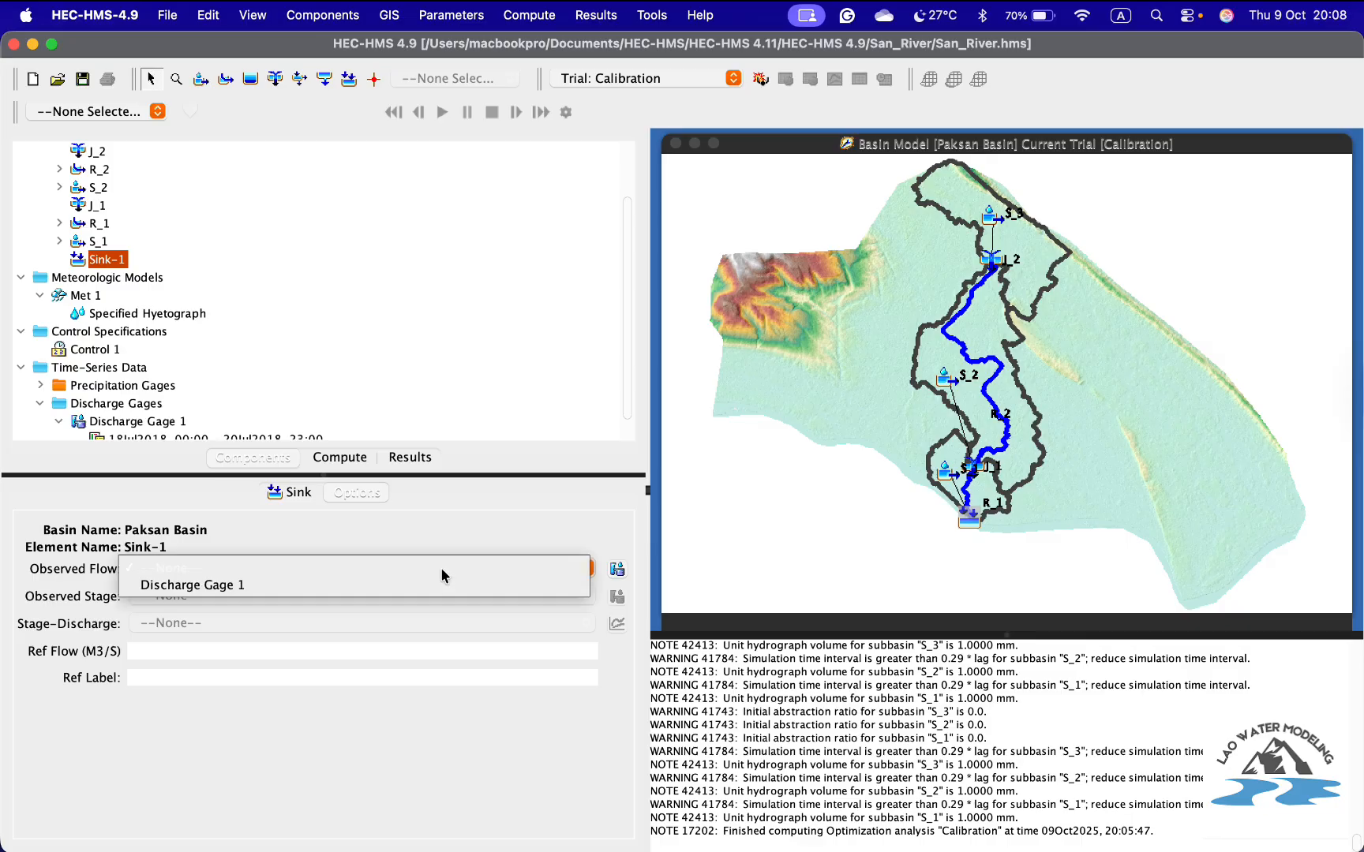
pyautogui.click(386, 588)
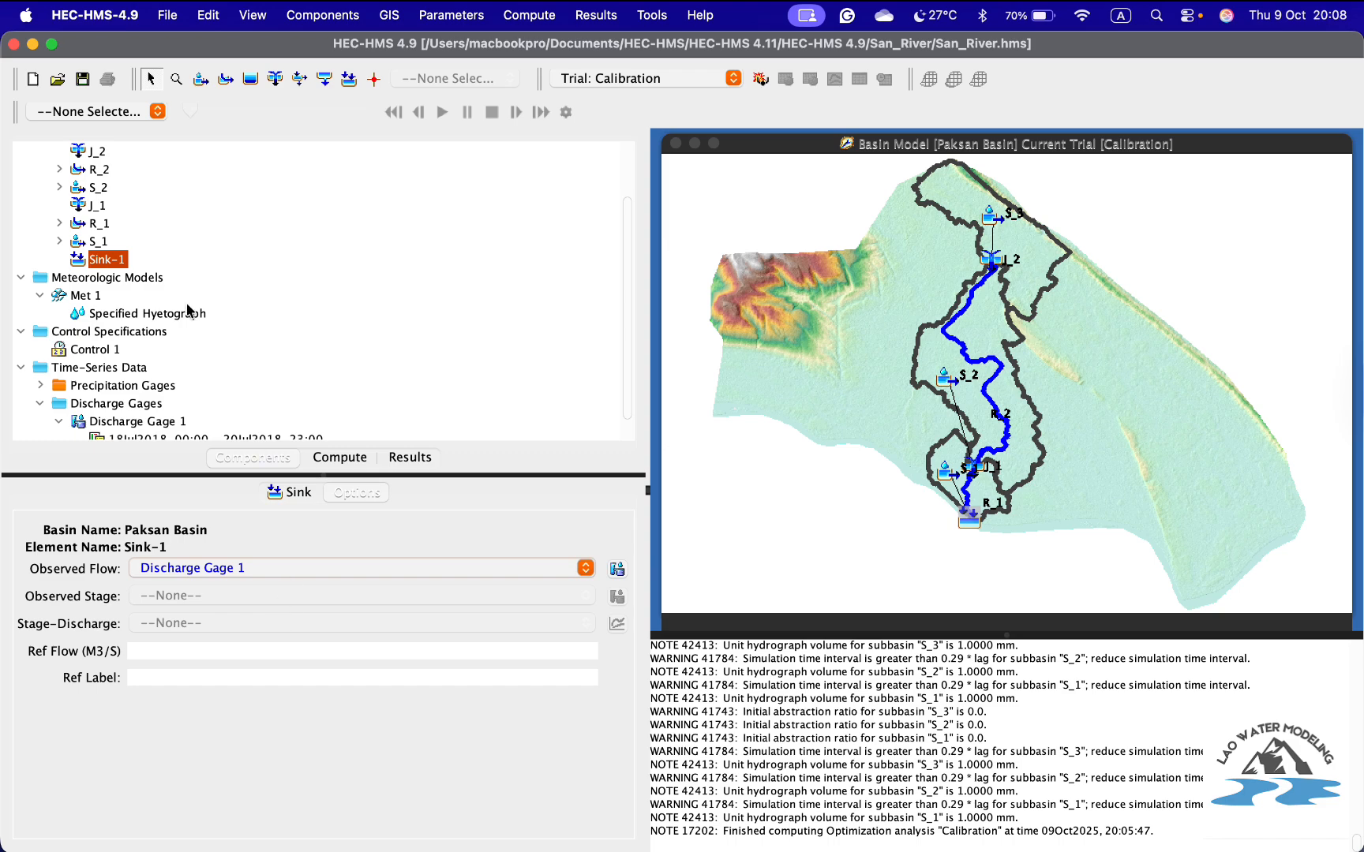
# - Set the observed flow of subbasin S_1 and reach R_1 to Discharge Gage 1
pyautogui.click(101, 241)
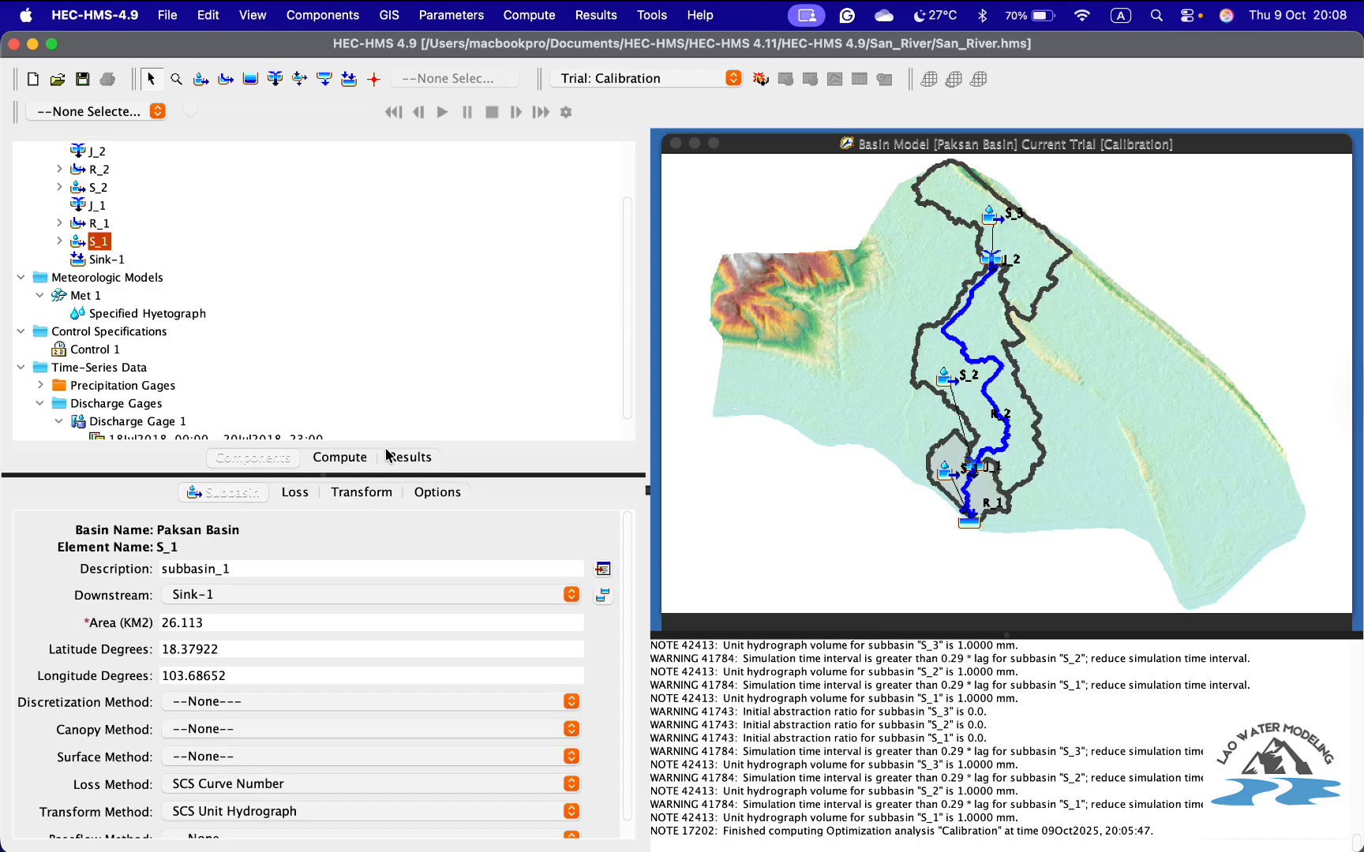
pyautogui.click(437, 493)
pyautogui.click(337, 562)
pyautogui.click(293, 588)
pyautogui.click(97, 224)
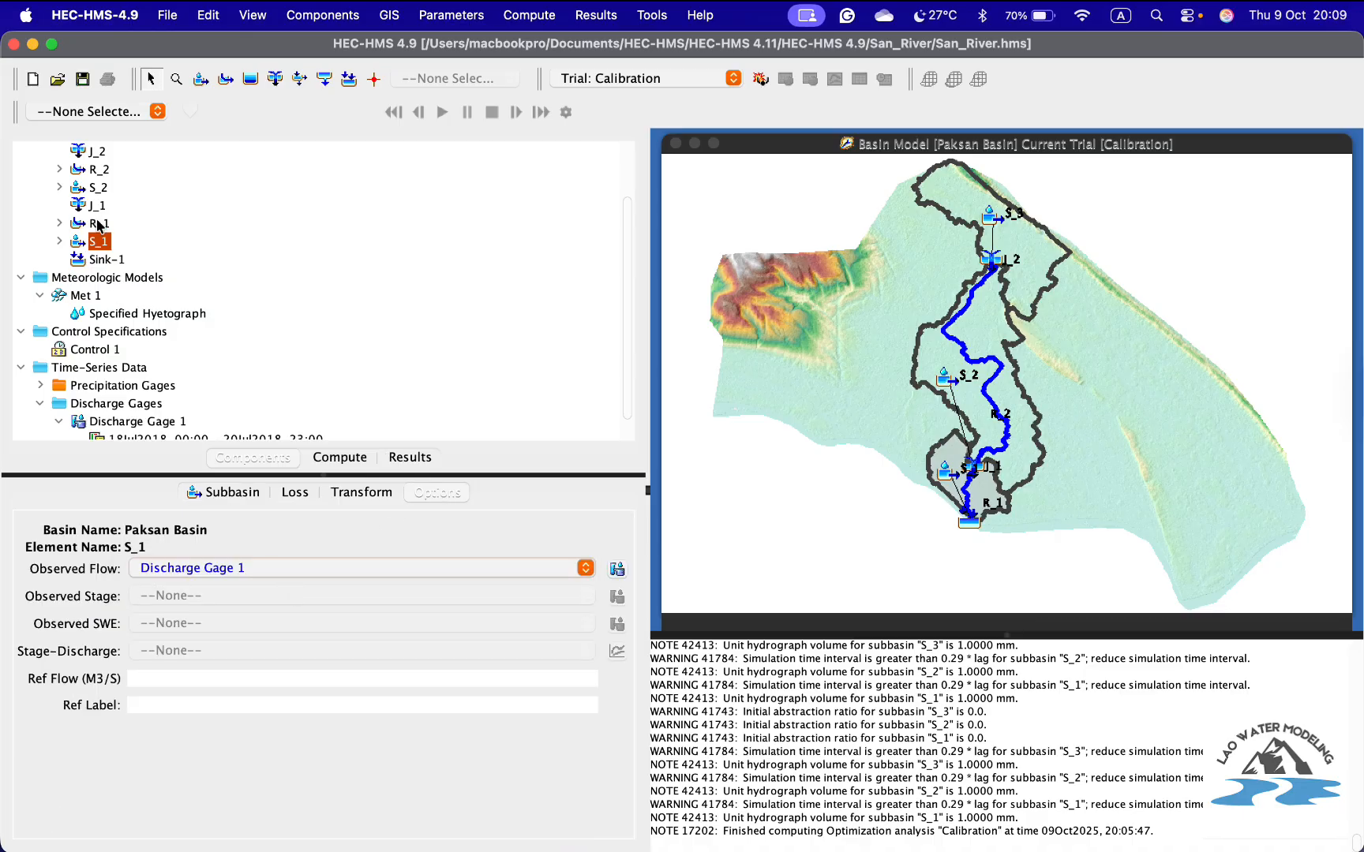
pyautogui.click(408, 493)
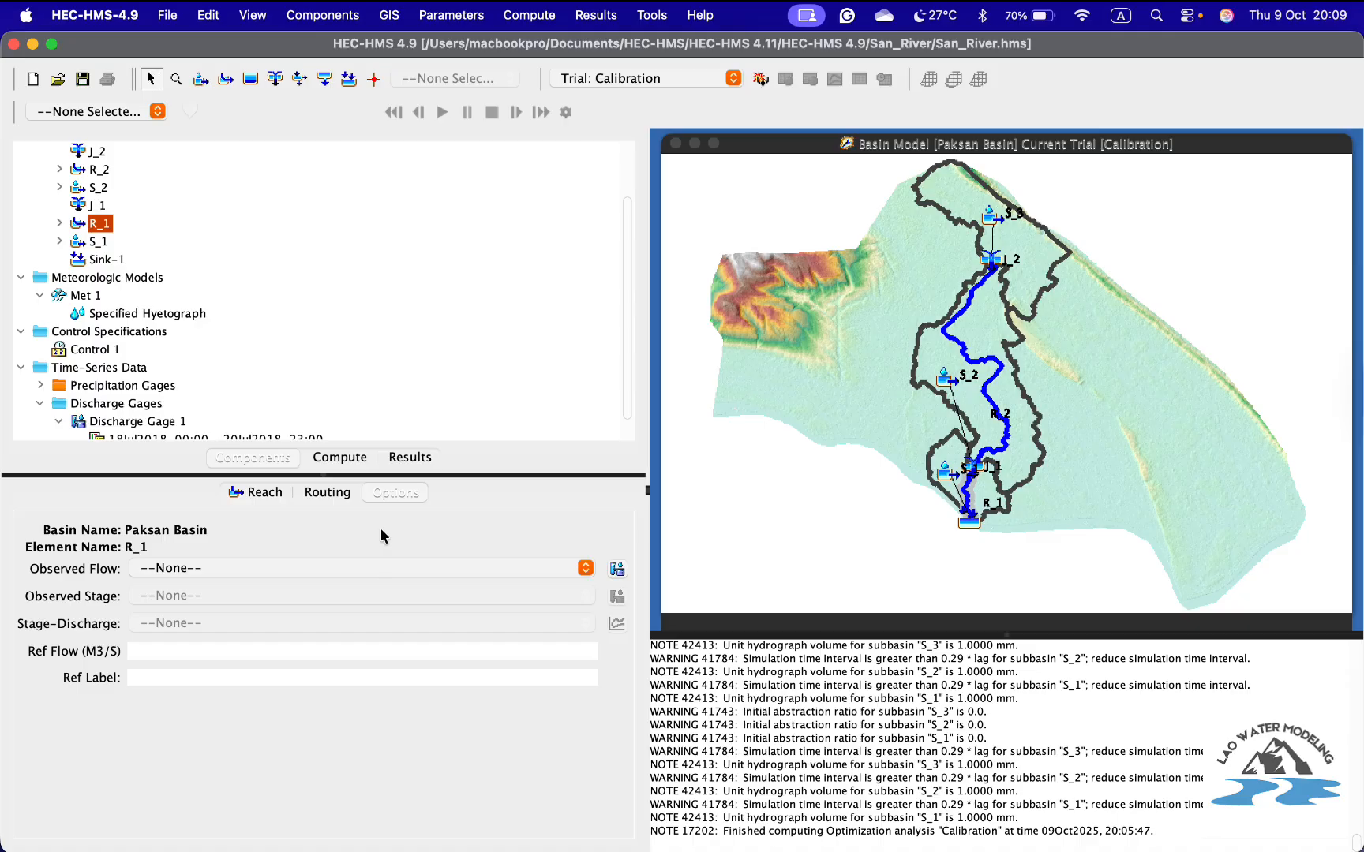
pyautogui.click(381, 565)
pyautogui.click(354, 587)
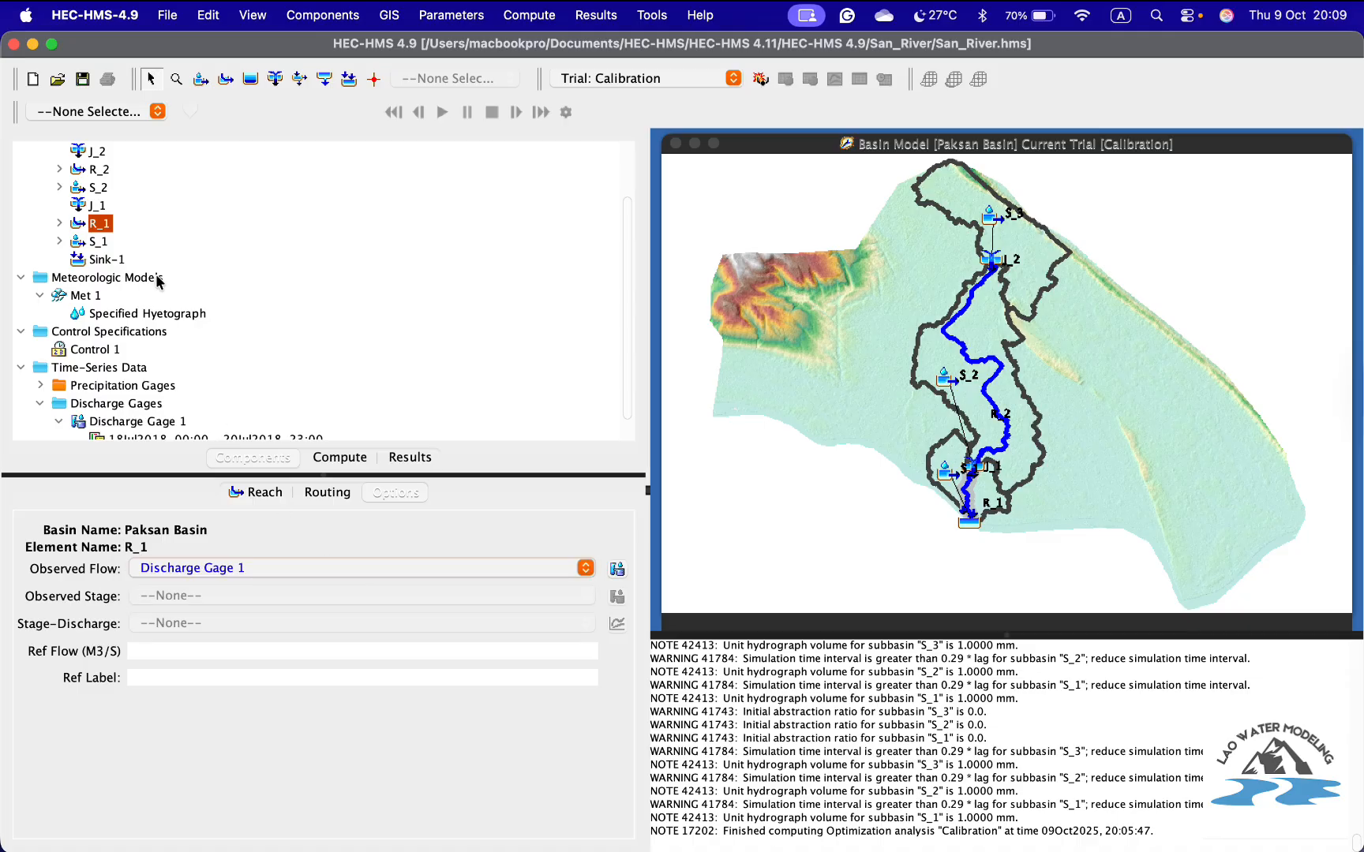
# - Set the observed flow of junction J_1 and subbasin S_2 to Discharge Gage 1
pyautogui.click(100, 205)
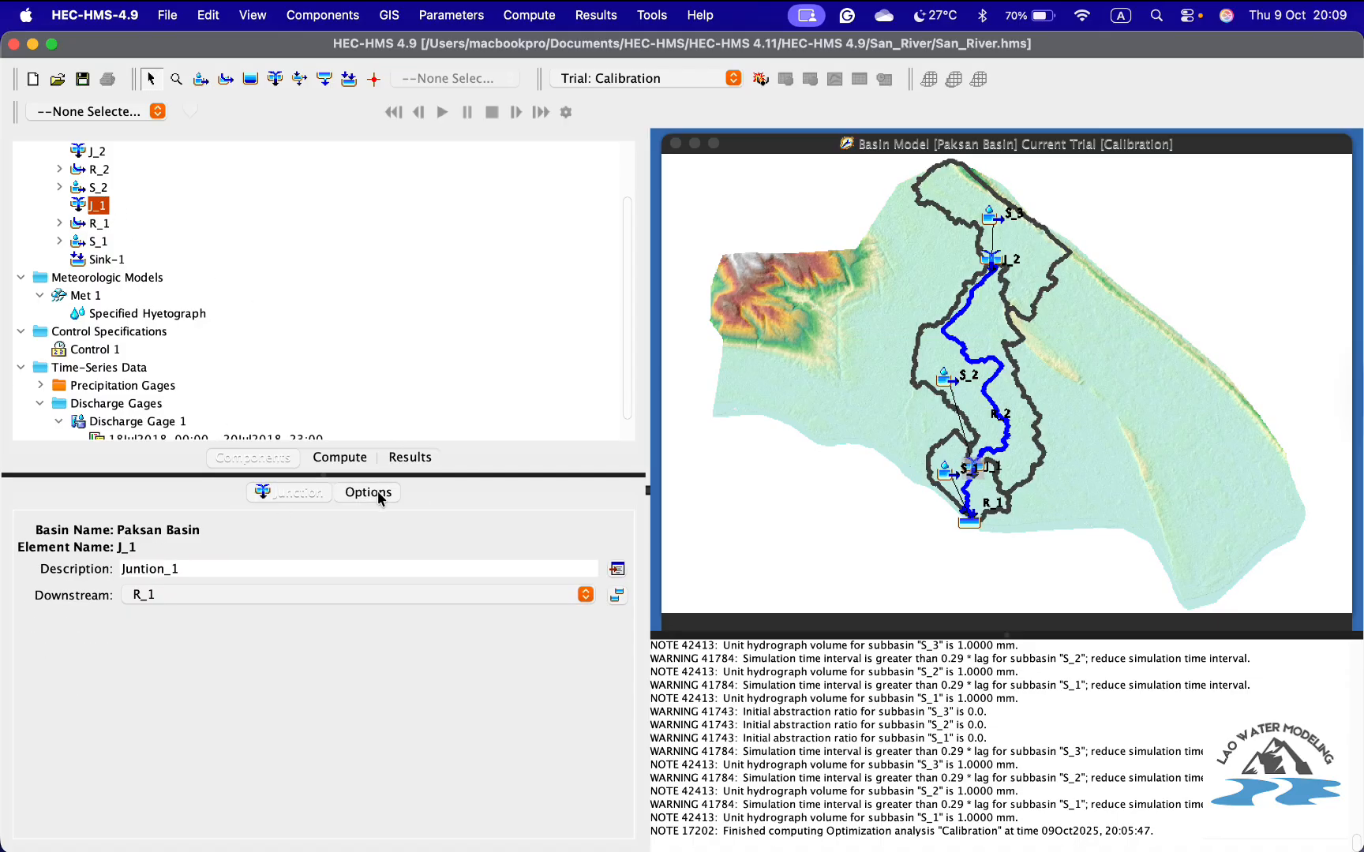
pyautogui.click(378, 494)
pyautogui.click(366, 569)
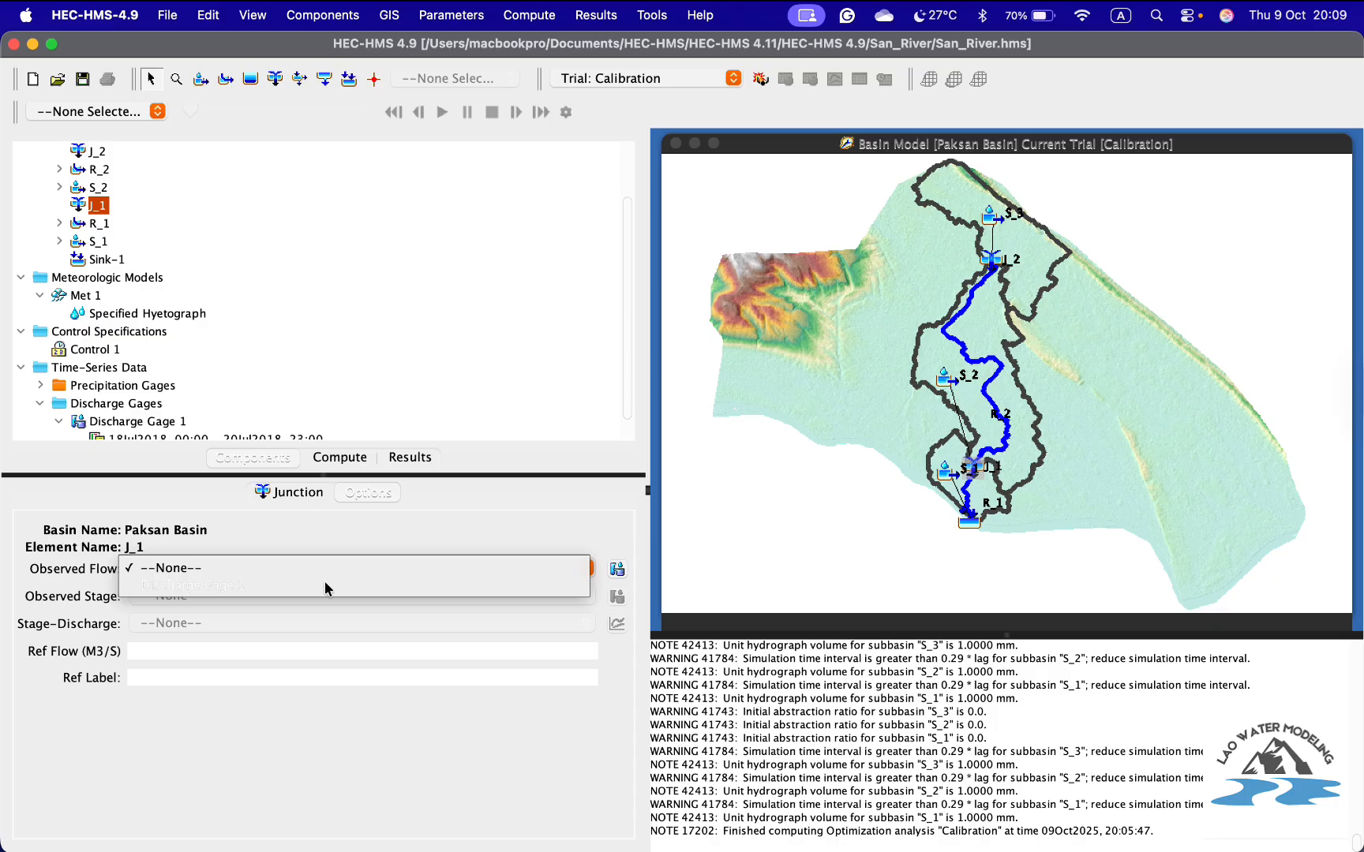
pyautogui.click(325, 585)
pyautogui.scroll(3, 138, 169)
pyautogui.click(103, 263)
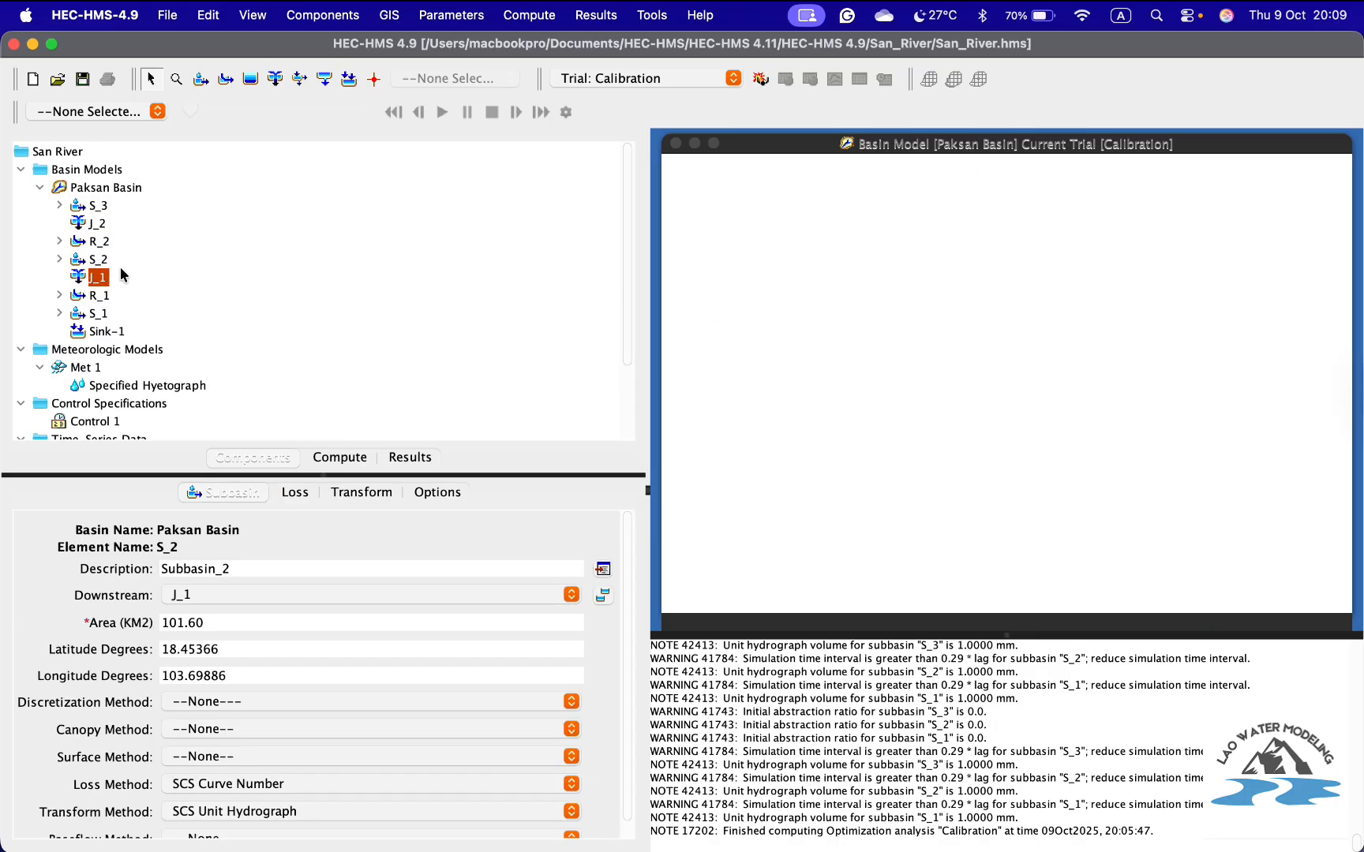
pyautogui.click(435, 495)
pyautogui.click(405, 568)
pyautogui.click(339, 584)
# - Set the observed flow of reach R_2 and junction J_2 to Discharge Gage 1
pyautogui.click(105, 246)
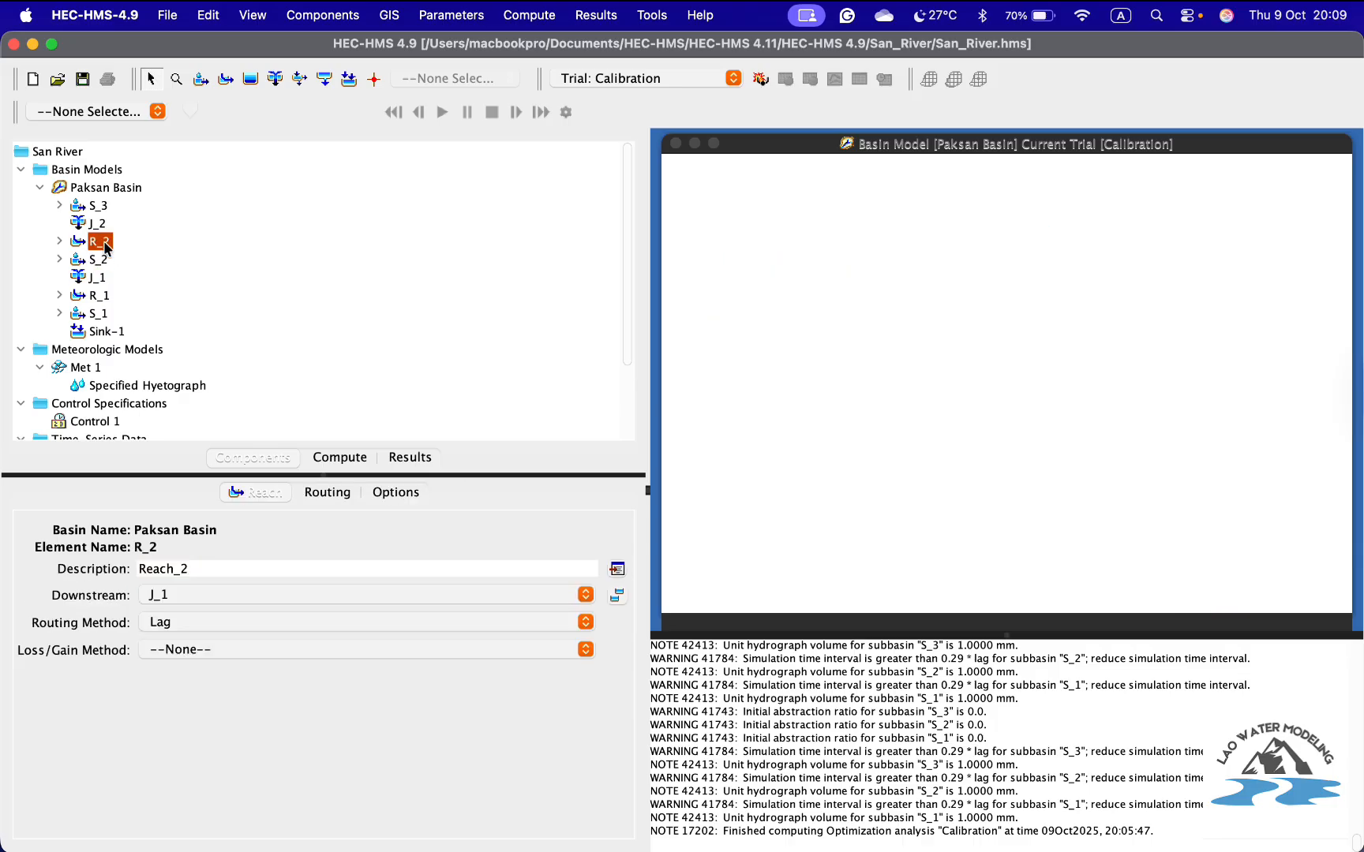
pyautogui.click(395, 492)
pyautogui.click(387, 564)
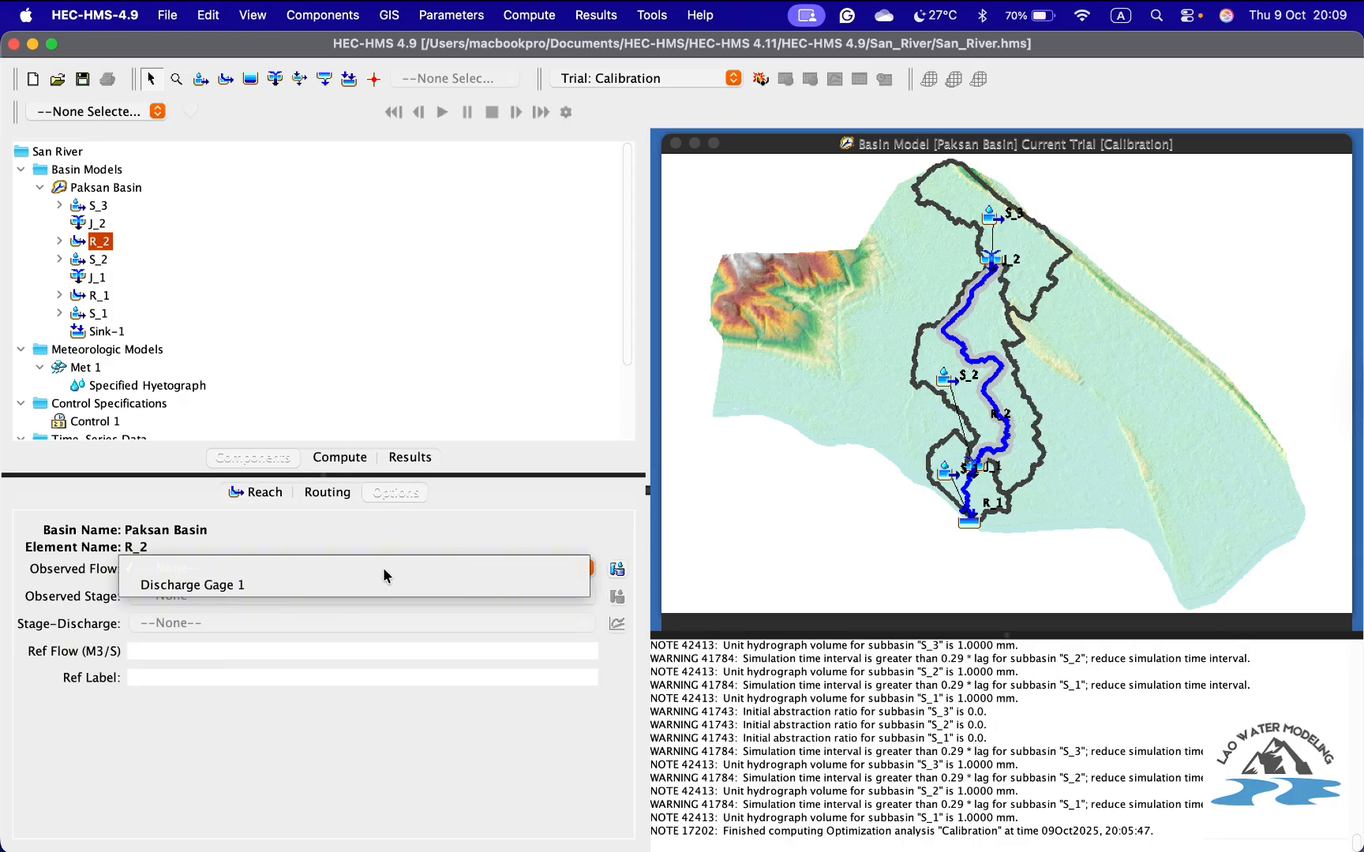
pyautogui.click(358, 588)
pyautogui.click(99, 224)
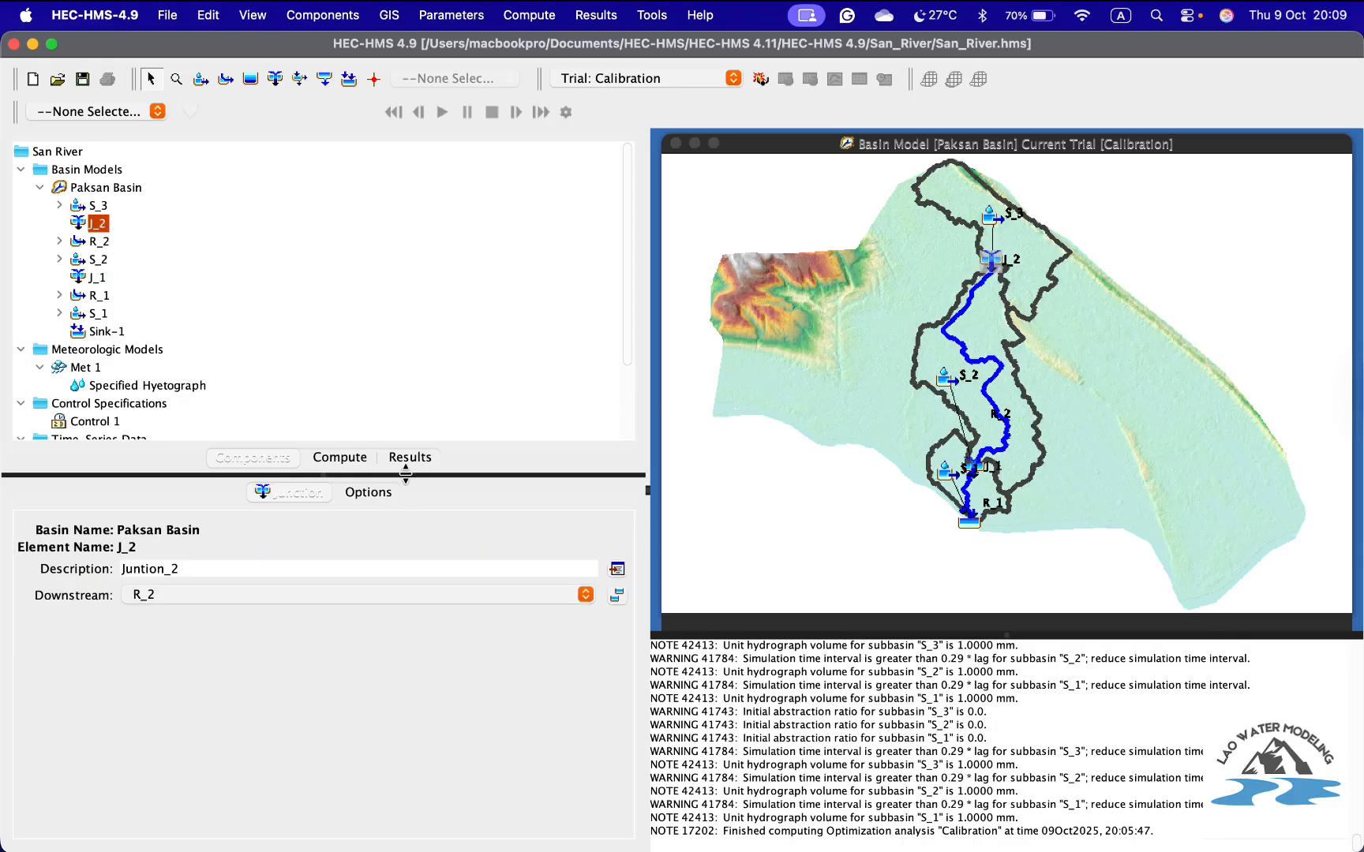
pyautogui.click(385, 493)
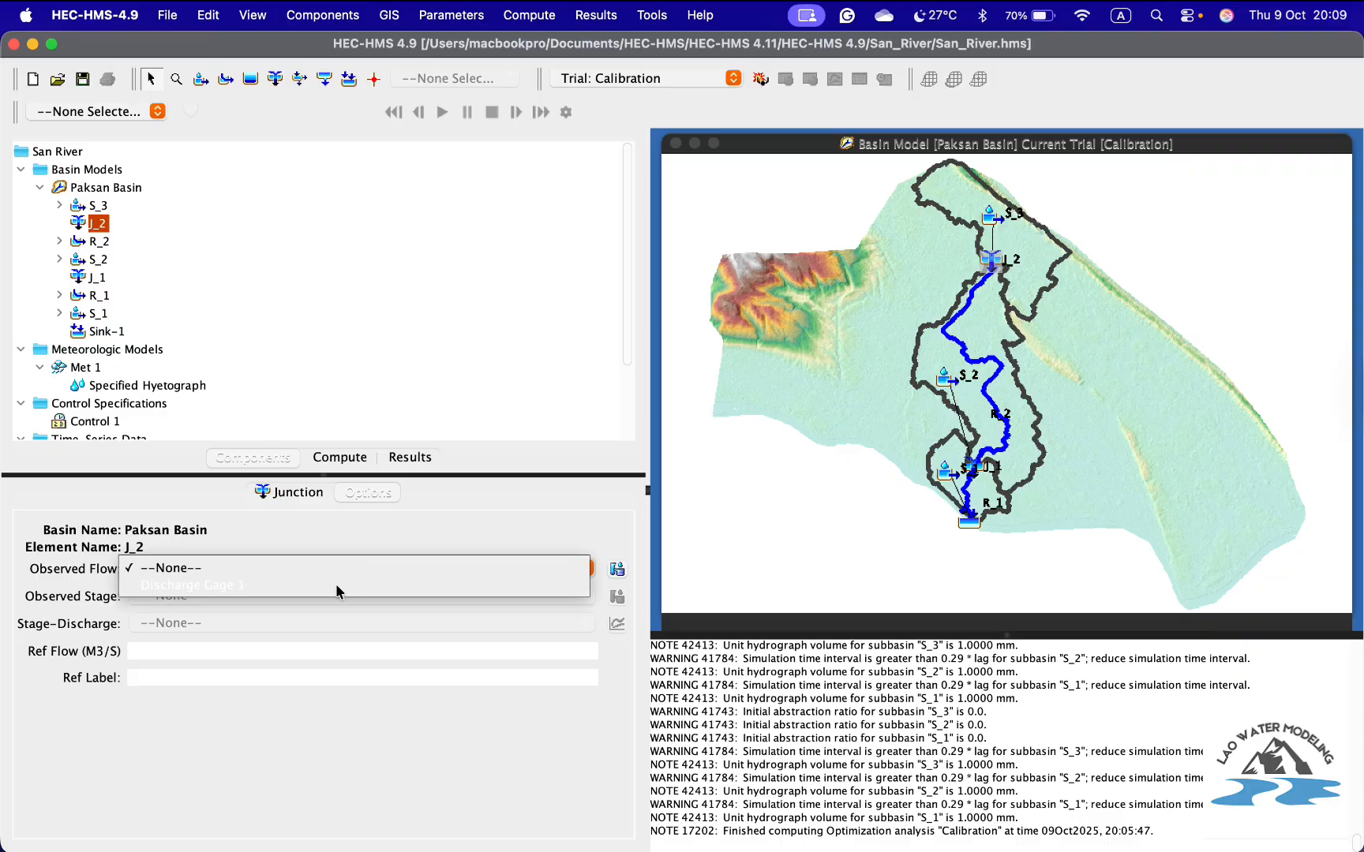
pyautogui.click(335, 584)
# - Set the observed flow of subbasin S_3 to Discharge Gage 1 and save the project
pyautogui.click(108, 205)
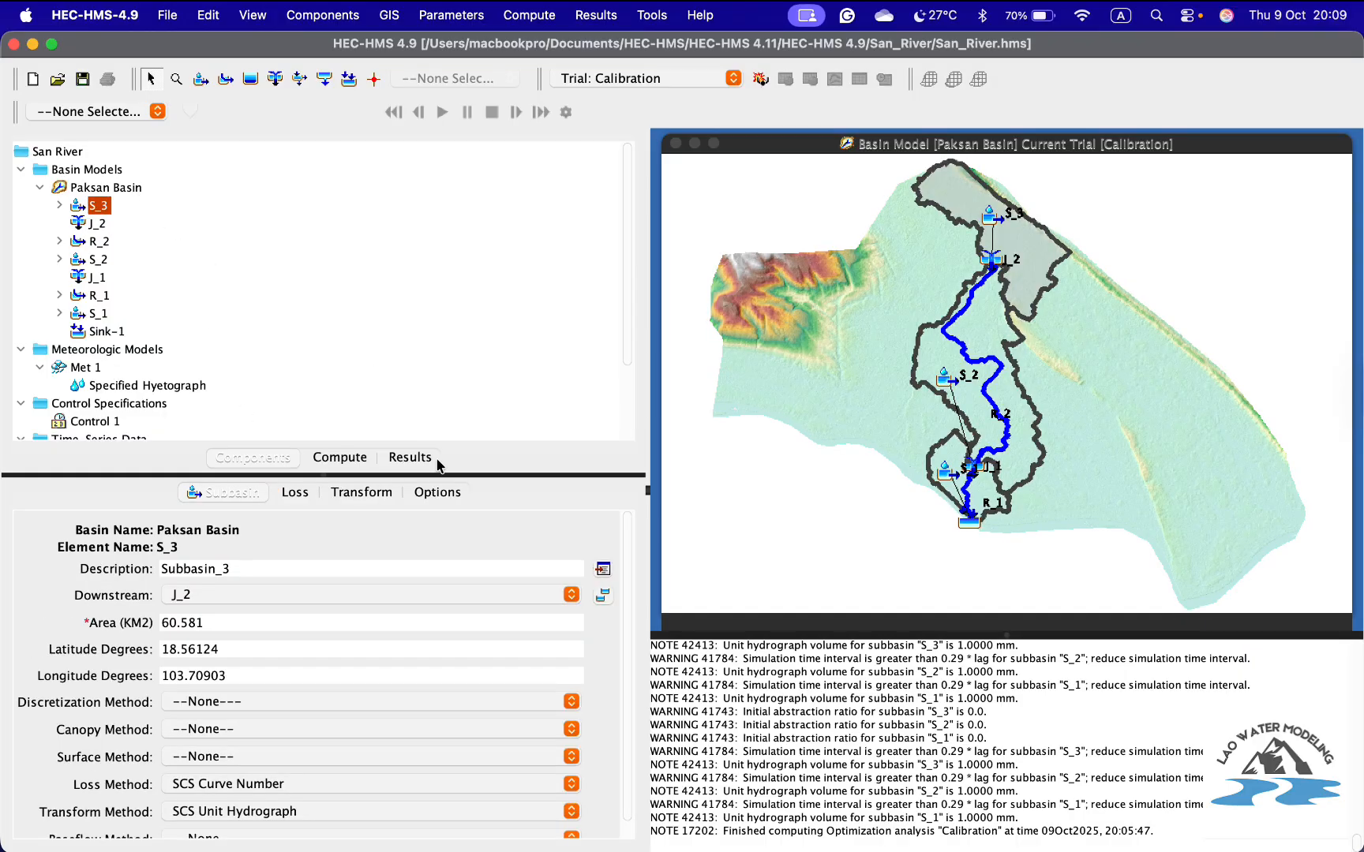
pyautogui.click(432, 493)
pyautogui.click(380, 565)
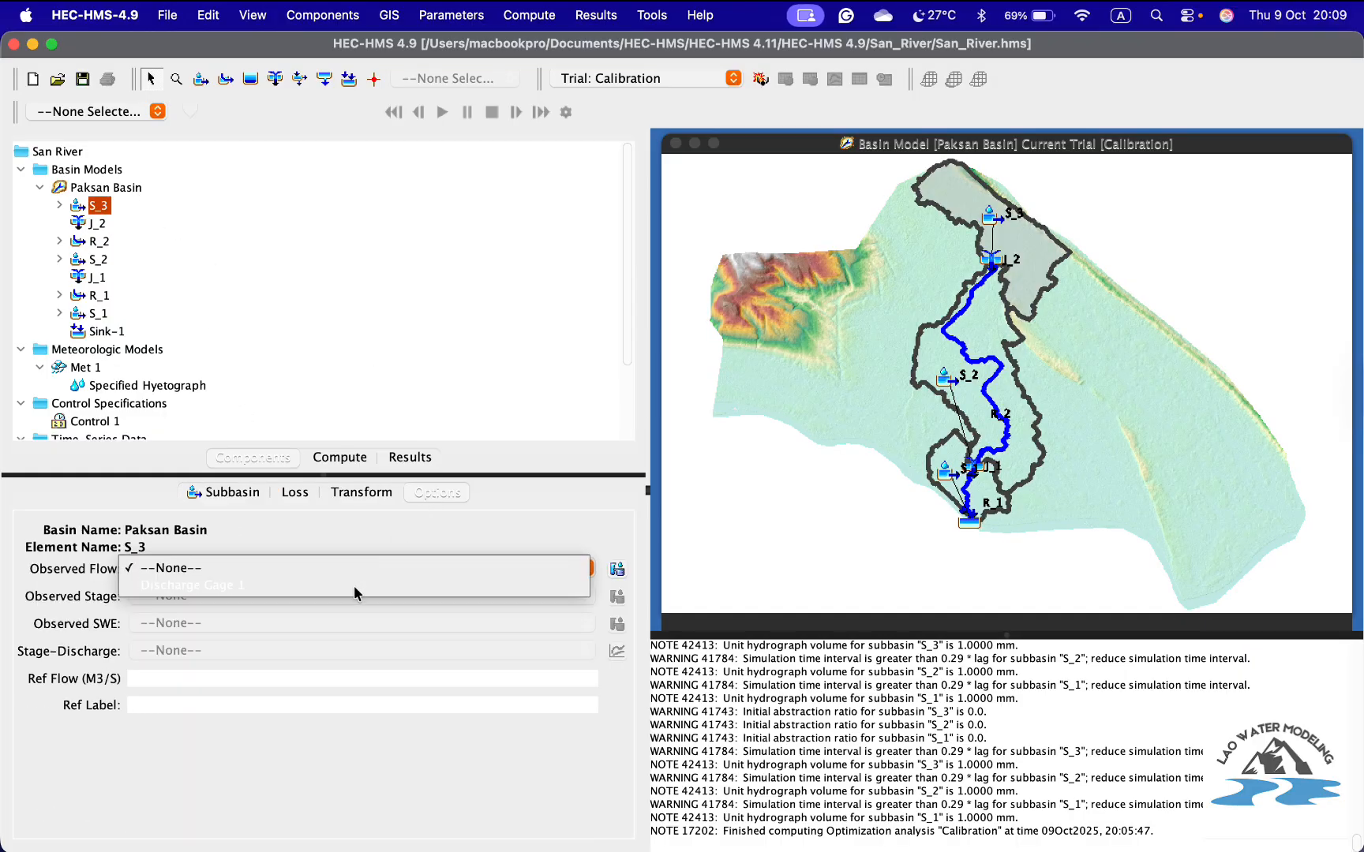
pyautogui.click(353, 585)
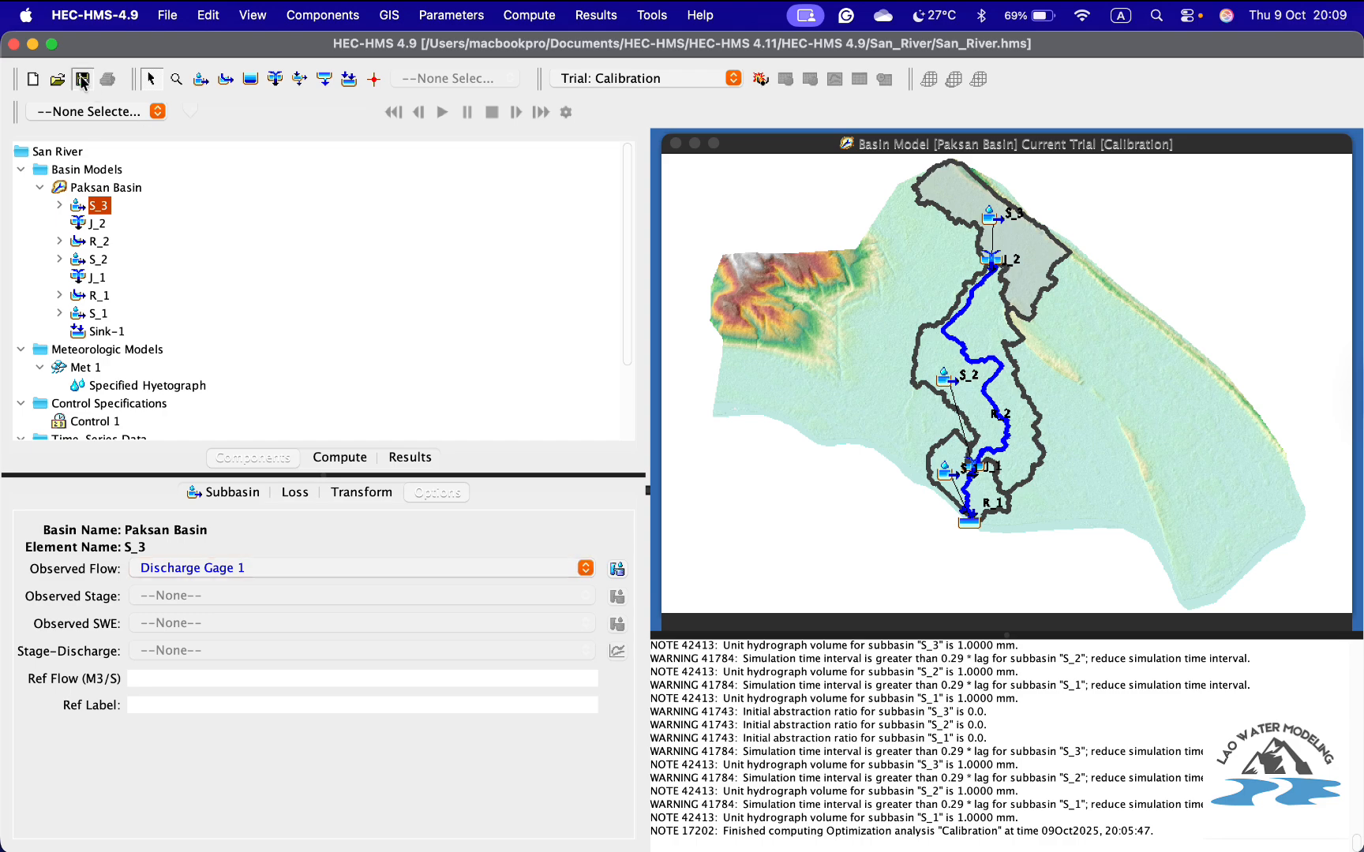
# - Open the Calibration optimization trial and choose output All and meteorologic model Met 1
pyautogui.scroll(-5, 142, 352)
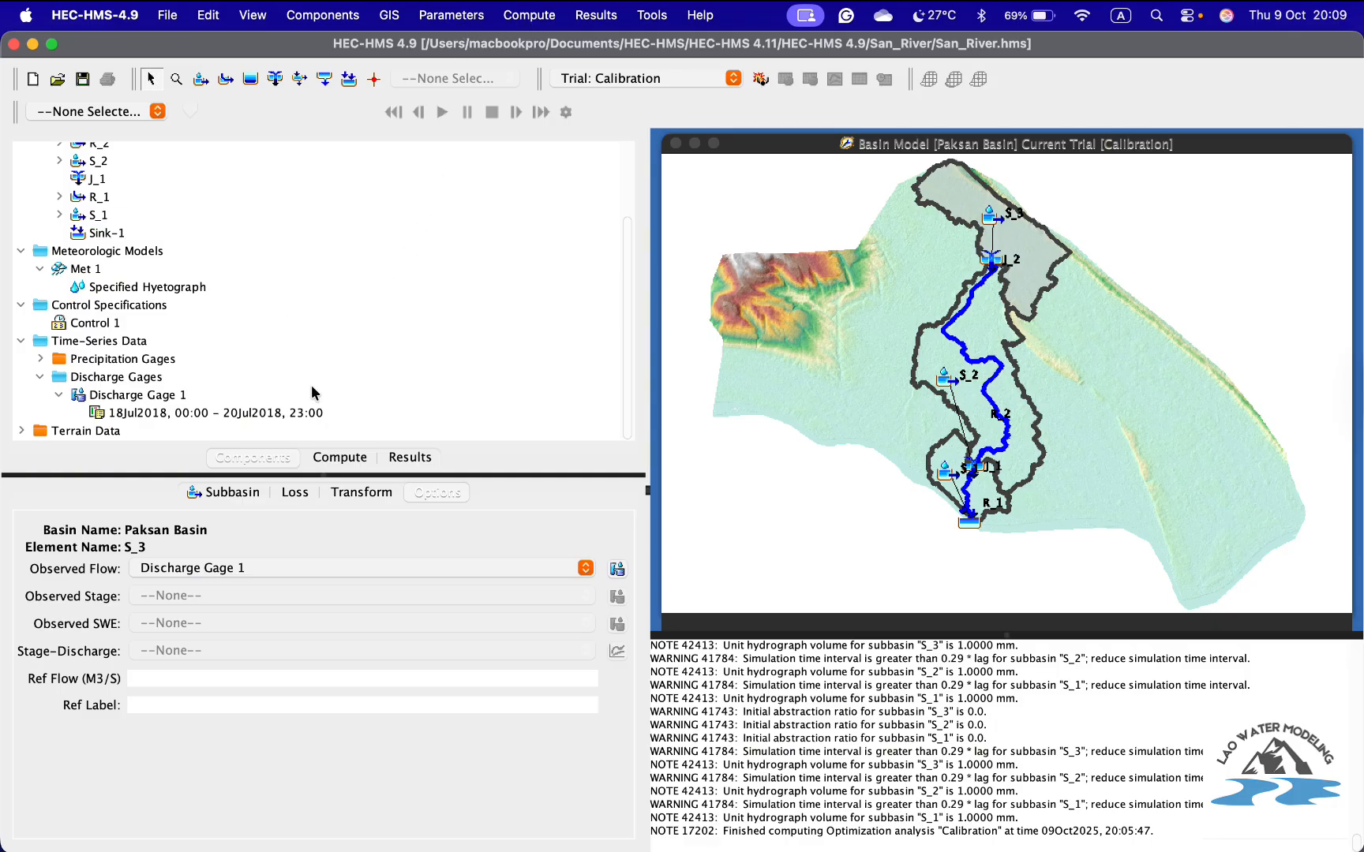
pyautogui.click(339, 457)
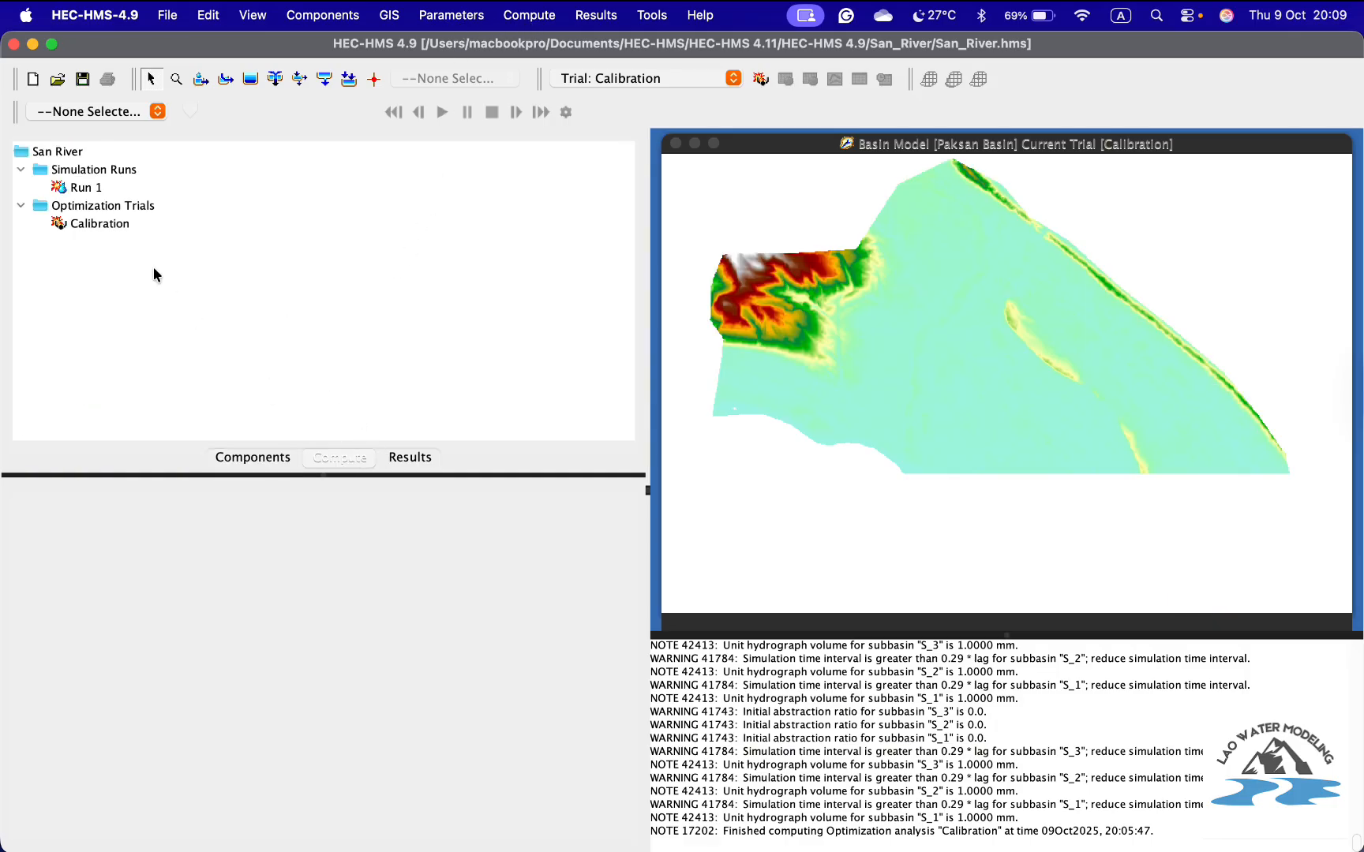
pyautogui.click(118, 223)
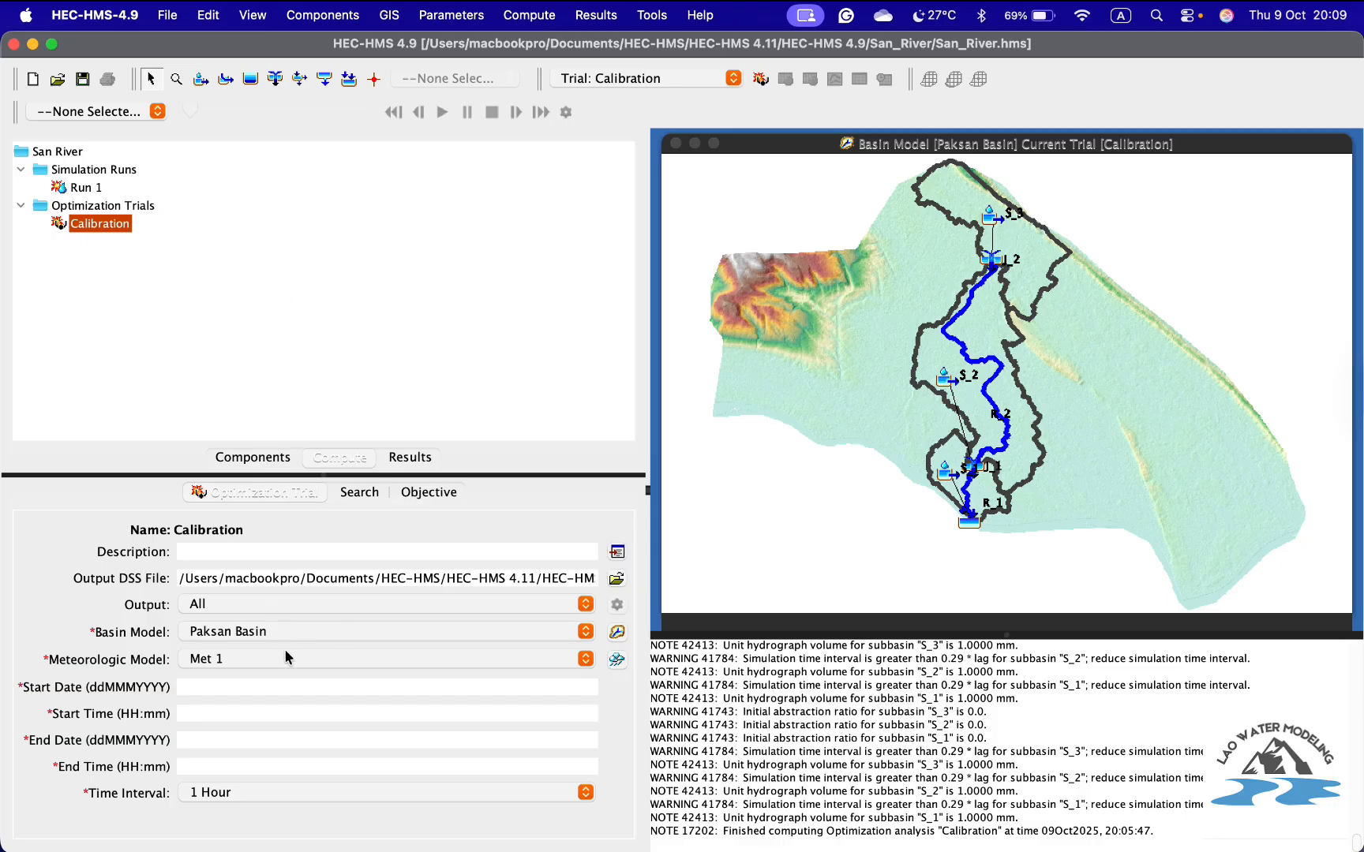
pyautogui.click(273, 595)
pyautogui.click(244, 606)
pyautogui.click(235, 660)
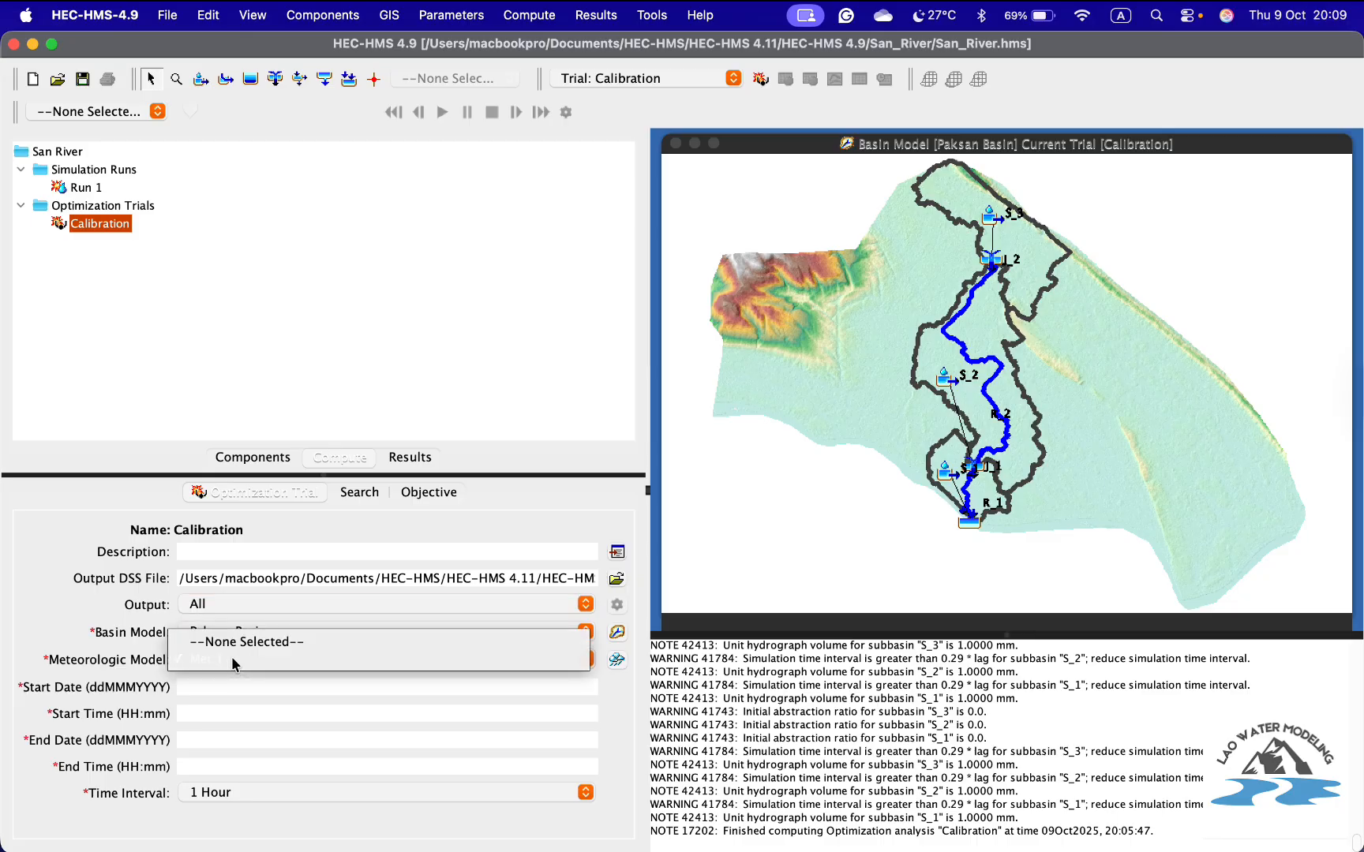
pyautogui.click(232, 657)
# - Set the Calibration trial's start date to 10July2018 and start time to 00:00
pyautogui.click(229, 685)
pyautogui.write('10J')
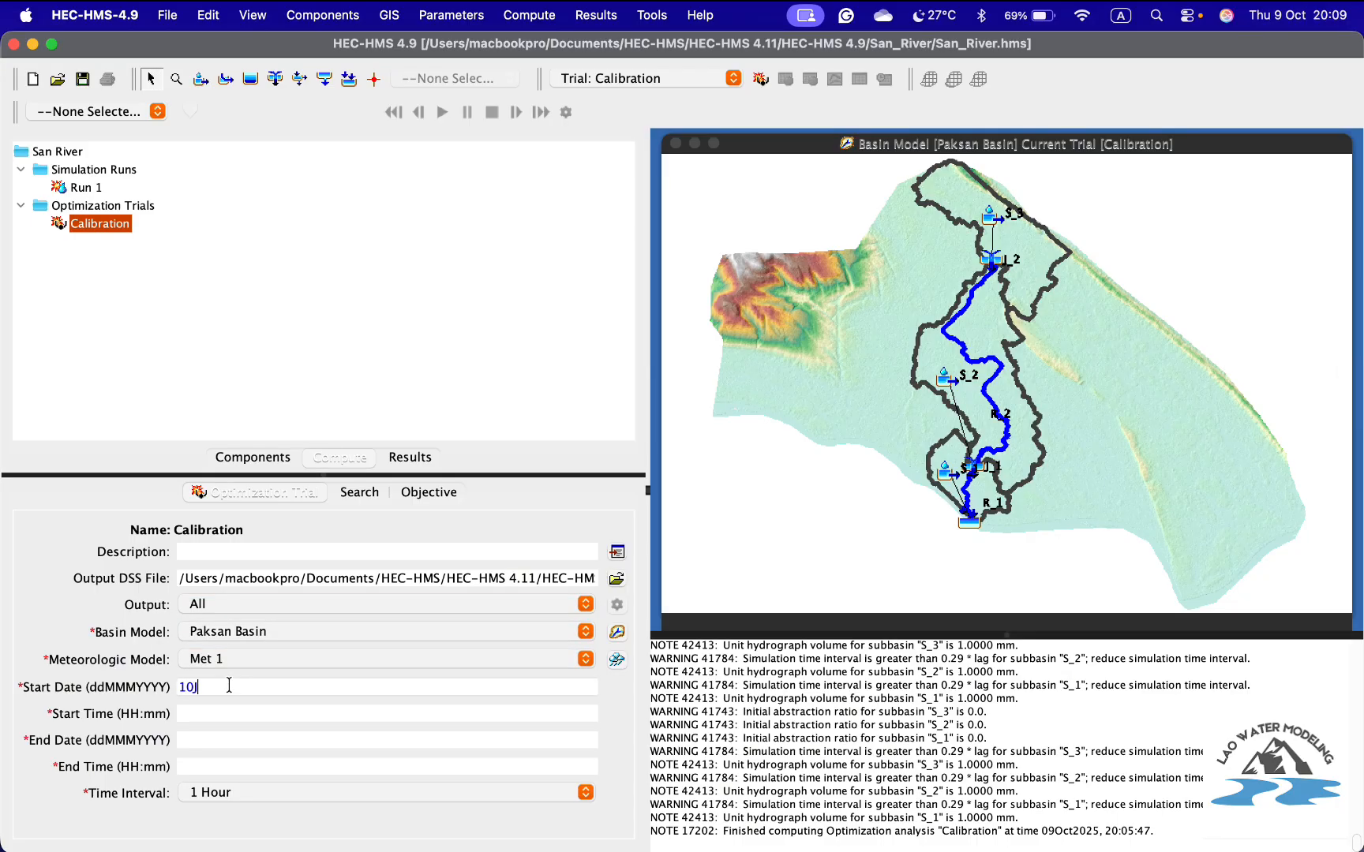
pyautogui.write('uly2018')
pyautogui.click(234, 713)
pyautogui.write('00:00')
# - Set the Calibration trial's end date to 20July2018 and end time to 23:00, and save the project
pyautogui.click(234, 741)
pyautogui.write('20')
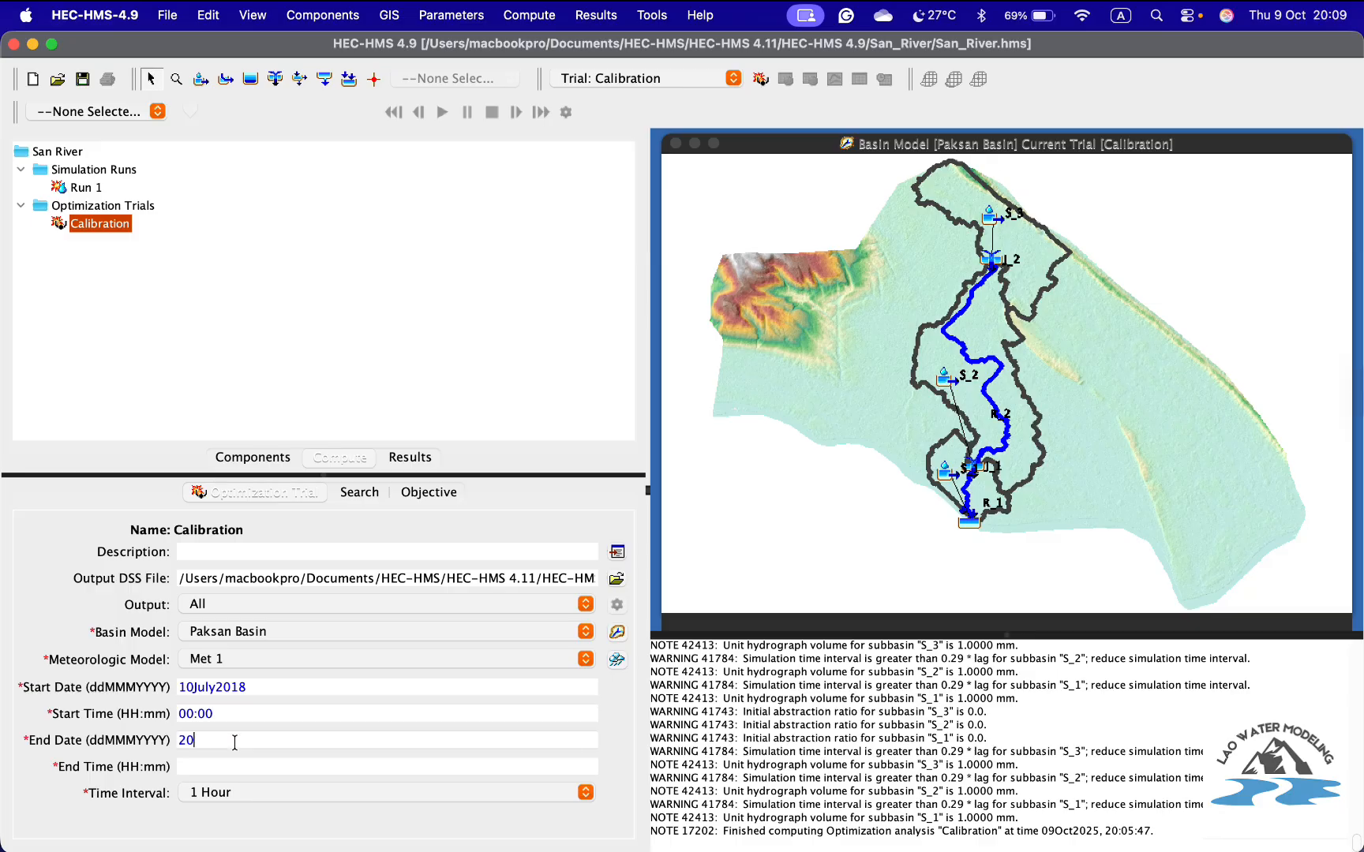
pyautogui.write('July2018')
pyautogui.click(246, 772)
pyautogui.write('23:00')
pyautogui.click(83, 79)
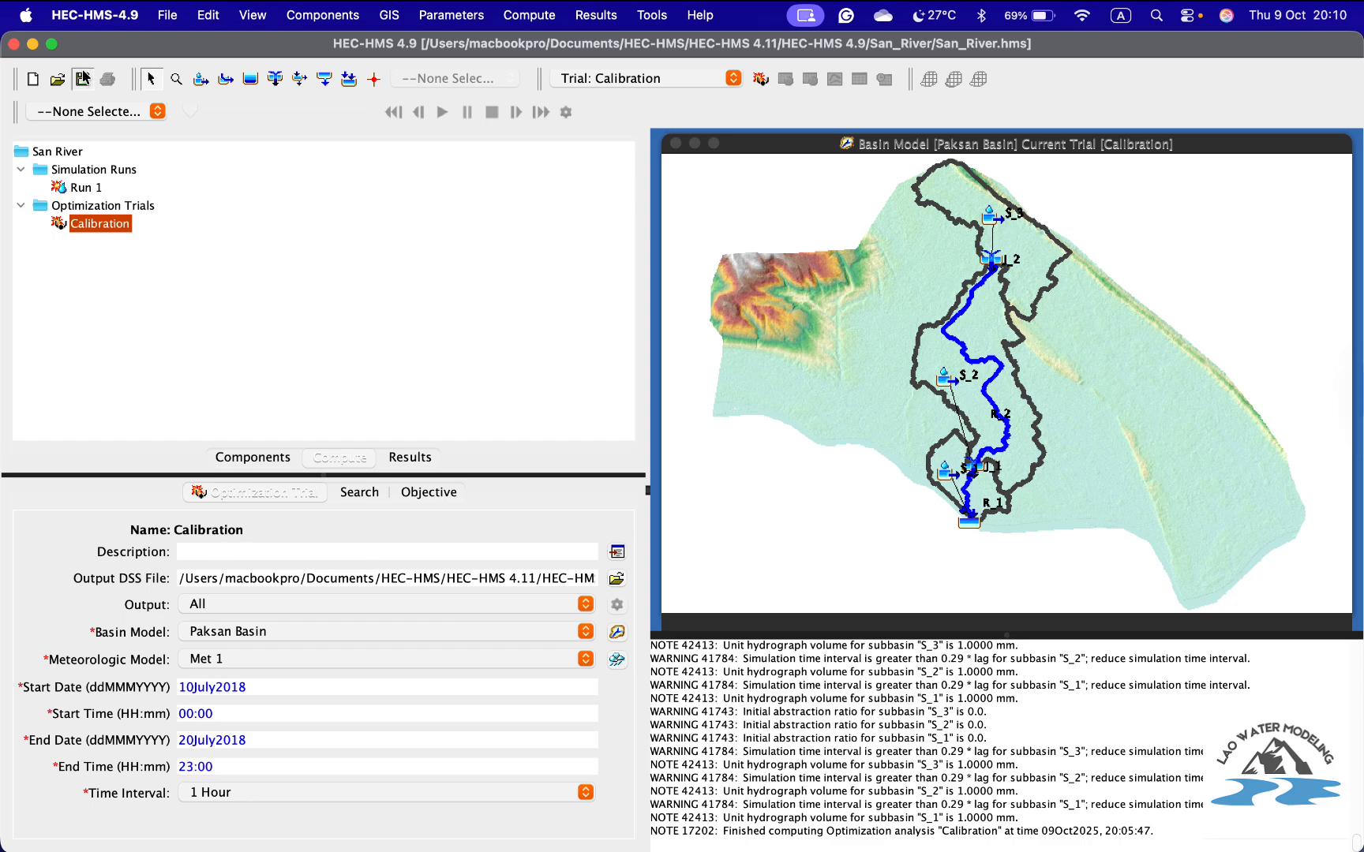
# - Open the Calibration trial's search settings and choose Simplex as the method
pyautogui.click(360, 492)
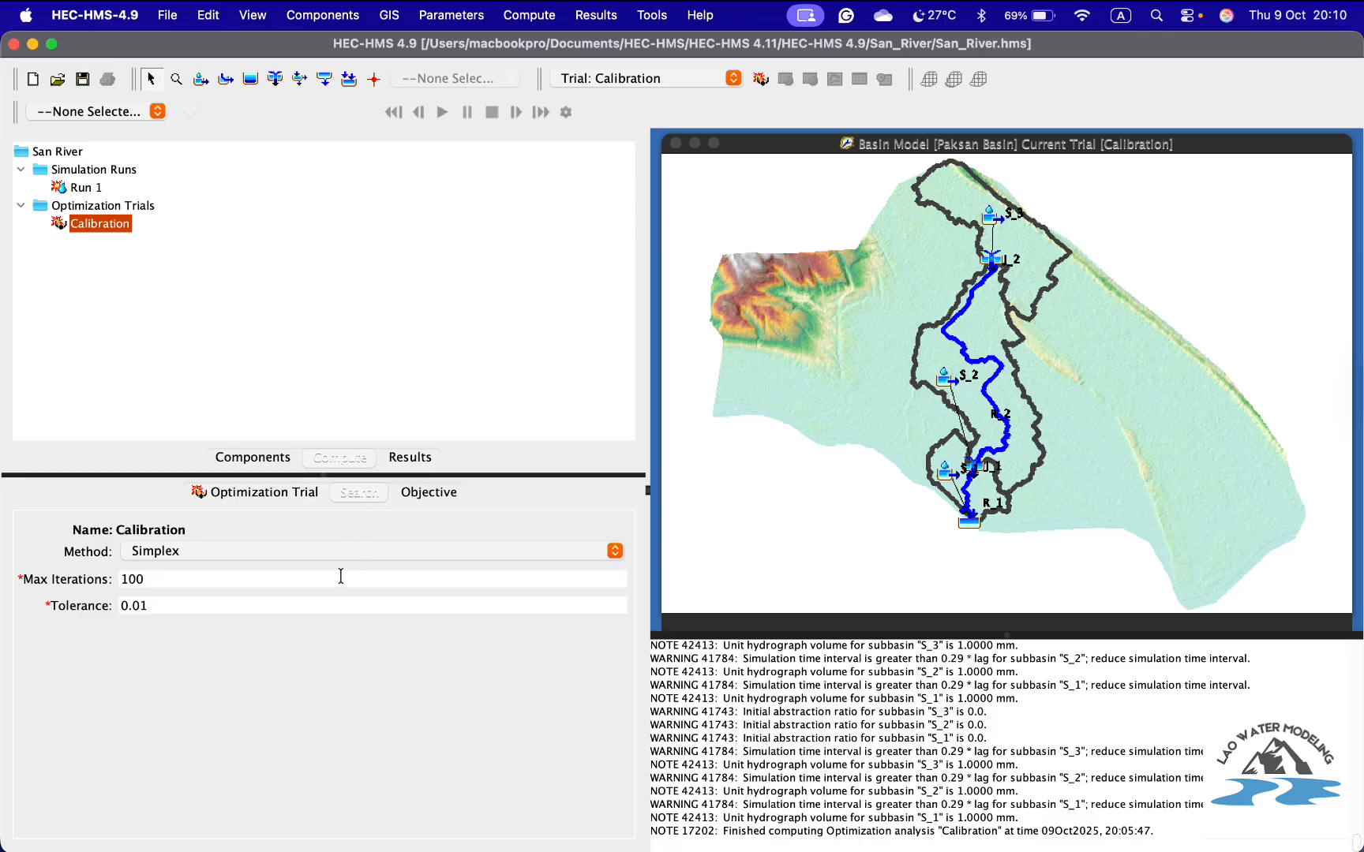
pyautogui.click(319, 556)
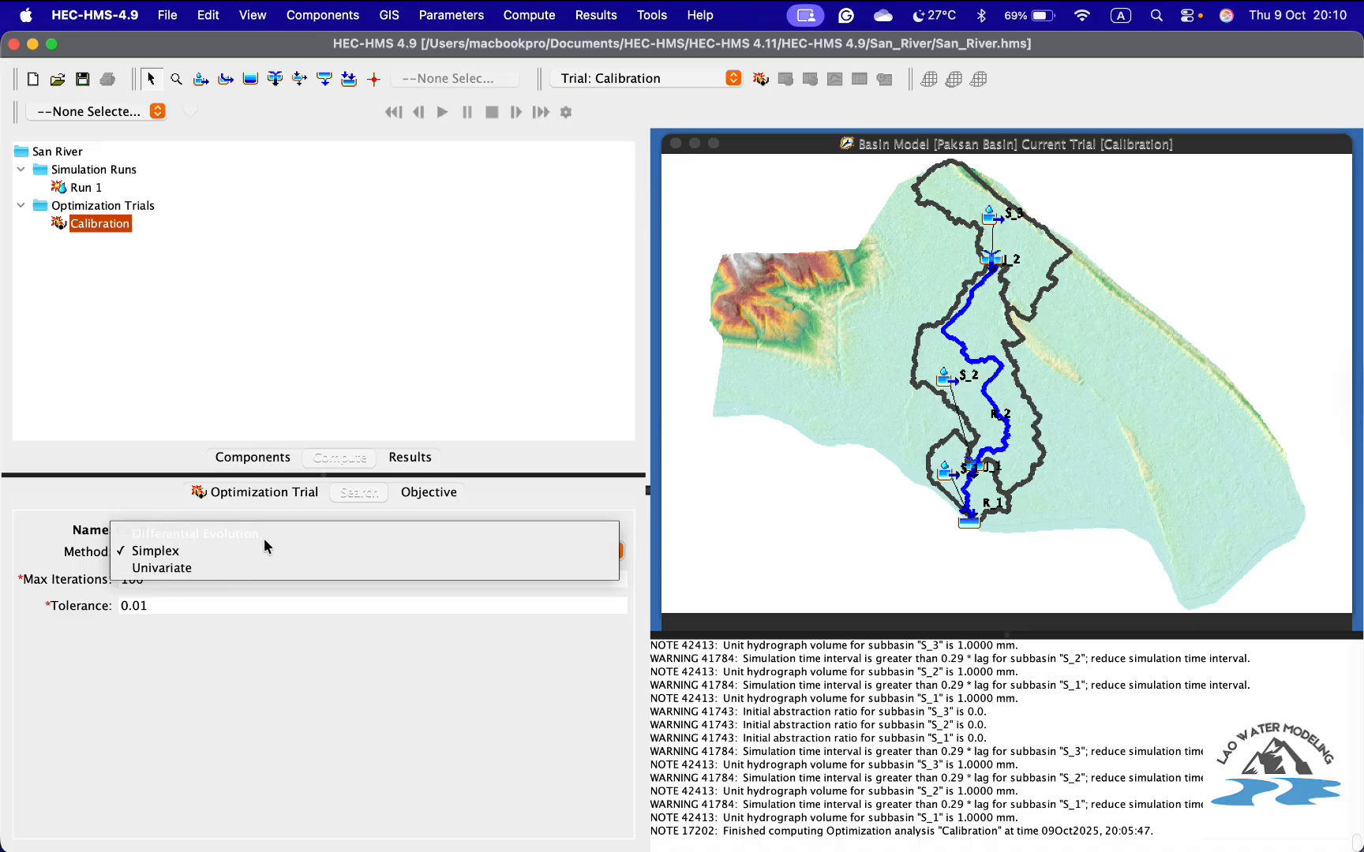
pyautogui.click(174, 553)
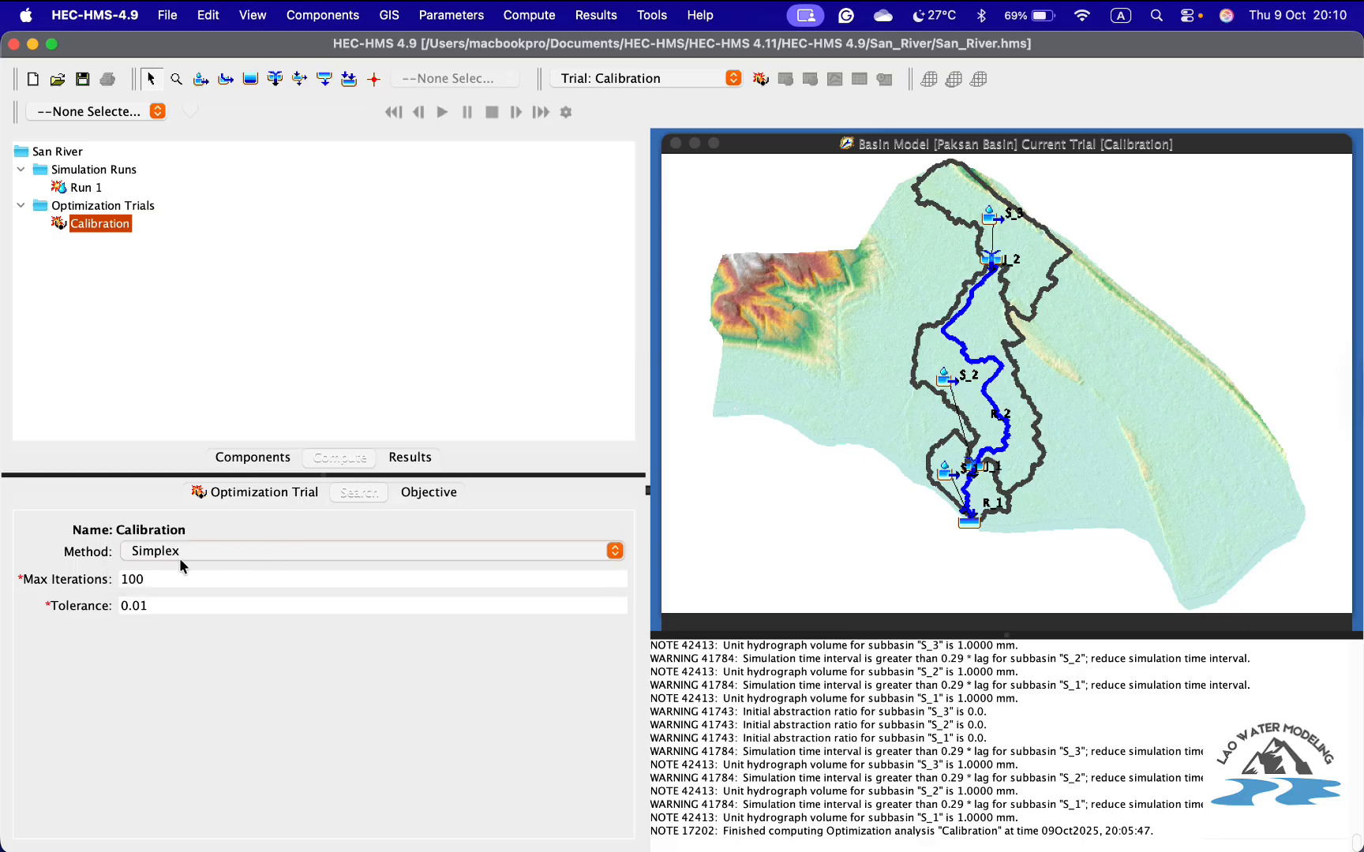
pyautogui.click(164, 581)
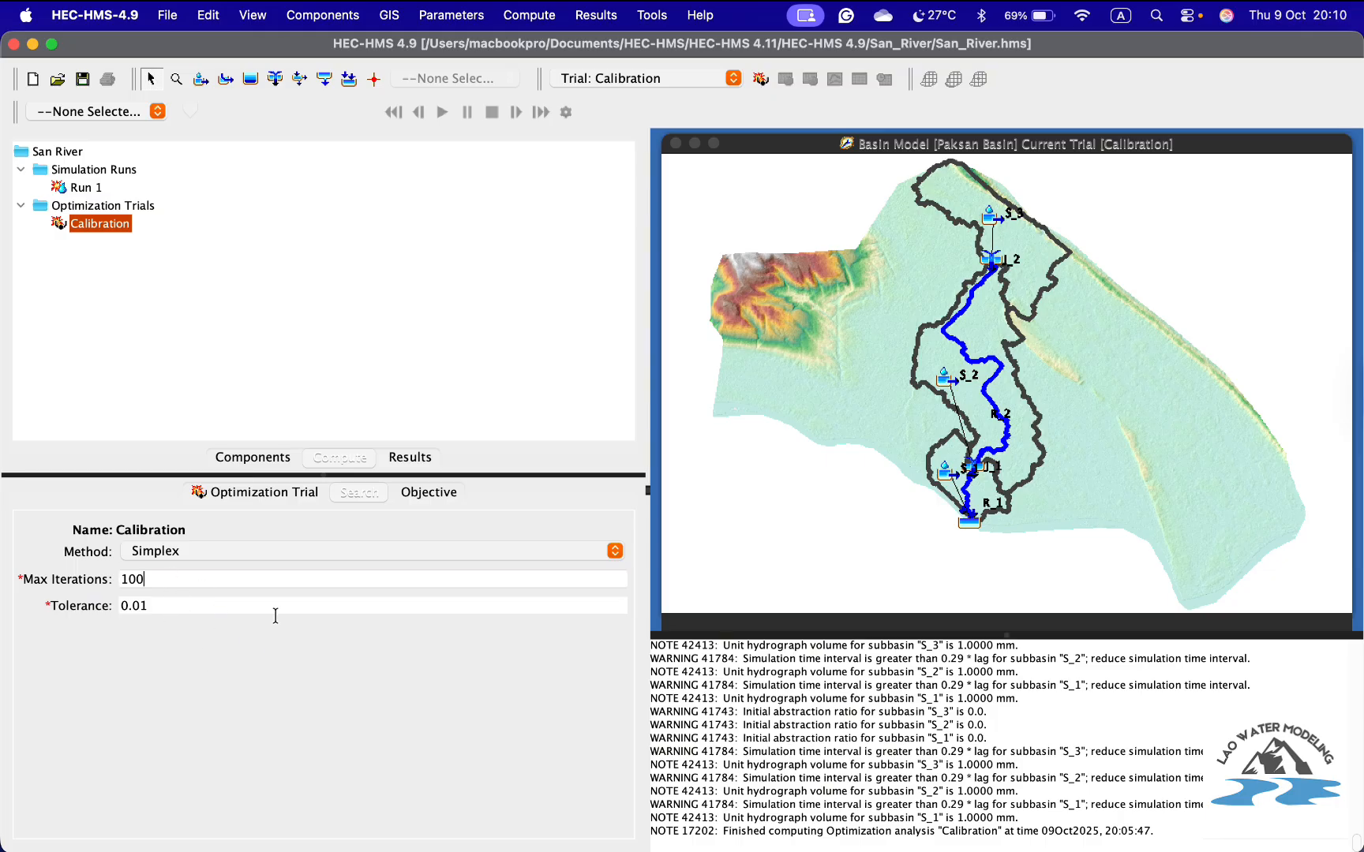
# - Set the Calibration trial's objective goal to Minimization and its location to Sink-1
pyautogui.click(425, 494)
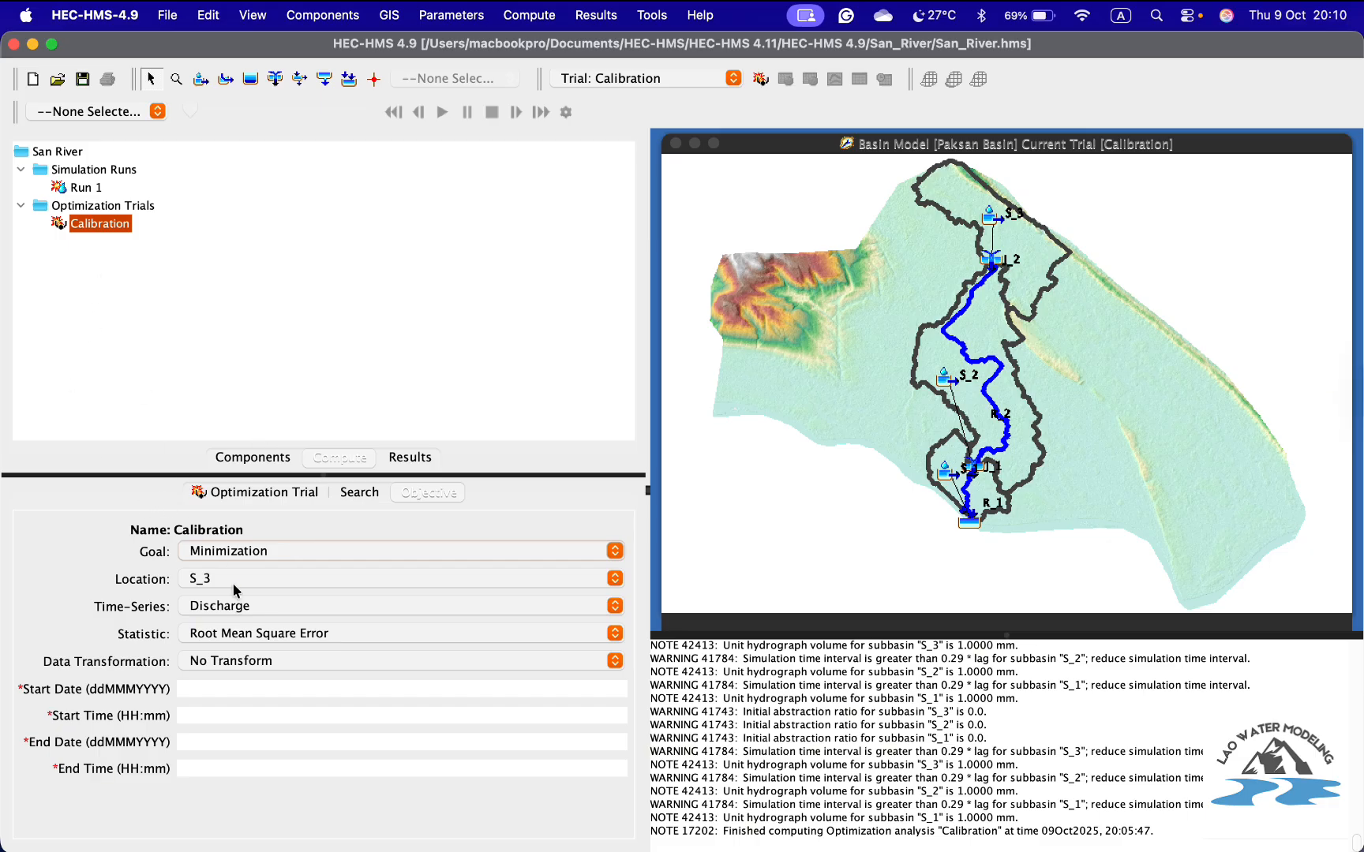
pyautogui.click(240, 555)
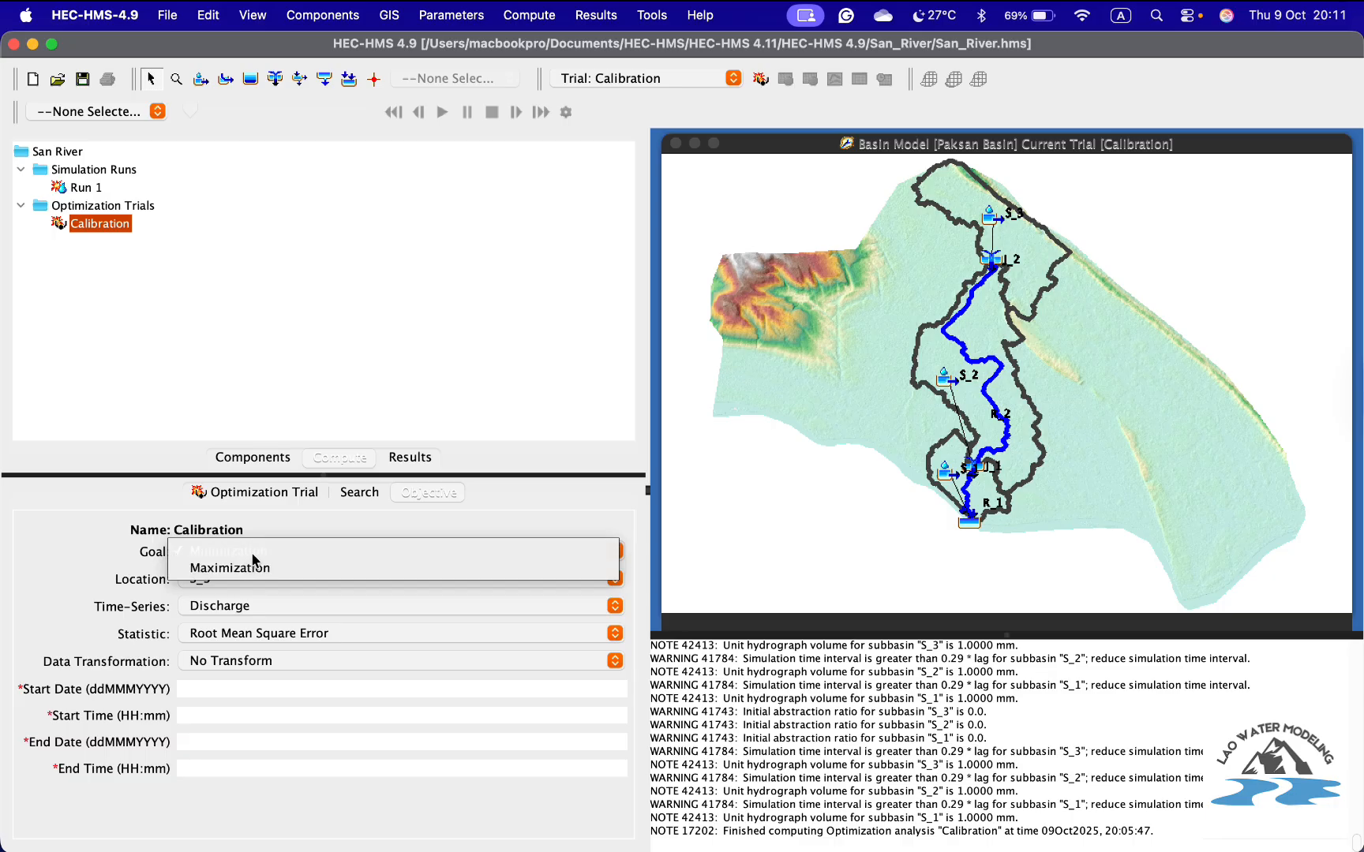
pyautogui.click(259, 551)
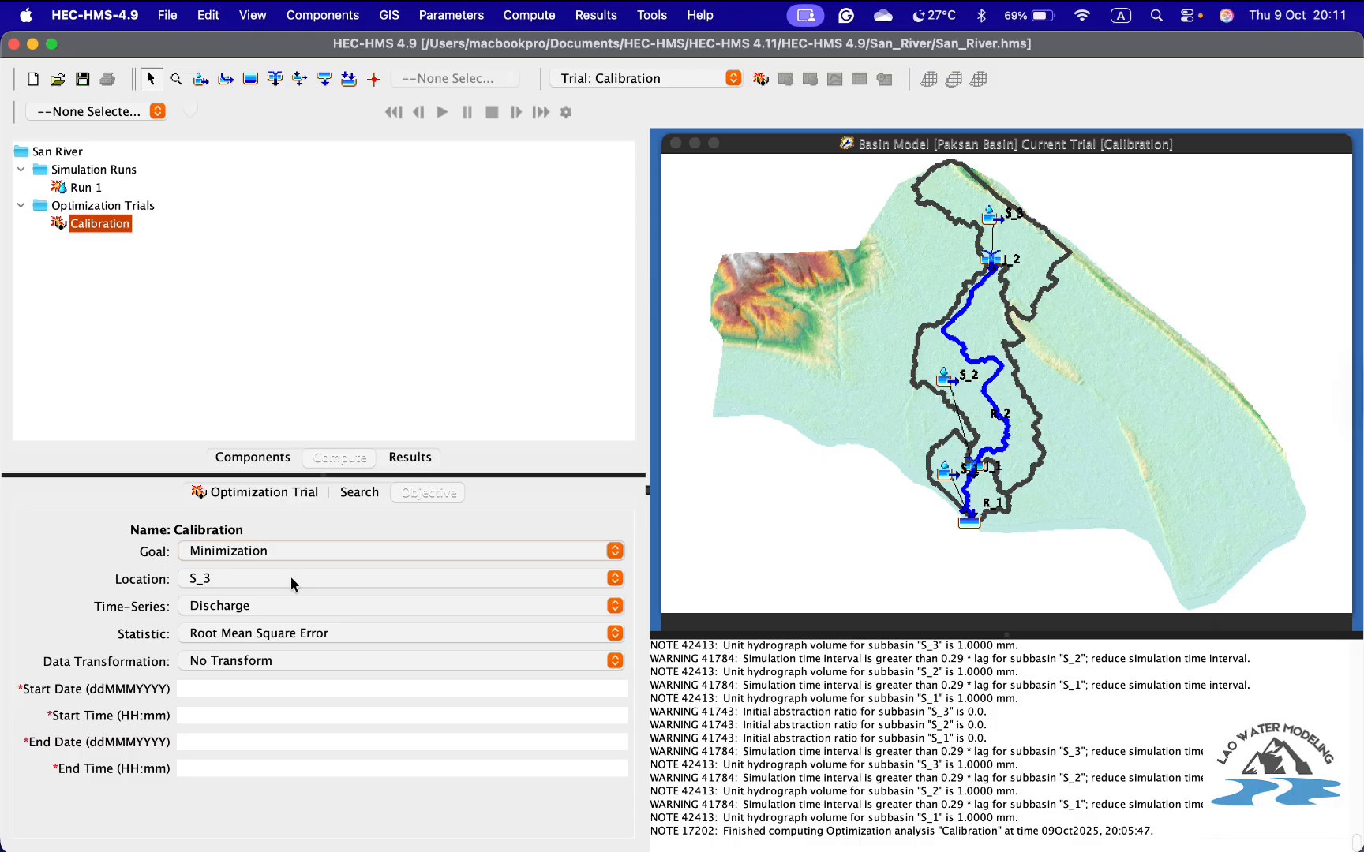
pyautogui.click(255, 582)
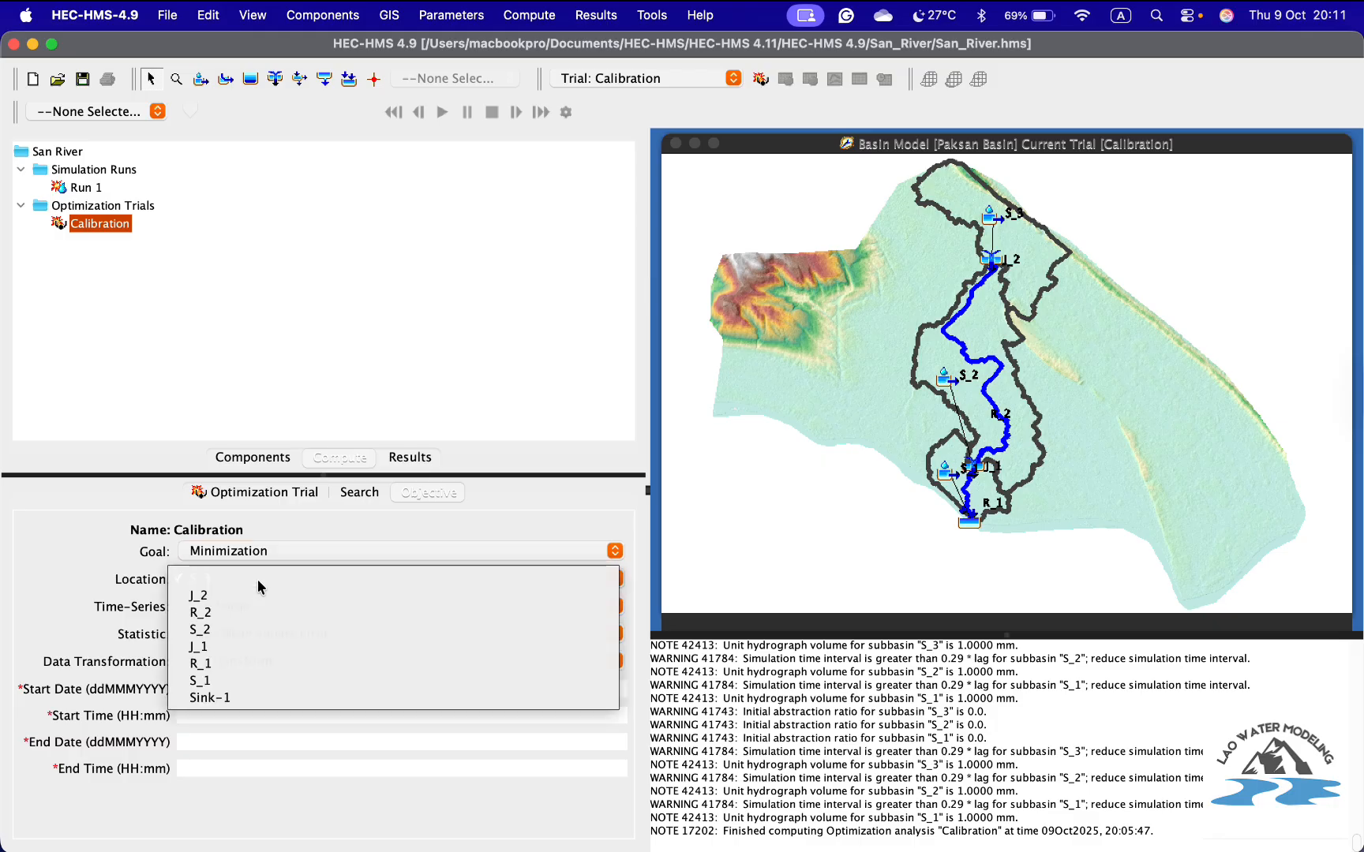
pyautogui.click(233, 697)
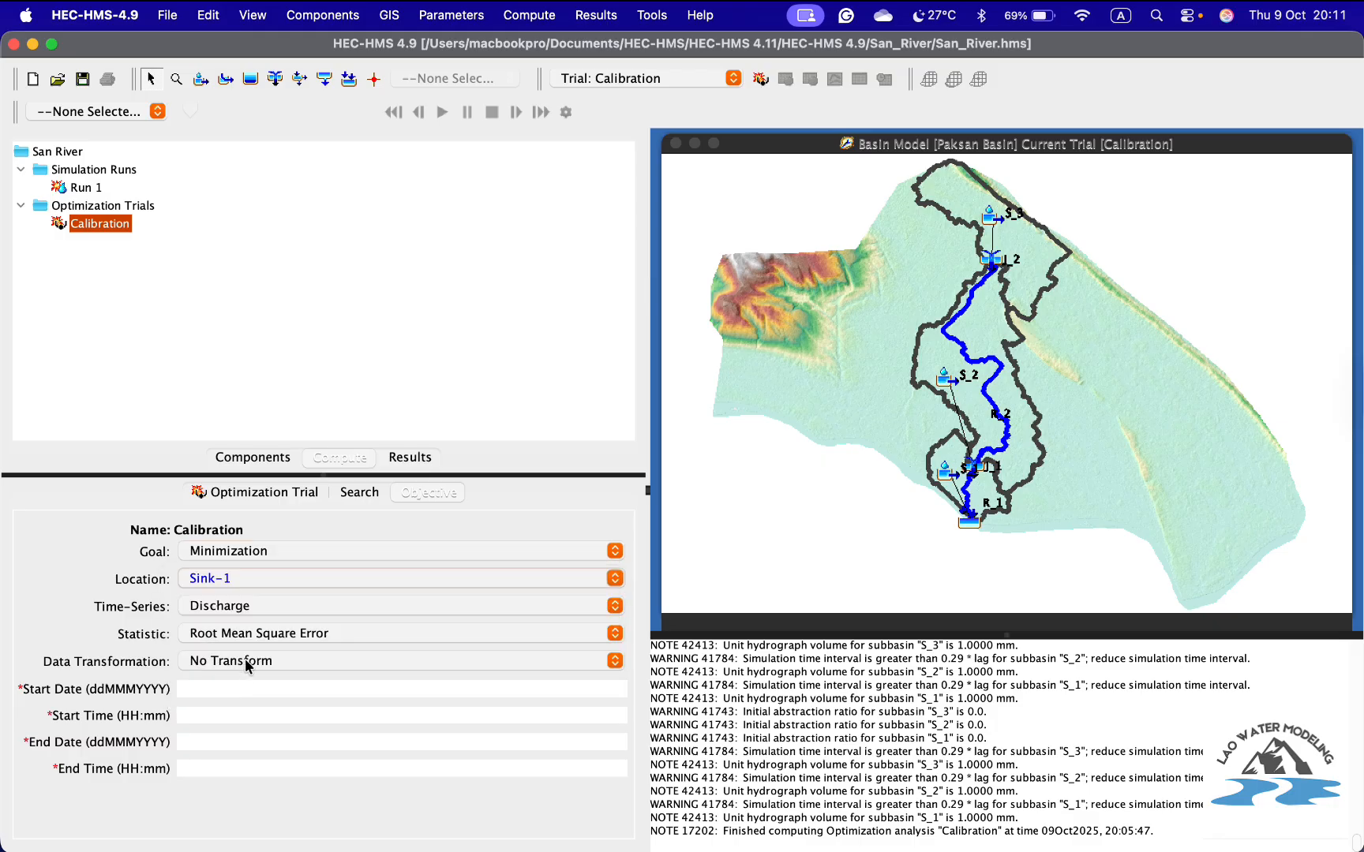
# - Set the objective's statistic to Peak-Weighted RMSE, with Discharge as the time-series
pyautogui.click(218, 606)
pyautogui.click(219, 610)
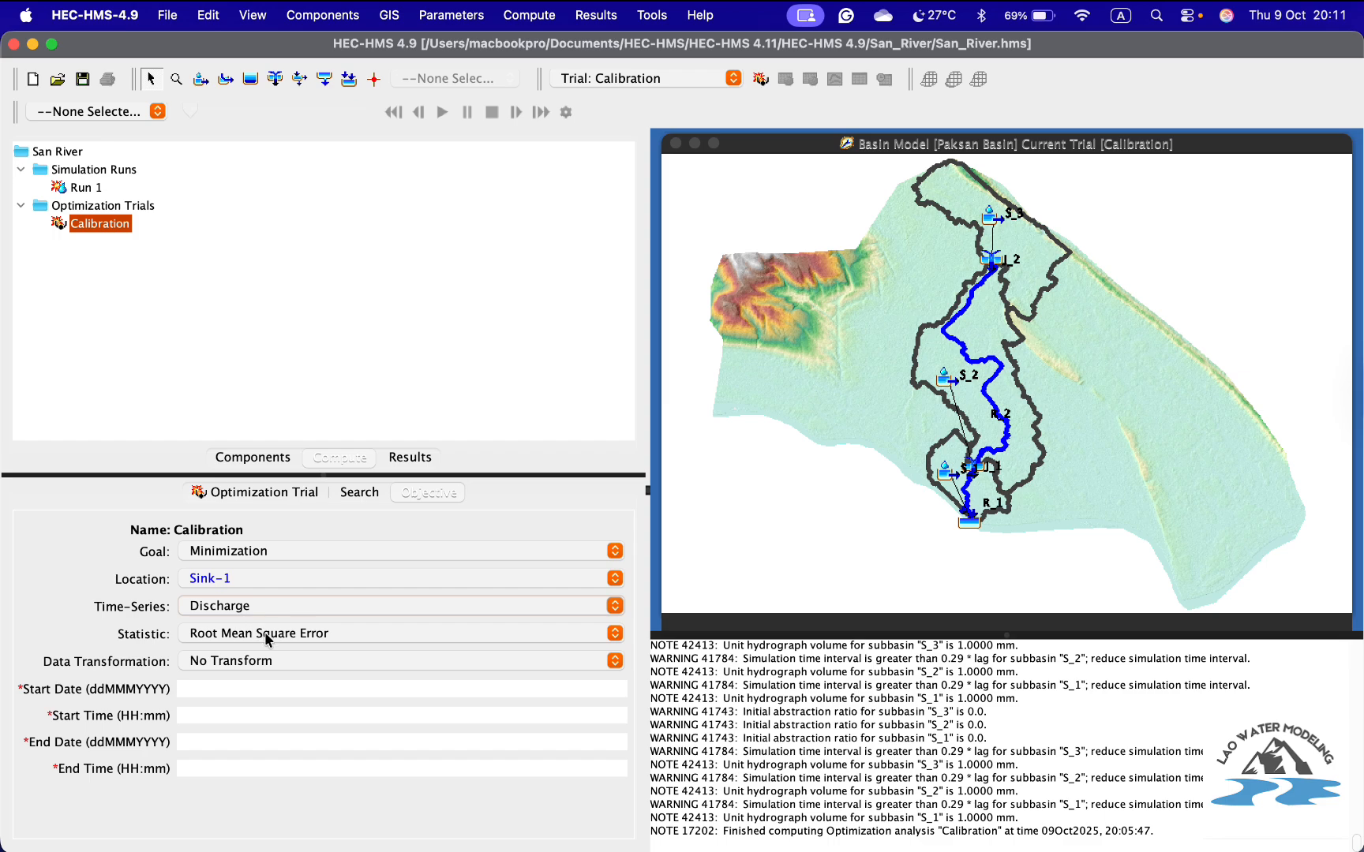
pyautogui.click(268, 639)
pyautogui.scroll(3, 312, 698)
pyautogui.scroll(-3, 312, 698)
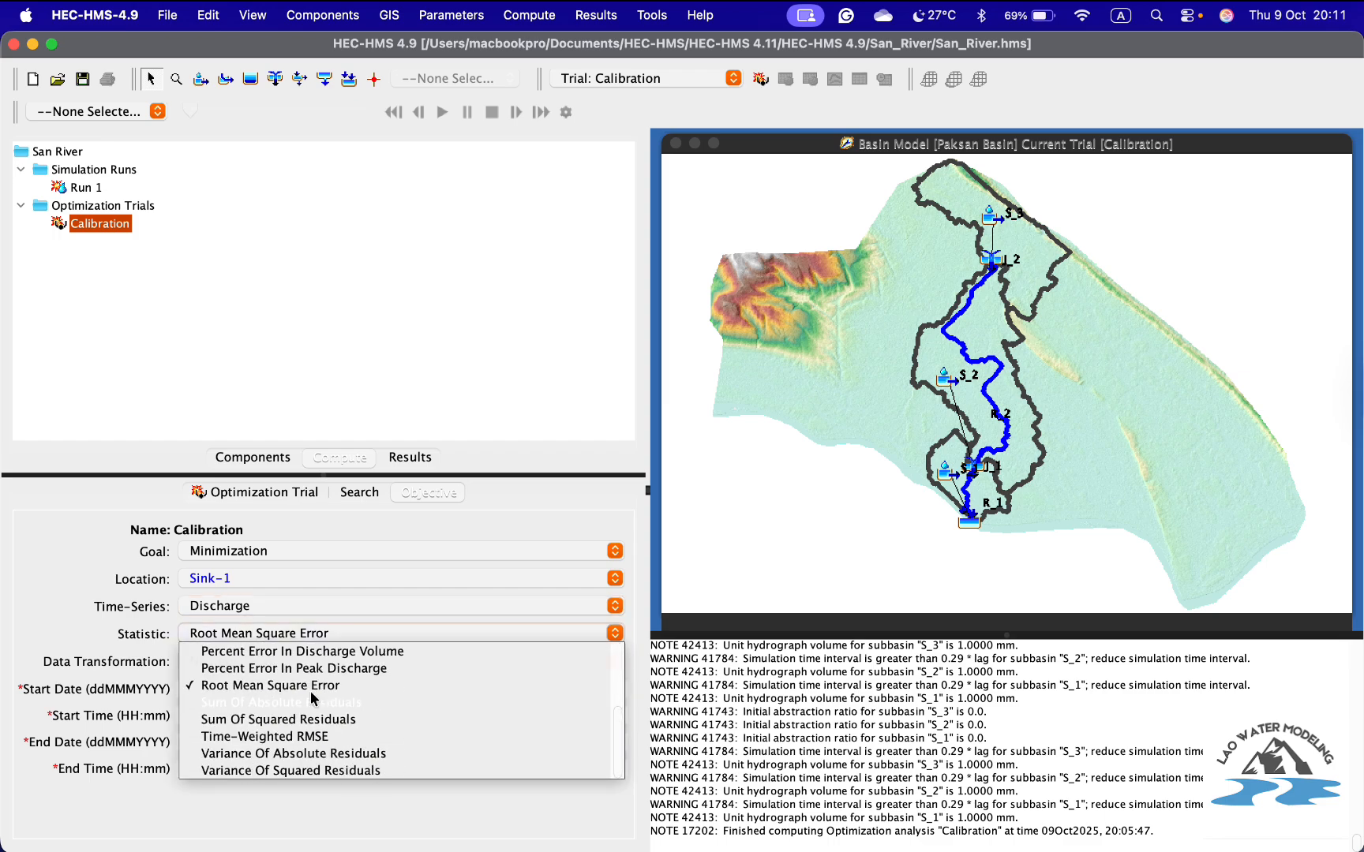
pyautogui.scroll(1, 345, 697)
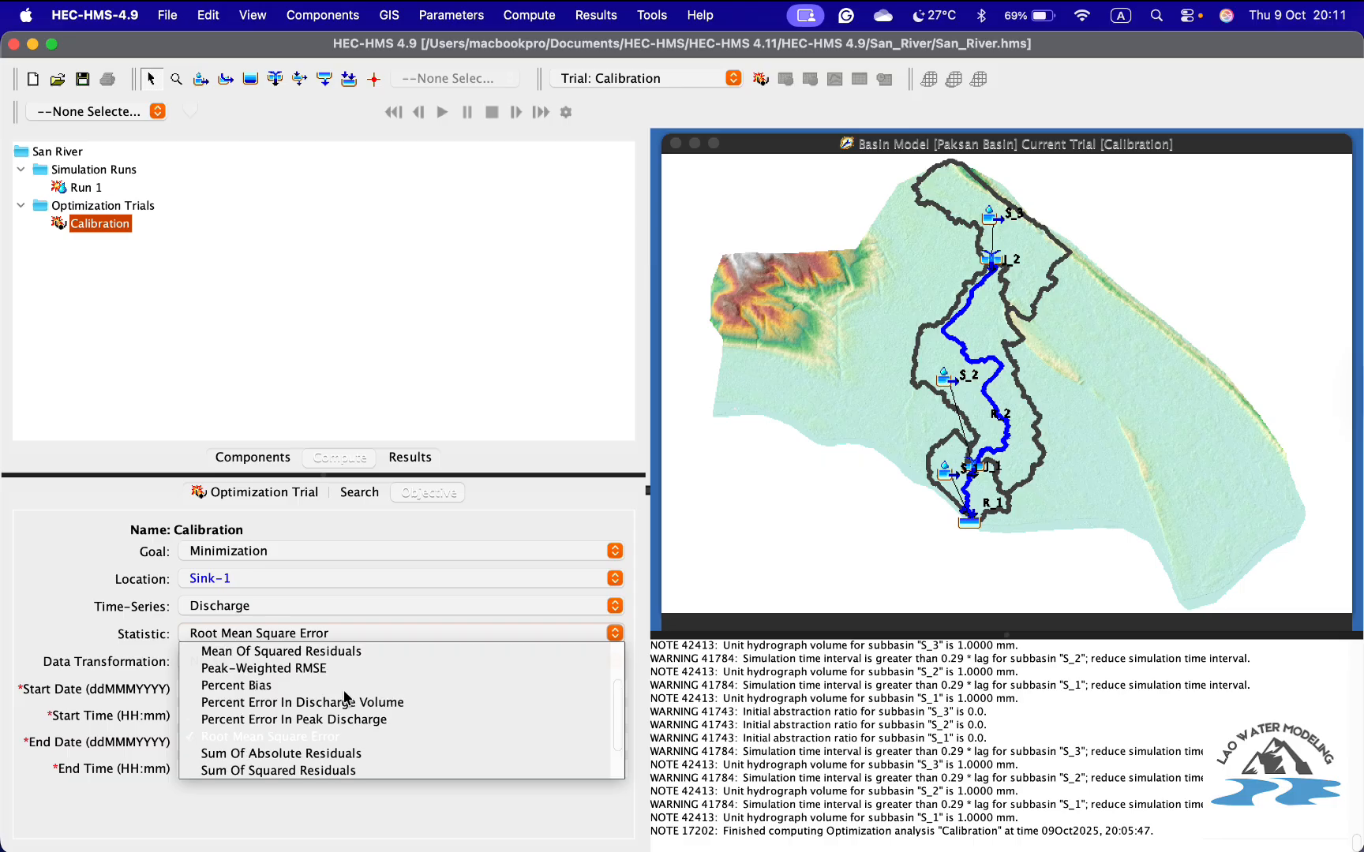
pyautogui.scroll(3, 345, 697)
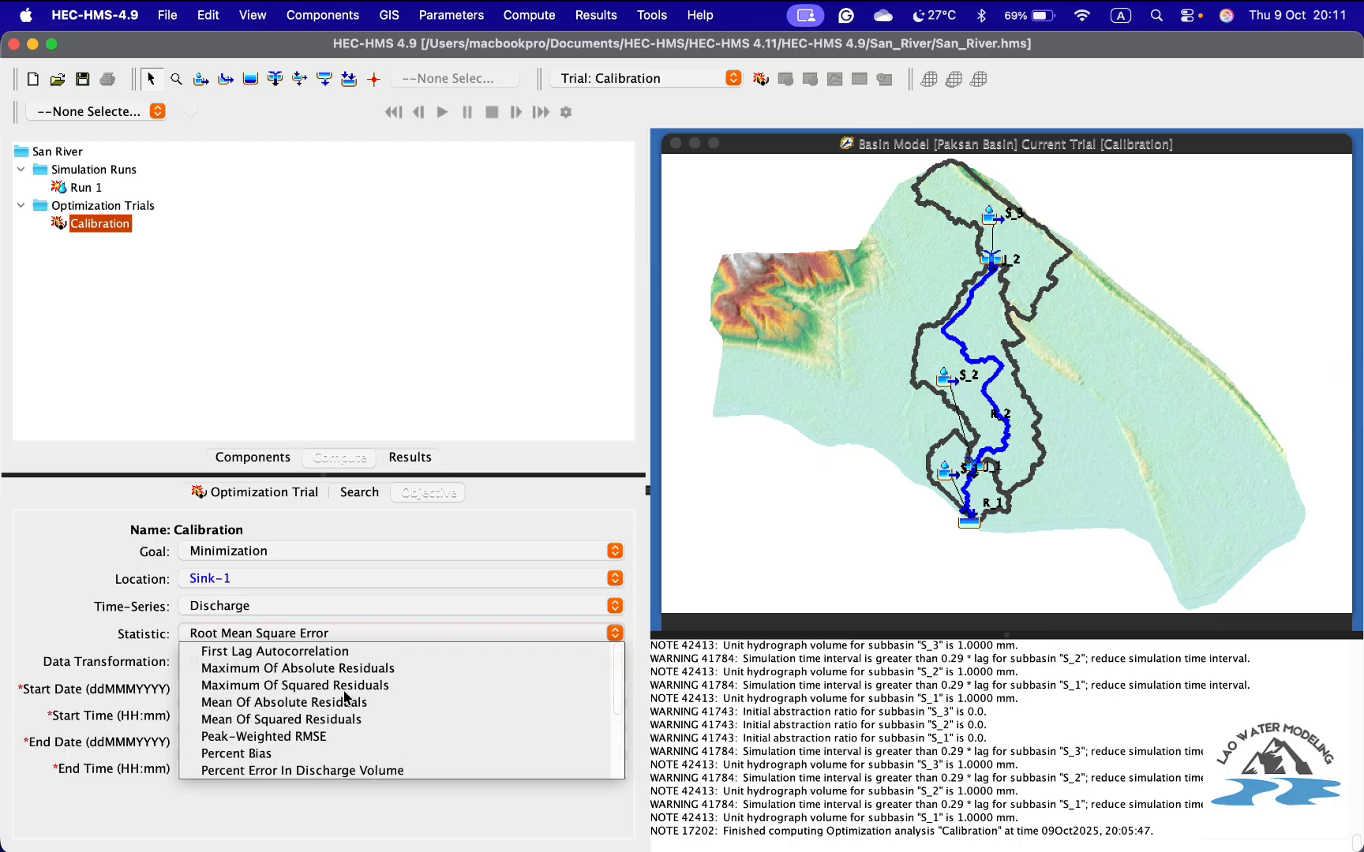
pyautogui.scroll(-3, 344, 698)
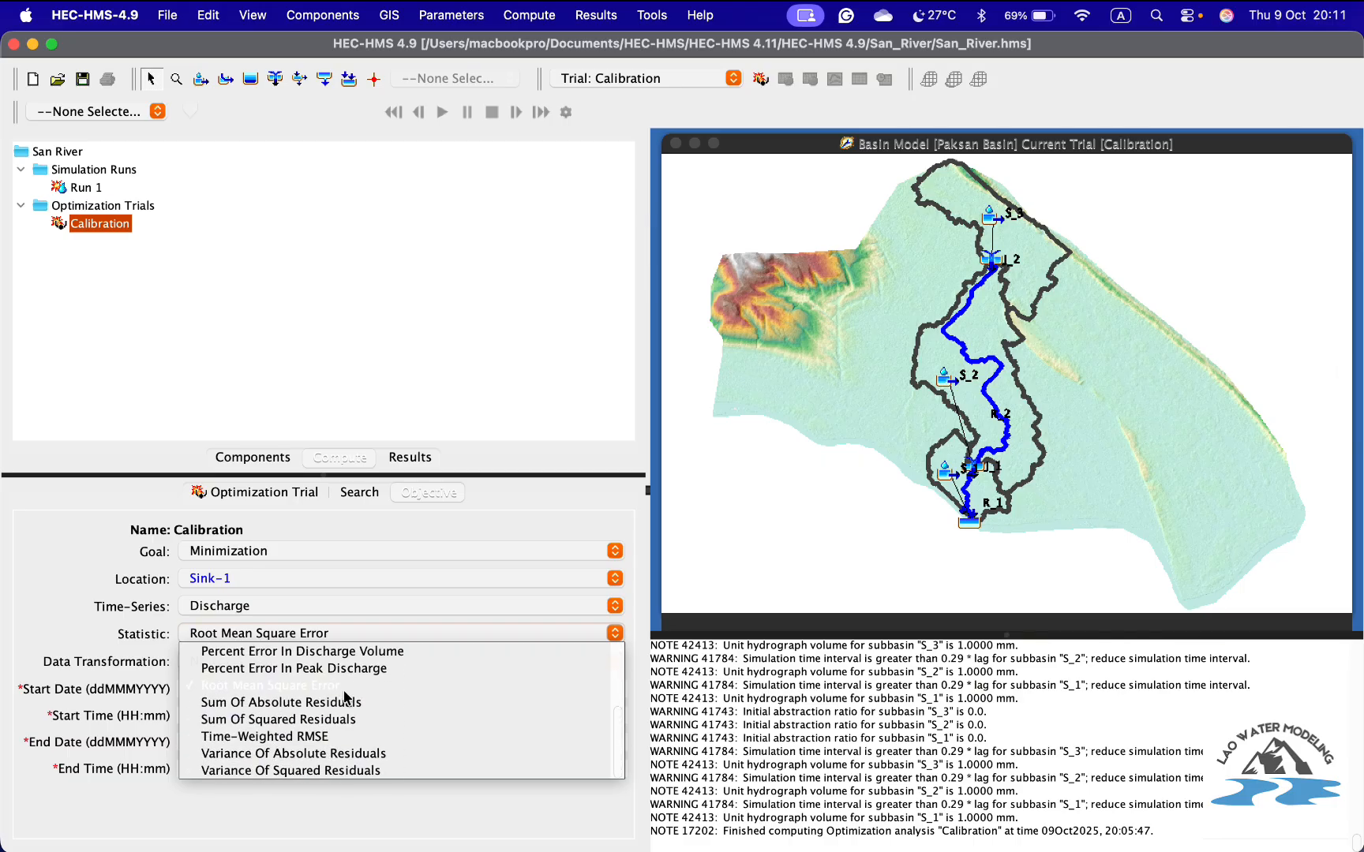
pyautogui.scroll(2, 345, 698)
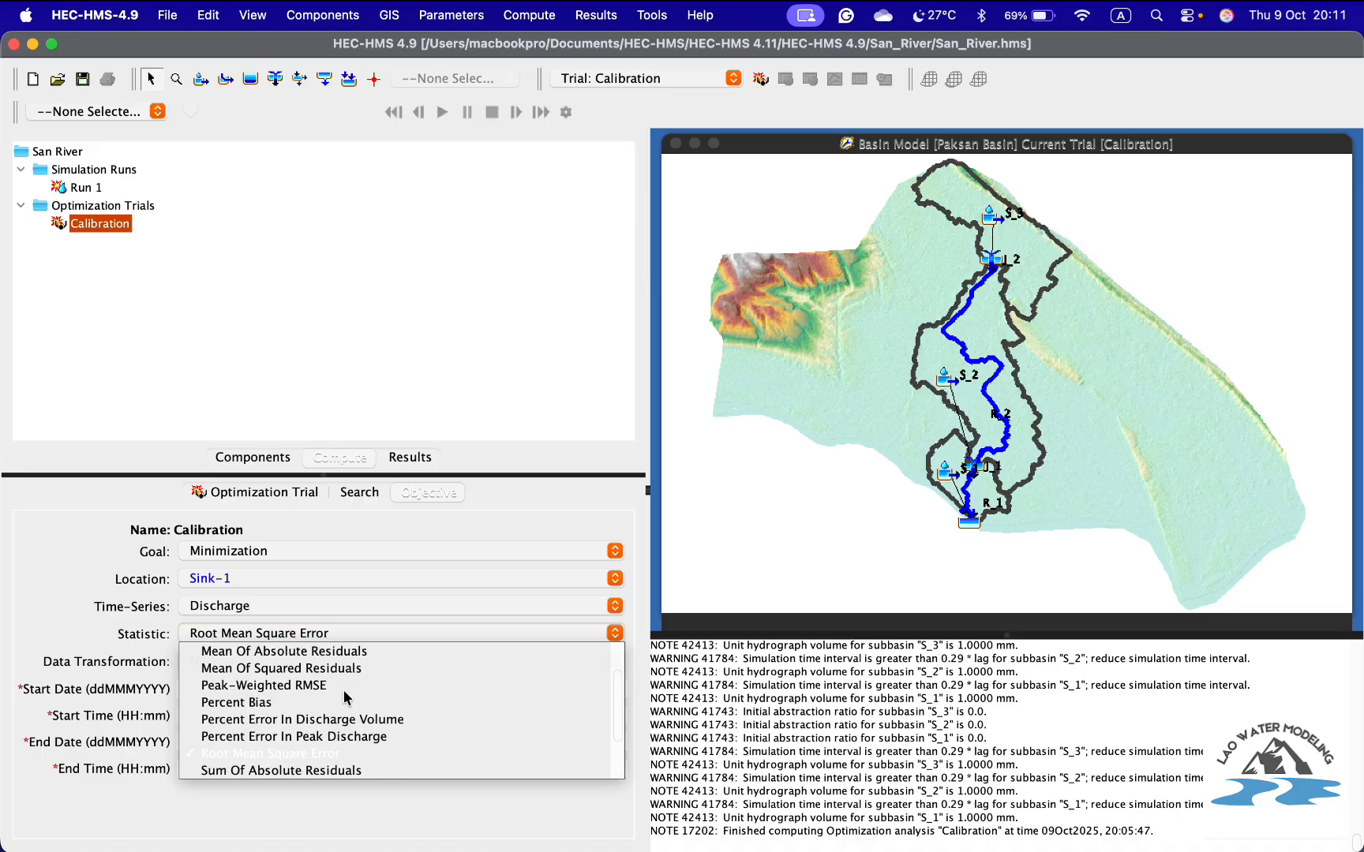
pyautogui.scroll(1, 345, 697)
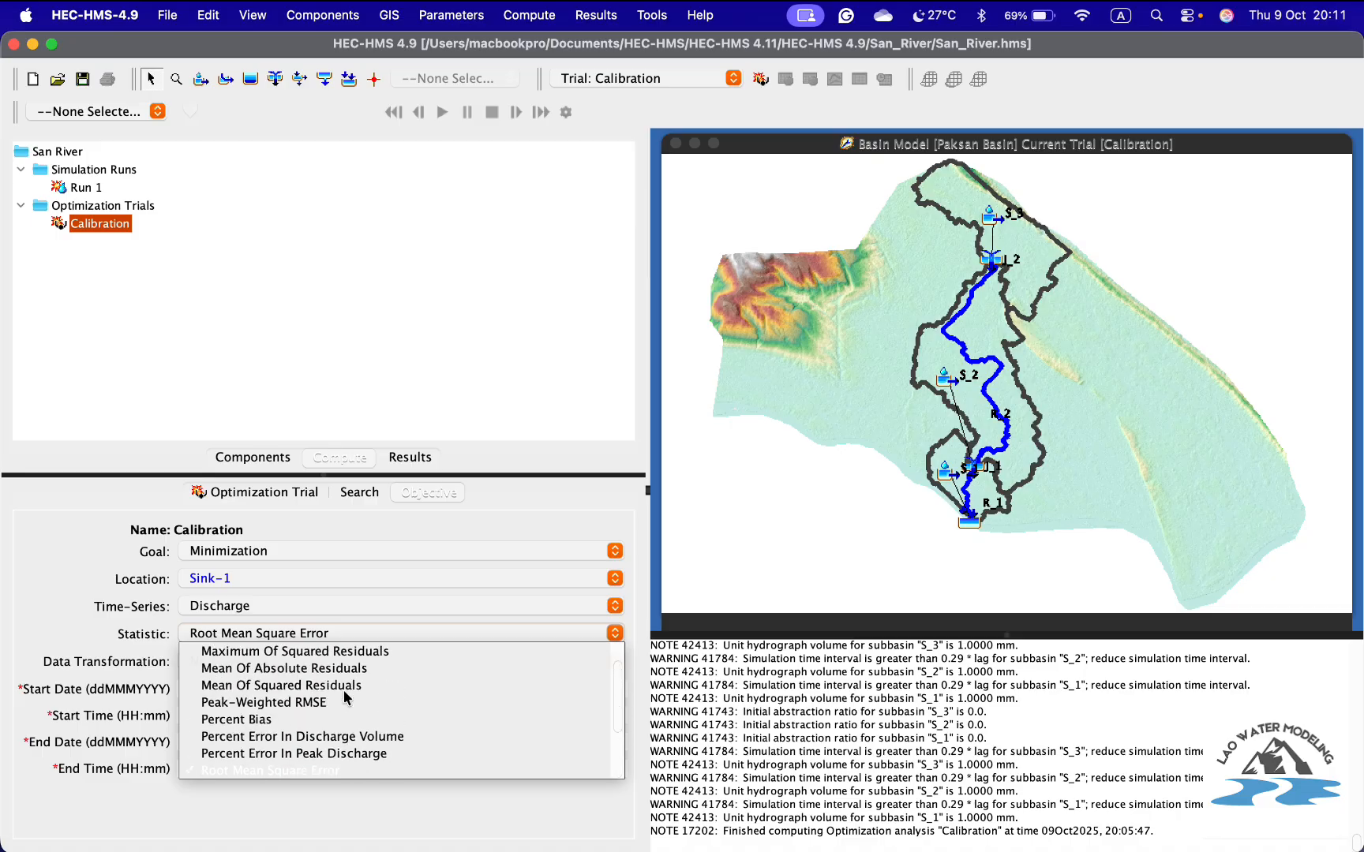
pyautogui.click(274, 702)
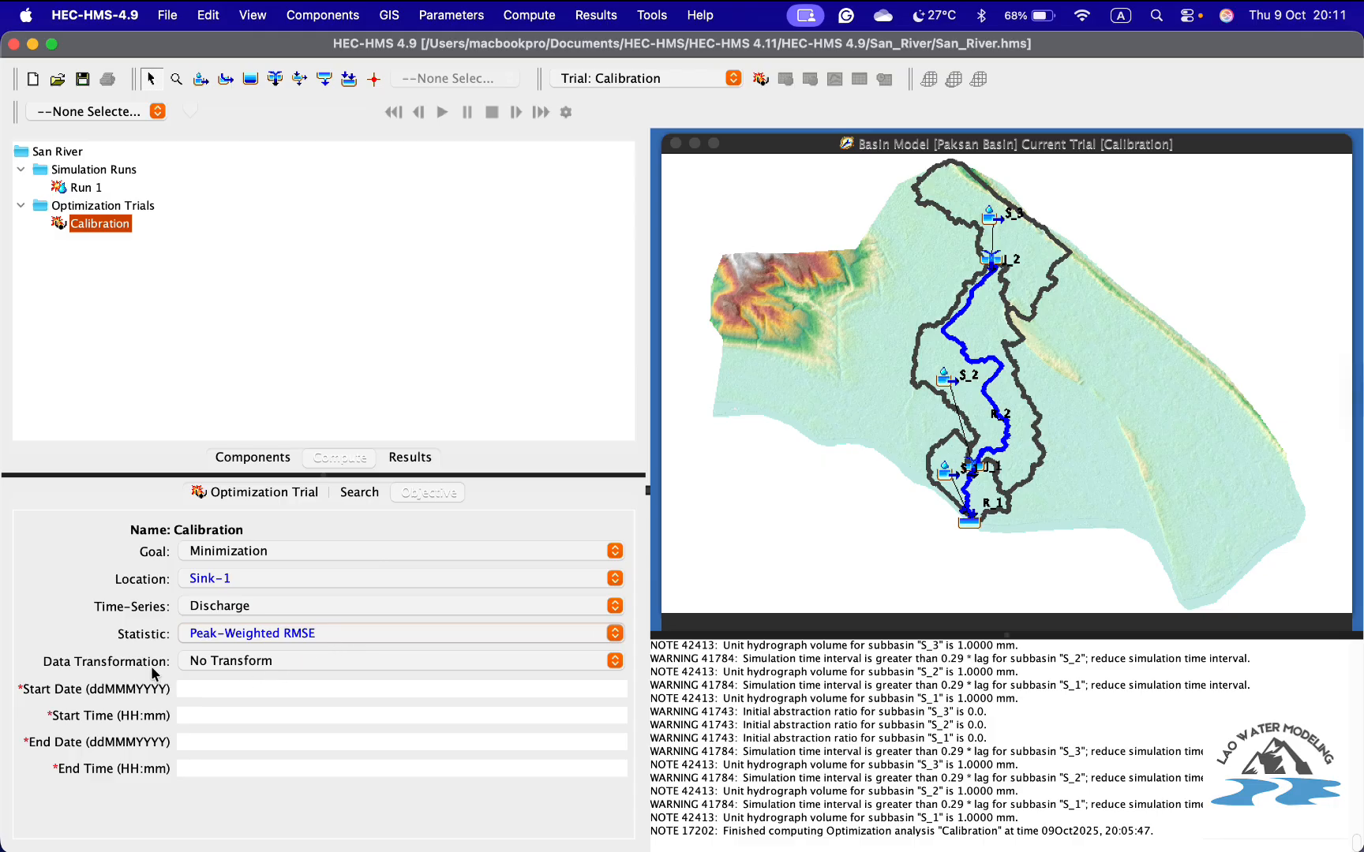
# - Set the objective's start date to 18July2018 and start time to 00:00
pyautogui.click(251, 692)
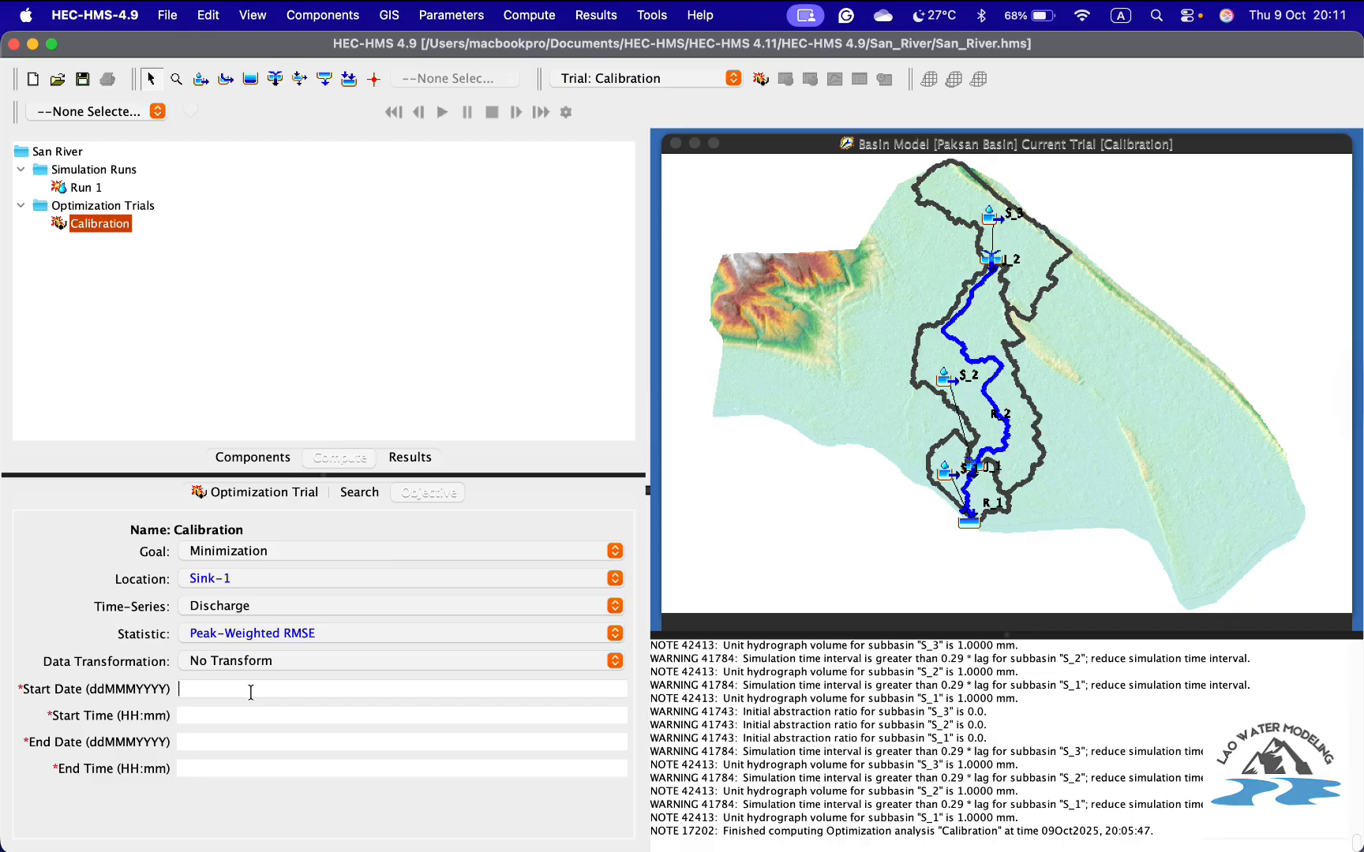
pyautogui.write('18July2018')
pyautogui.click(250, 722)
pyautogui.write('00:00')
# - Set the objective's end date to 20July2018 and end time to 23:00, and save the project
pyautogui.click(252, 746)
pyautogui.write('20J')
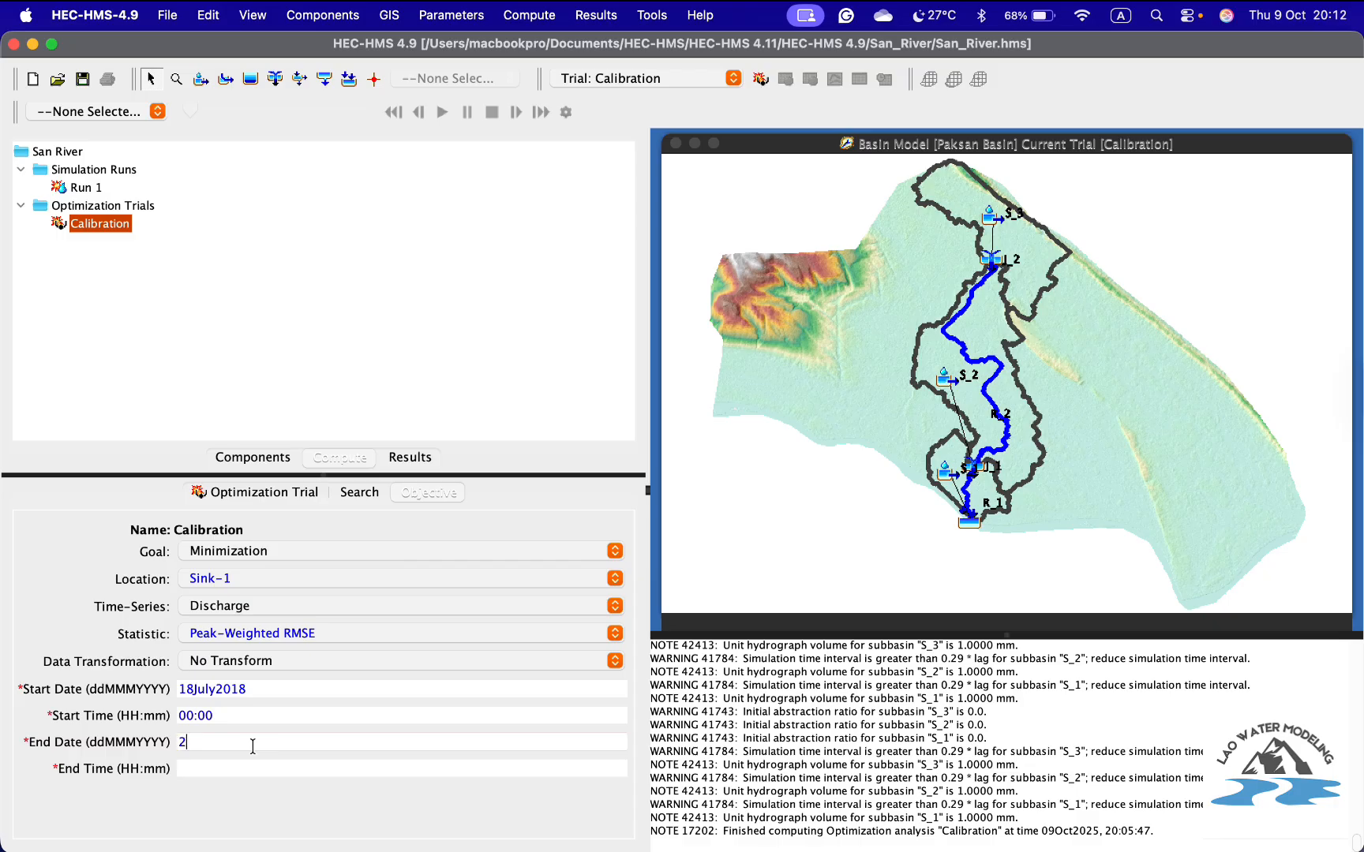
pyautogui.write('uly2018')
pyautogui.click(256, 772)
pyautogui.write('23:00')
pyautogui.click(83, 79)
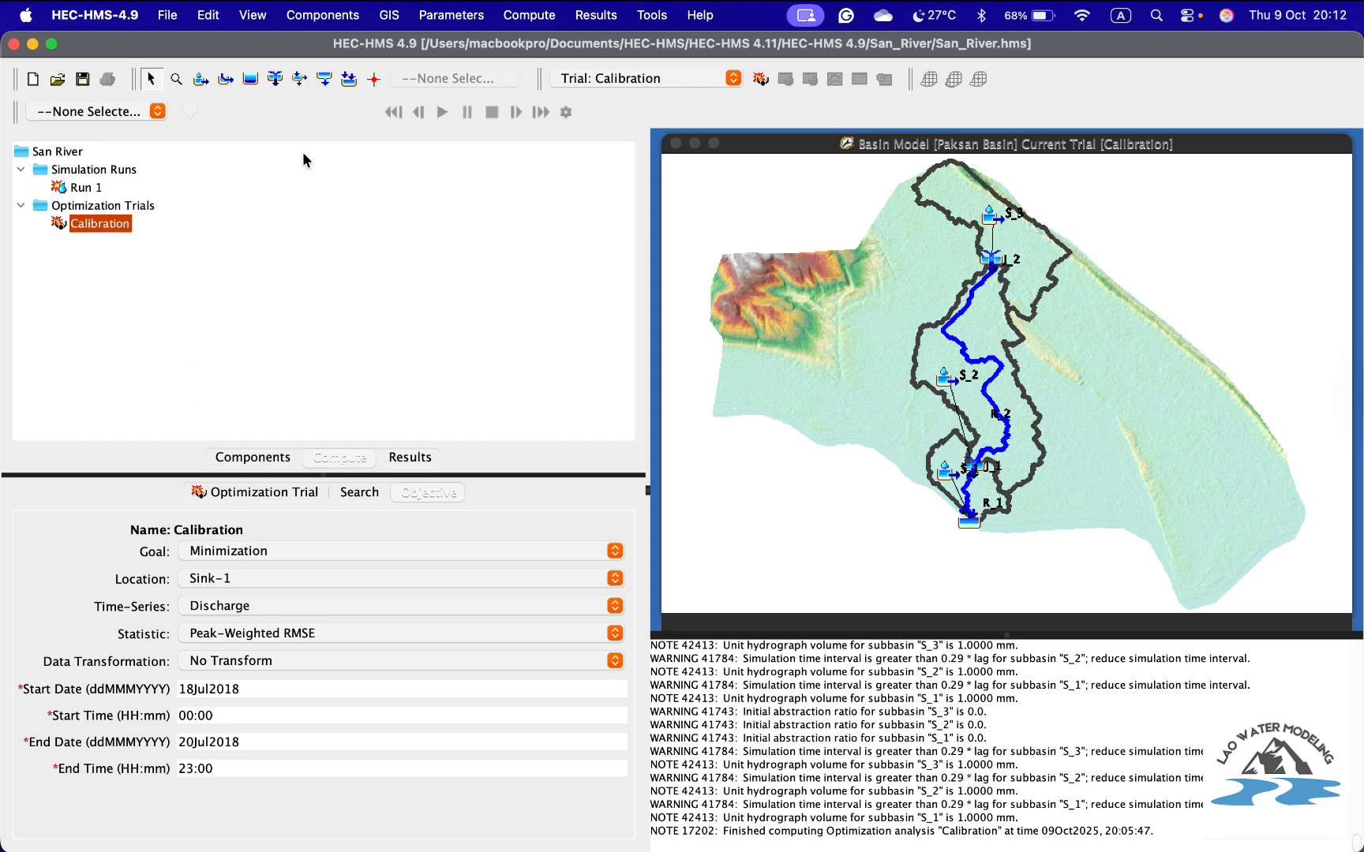
# - Add a first parameter to the Calibration trial for element S_1, using SCS Curve Number - Curve Number
pyautogui.click(545, 16)
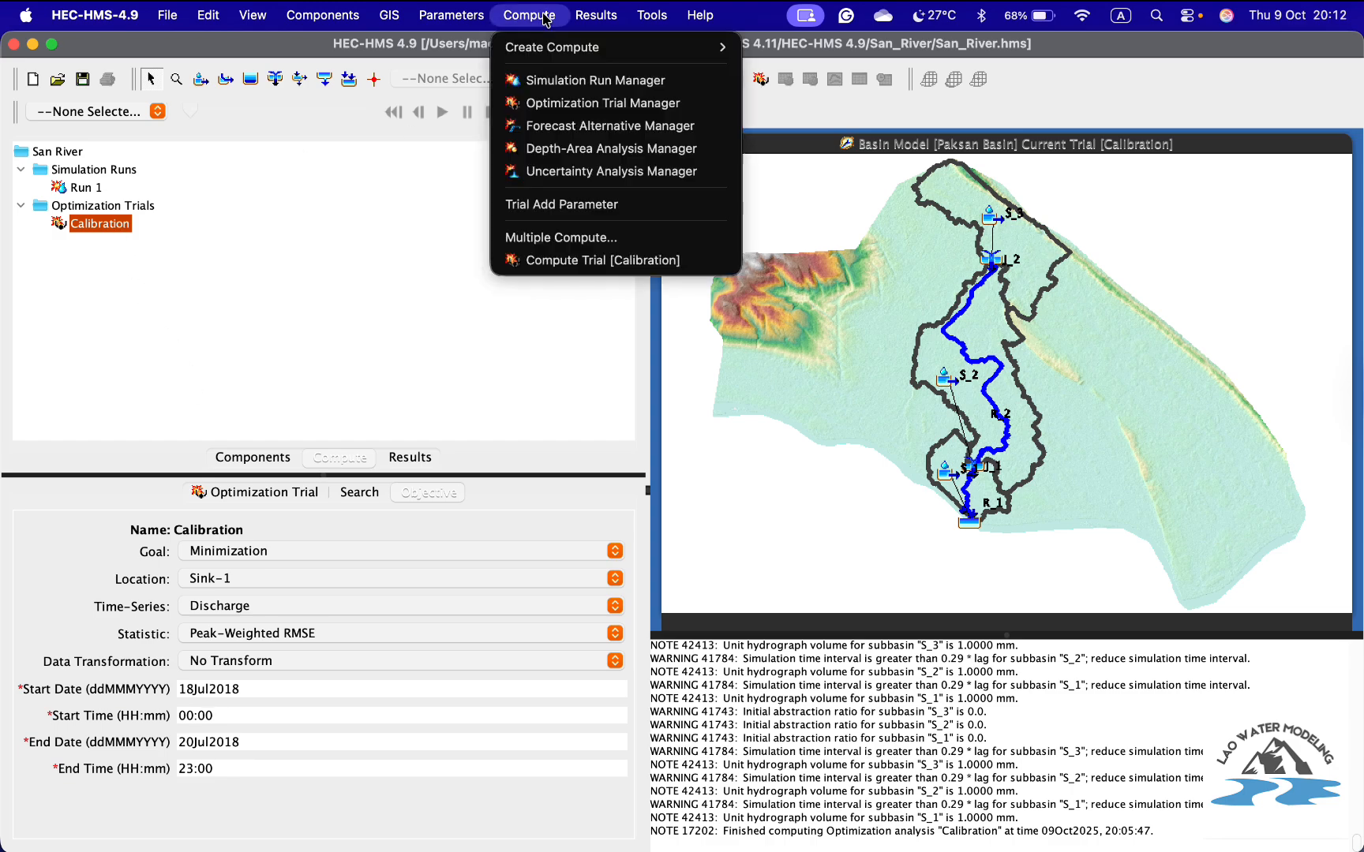
pyautogui.click(583, 211)
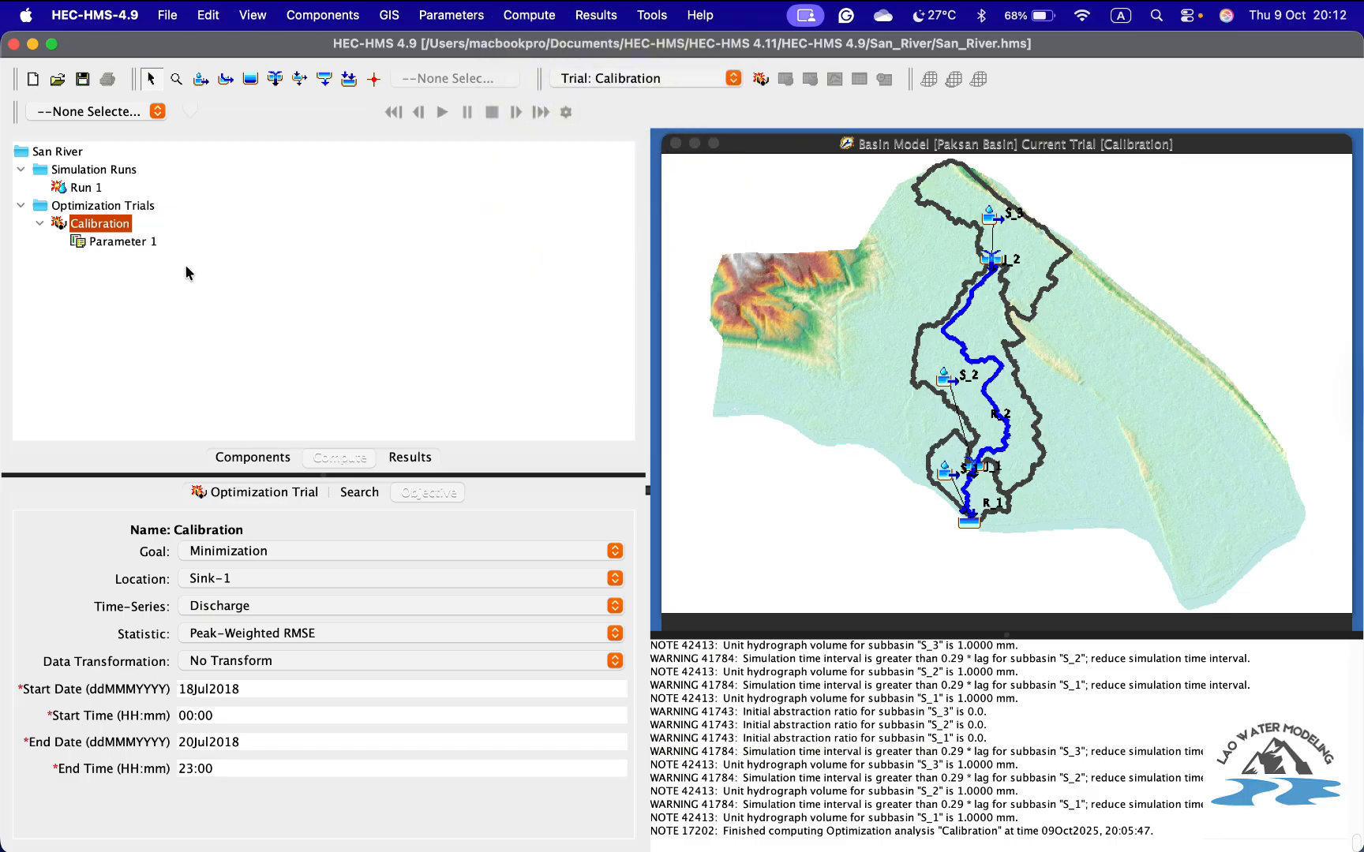
pyautogui.click(120, 241)
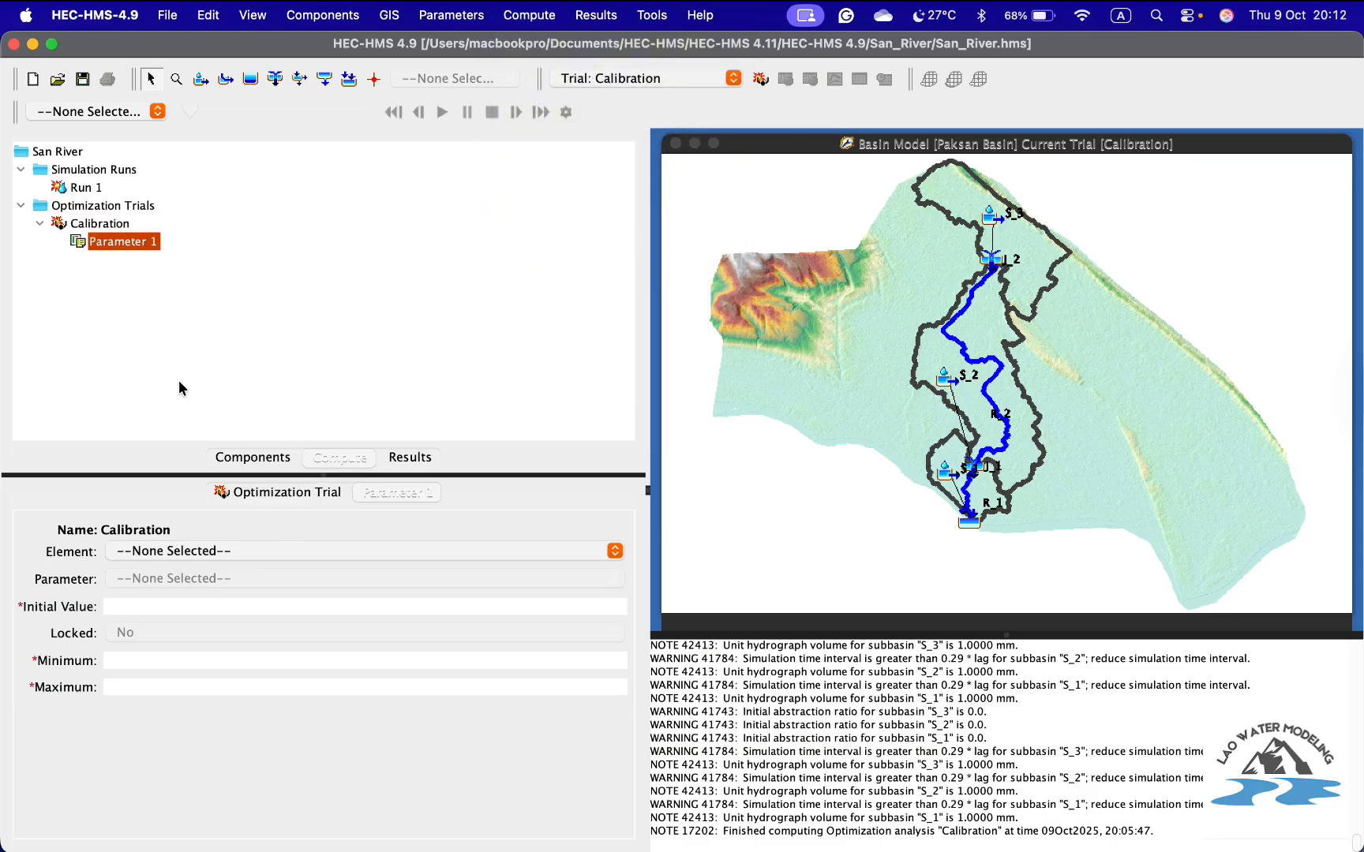
pyautogui.click(221, 552)
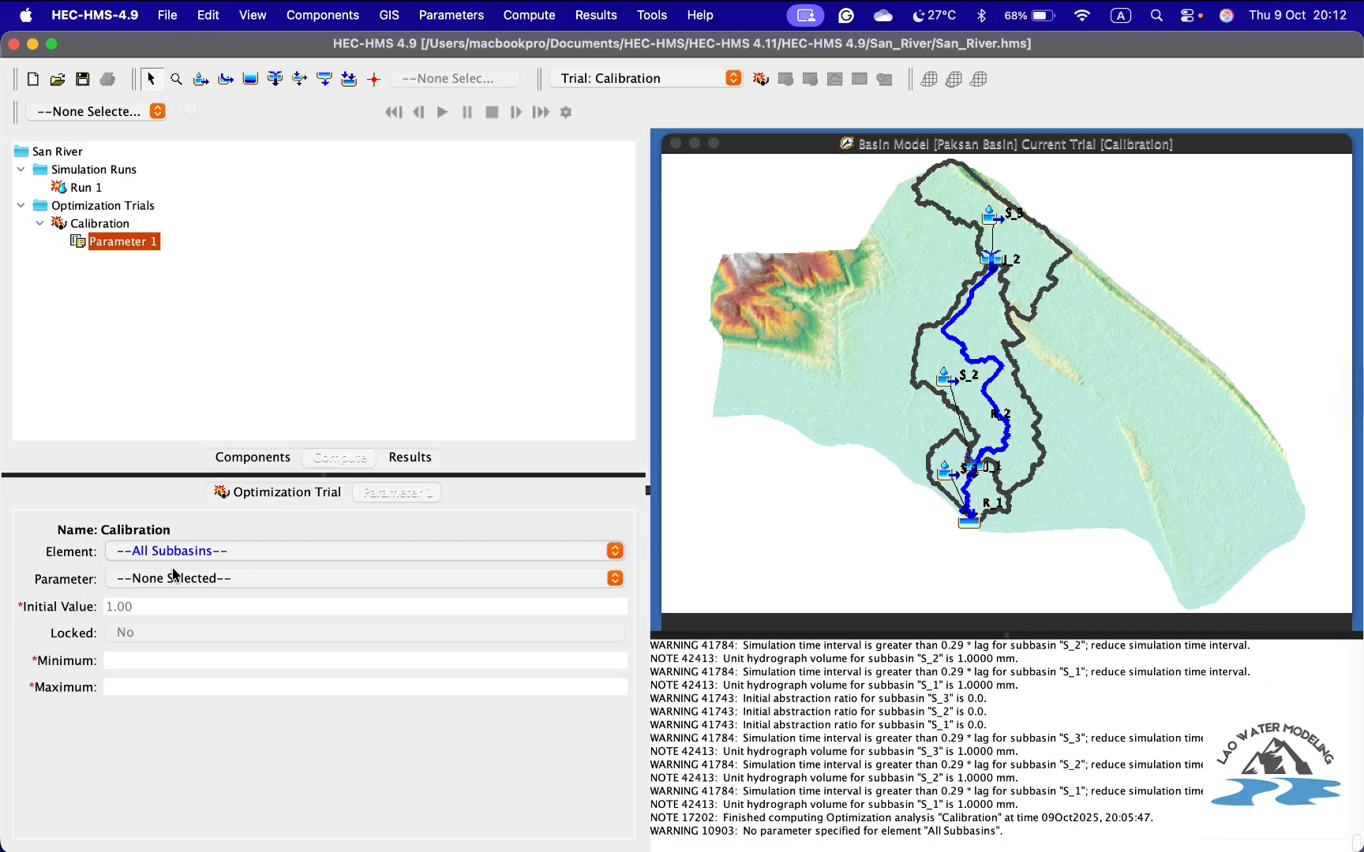
pyautogui.click(180, 578)
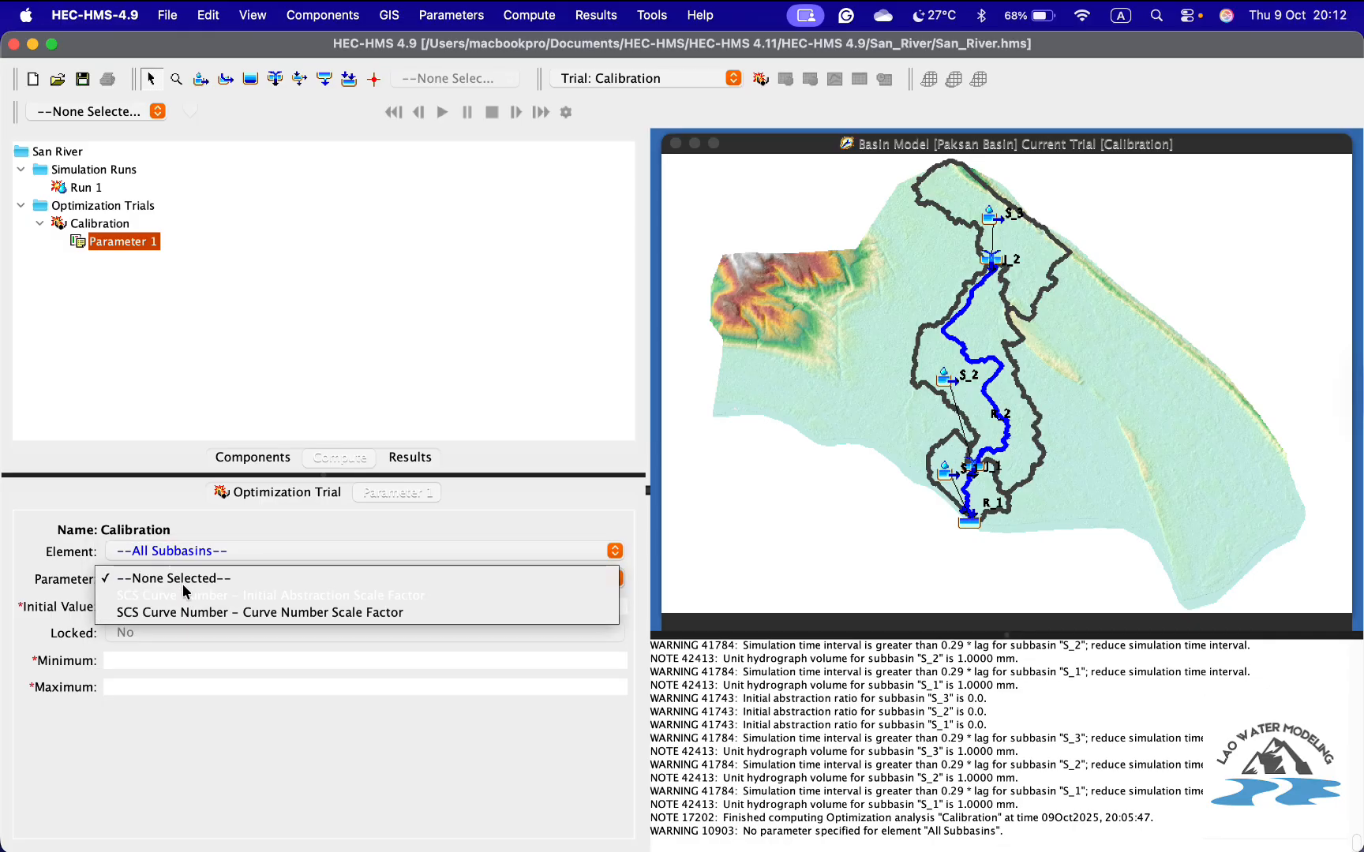
pyautogui.click(179, 547)
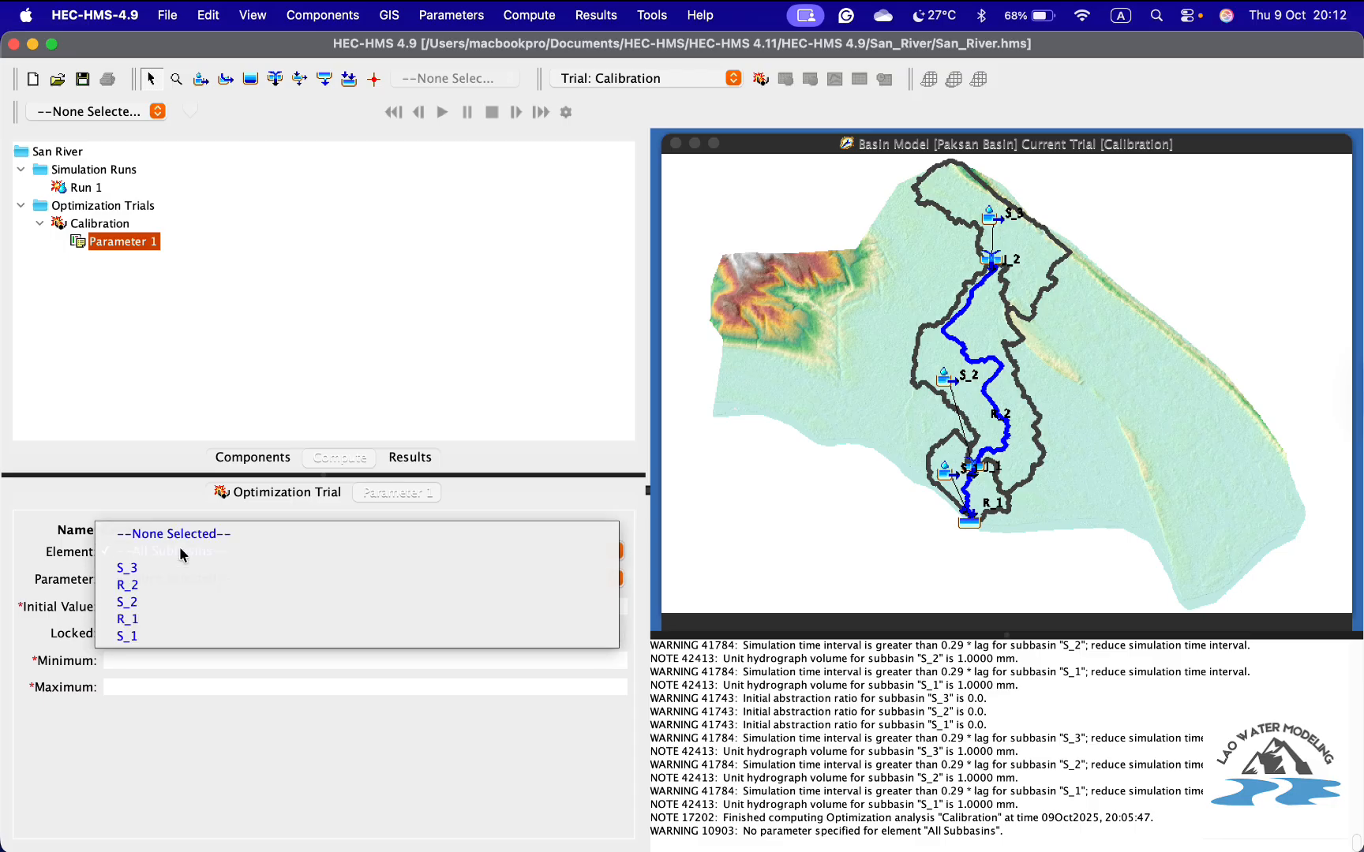
pyautogui.click(131, 632)
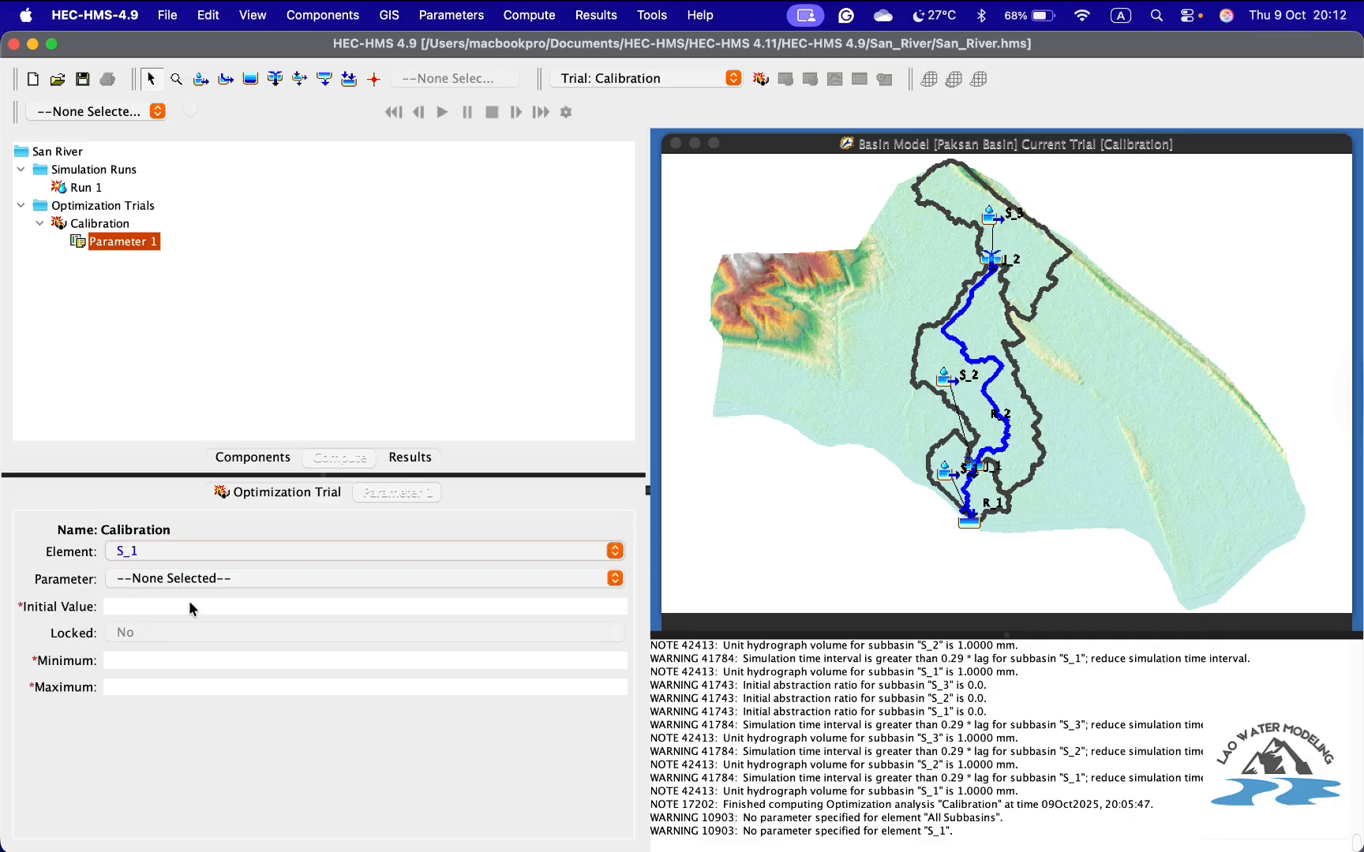
pyautogui.click(222, 579)
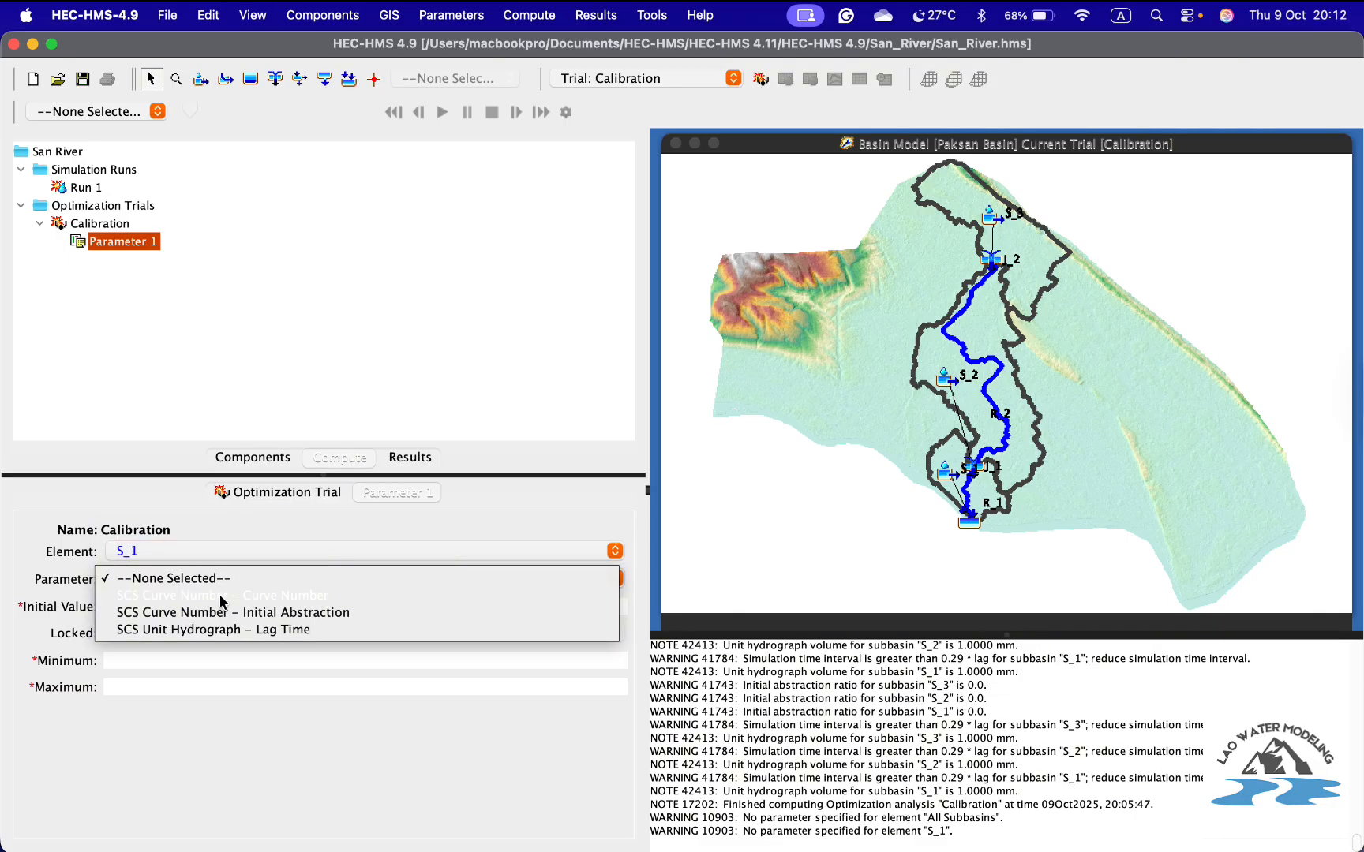
pyautogui.click(223, 597)
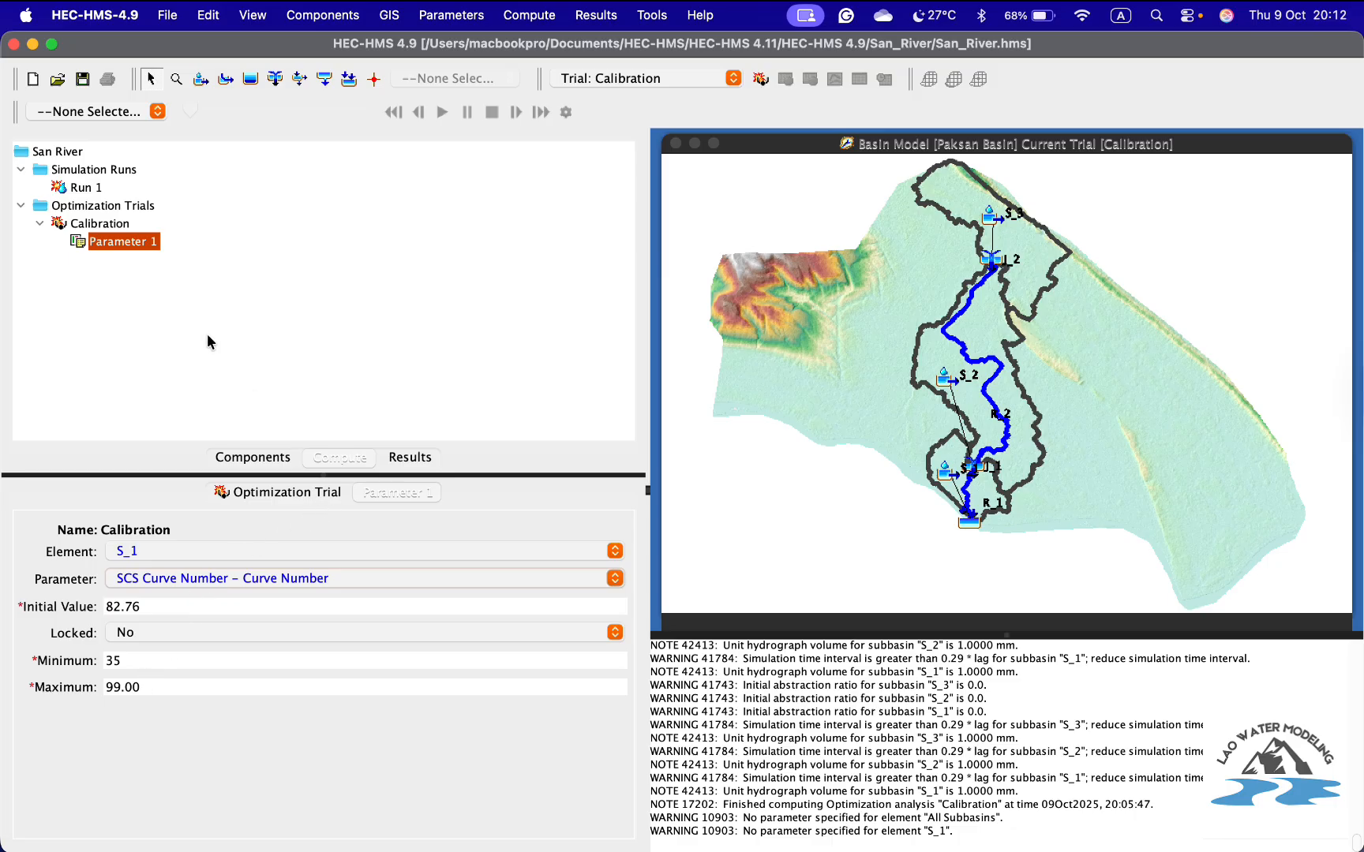
# - Add a second trial parameter for element R_1, using Lag - Lag, and save the project
pyautogui.click(523, 17)
pyautogui.click(541, 203)
pyautogui.click(136, 263)
pyautogui.click(206, 544)
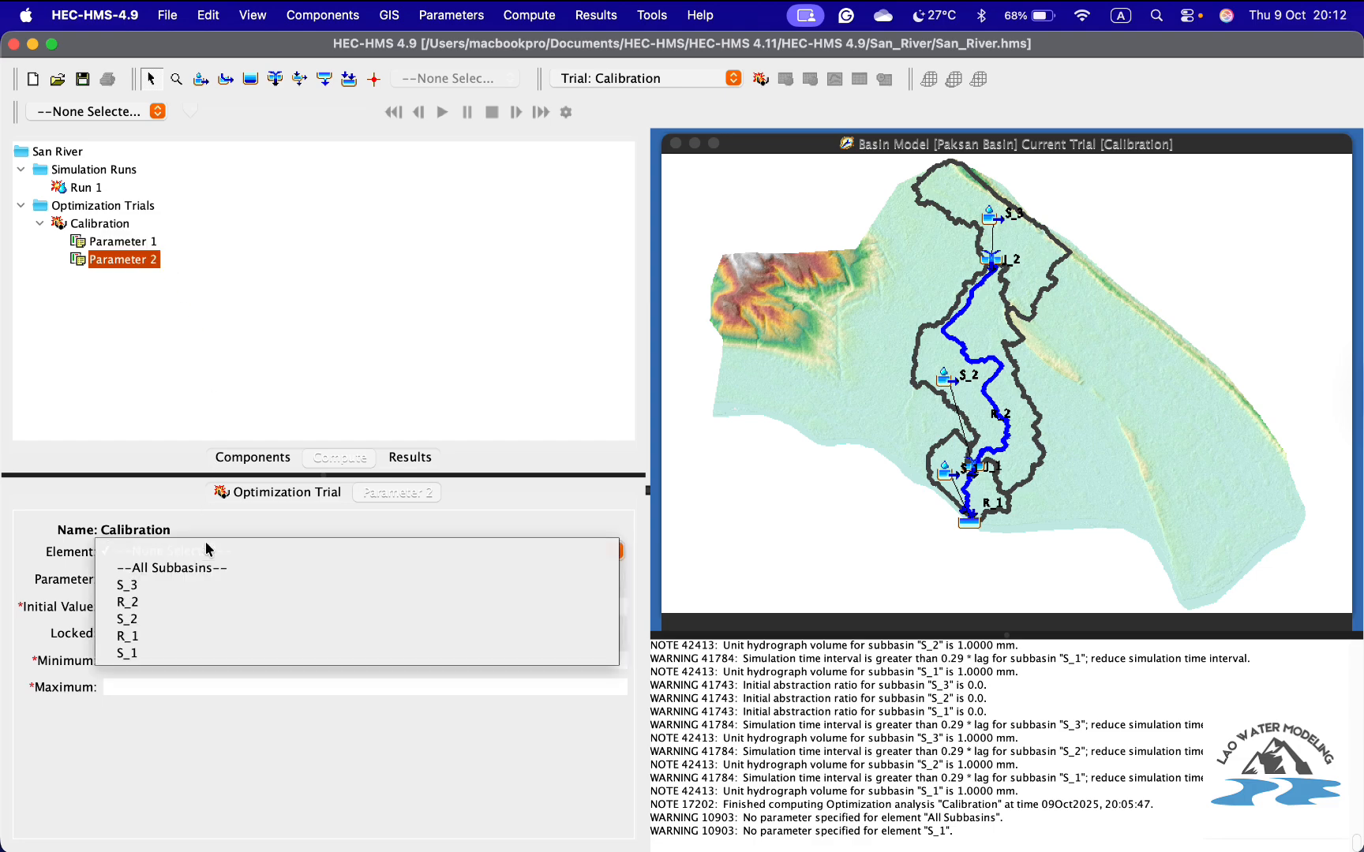
pyautogui.click(128, 638)
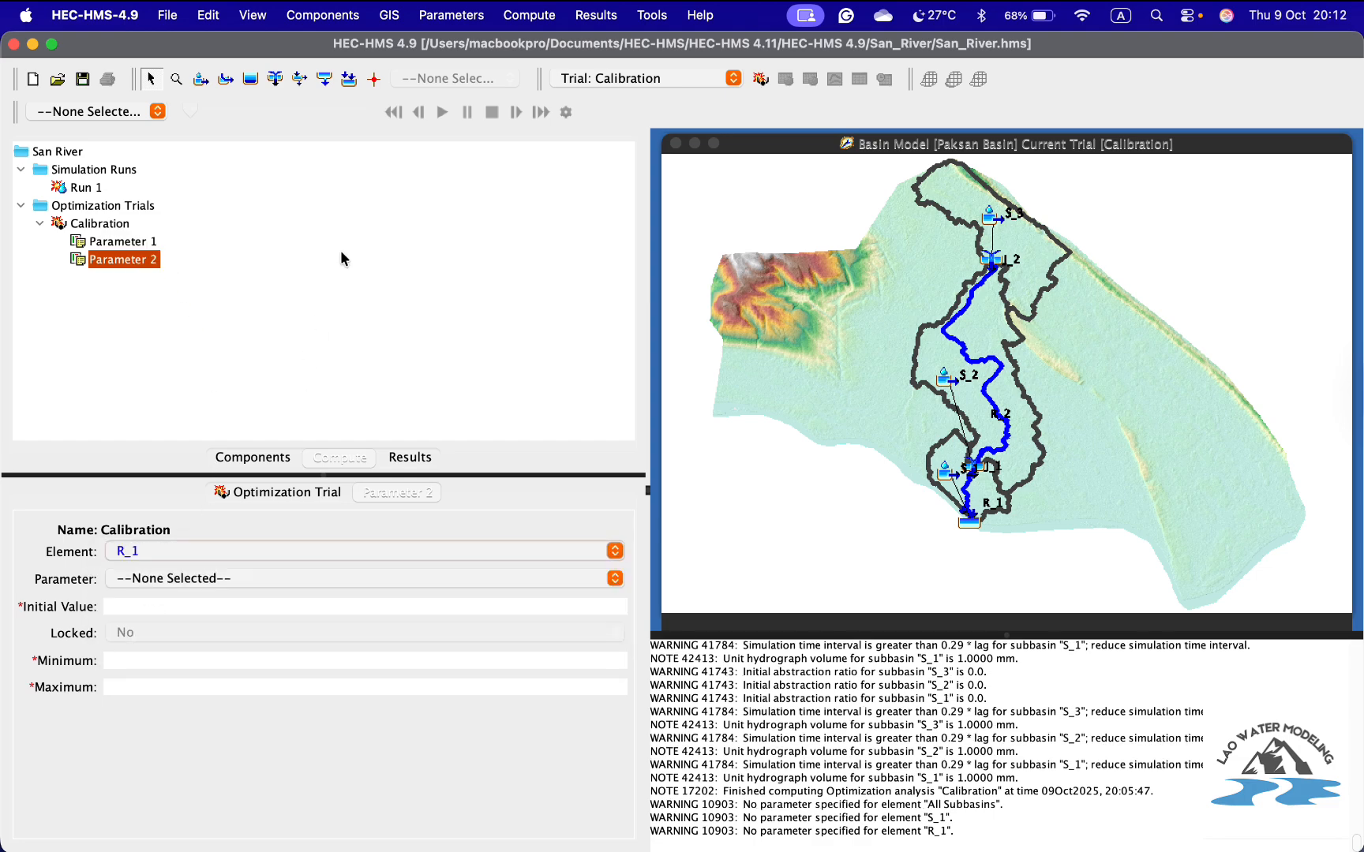
pyautogui.click(280, 579)
pyautogui.click(229, 597)
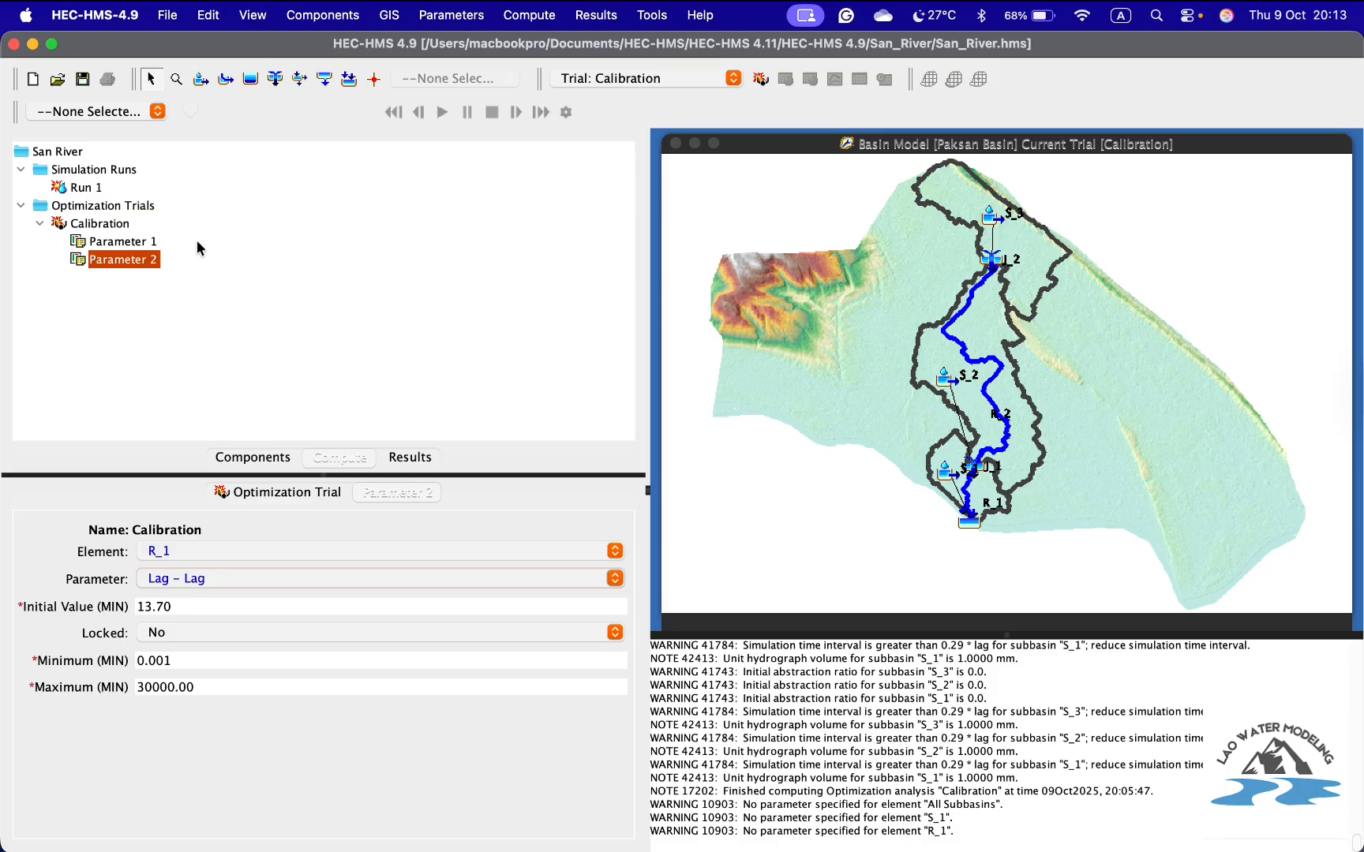
pyautogui.click(84, 80)
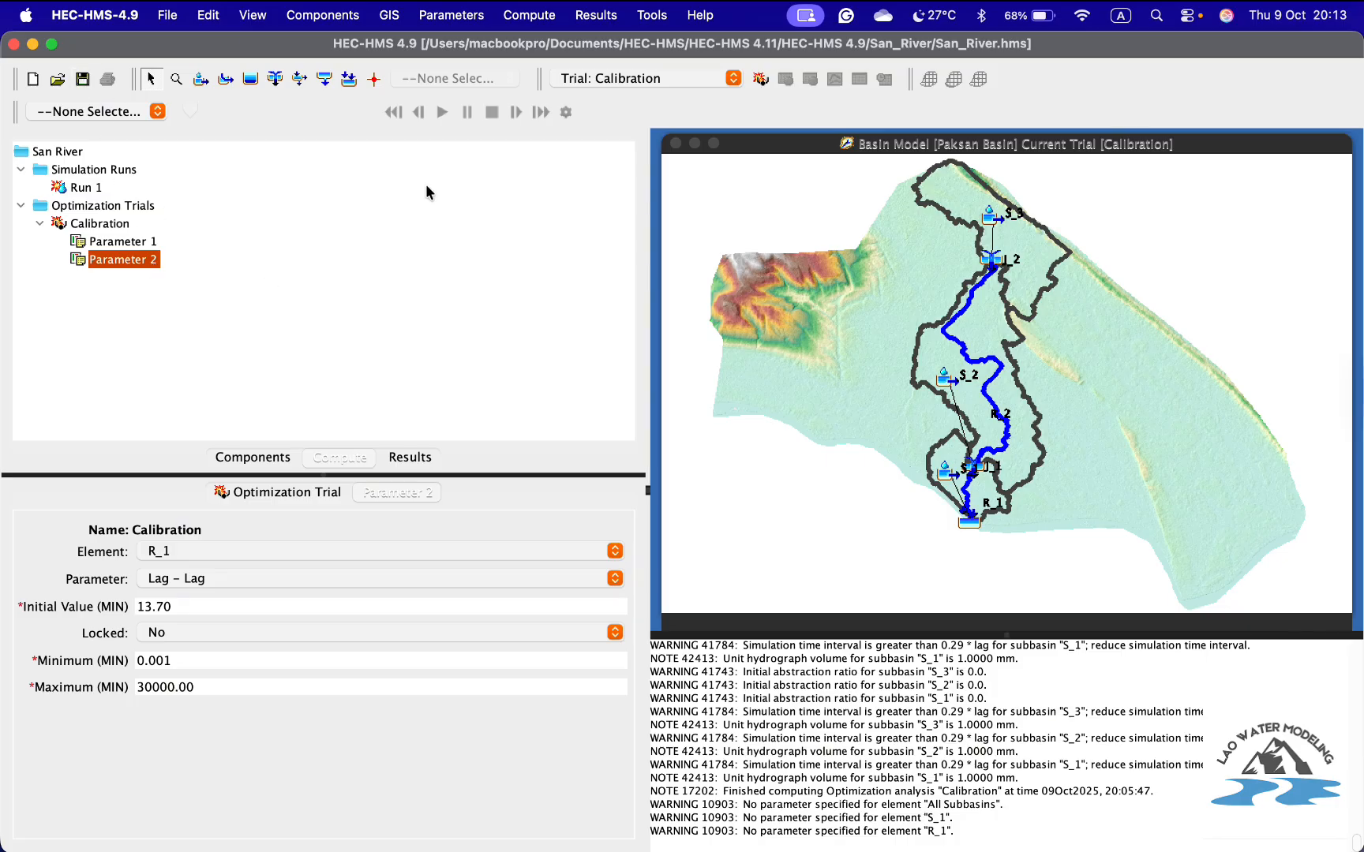
# - Compute the Calibration optimization trial and view its Observed Data plot in an enlarged window
pyautogui.click(762, 80)
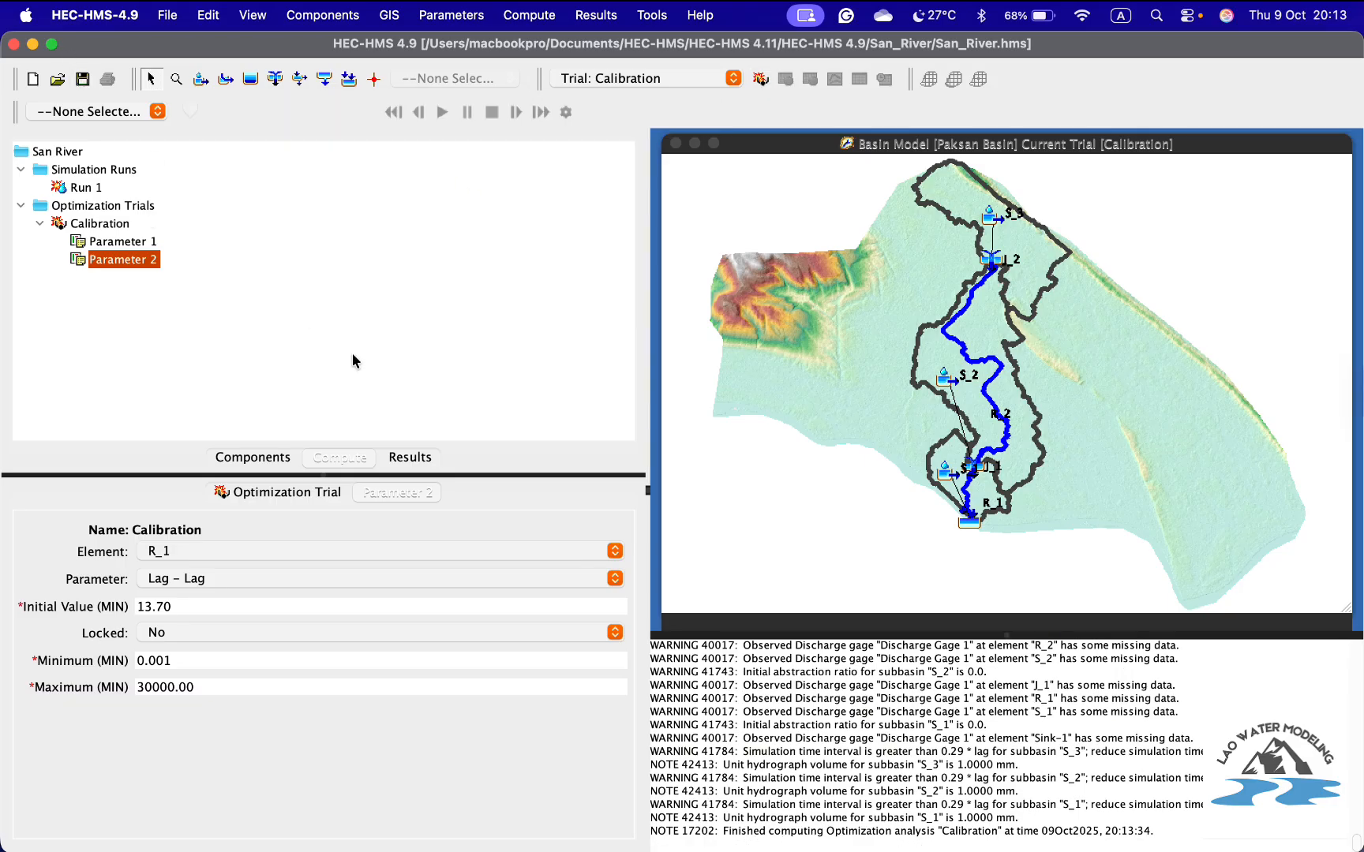
pyautogui.click(408, 459)
pyautogui.click(37, 204)
pyautogui.click(21, 205)
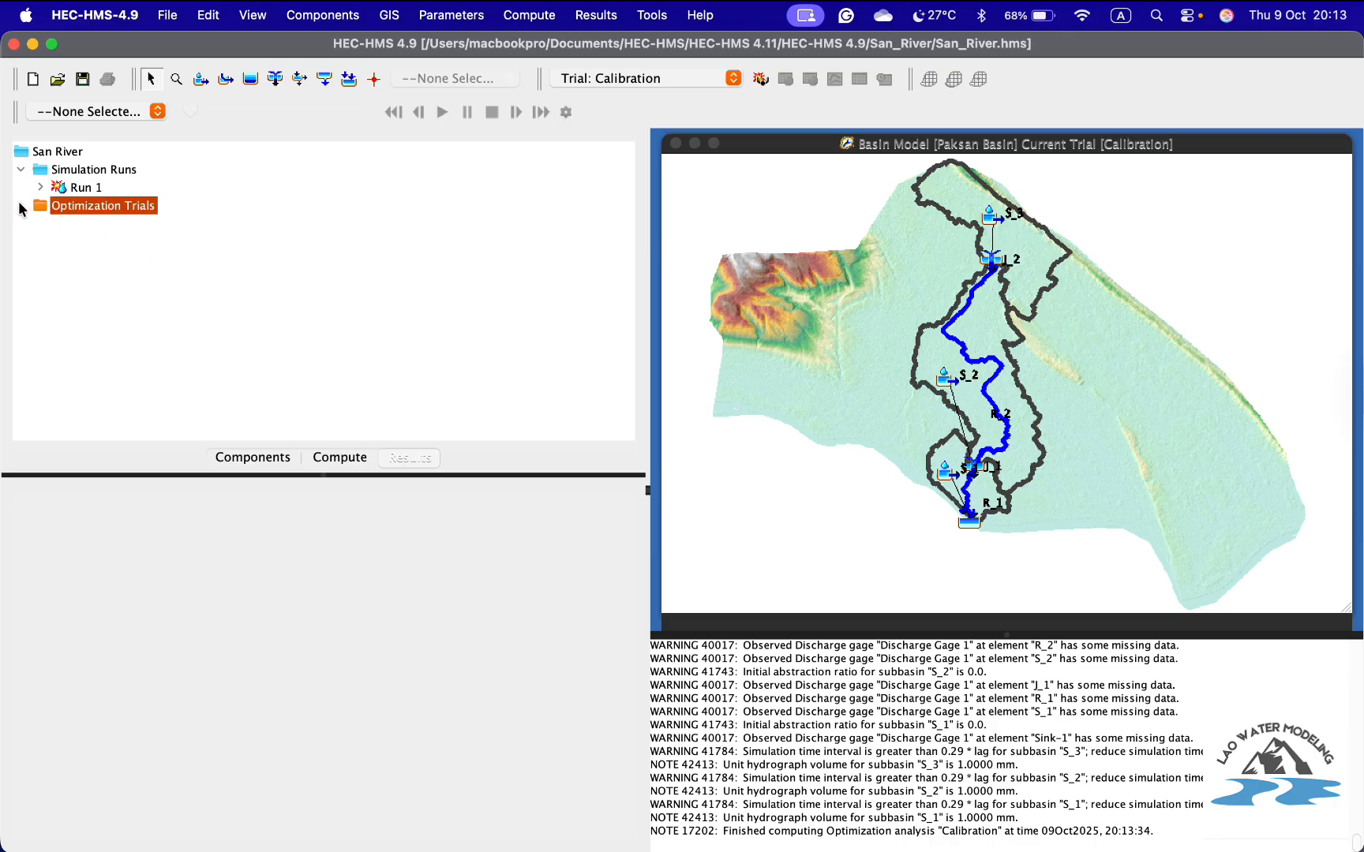
pyautogui.doubleClick(100, 225)
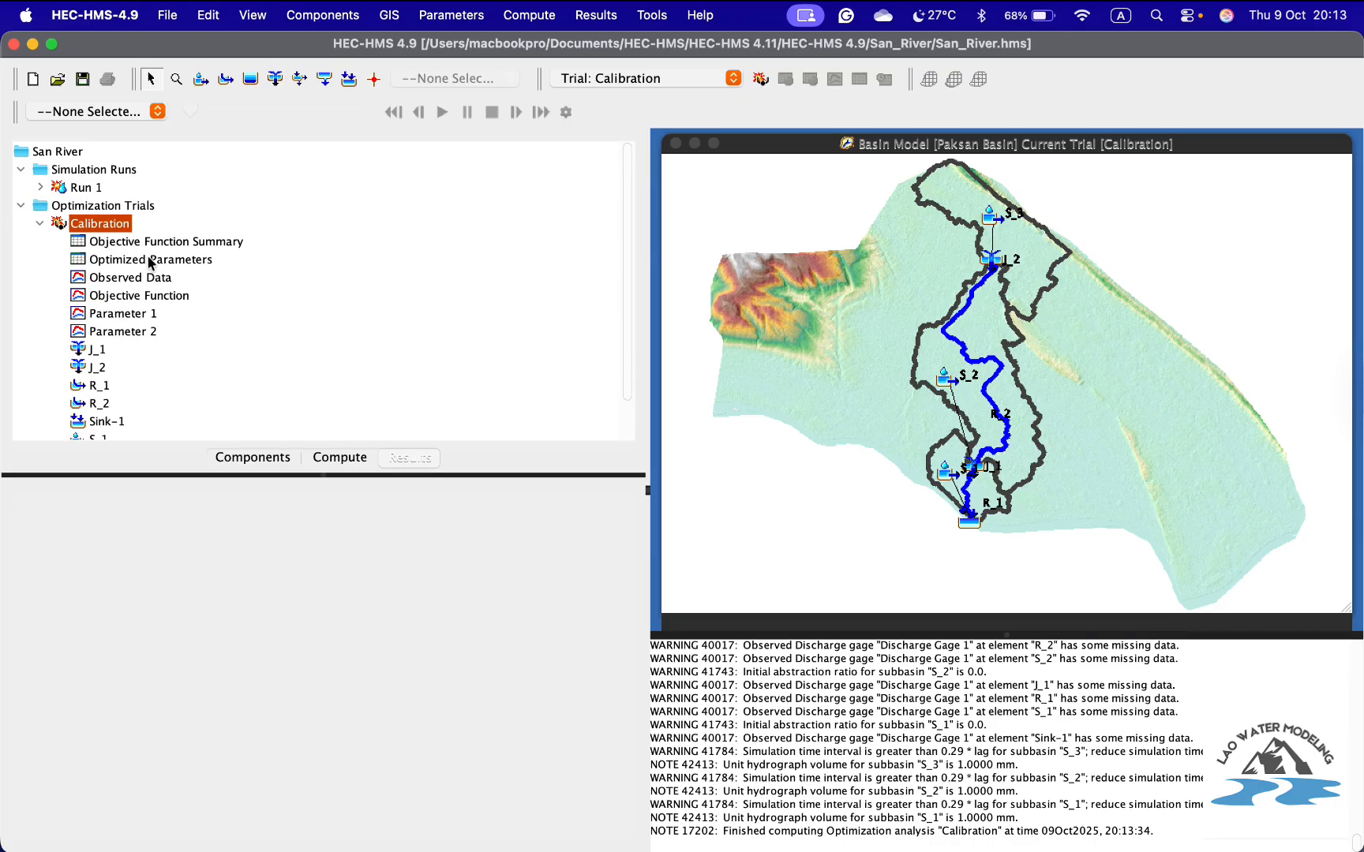
pyautogui.scroll(-3, 225, 340)
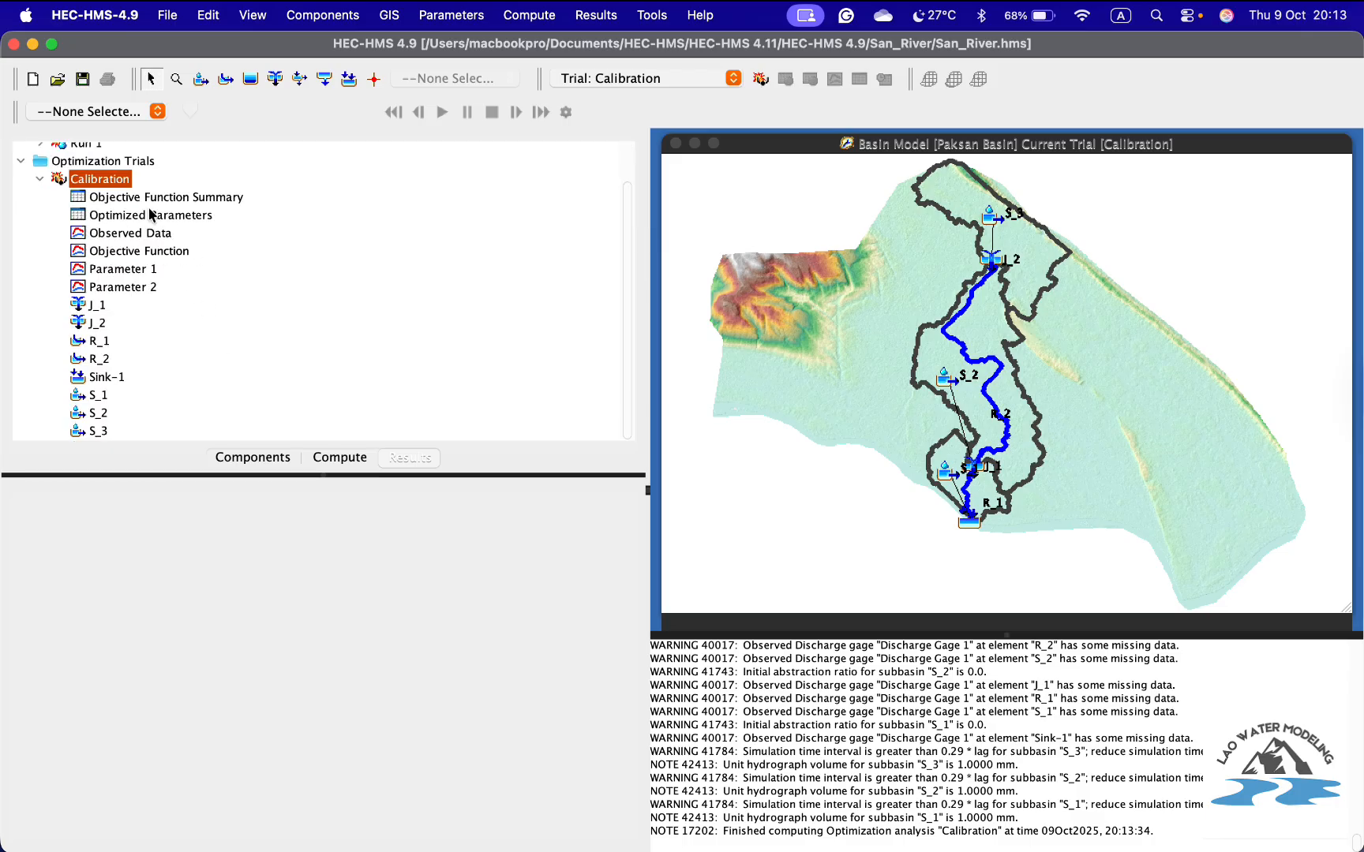
pyautogui.click(152, 238)
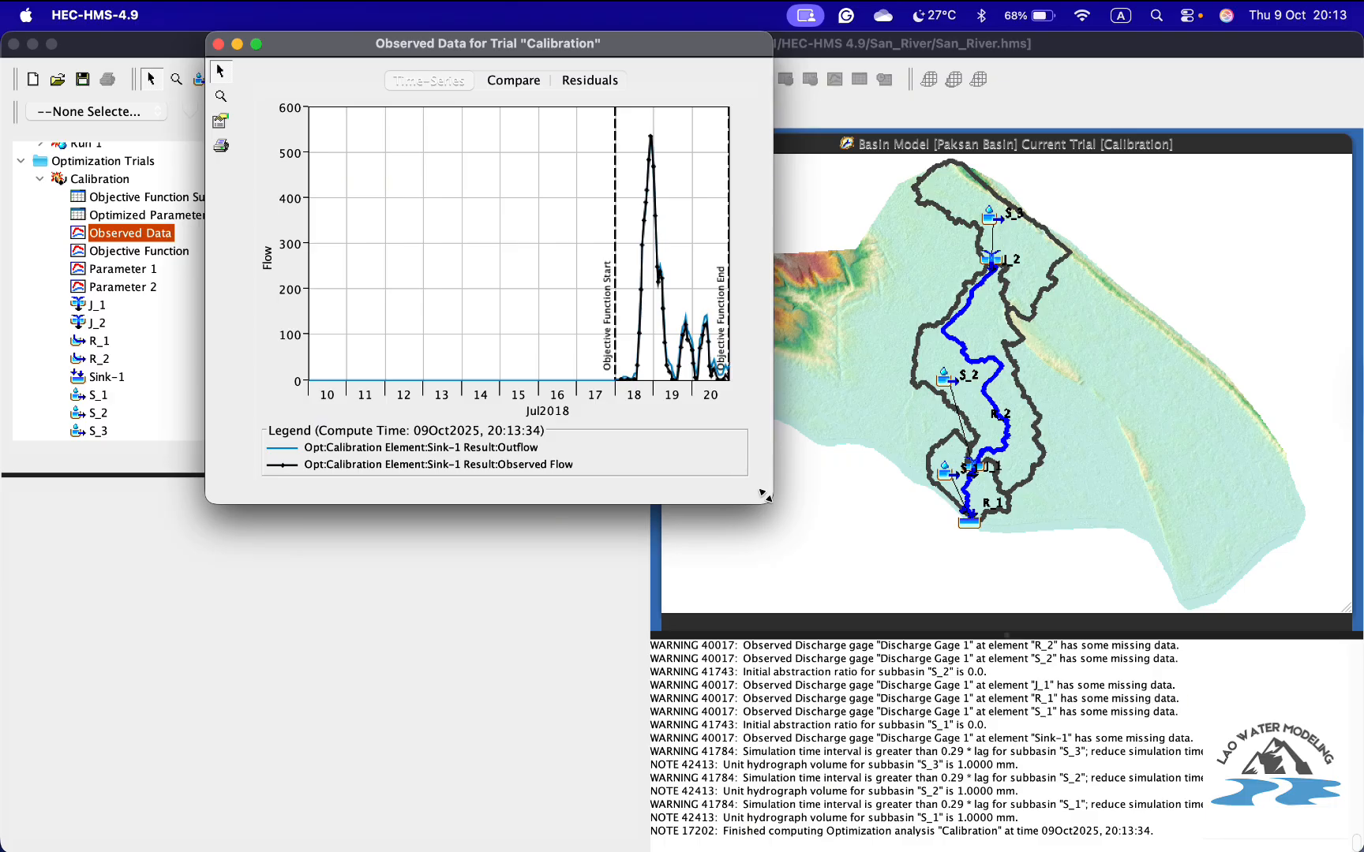
pyautogui.moveTo(770, 499); pyautogui.dragTo(1242, 555)
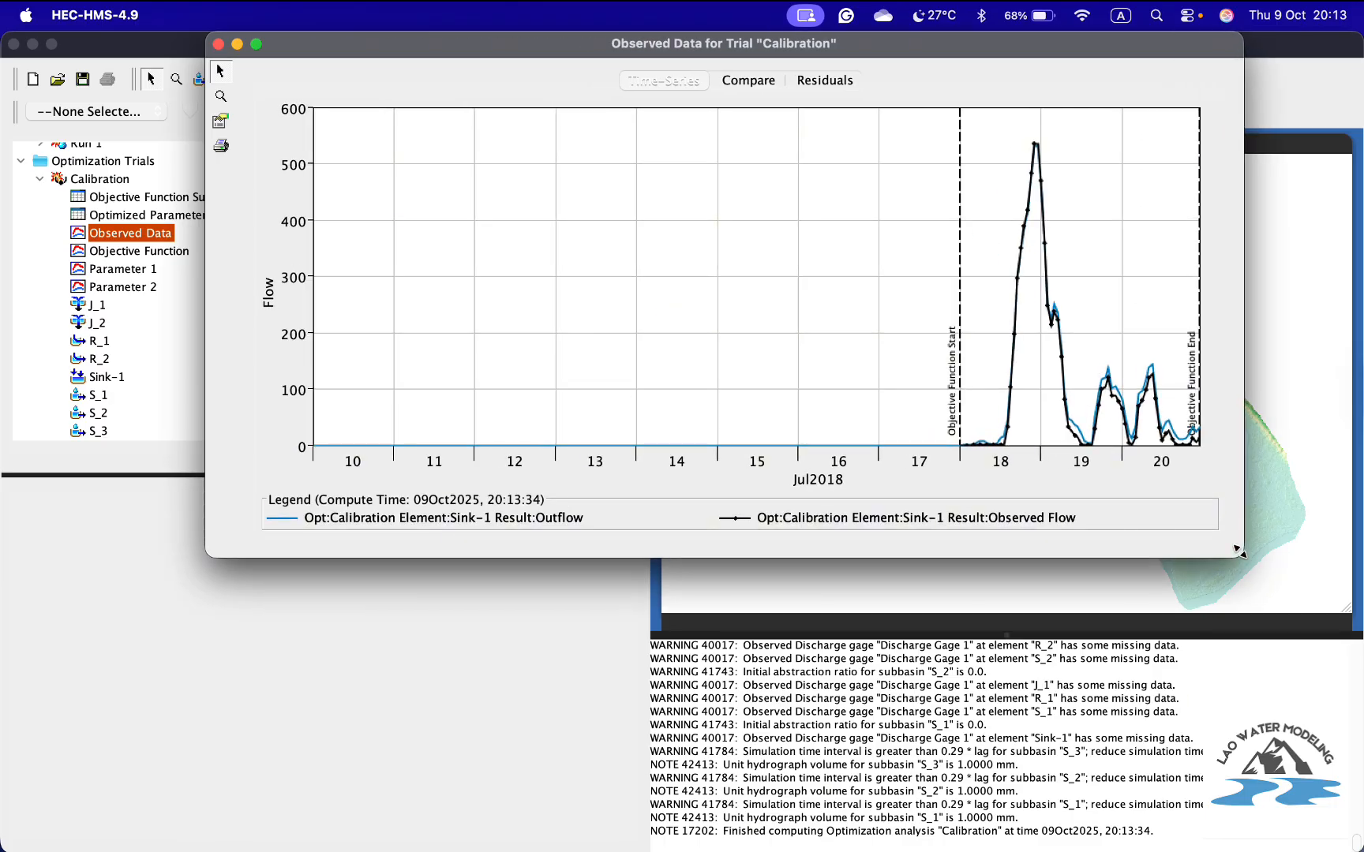
pyautogui.click(218, 44)
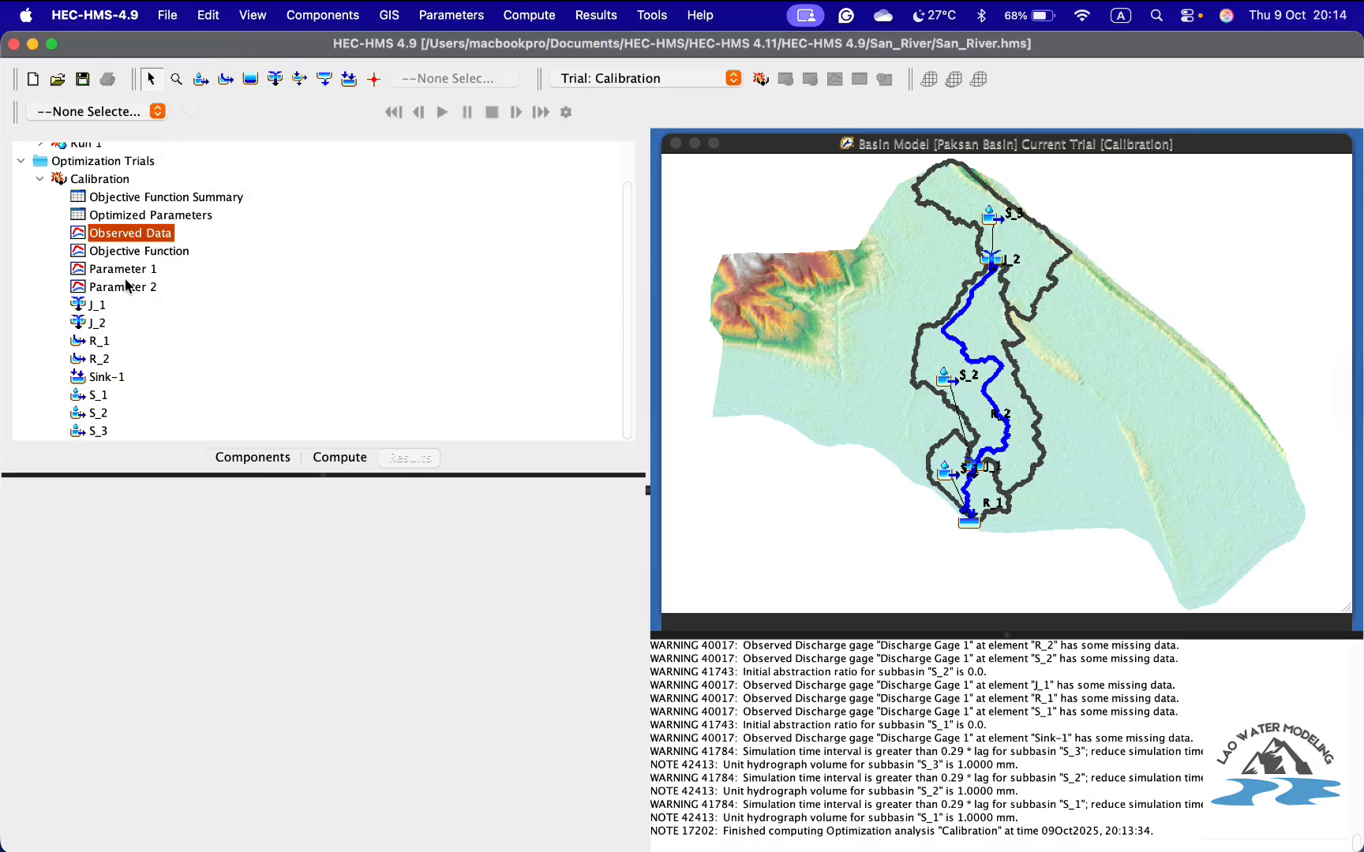
# - View the iteration plots of Parameter 1 and Parameter 2 in the Calibration trial's results, closing each plot
pyautogui.click(128, 273)
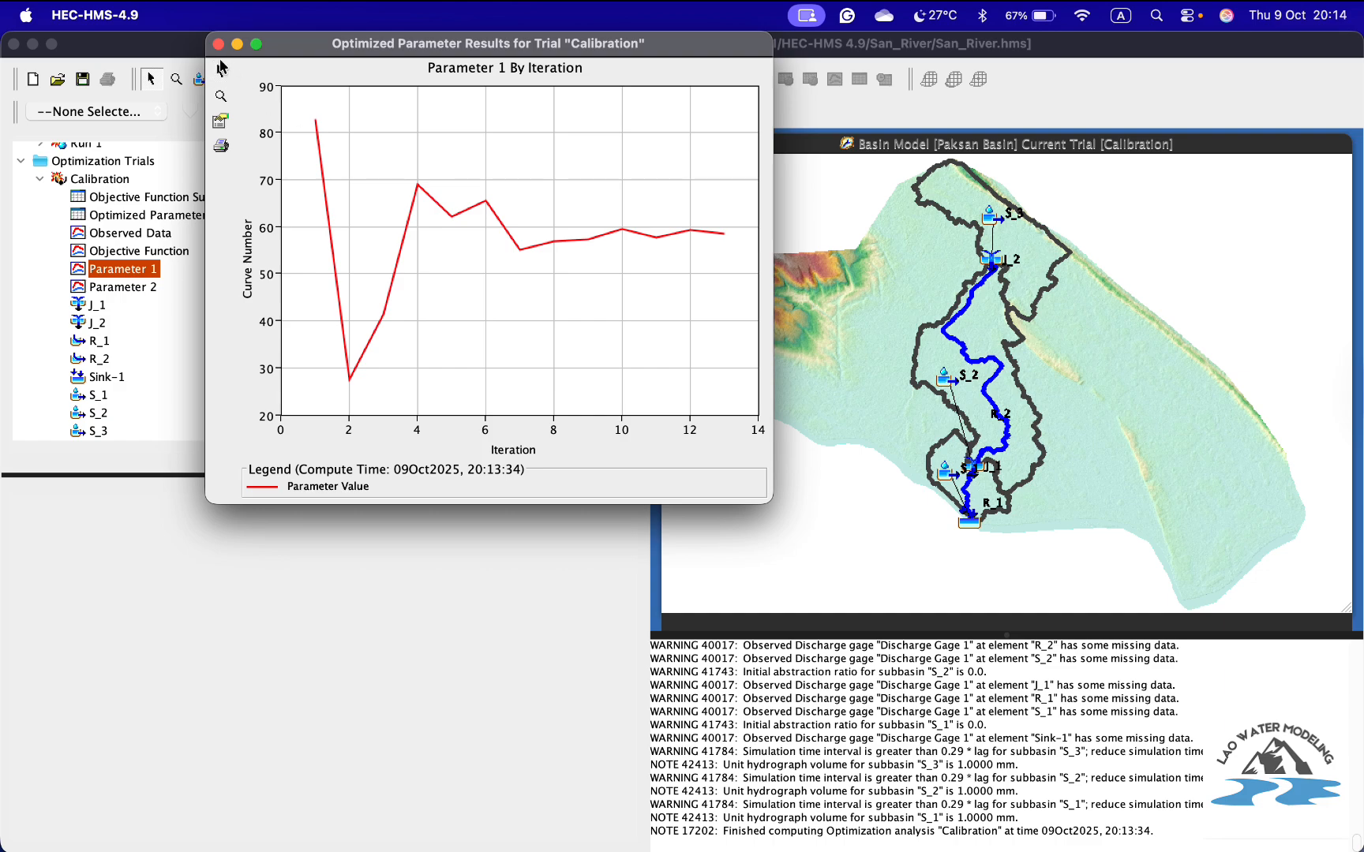
pyautogui.click(219, 45)
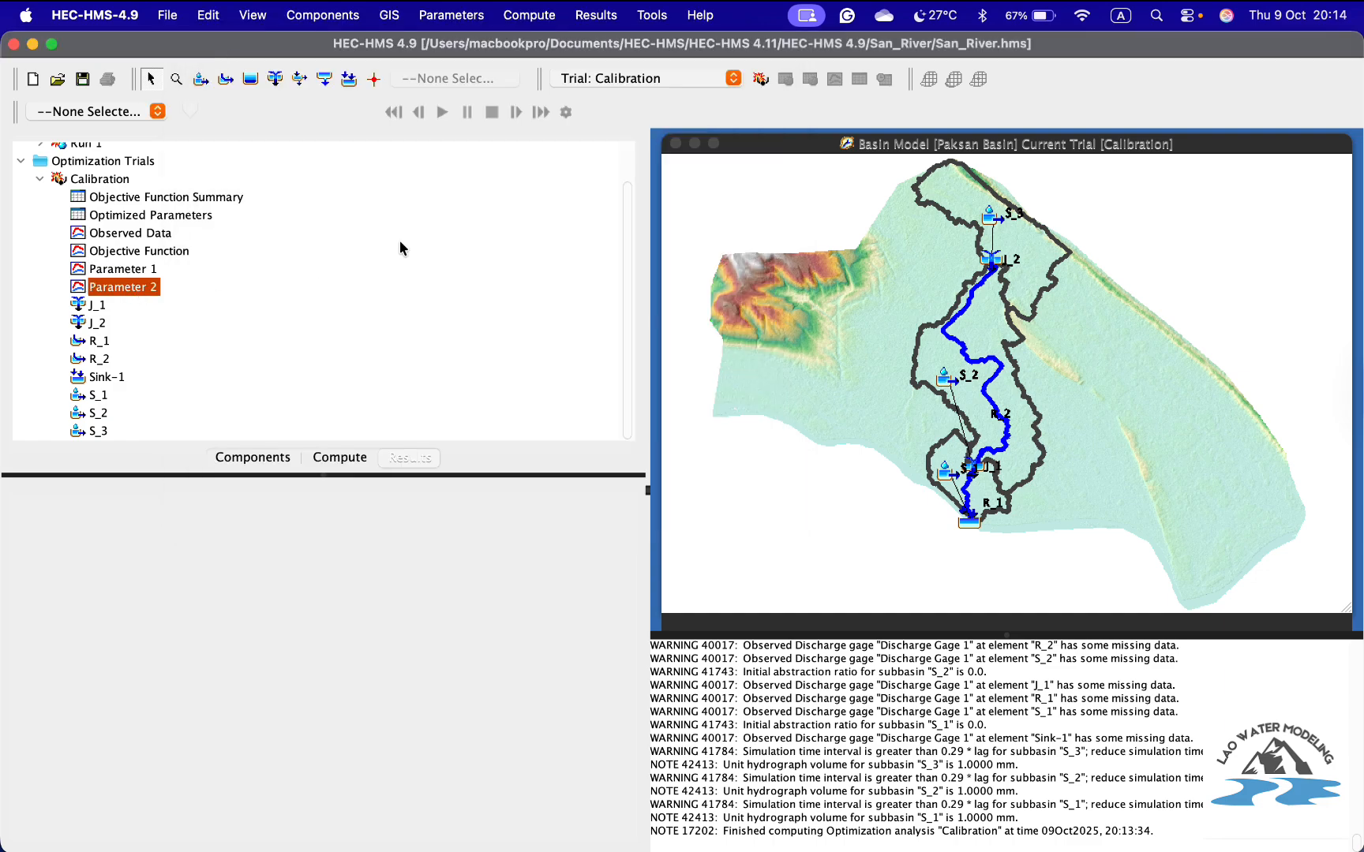
pyautogui.click(218, 45)
# - Open the Sink-1 result graph of the Calibration trial, enlarge it to compare observed and simulated flow, and close it
pyautogui.doubleClick(110, 377)
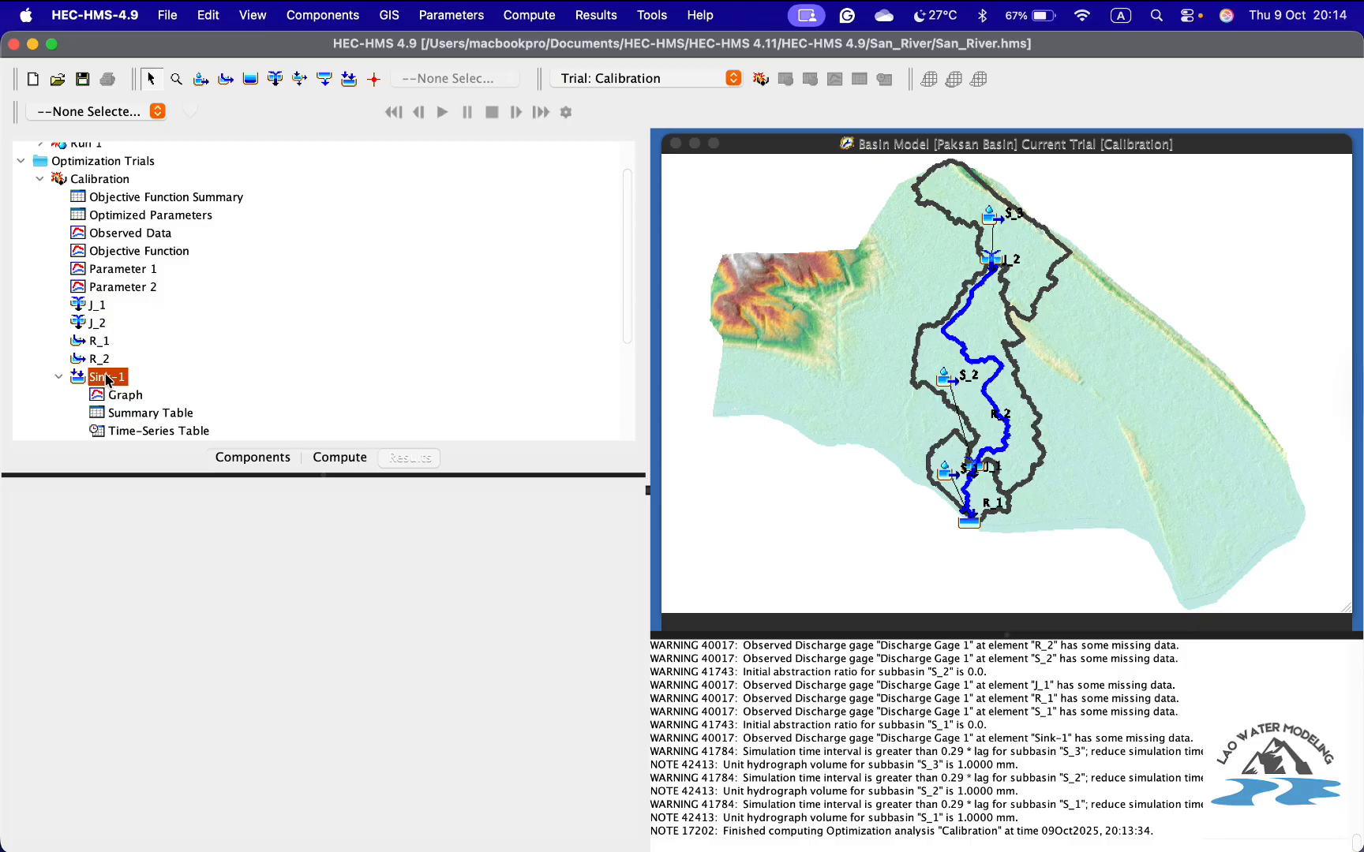
pyautogui.click(135, 396)
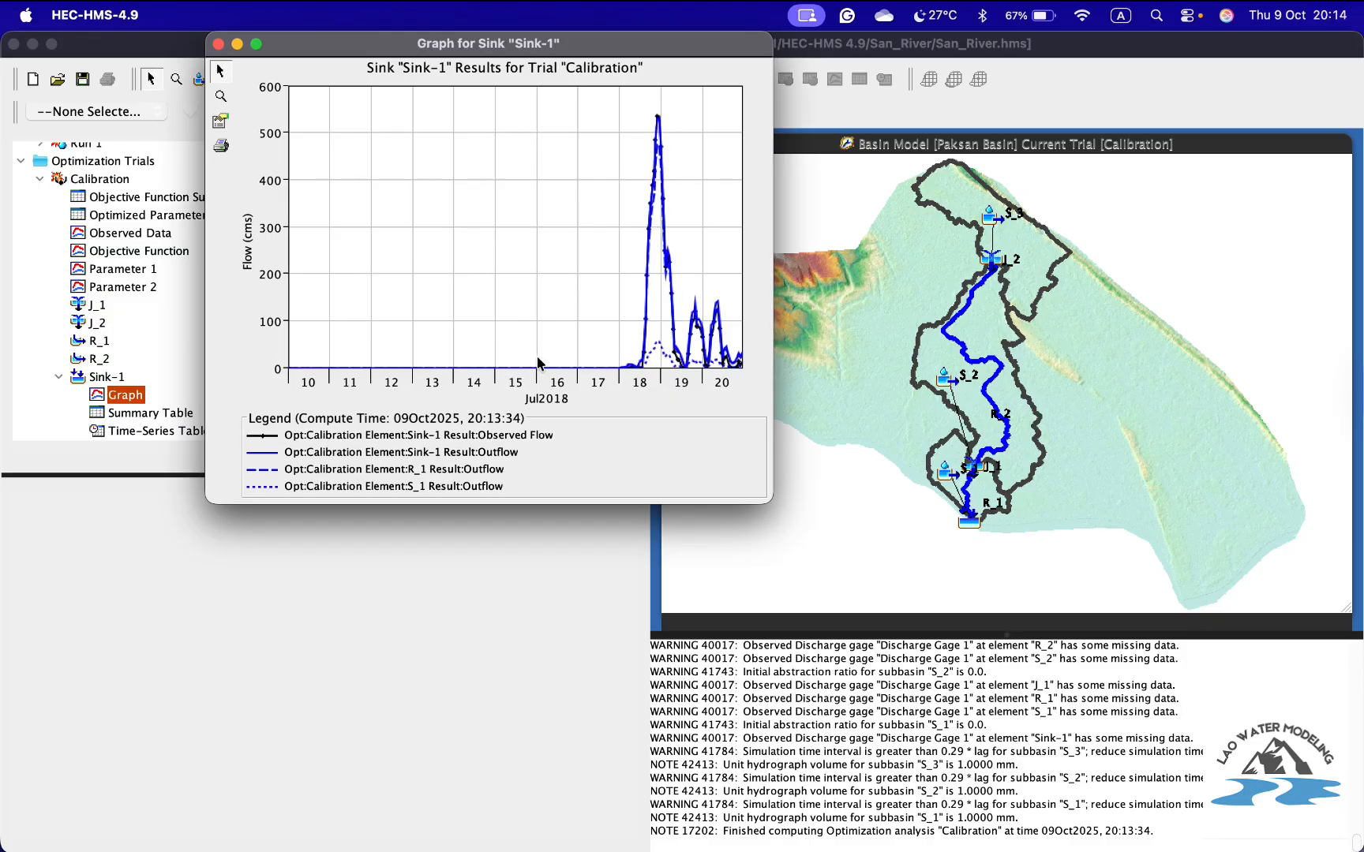
pyautogui.moveTo(769, 492); pyautogui.dragTo(1294, 545)
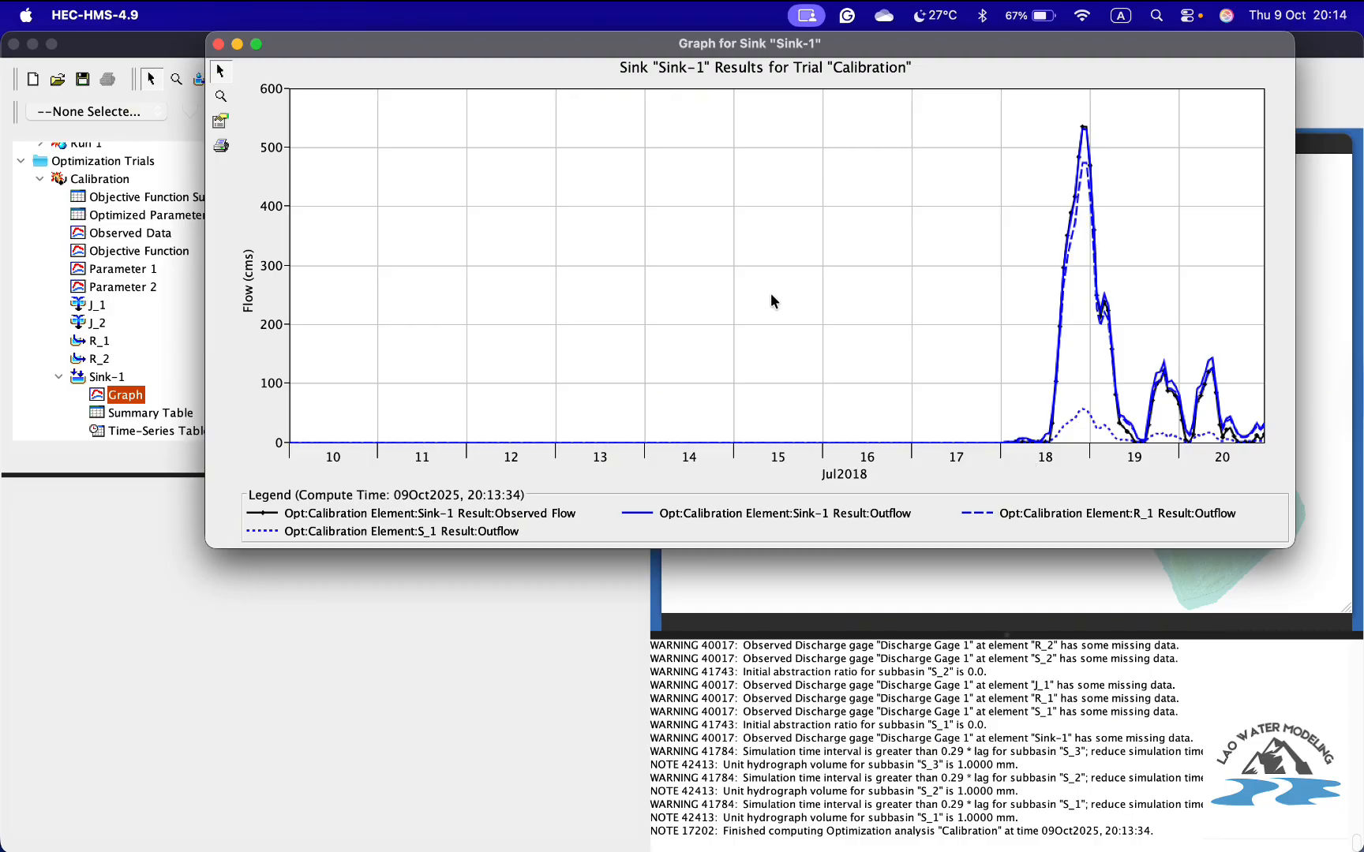
pyautogui.click(218, 44)
# - Review Discharge Gage 1's time window, discharge table and graph for 18Jul2018 to 20Jul2018
pyautogui.click(243, 460)
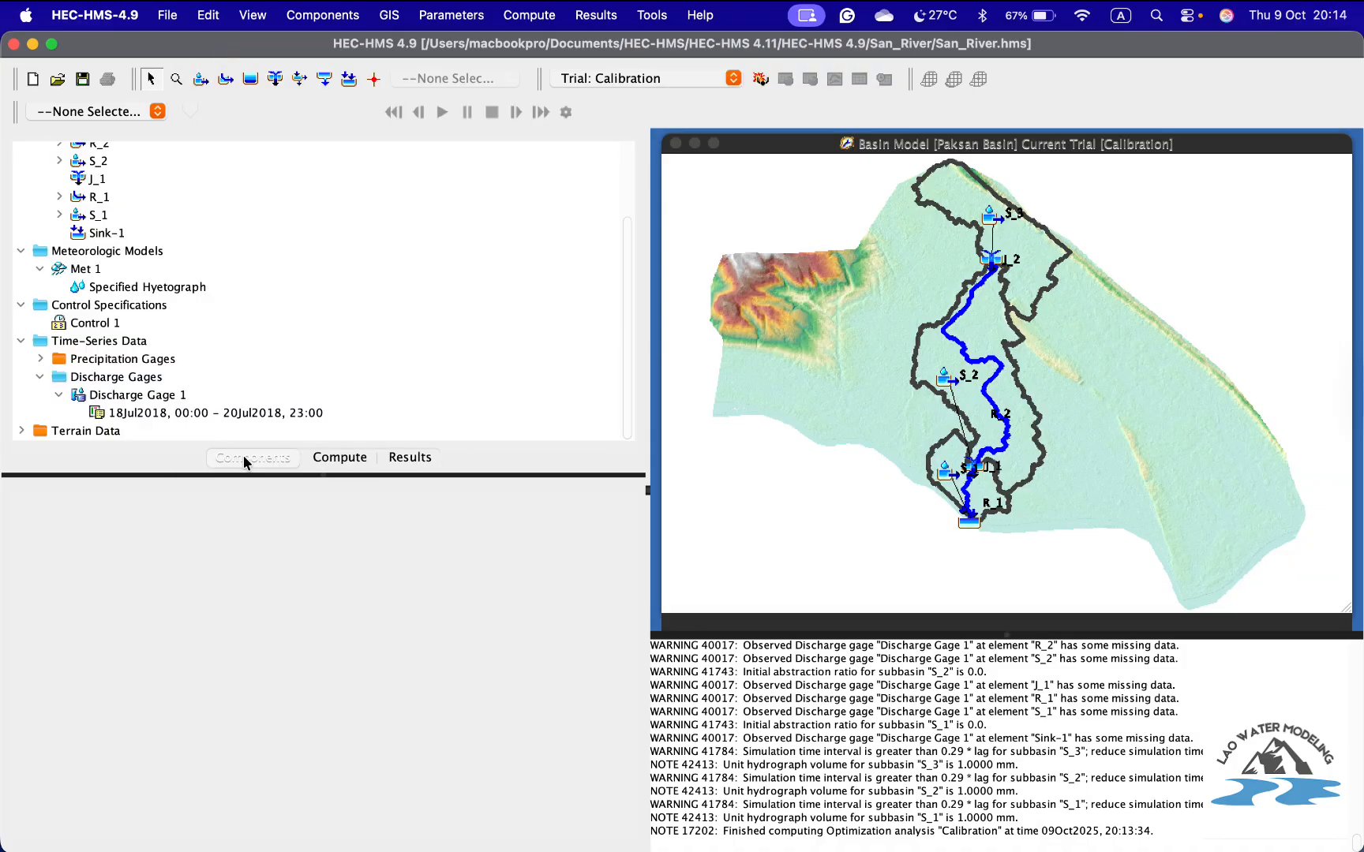
pyautogui.click(197, 414)
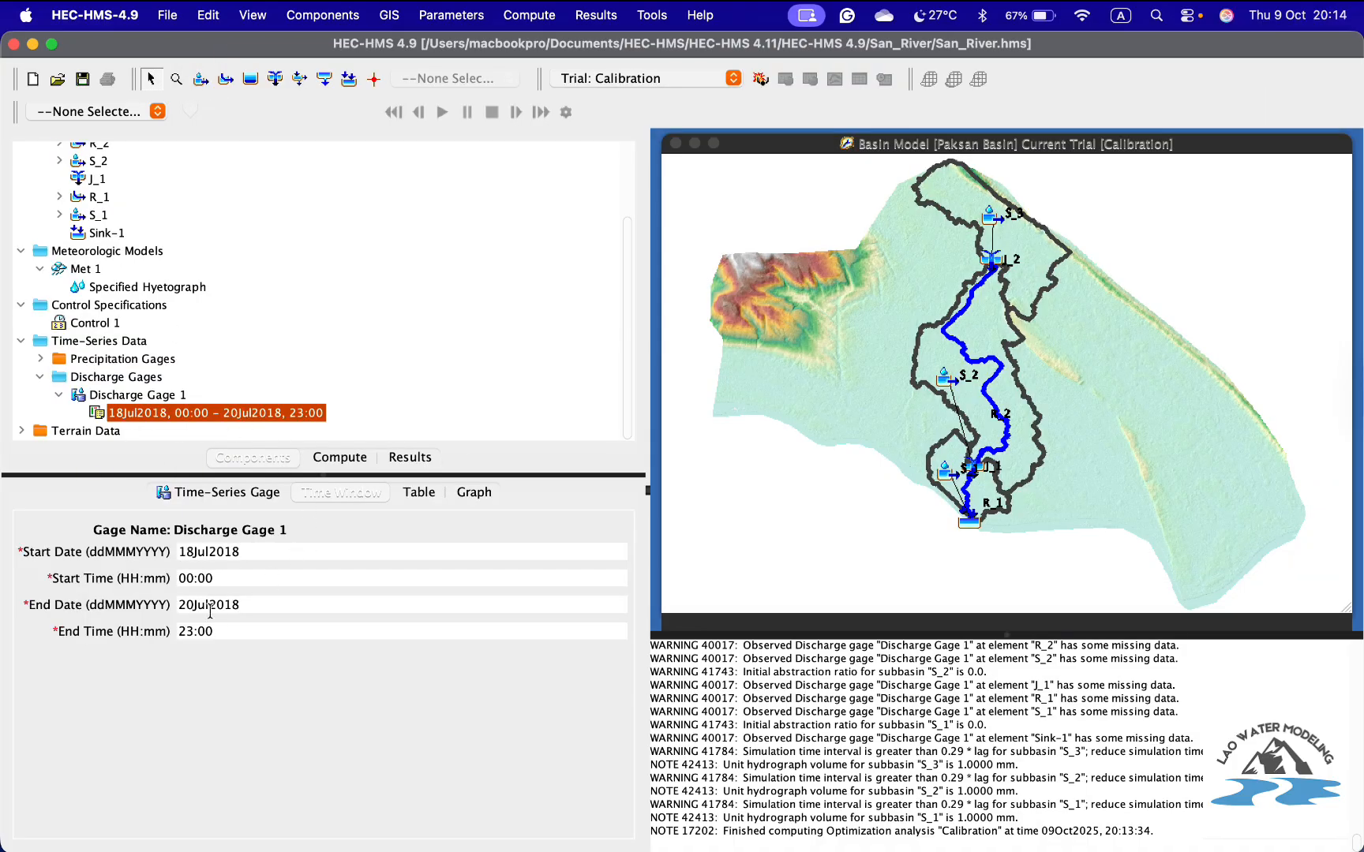
pyautogui.click(421, 491)
pyautogui.scroll(-10, 498, 576)
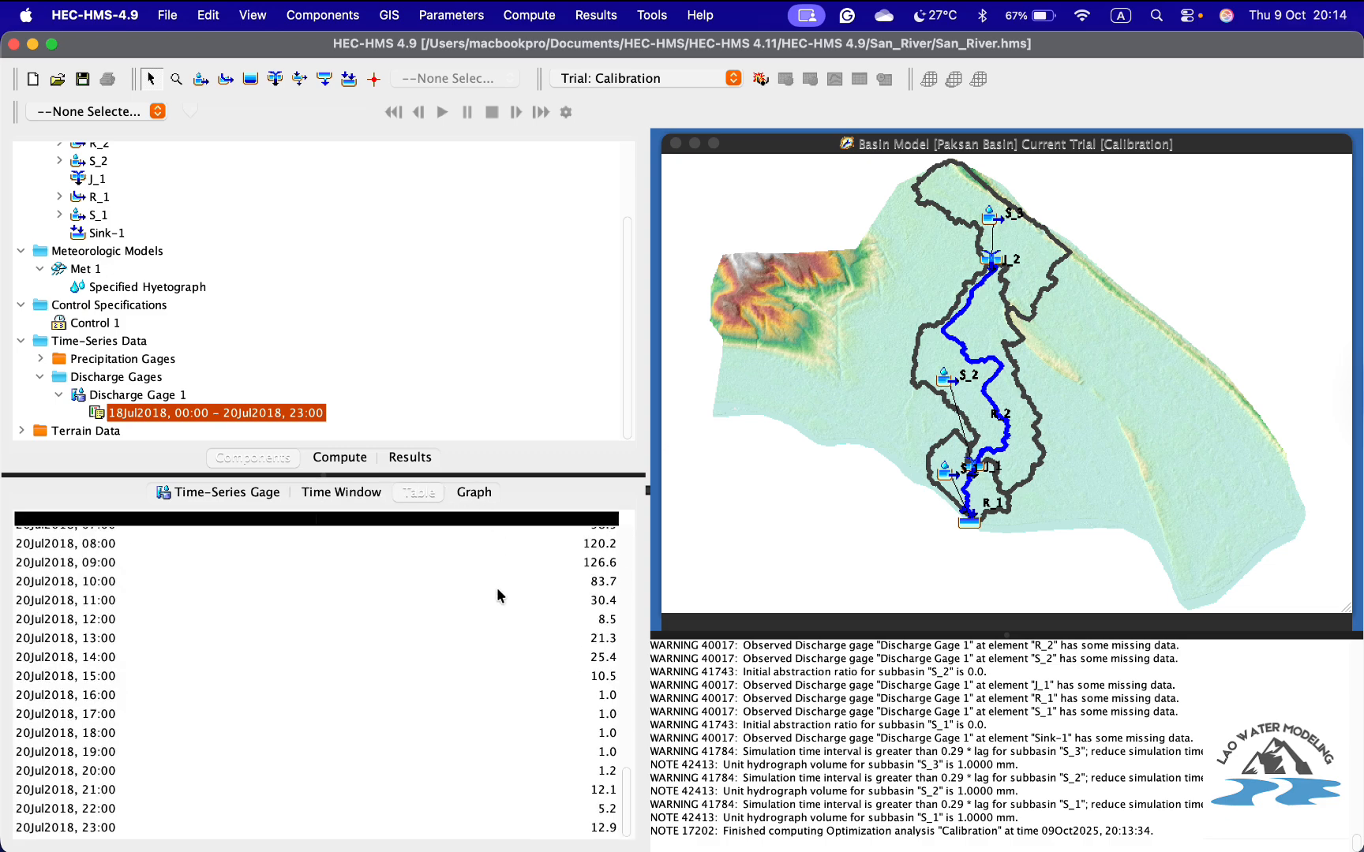
pyautogui.click(474, 493)
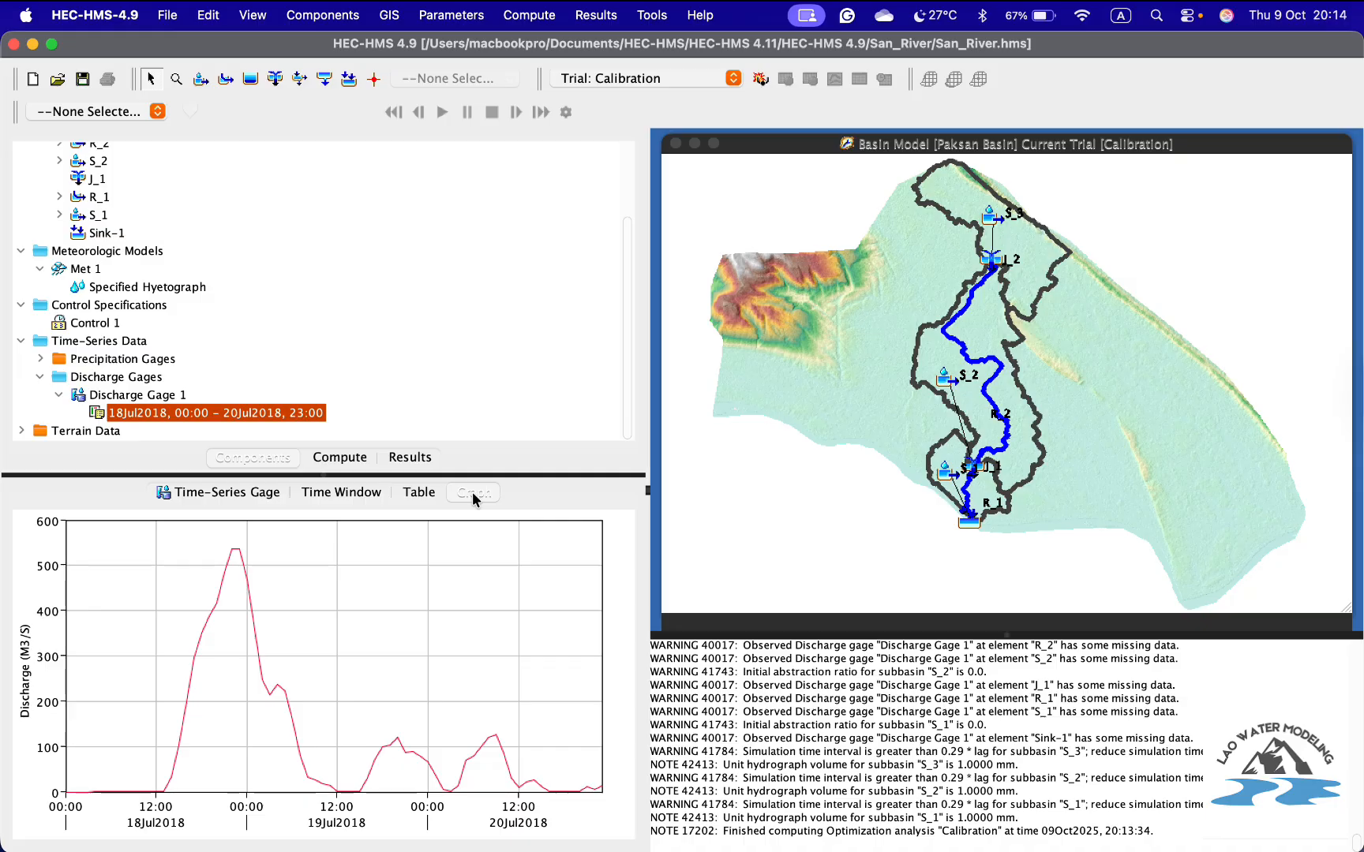
# - Set the Calibration trial's start date to 18Jul2018 and save the project
pyautogui.click(338, 459)
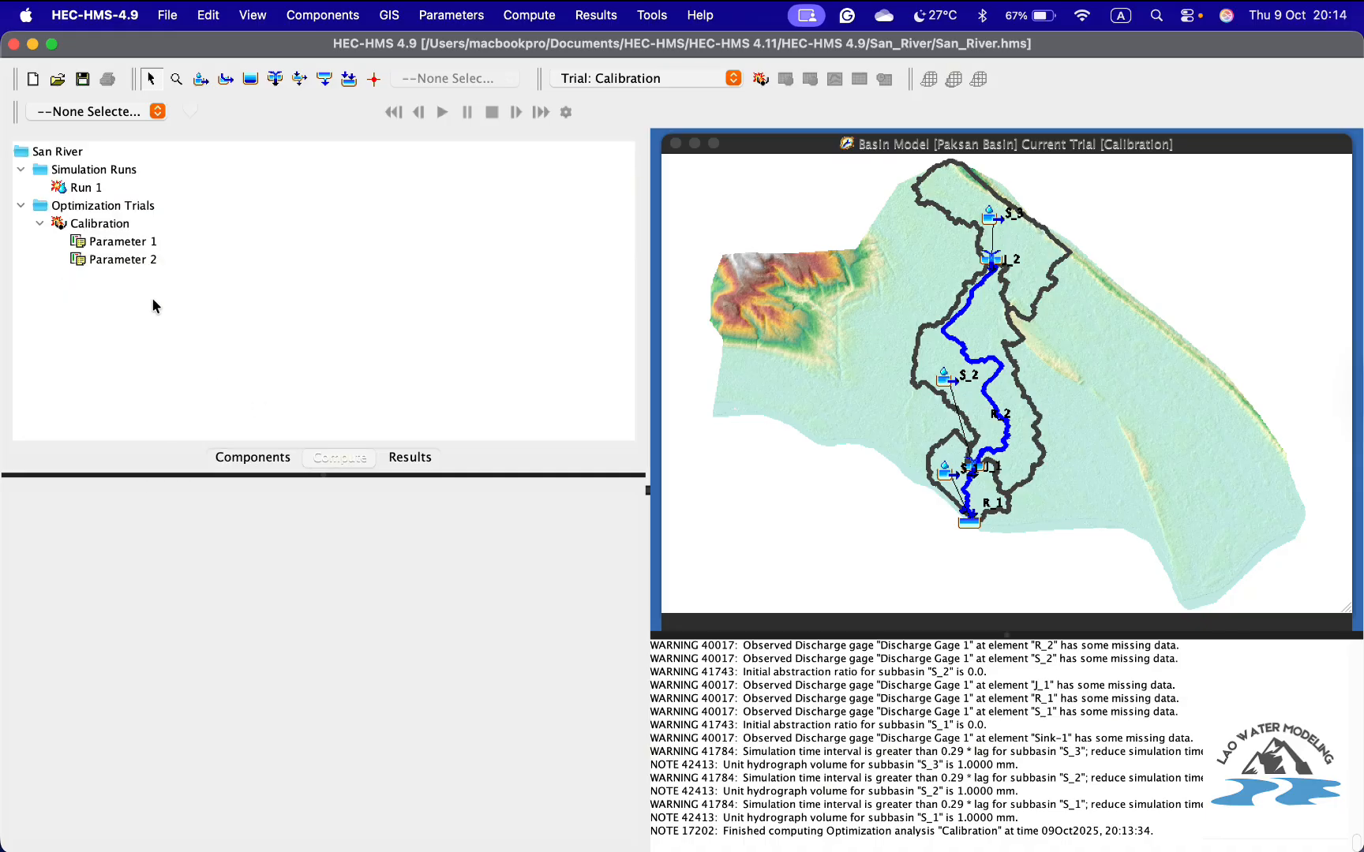
pyautogui.click(98, 228)
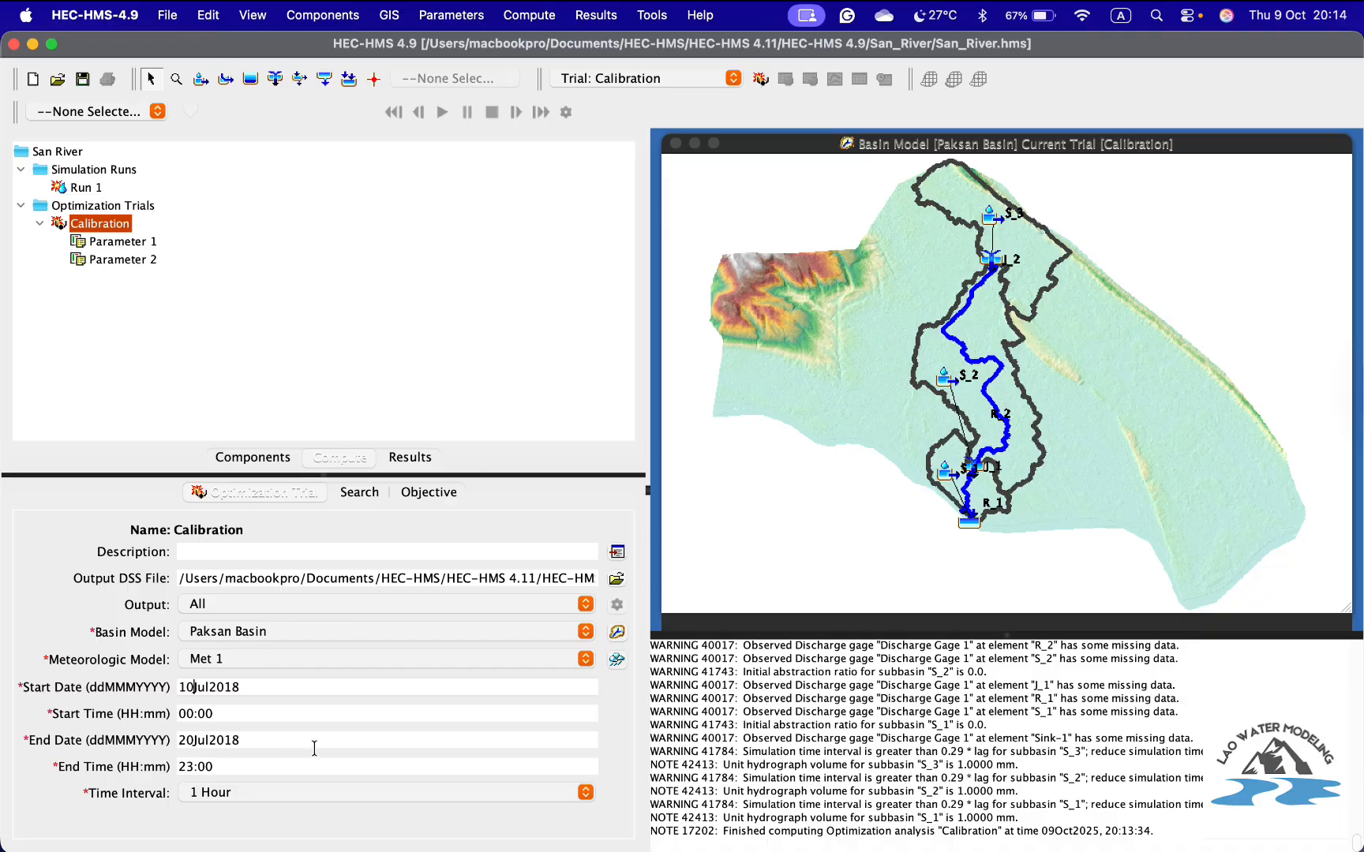
pyautogui.press('BackSpace')
pyautogui.write('8')
pyautogui.click(83, 80)
# - Check the Calibration trial's search and objective settings, and recompute the trial
pyautogui.click(359, 492)
pyautogui.click(414, 493)
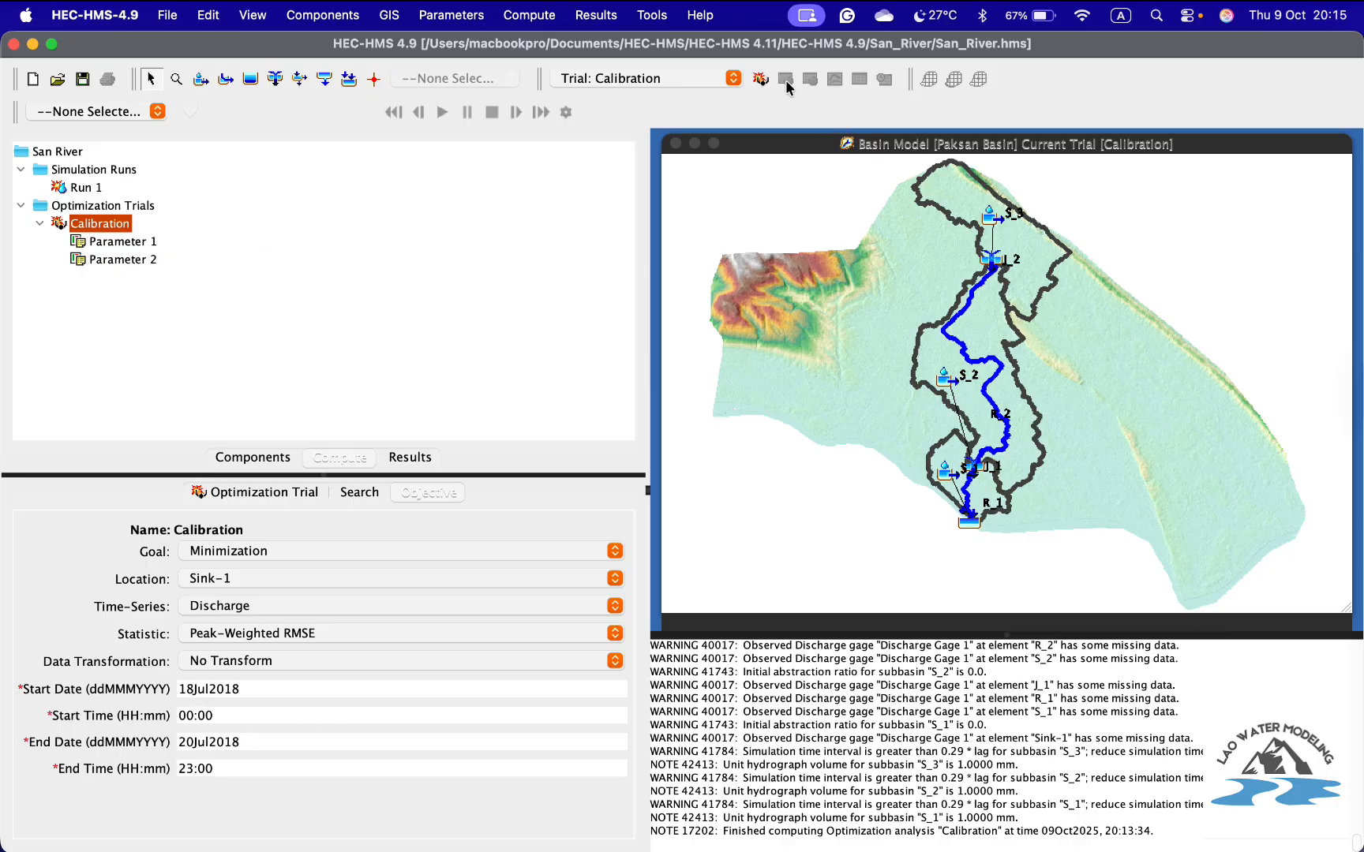
pyautogui.click(761, 79)
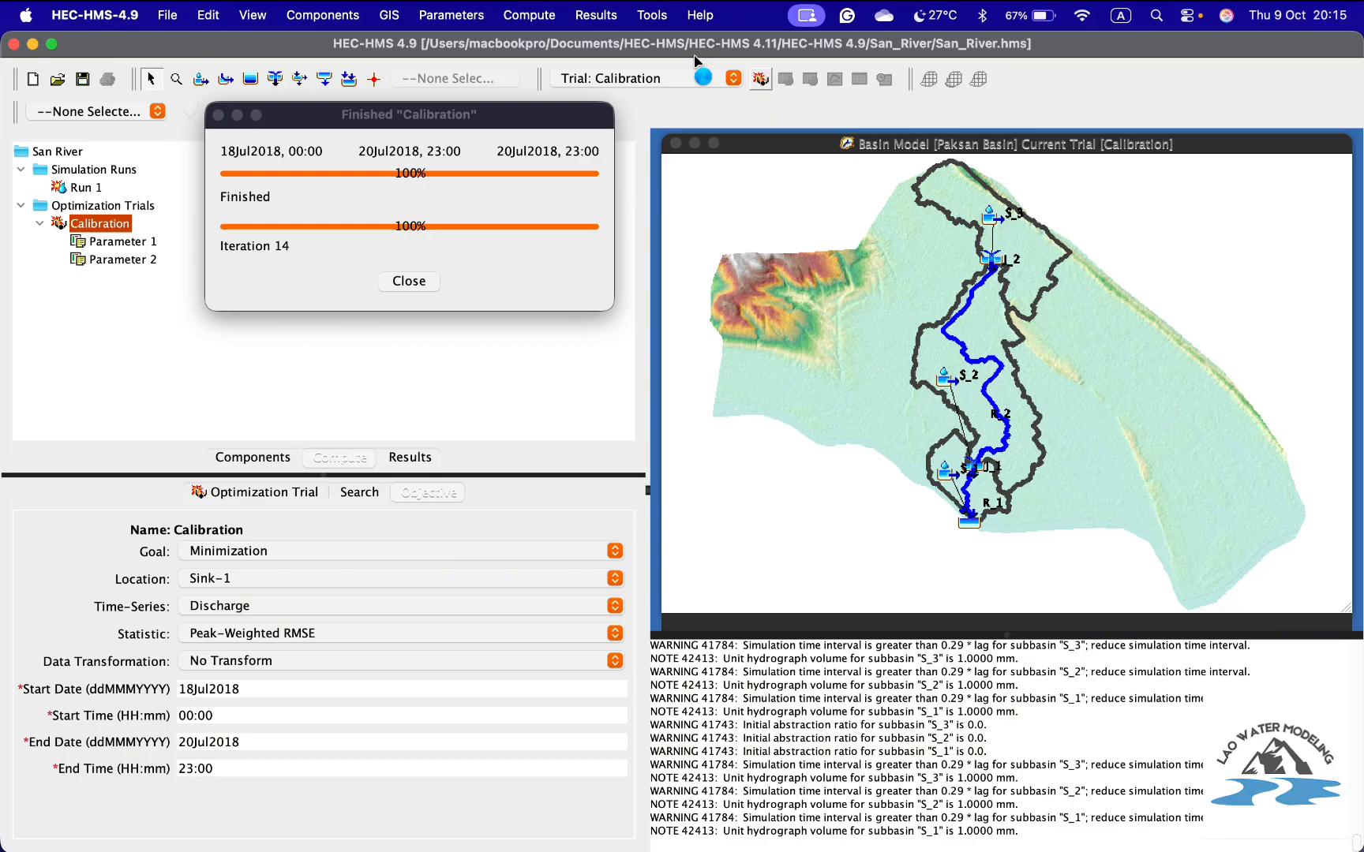
pyautogui.click(408, 281)
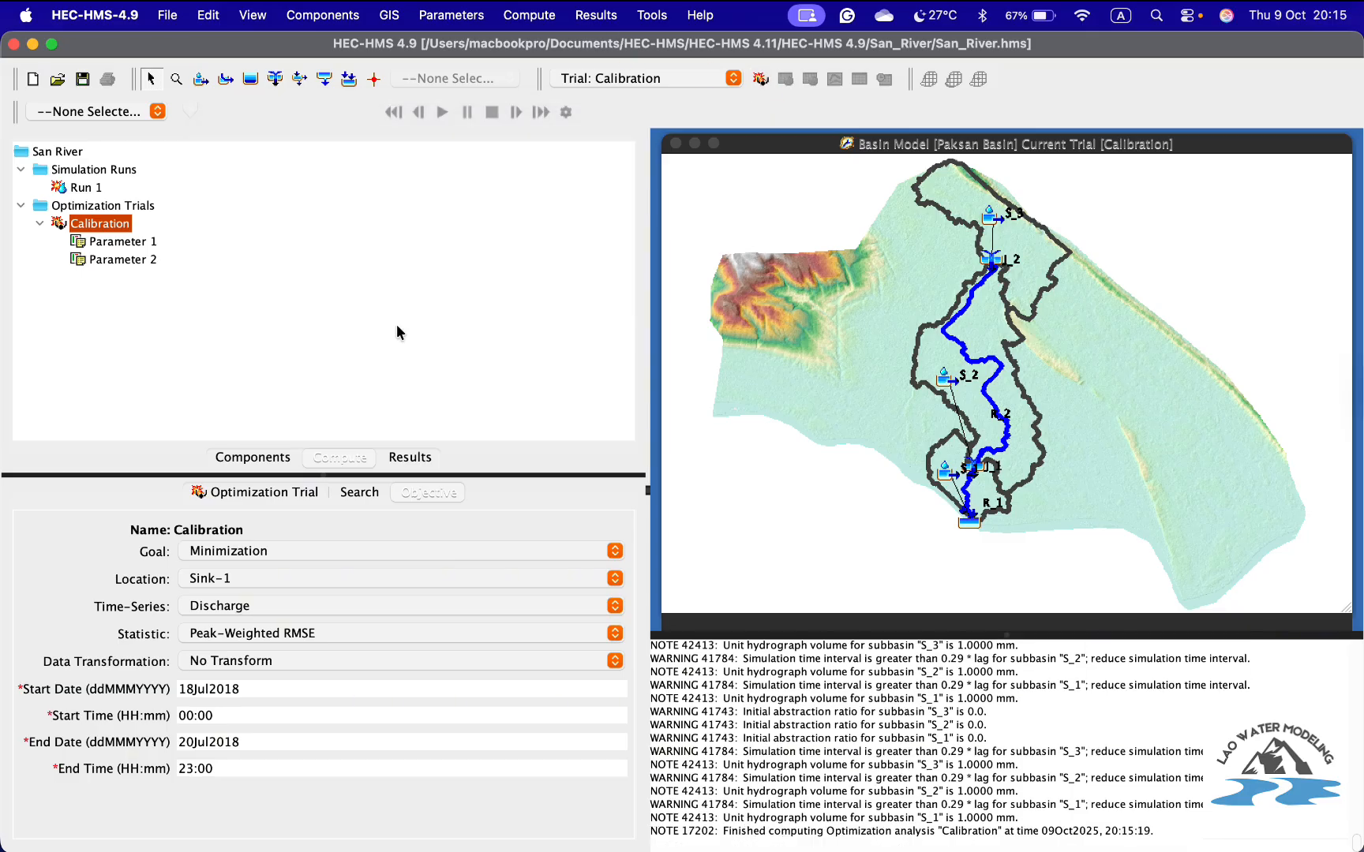
# - Open the Sink-1 result graph for the recomputed Calibration trial and enlarge its window
pyautogui.click(414, 457)
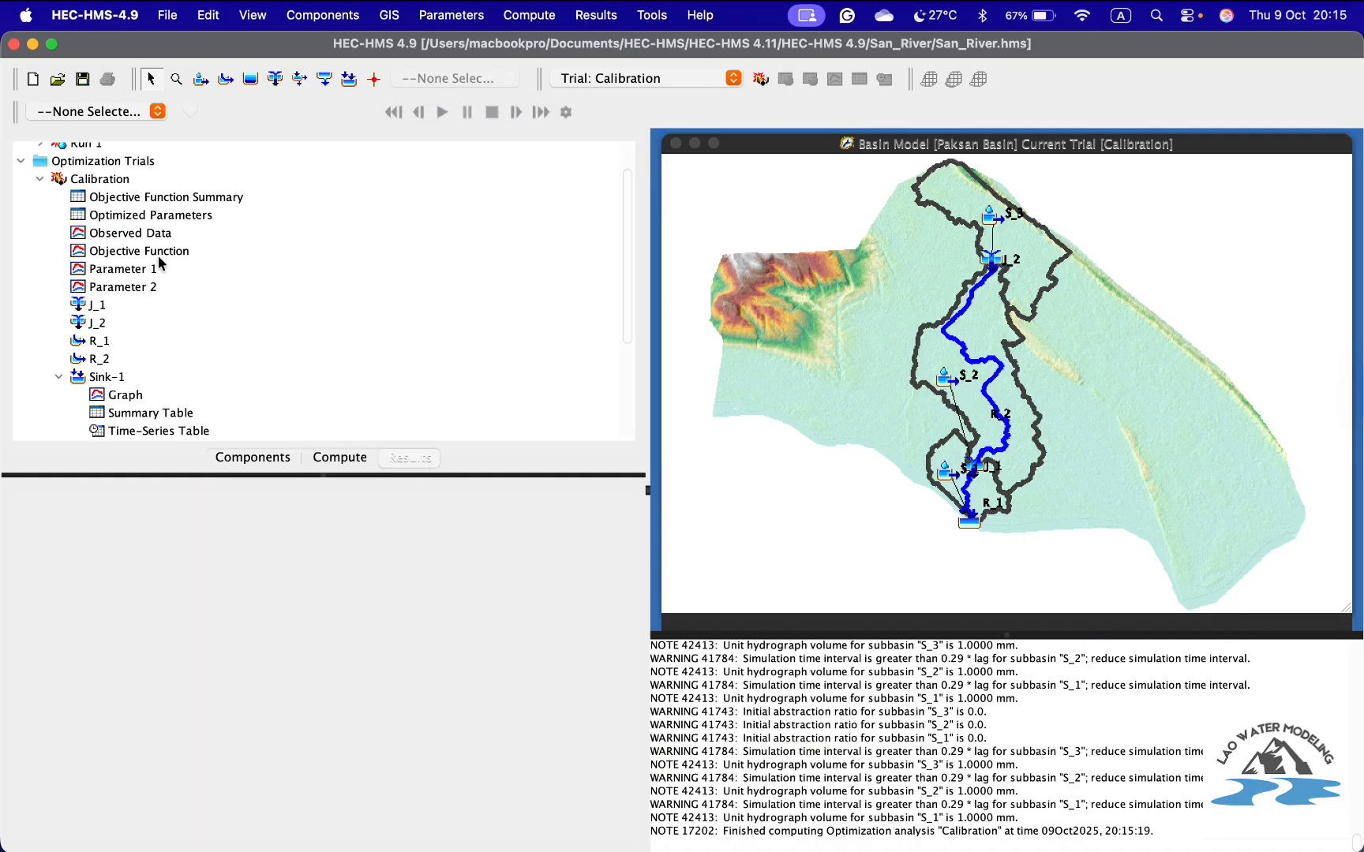
pyautogui.click(111, 375)
pyautogui.click(120, 394)
pyautogui.moveTo(771, 502); pyautogui.dragTo(1359, 633)
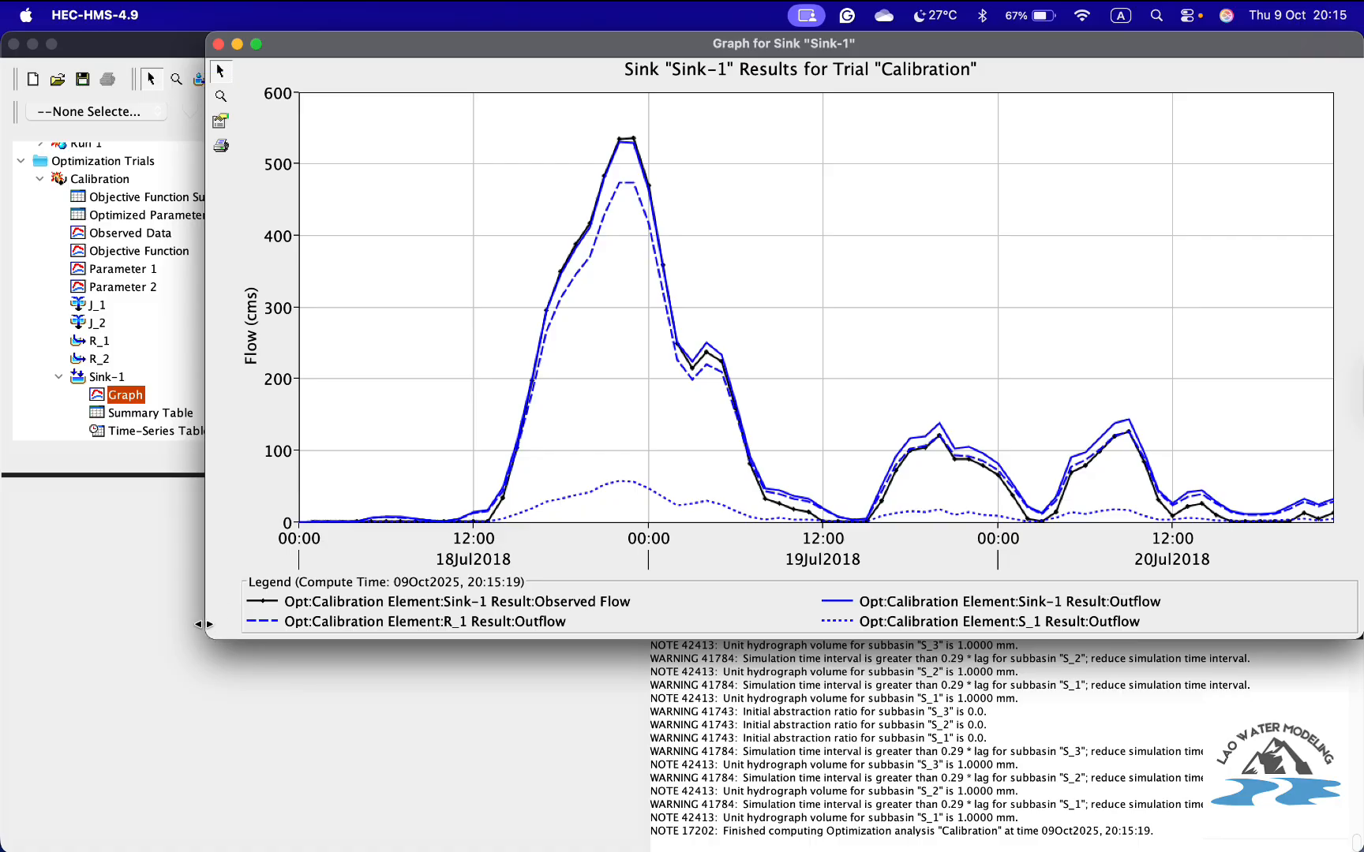
pyautogui.moveTo(204, 626); pyautogui.dragTo(69, 709)
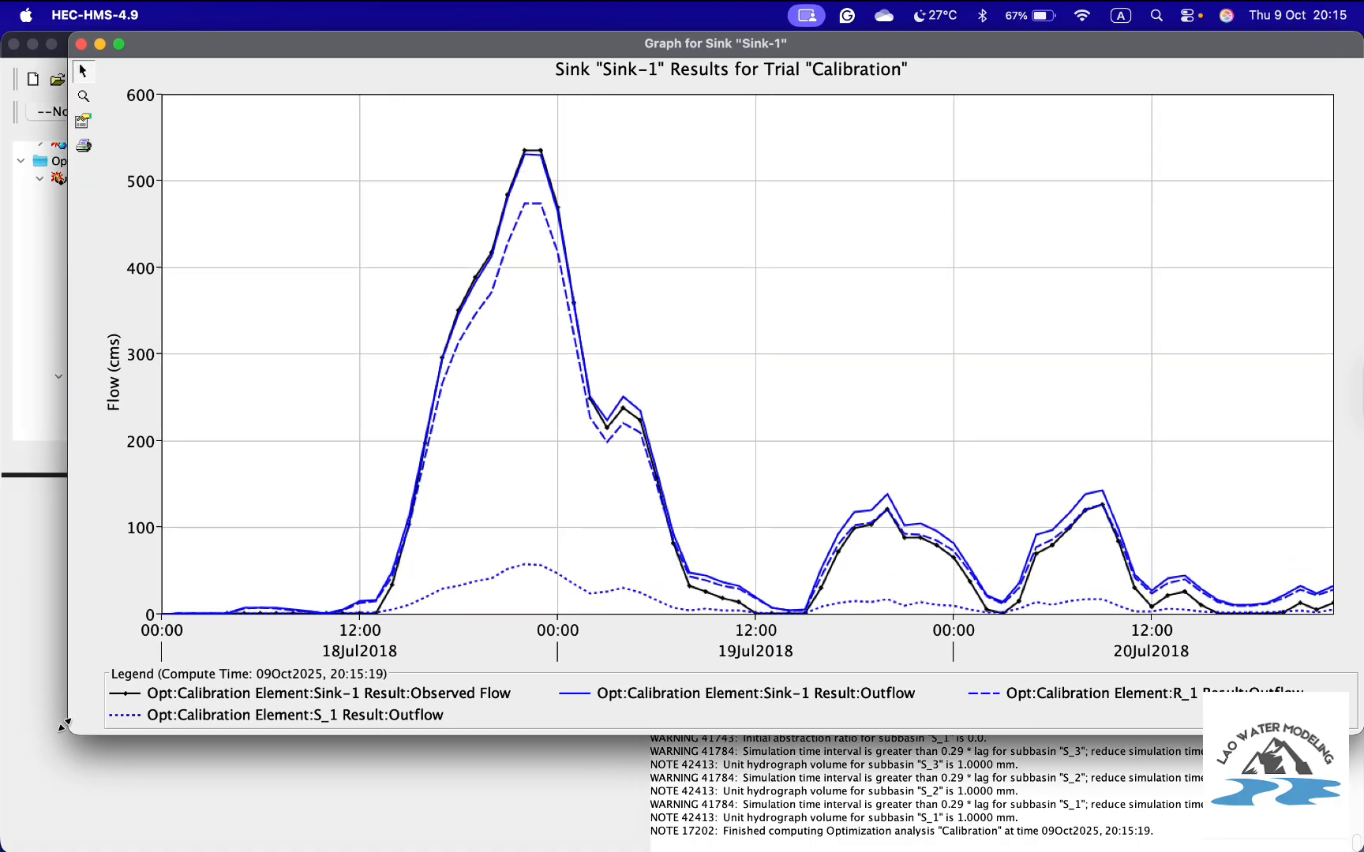
# - In the graph's properties, turn off drawing and legend display for the S_1 Outflow curve
pyautogui.click(79, 121)
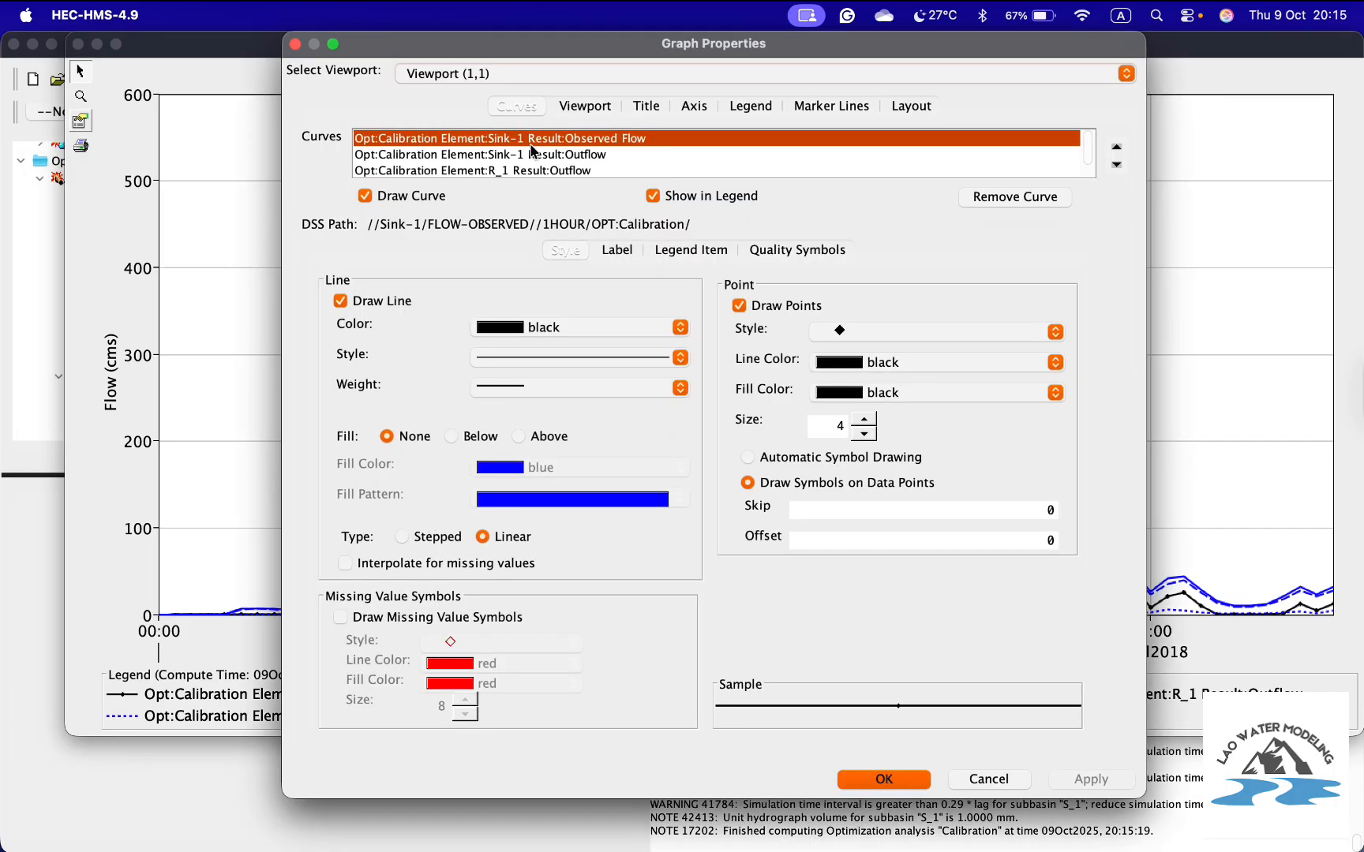
pyautogui.click(588, 157)
pyautogui.scroll(-1, 588, 170)
pyautogui.click(573, 171)
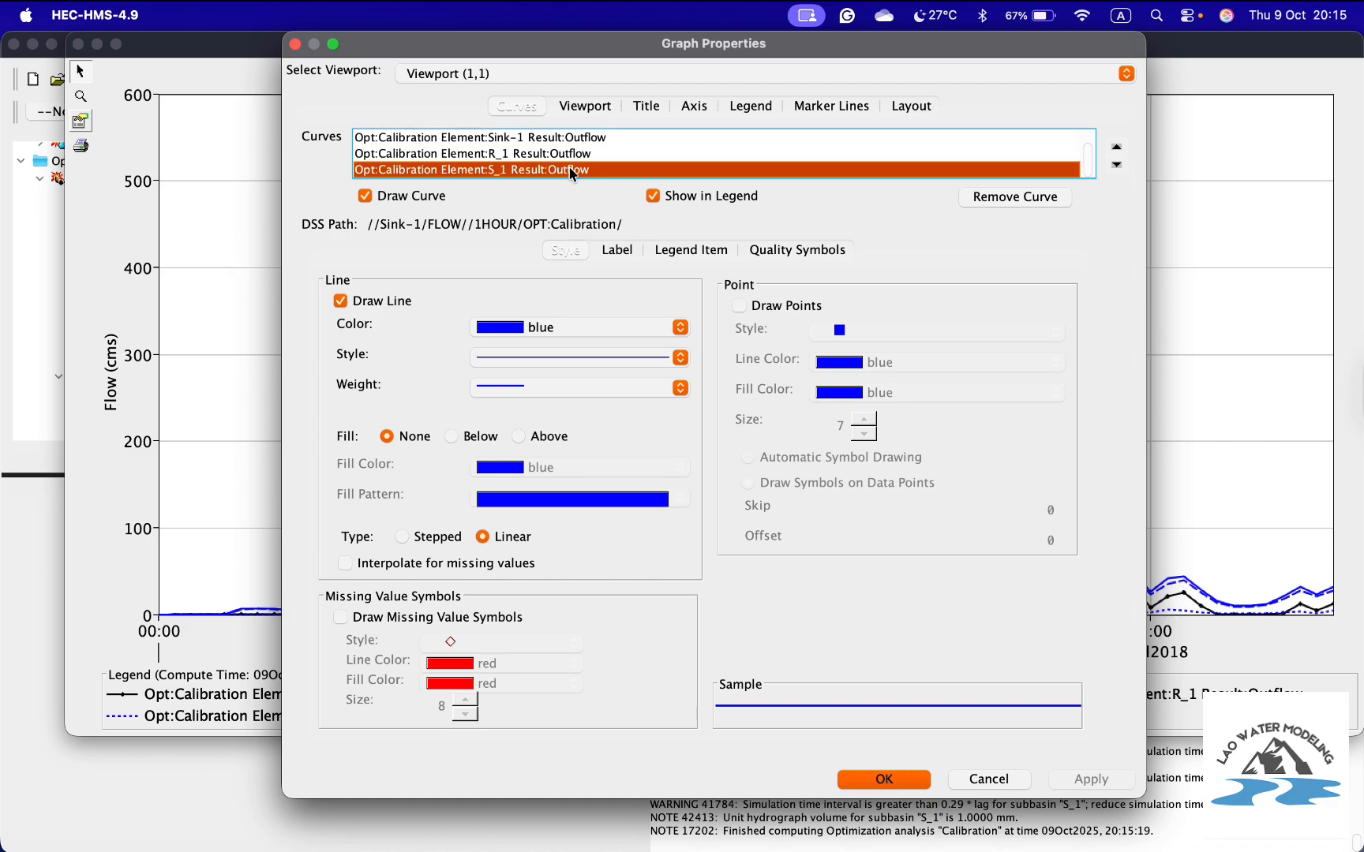
pyautogui.click(655, 196)
pyautogui.click(365, 196)
# - Turn off drawing and legend display for the R_1 Outflow curve, and apply the graph property changes
pyautogui.click(457, 154)
pyautogui.click(654, 196)
pyautogui.click(365, 196)
pyautogui.scroll(1, 544, 150)
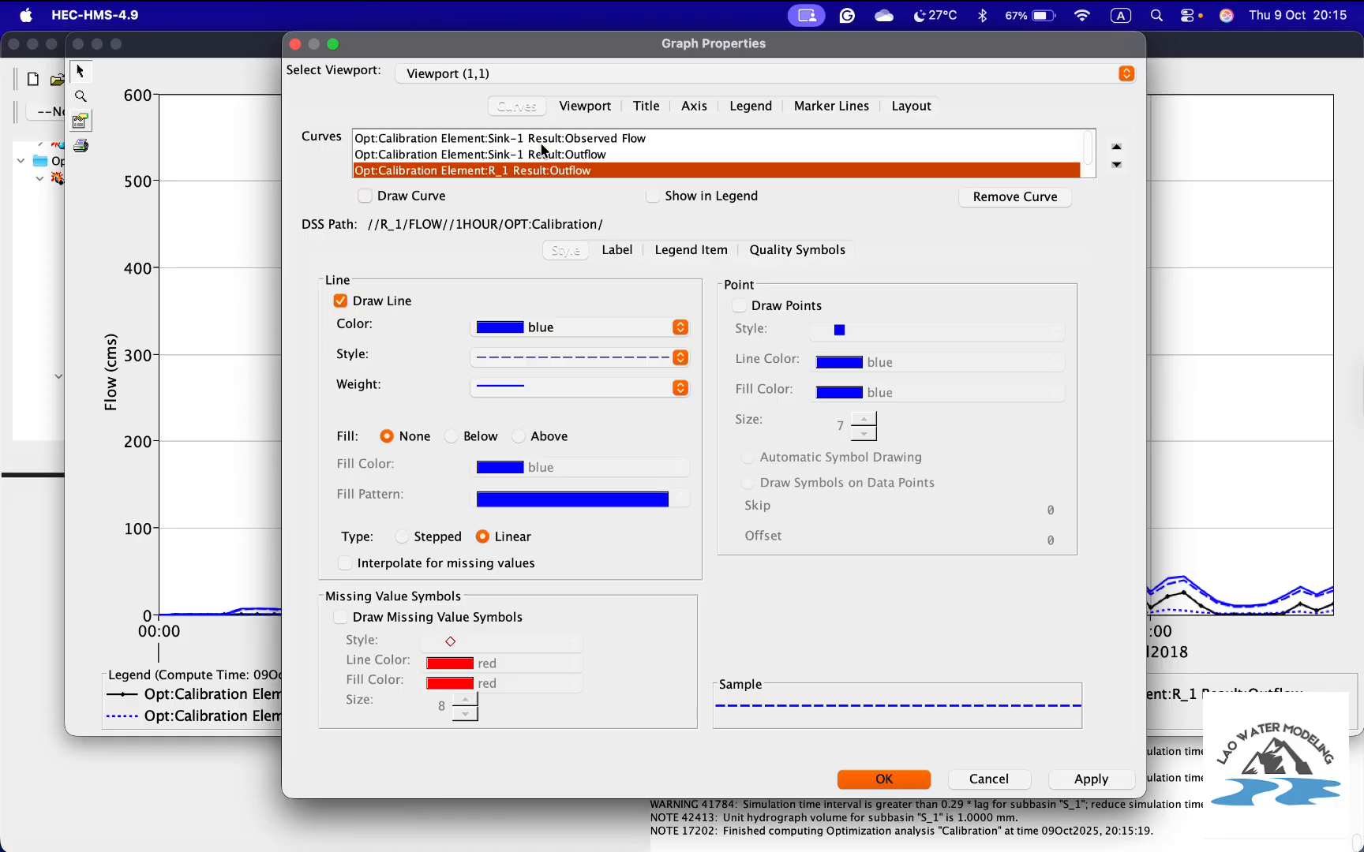
pyautogui.click(588, 139)
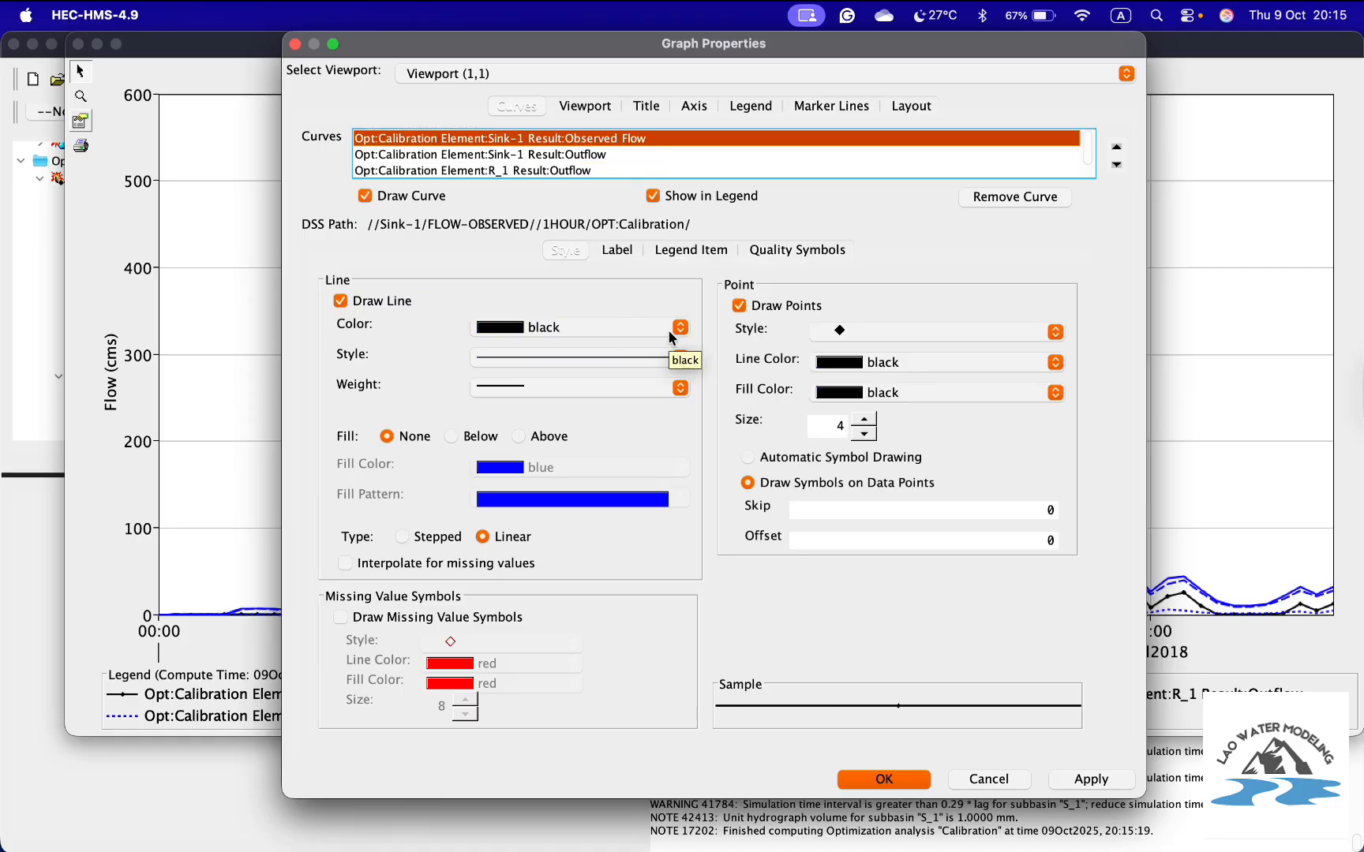
pyautogui.click(599, 156)
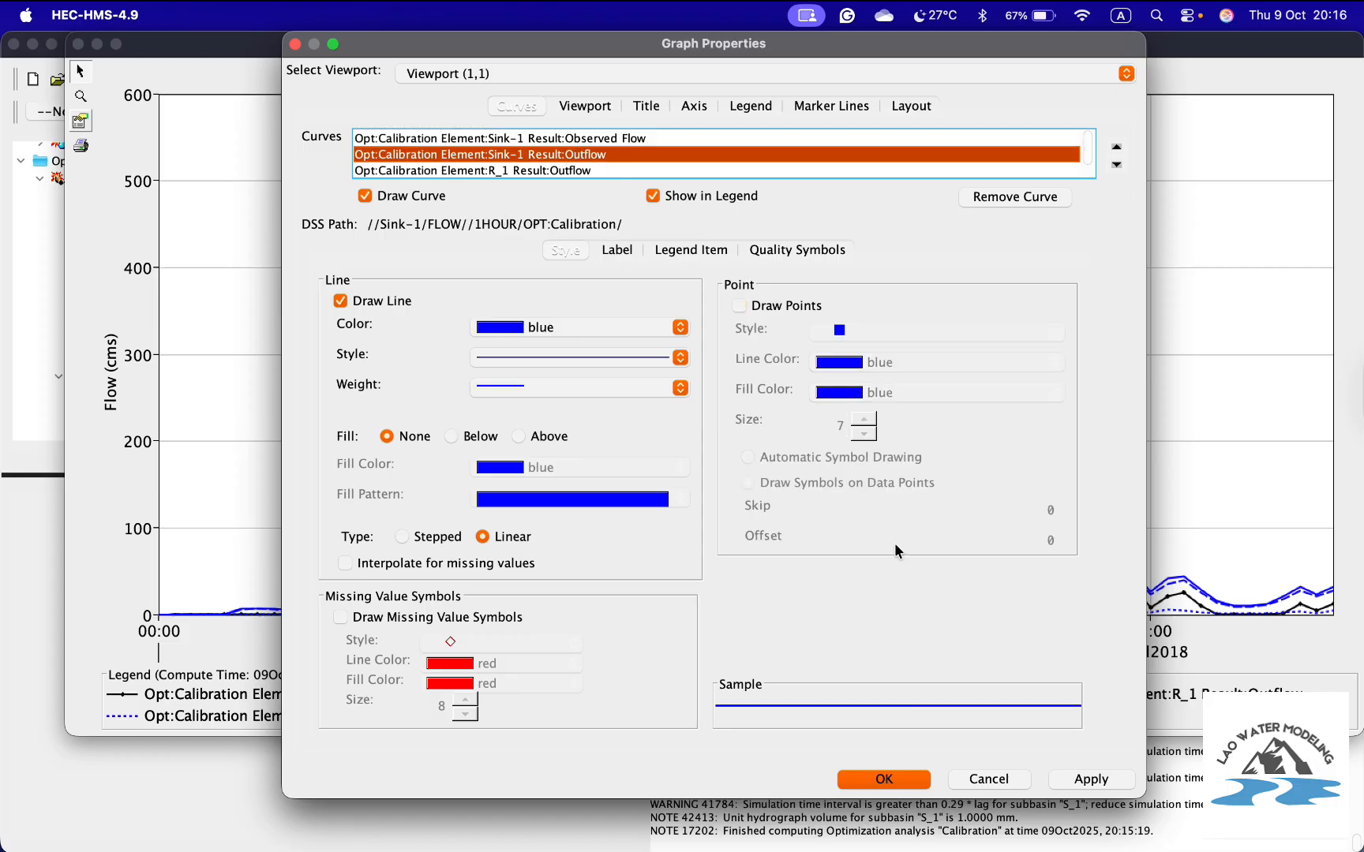
pyautogui.click(1089, 782)
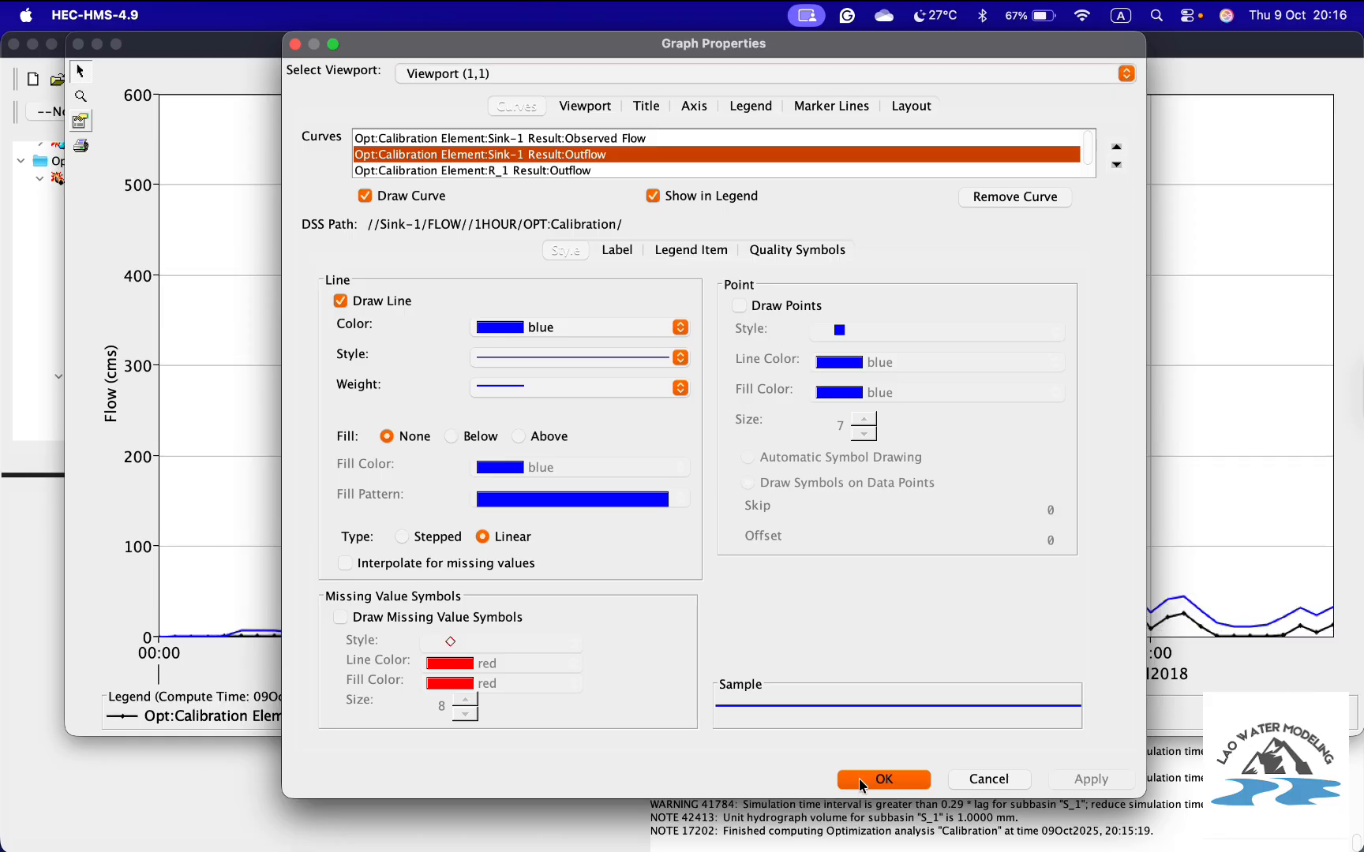
pyautogui.click(864, 784)
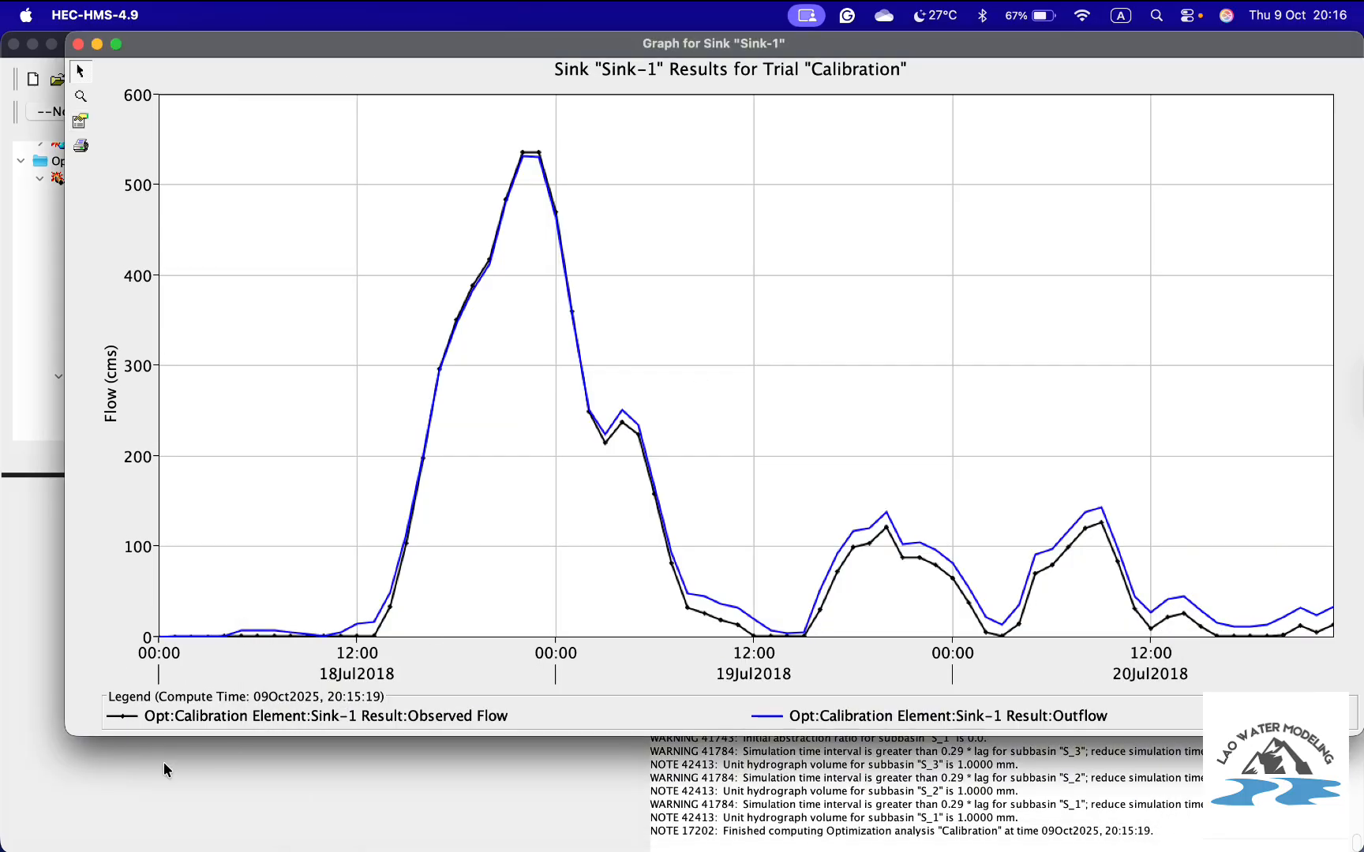
# - Enlarge and close the Sink-1 graph, and open the Calibration trial's summary table for Sink-1
pyautogui.moveTo(76, 736); pyautogui.dragTo(76, 765)
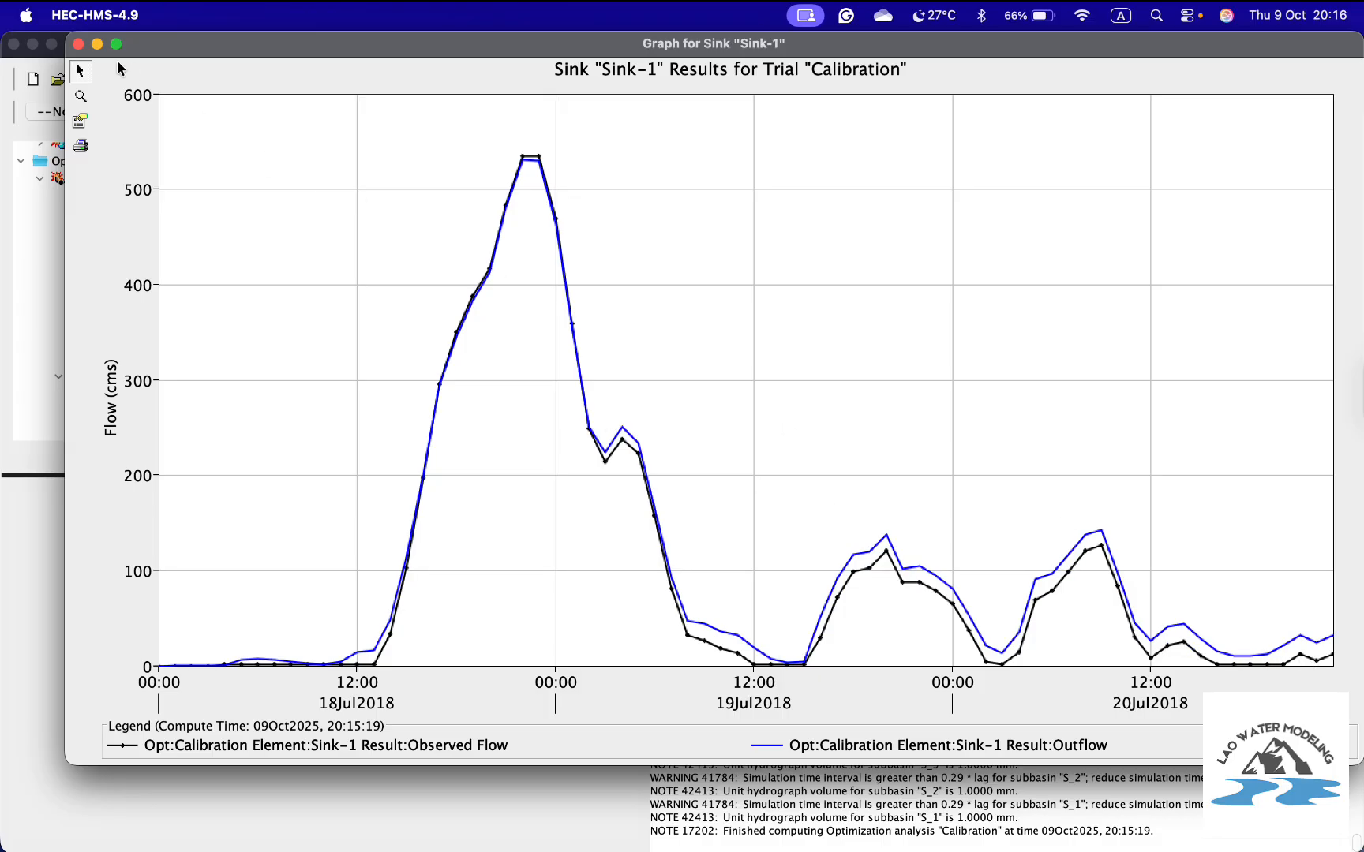
pyautogui.click(78, 43)
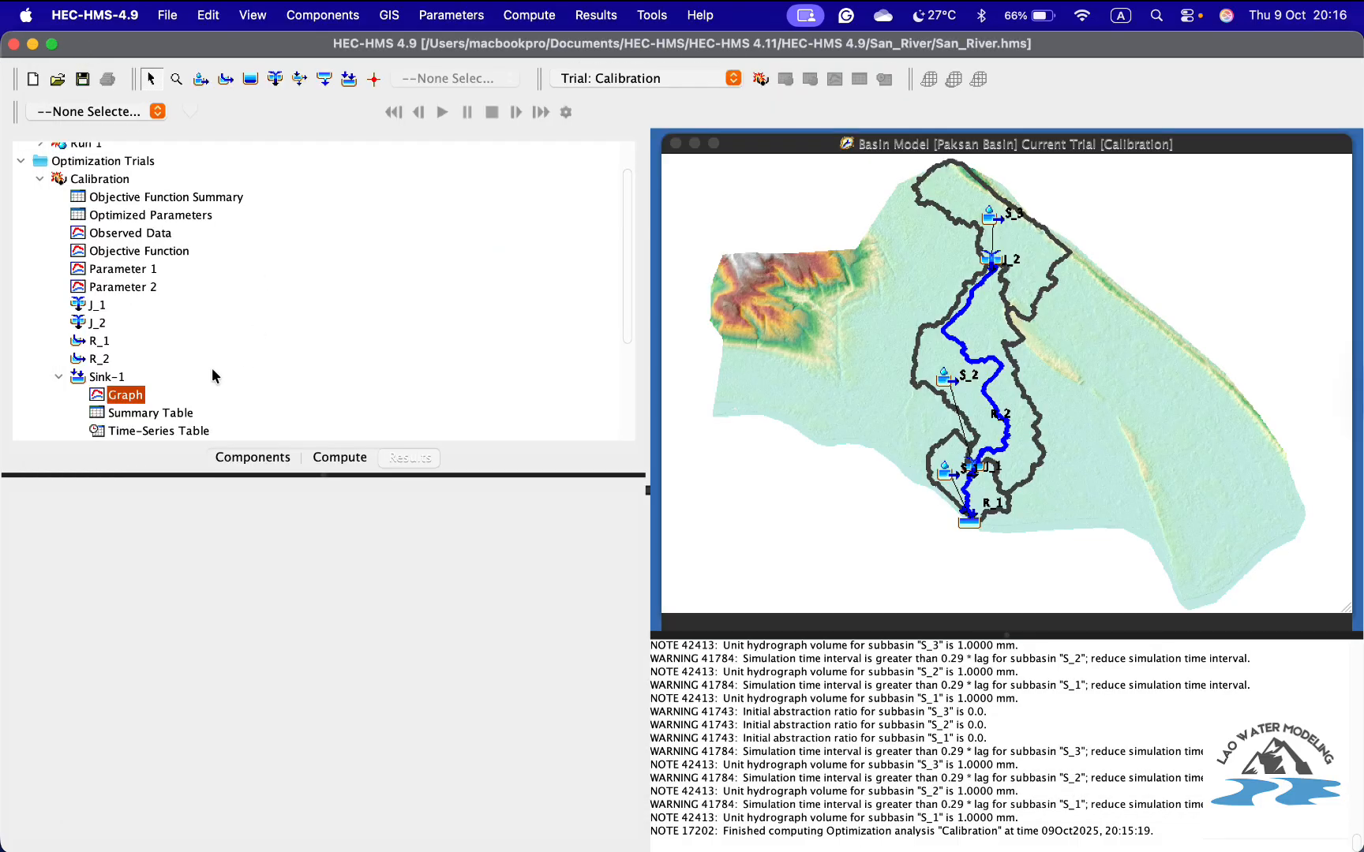
pyautogui.scroll(-5, 213, 368)
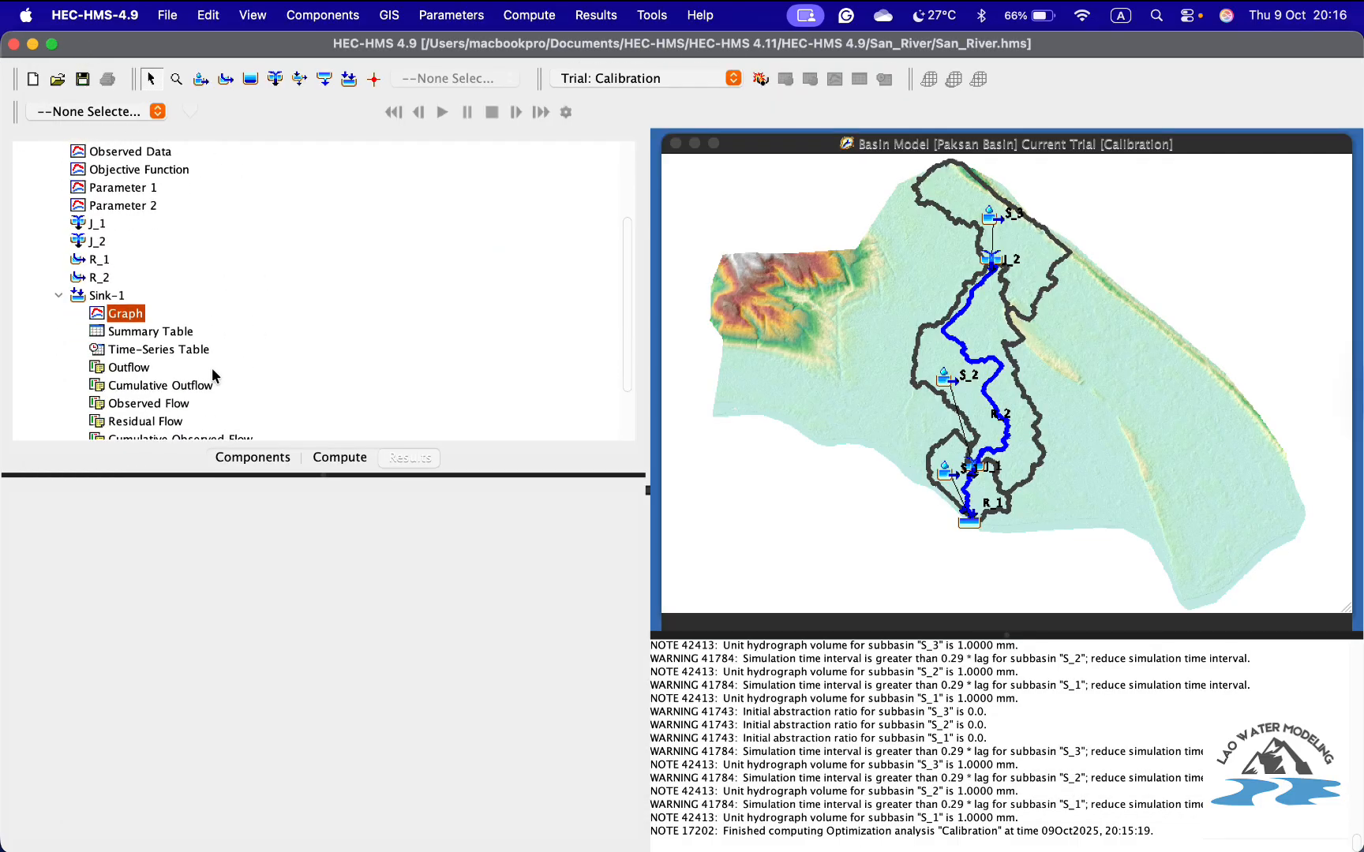
pyautogui.click(176, 332)
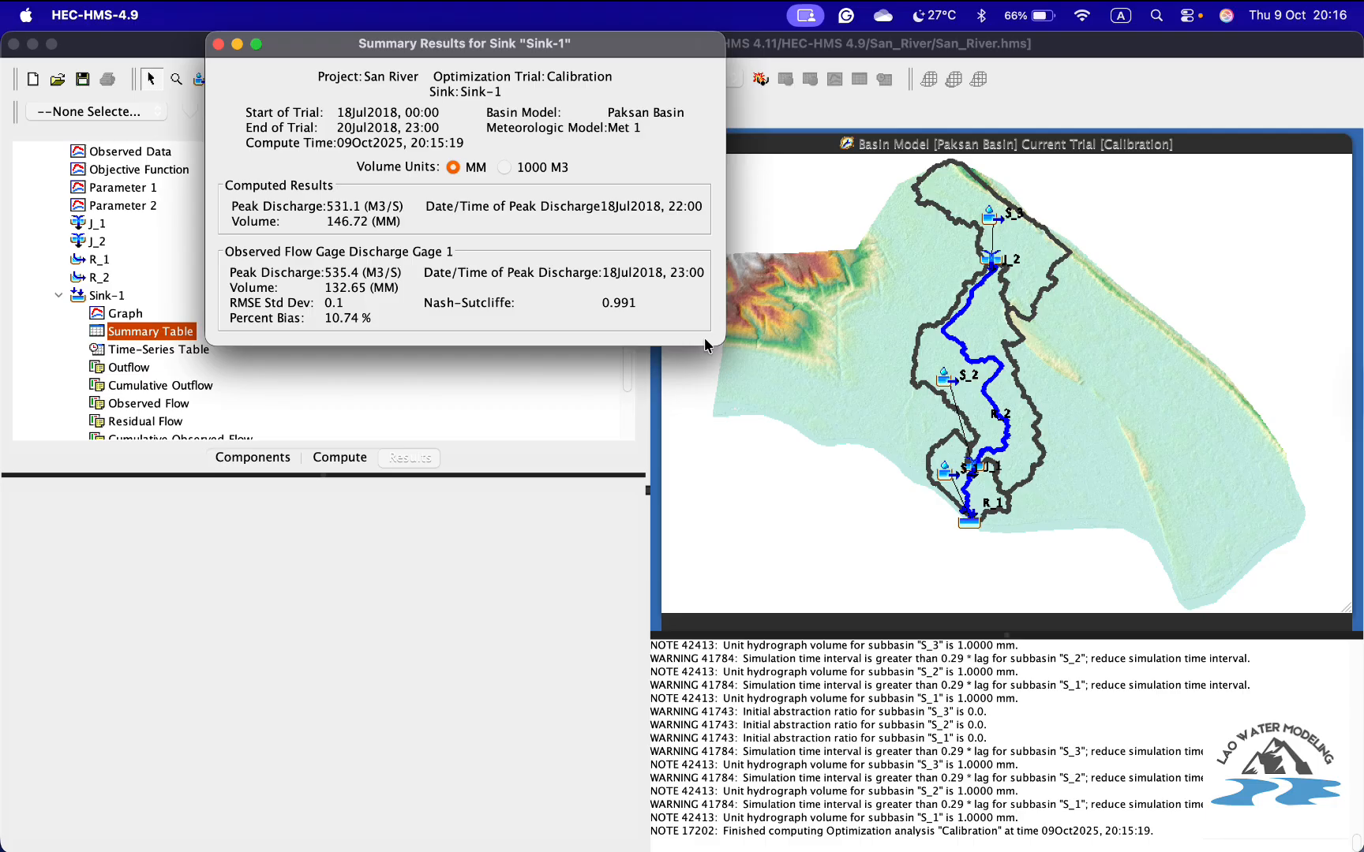
# - Enlarge the Sink-1 summary results, switch the volume units to 1000 M3, and close the summary
pyautogui.moveTo(723, 344); pyautogui.dragTo(1337, 632)
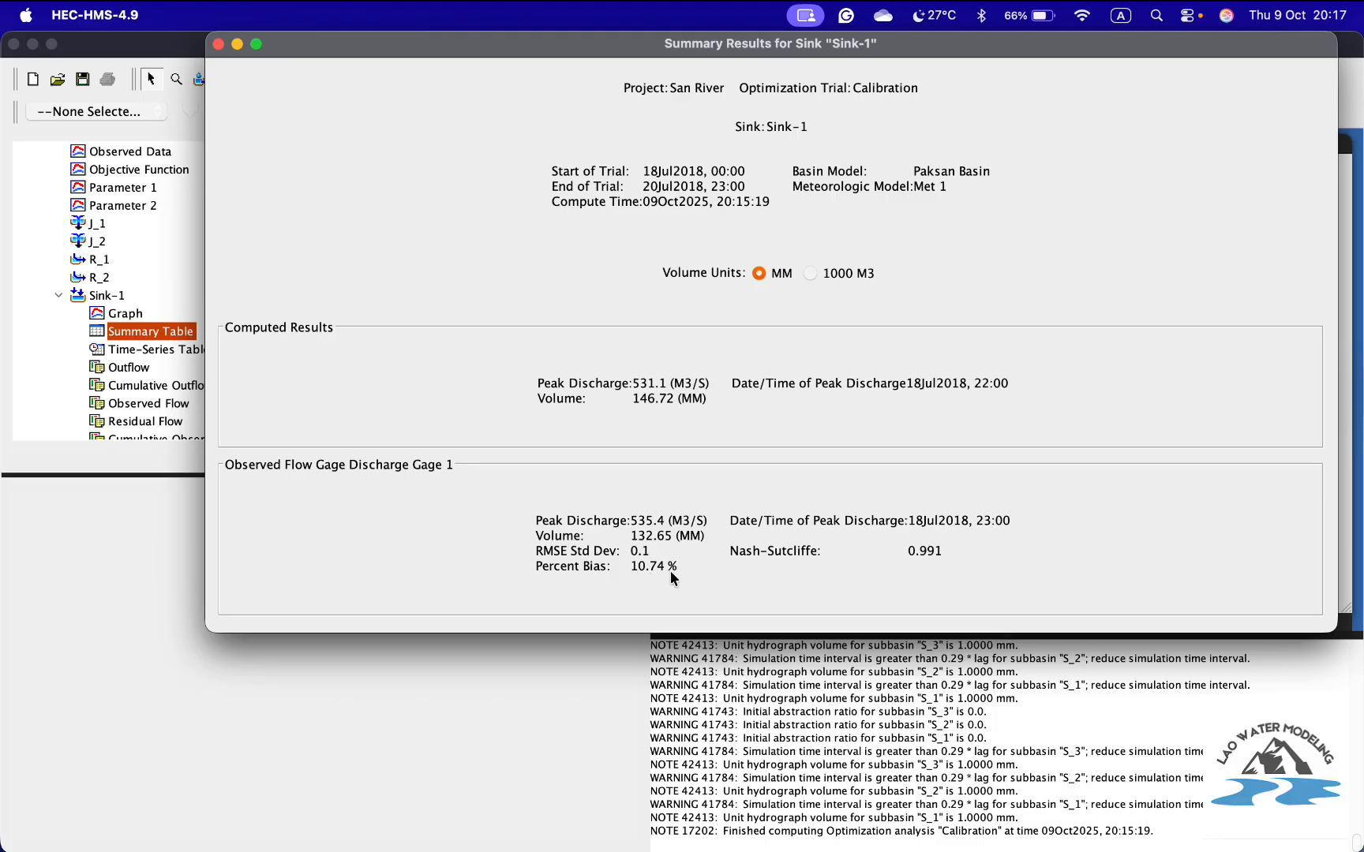
pyautogui.click(810, 273)
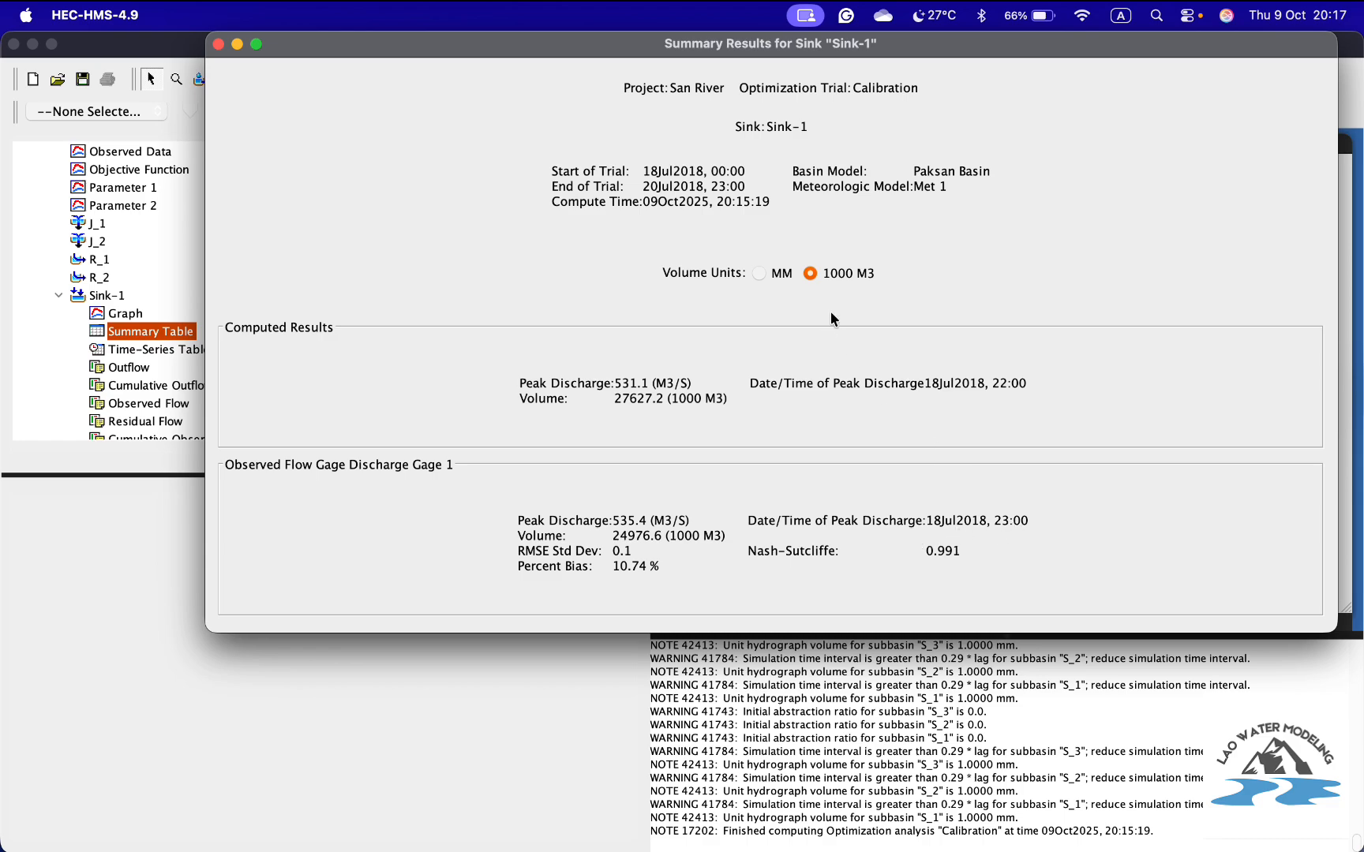
pyautogui.click(218, 46)
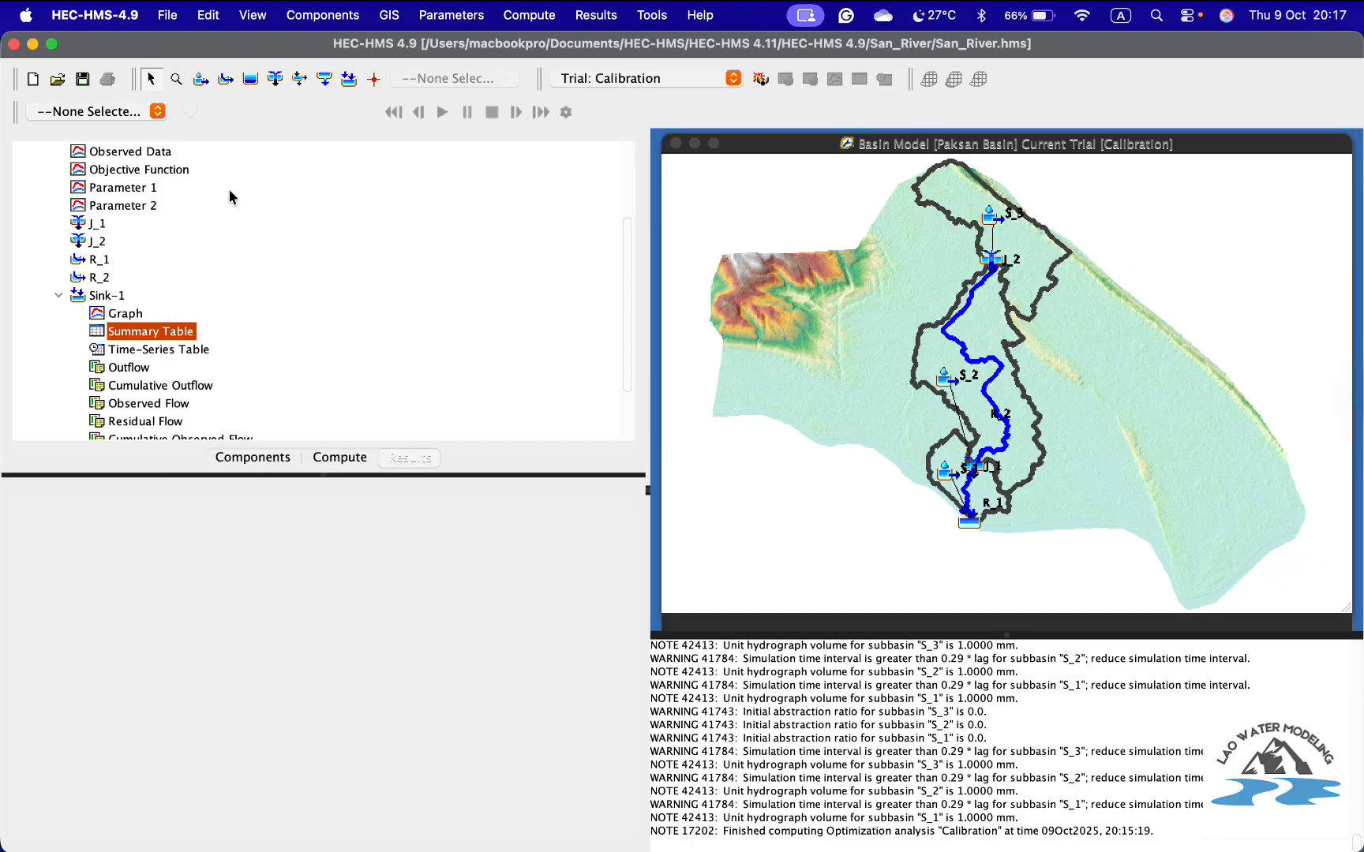
# - Preview the Observed Flow time series for Sink-1 in the Calibration trial's results
pyautogui.scroll(-1, 197, 358)
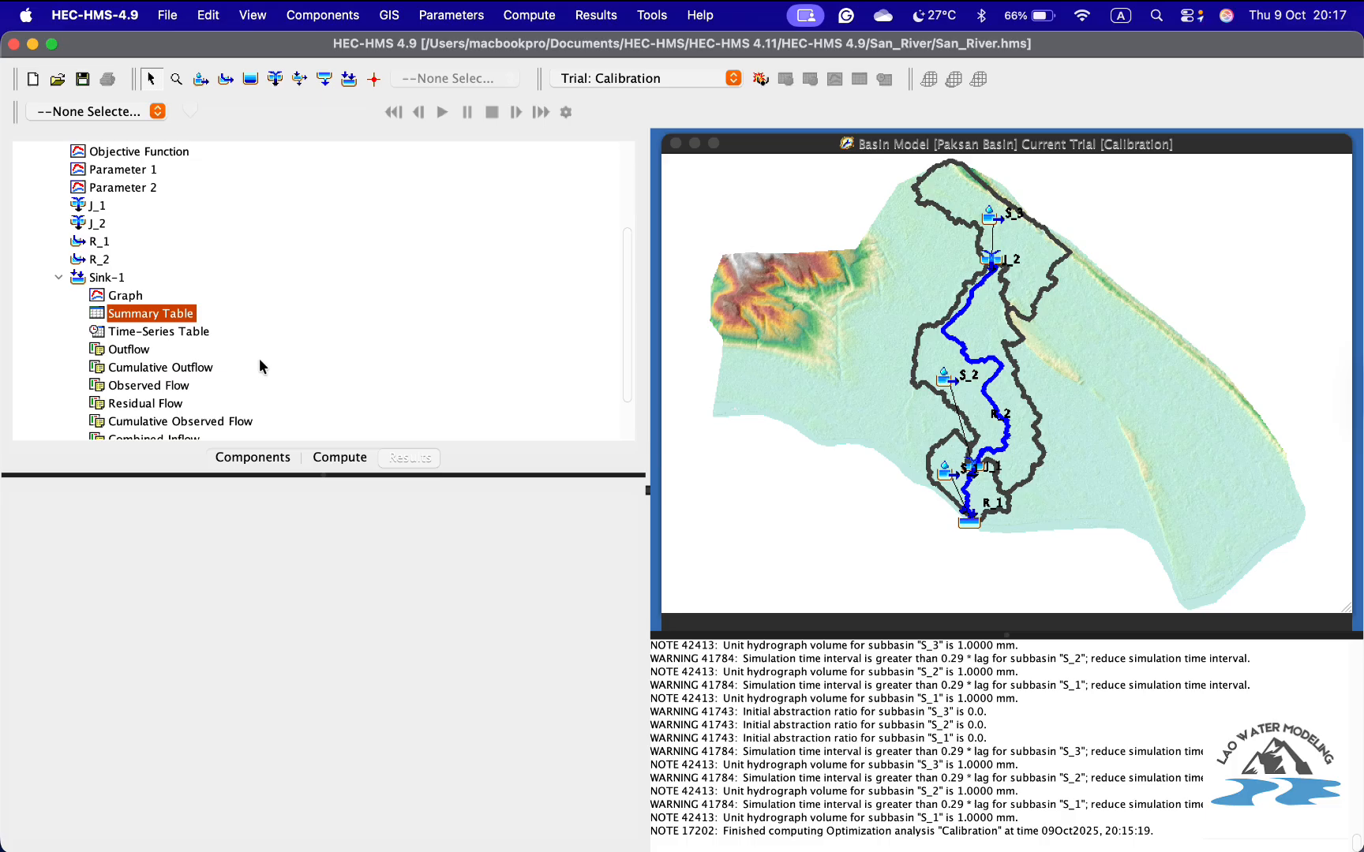
pyautogui.scroll(-3, 265, 367)
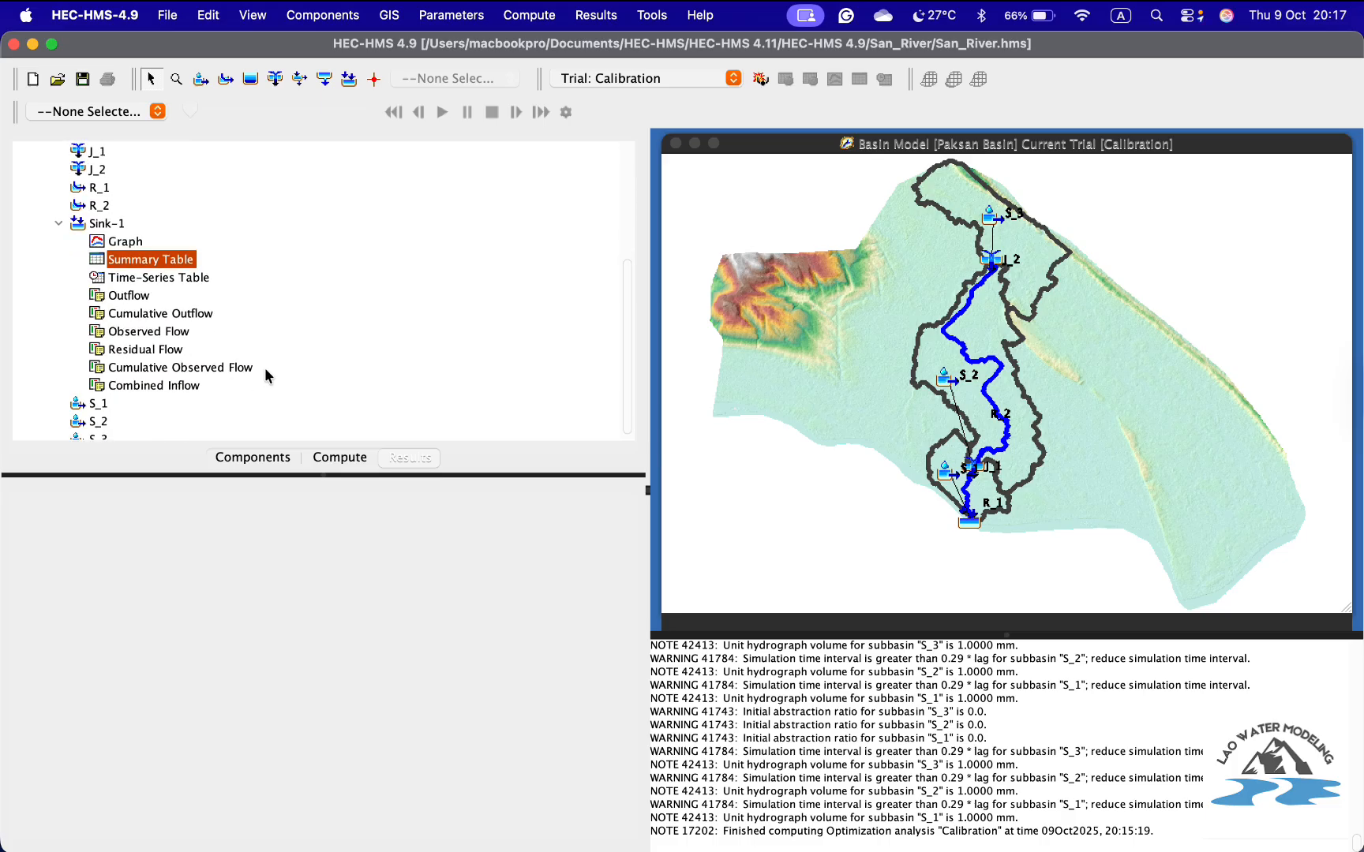
pyautogui.click(156, 333)
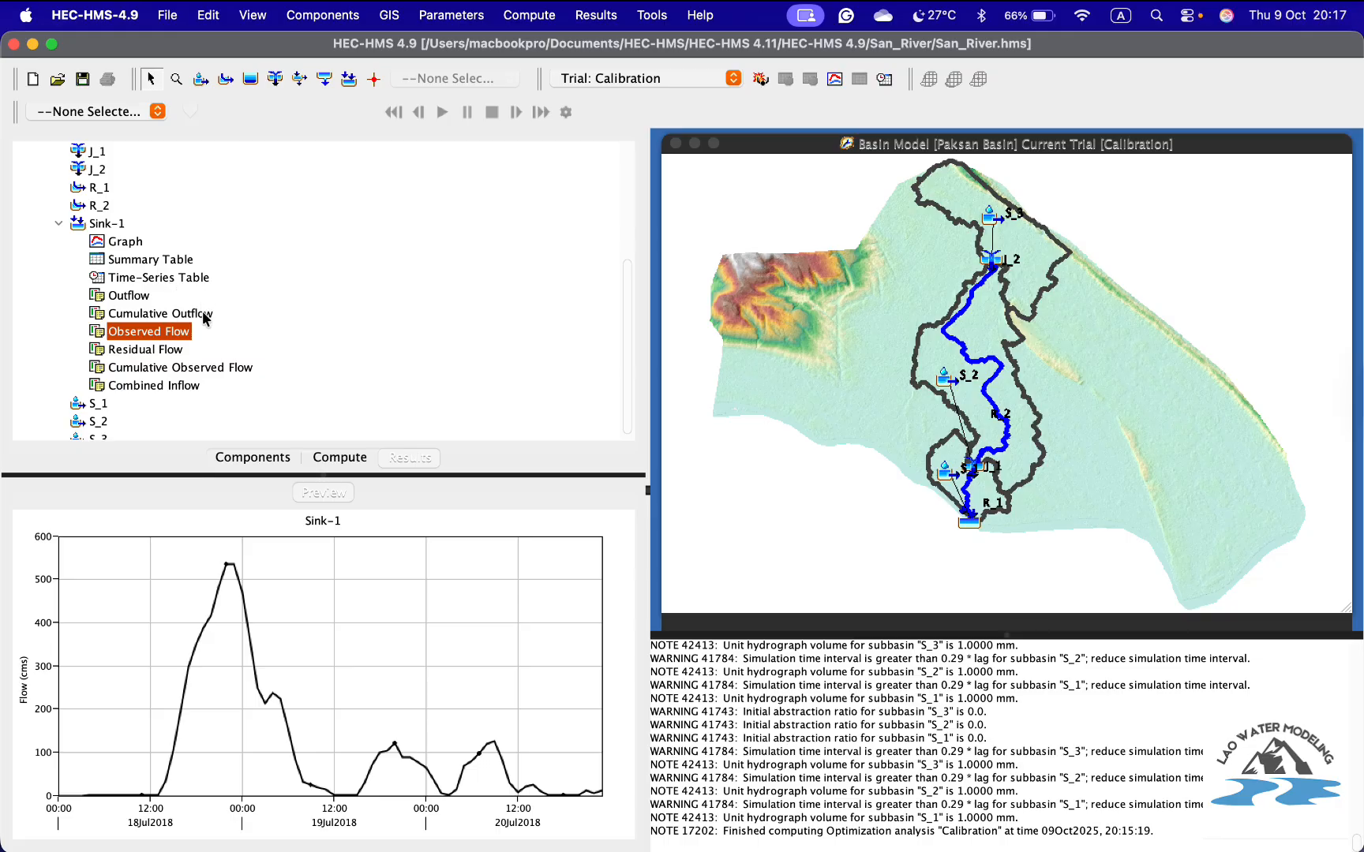
pyautogui.scroll(-1, 213, 362)
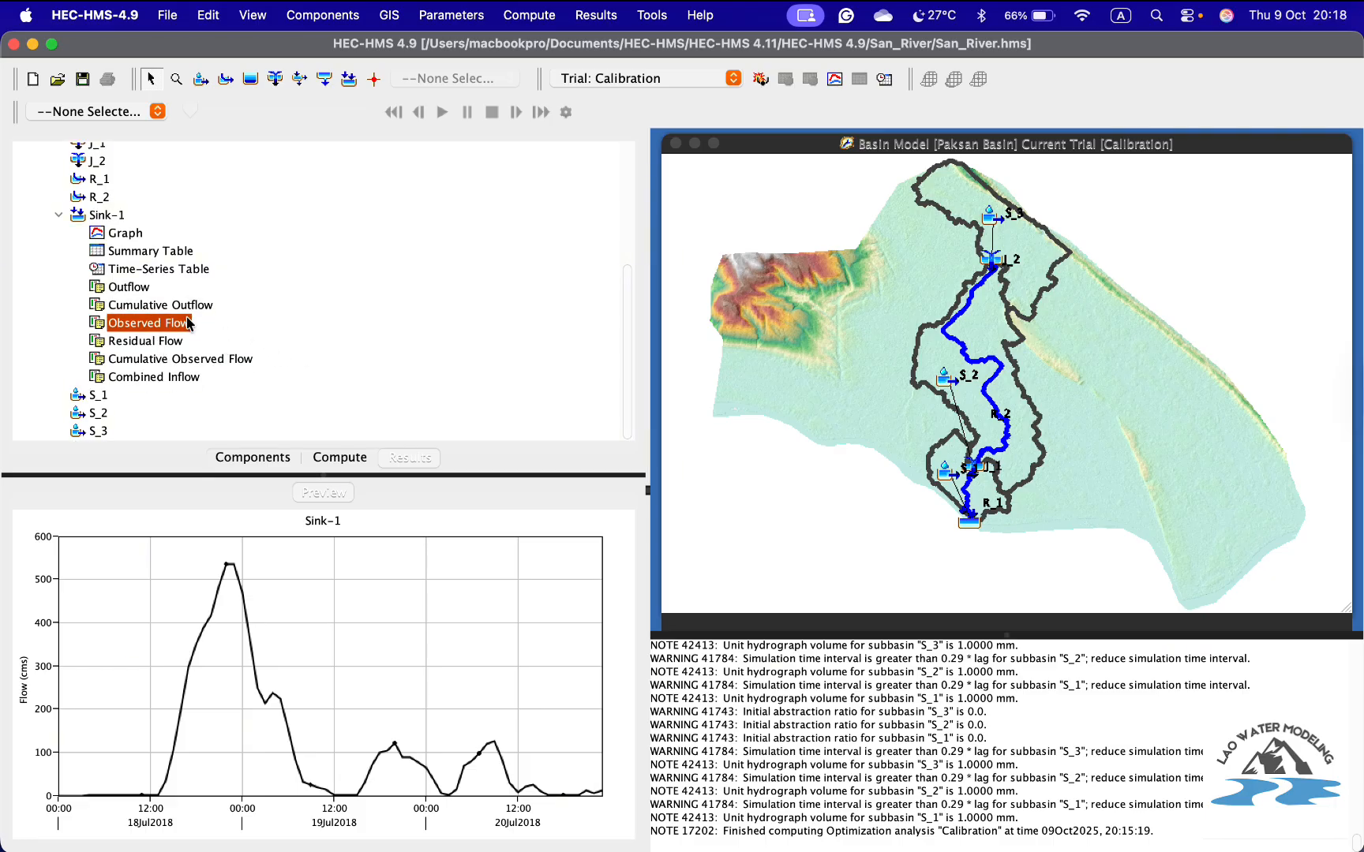
# - Open the Sink-1 time-series table and copy all rows of the Total Inflow and Obs Flow columns
pyautogui.click(162, 269)
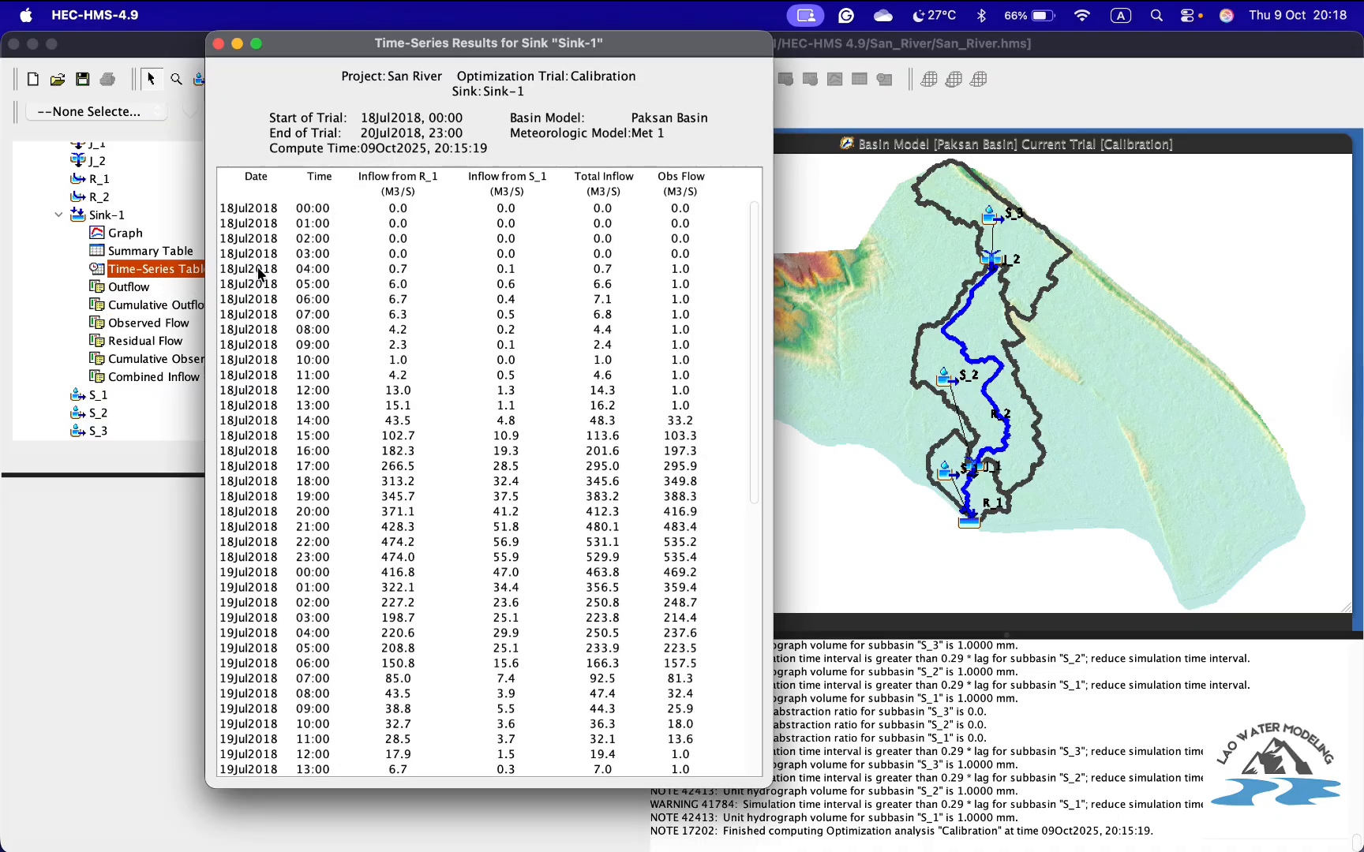
pyautogui.click(598, 209)
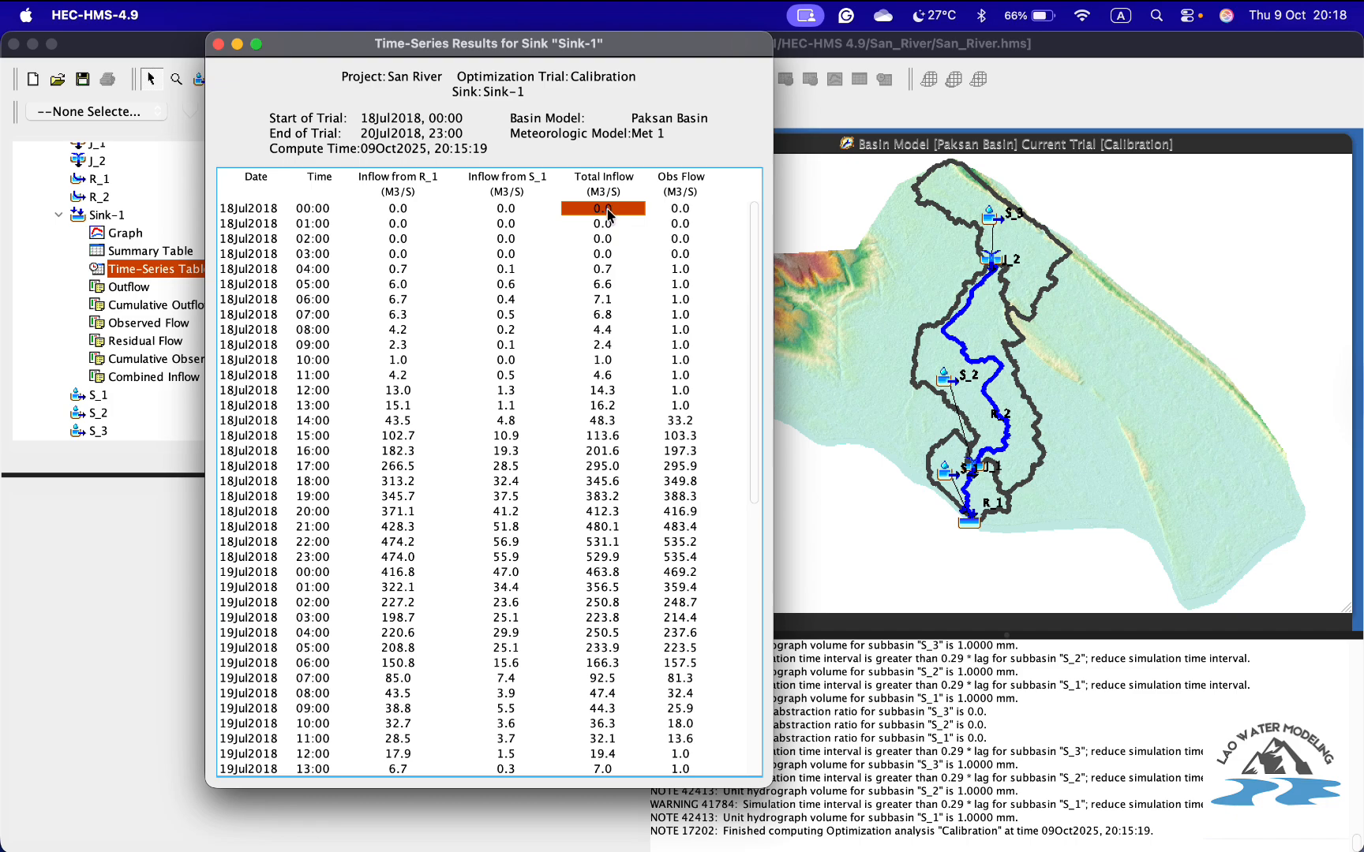
pyautogui.click(683, 213)
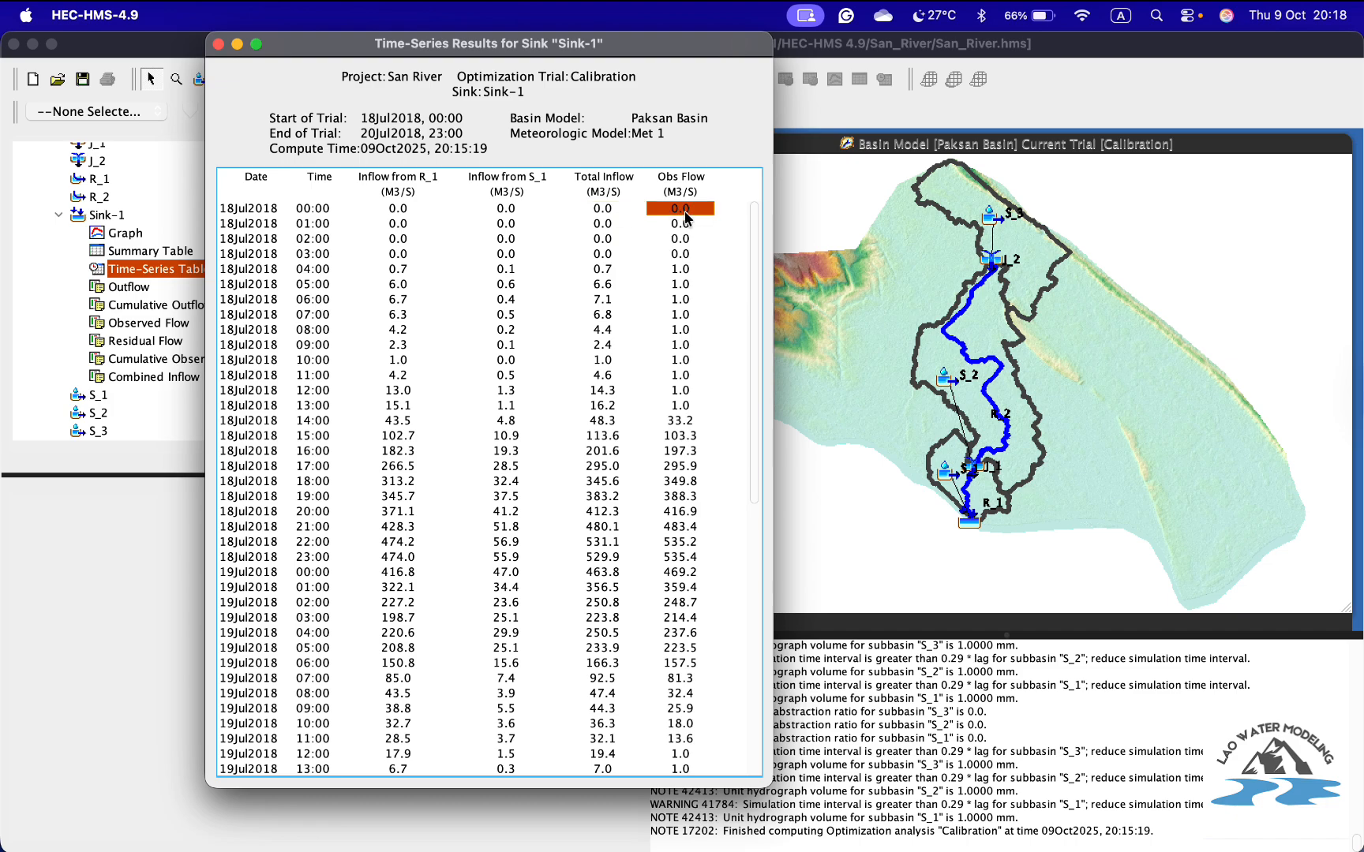
pyautogui.click(601, 209)
pyautogui.moveTo(601, 212); pyautogui.dragTo(659, 771)
pyautogui.rightClick(671, 502)
pyautogui.click(708, 530)
# - Switch to the Precipitation in July 2018.xlsx workbook in ONLYOFFICE and paste the copied flows over C4:D75 on Sheet1
pyautogui.moveTo(513, 844)
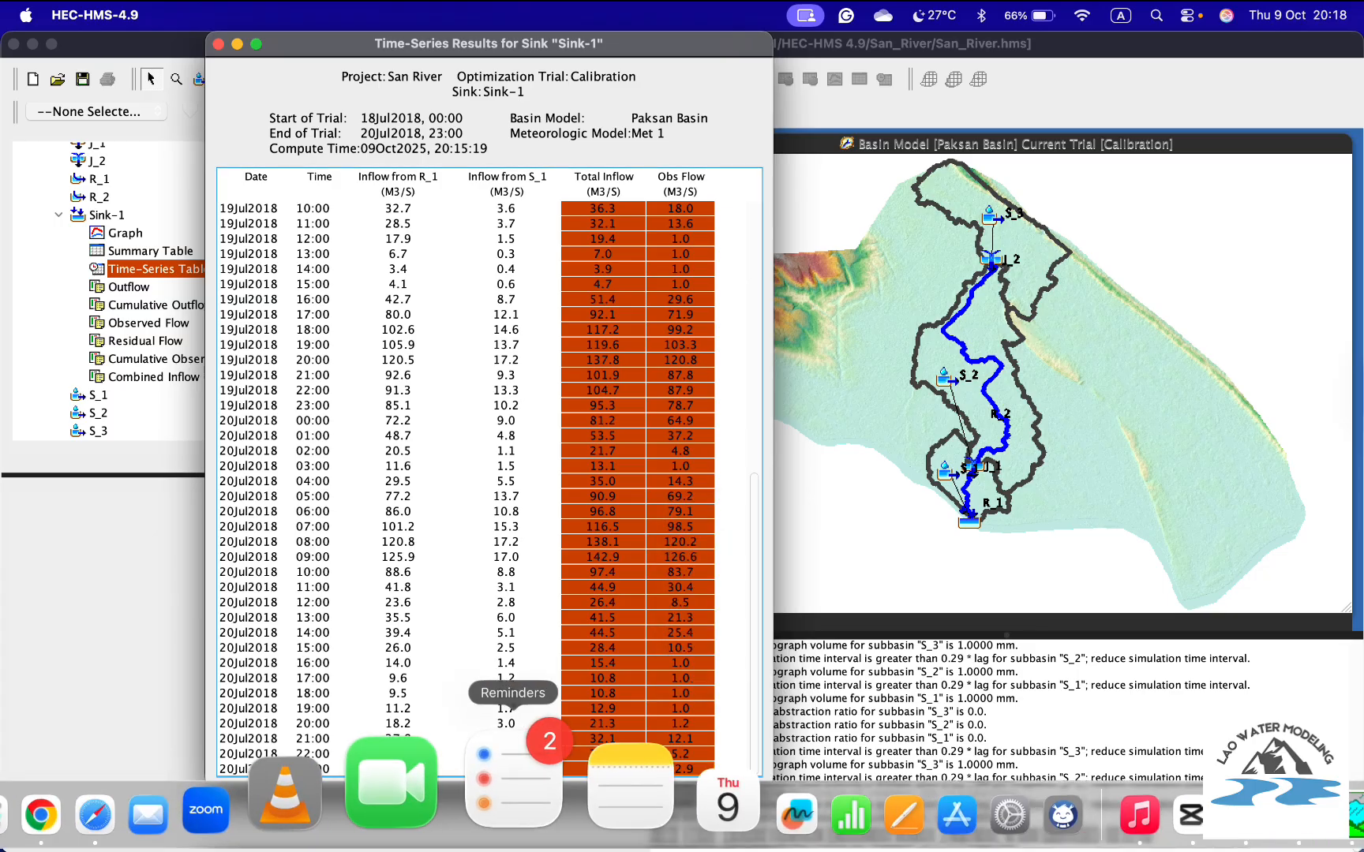
pyautogui.click(1160, 813)
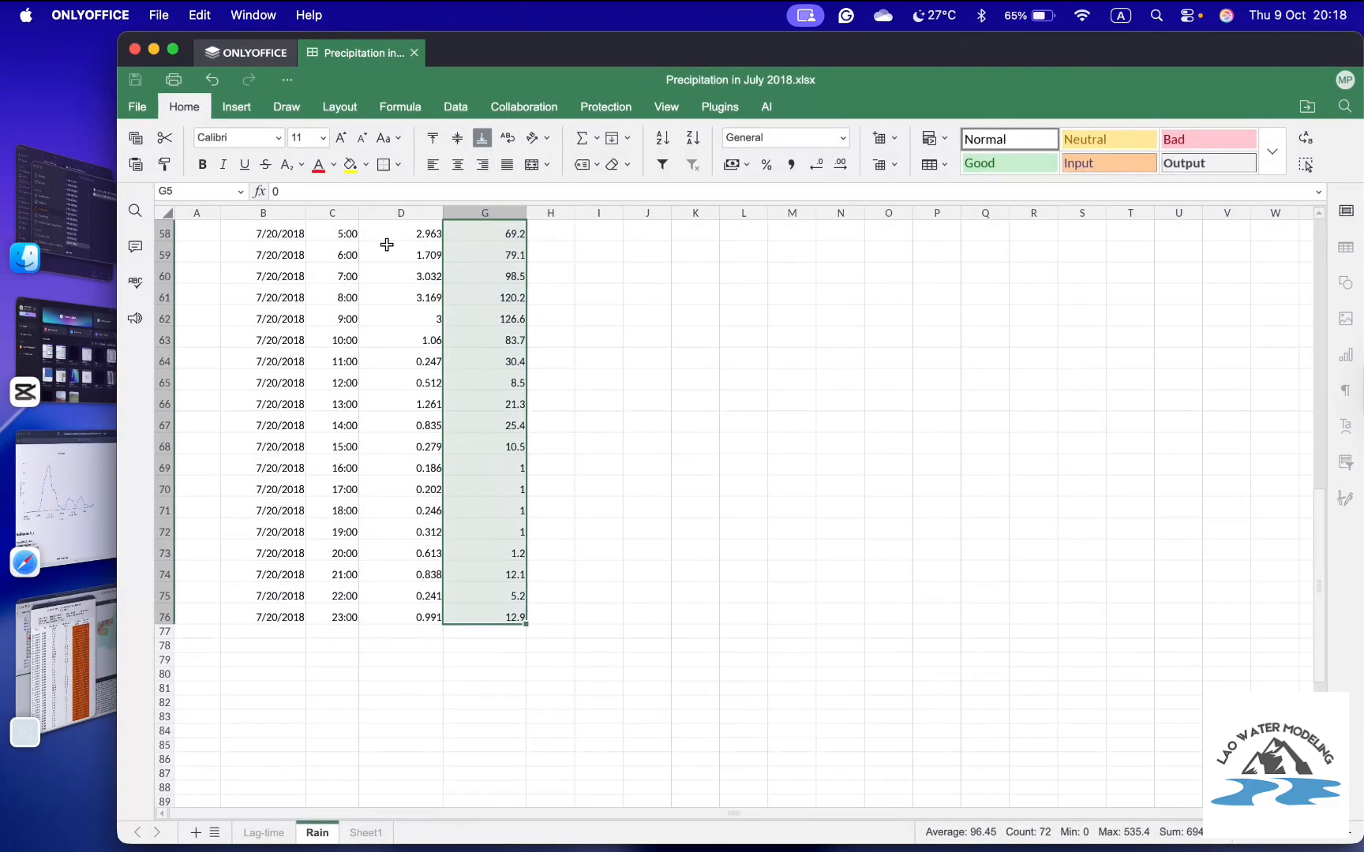
pyautogui.click(365, 831)
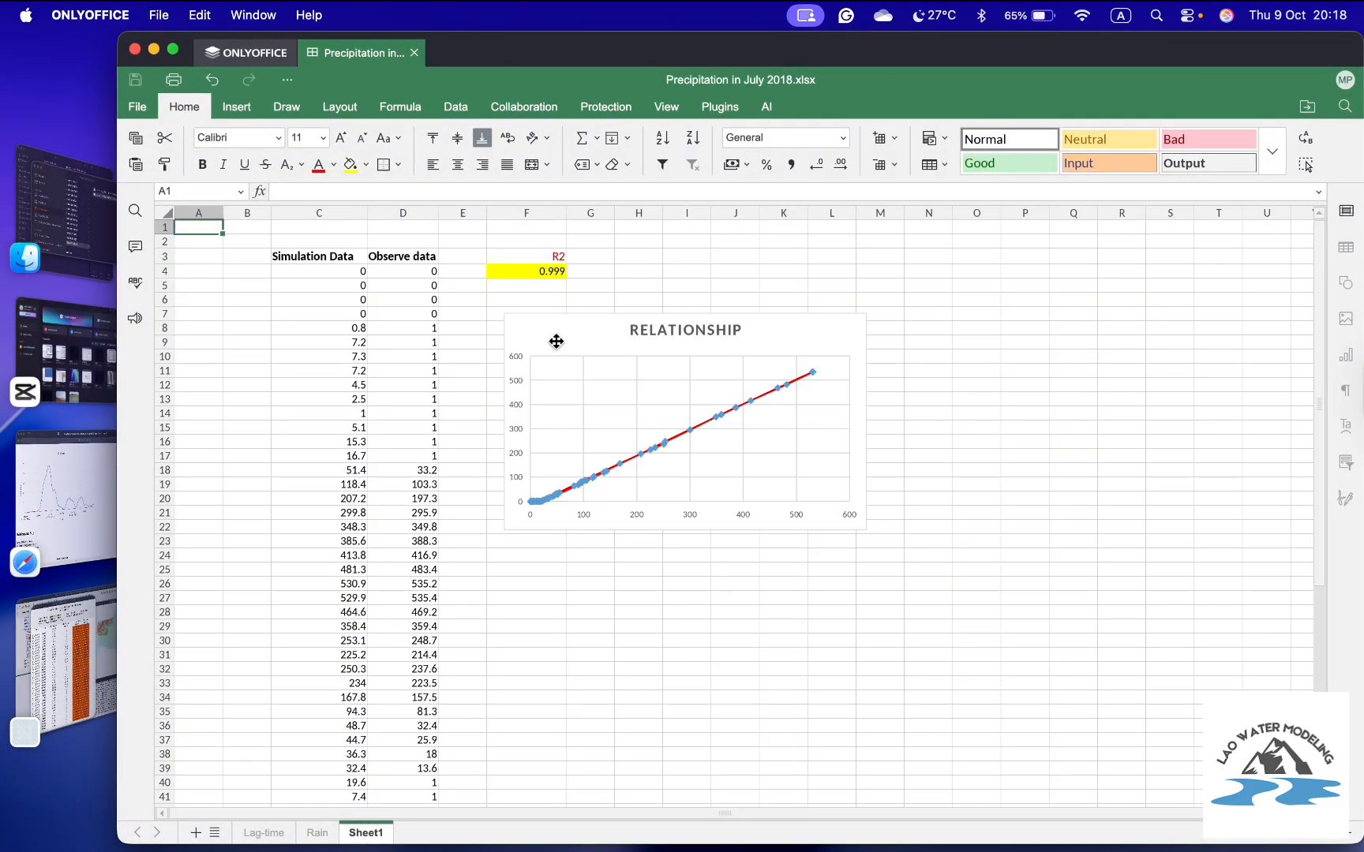
pyautogui.moveTo(345, 275); pyautogui.dragTo(423, 584)
pyautogui.rightClick(423, 584)
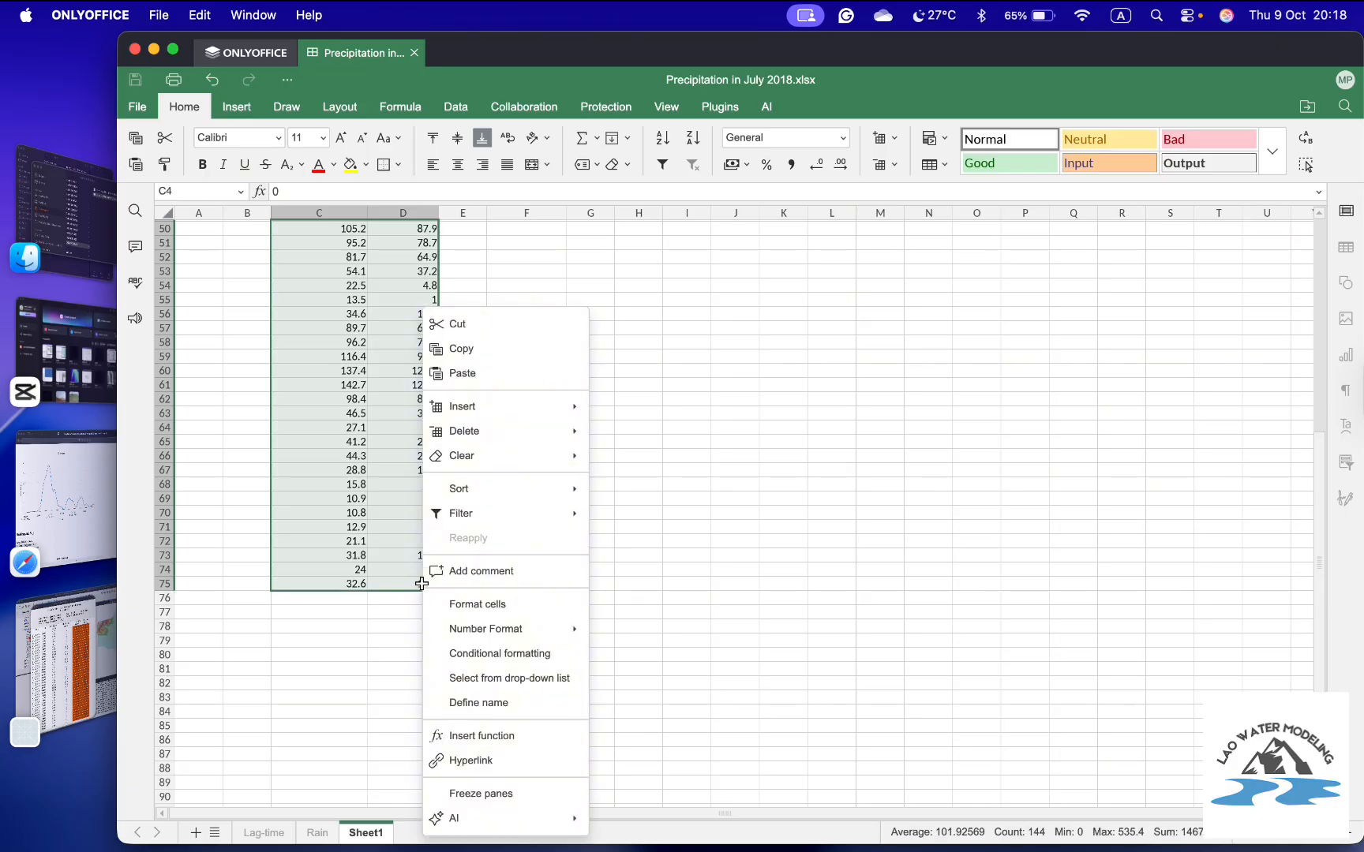
pyautogui.click(493, 377)
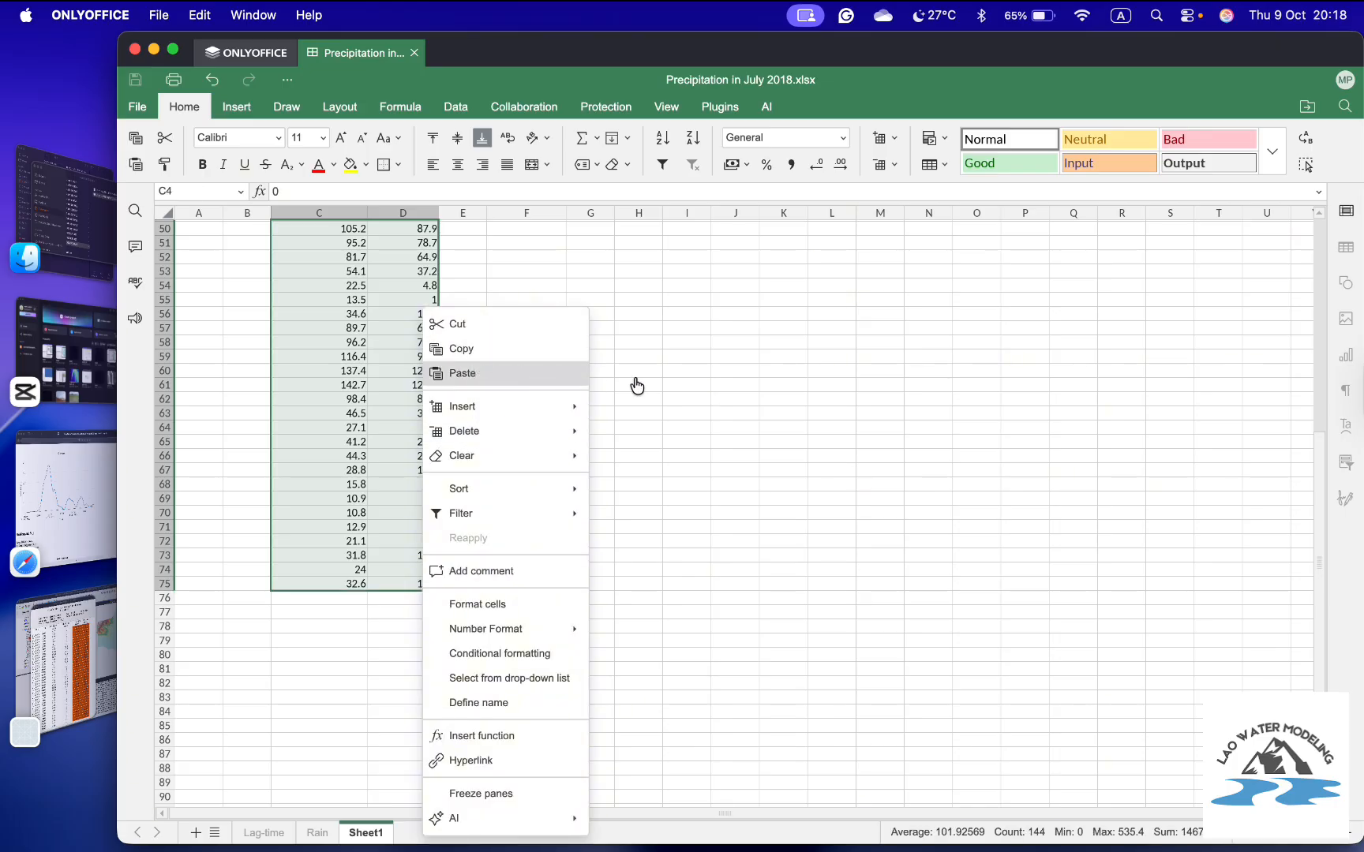
pyautogui.click(550, 374)
pyautogui.click(593, 341)
# - Examine the RELATIONSHIP chart and the CORREL formula in cell F4 comparing simulated and observed flows
pyautogui.scroll(9, 595, 339)
pyautogui.scroll(5, 595, 339)
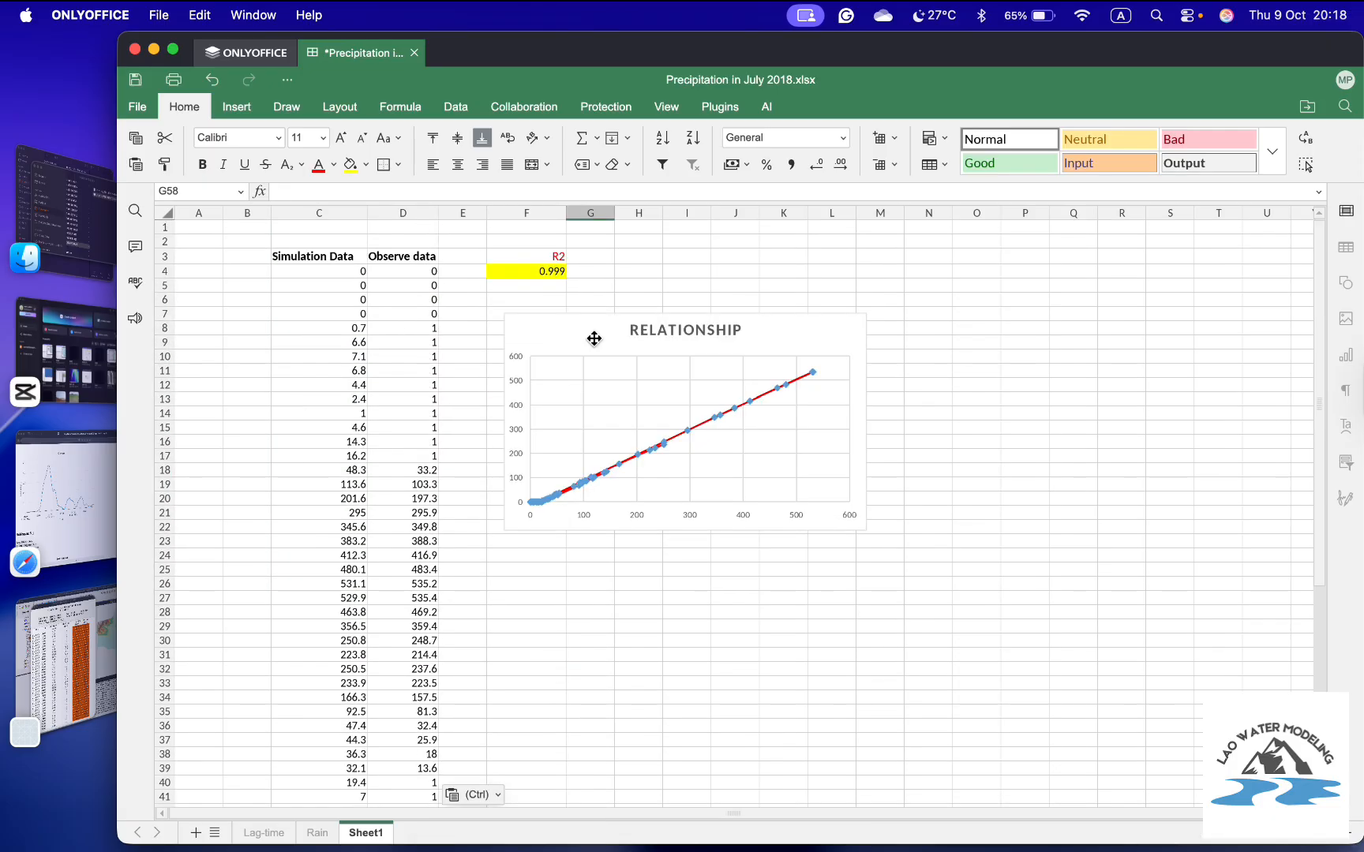
pyautogui.click(585, 322)
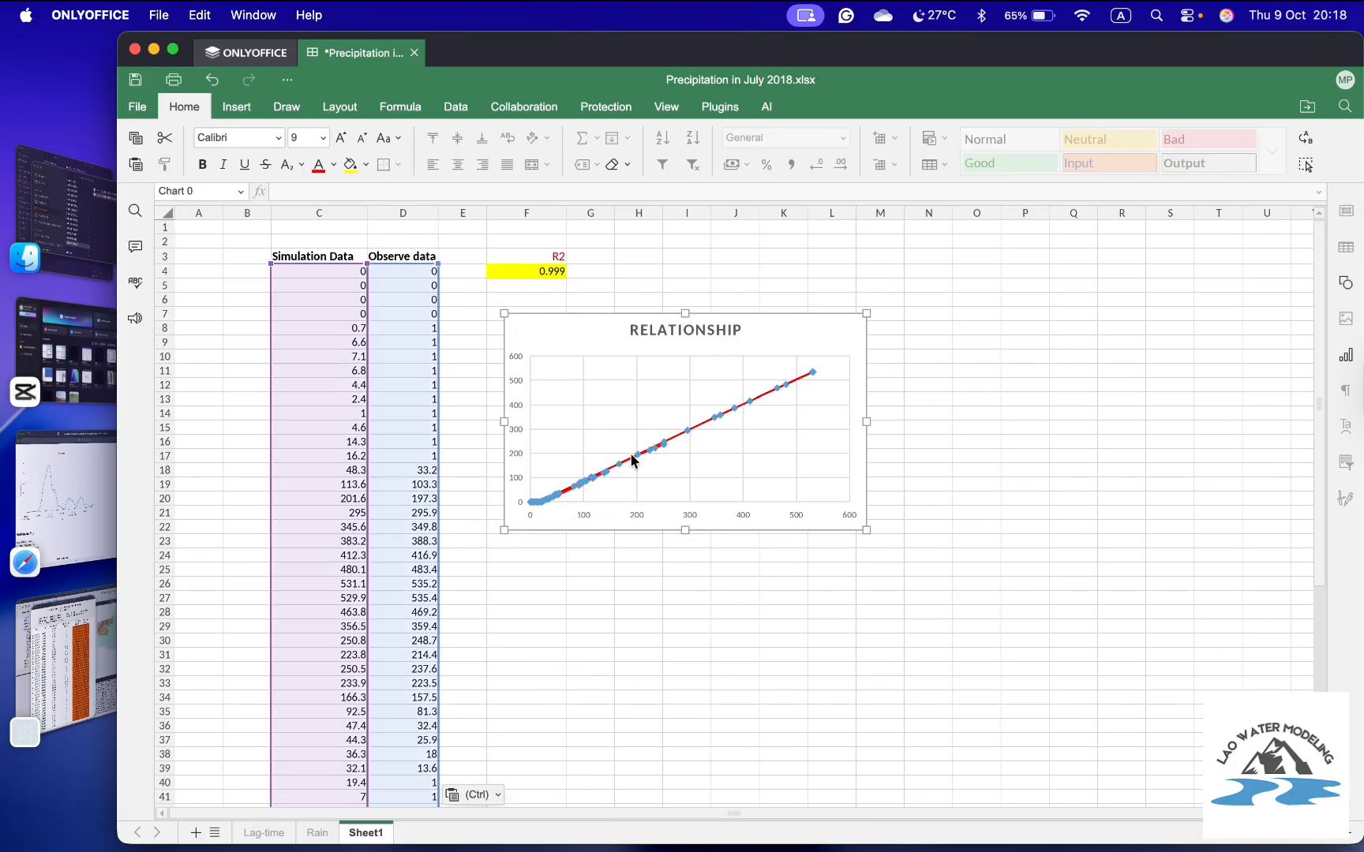
pyautogui.click(690, 257)
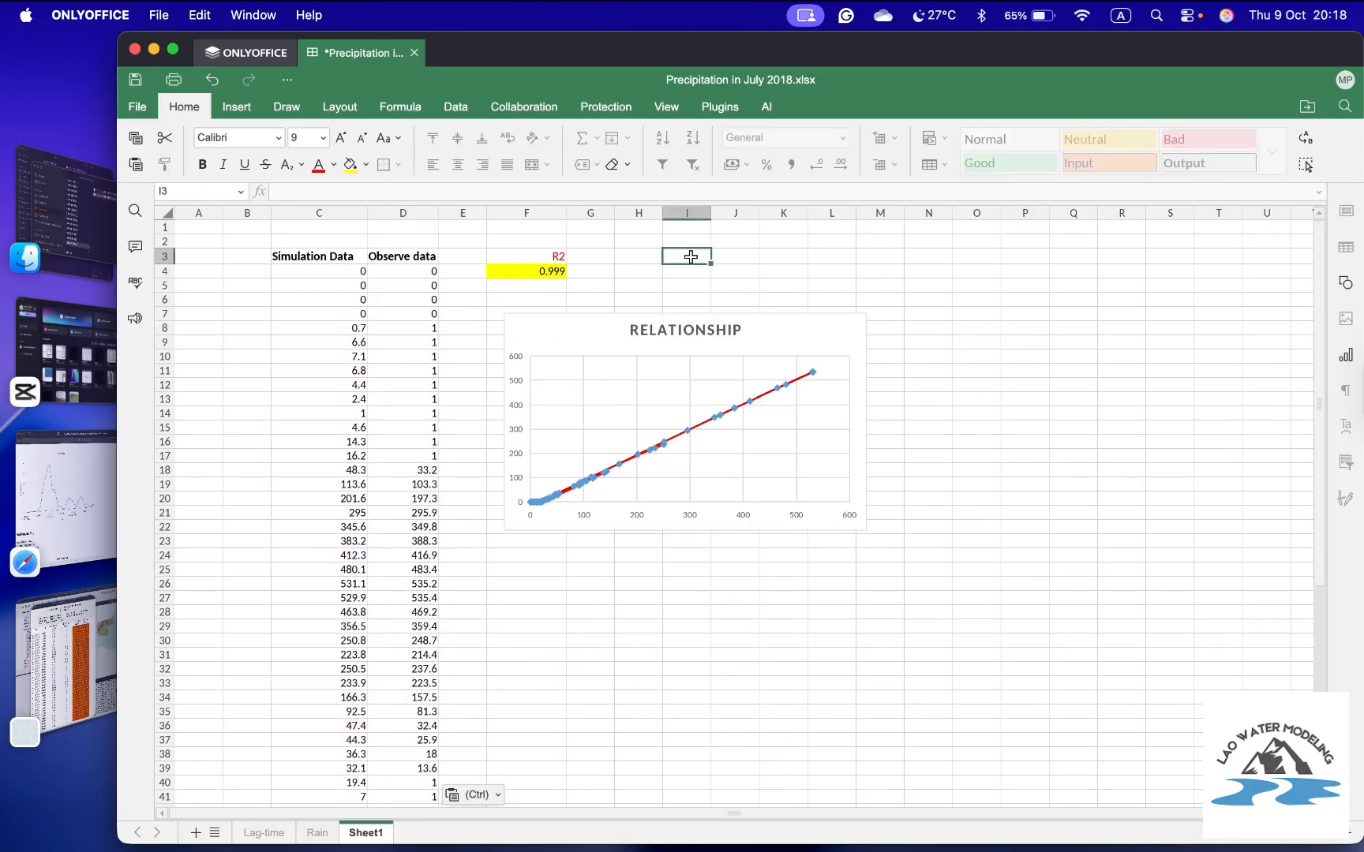
pyautogui.doubleClick(551, 271)
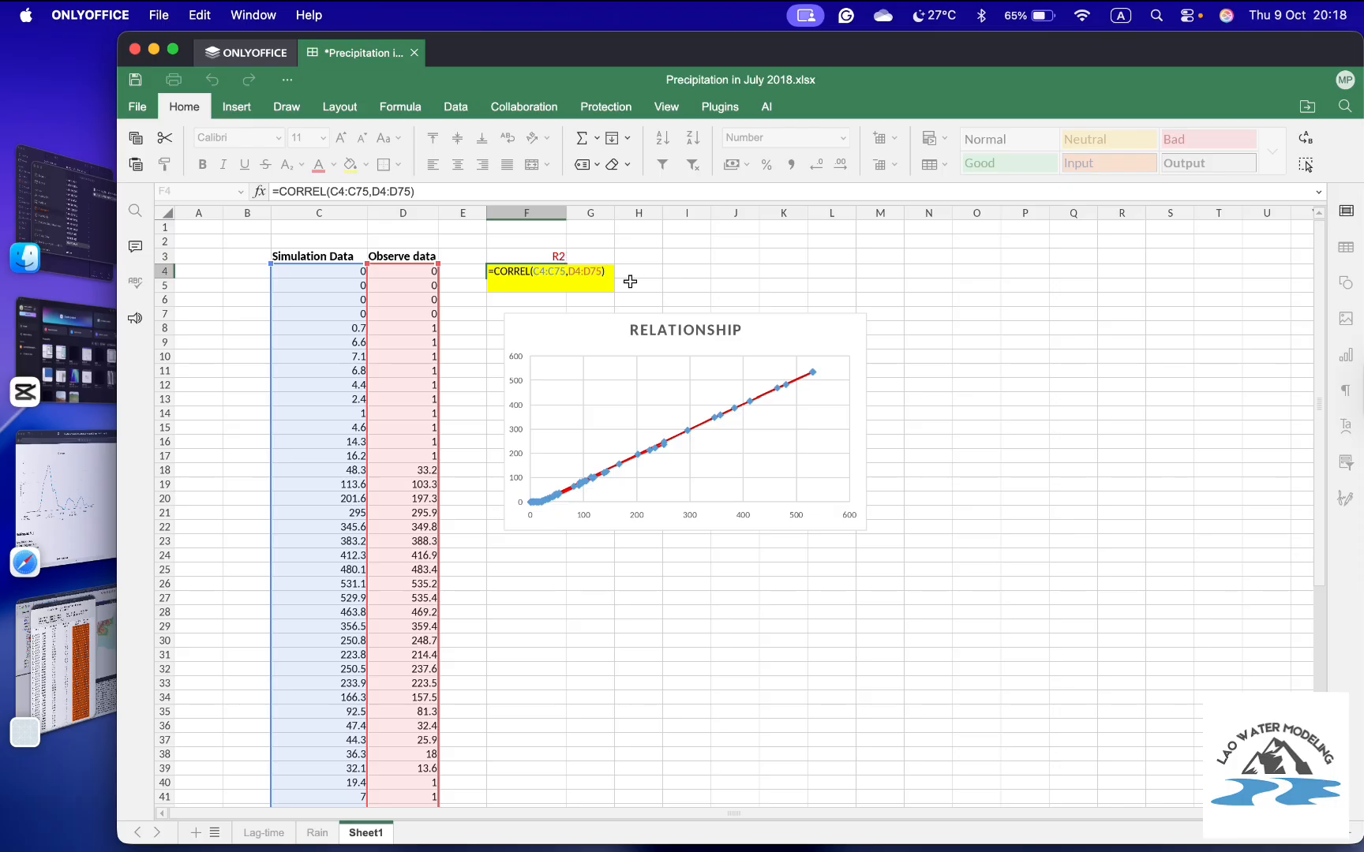
pyautogui.click(692, 297)
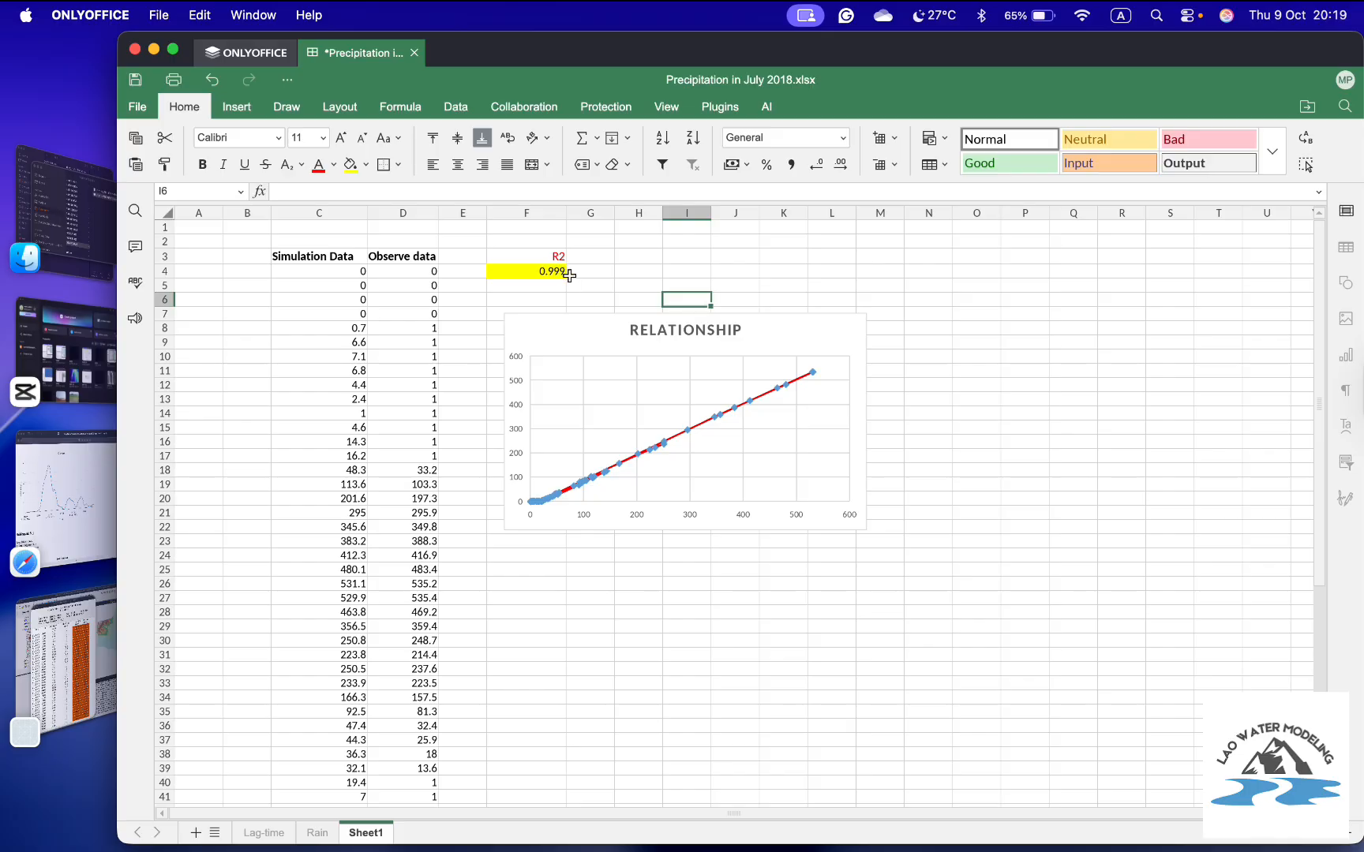
pyautogui.click(590, 272)
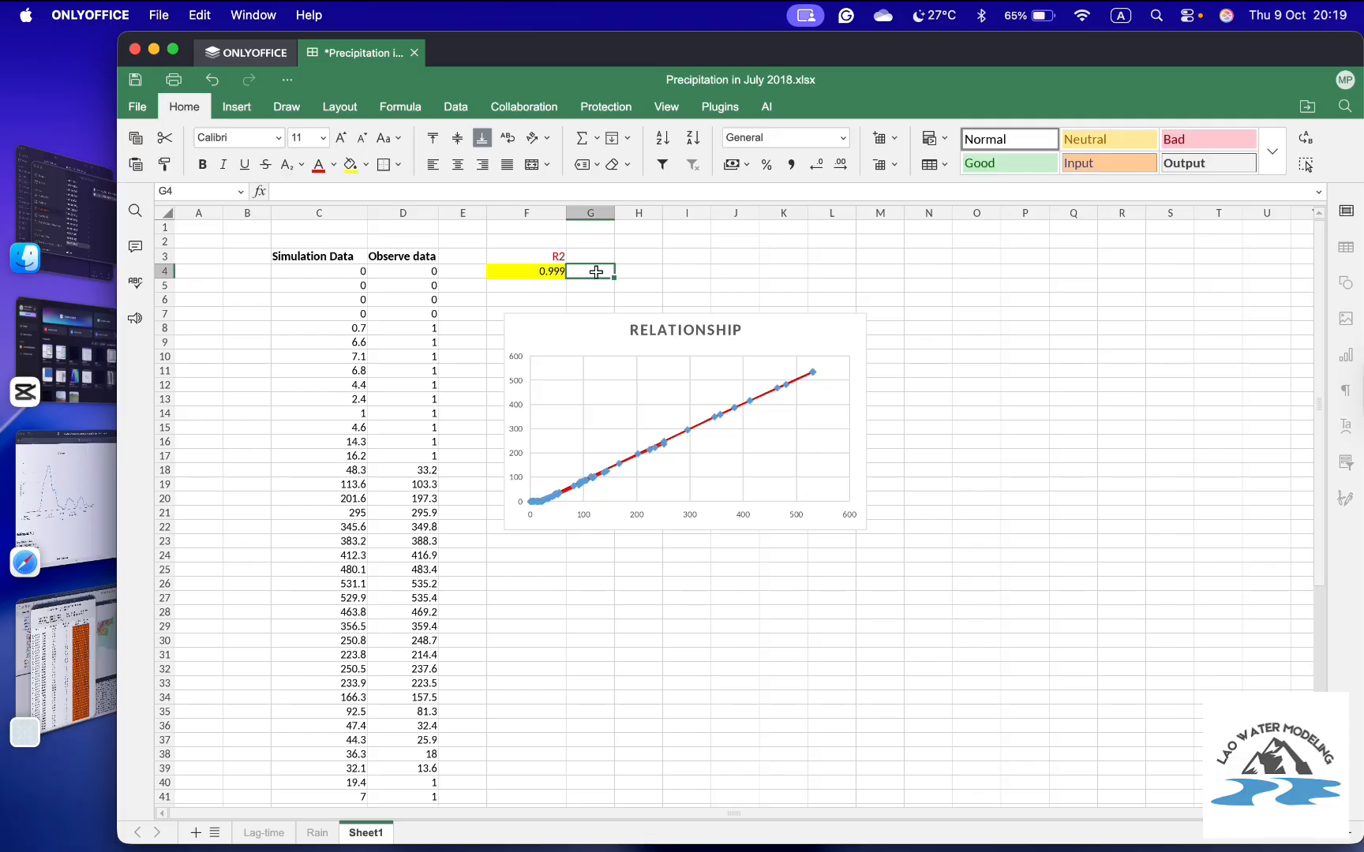
pyautogui.click(550, 270)
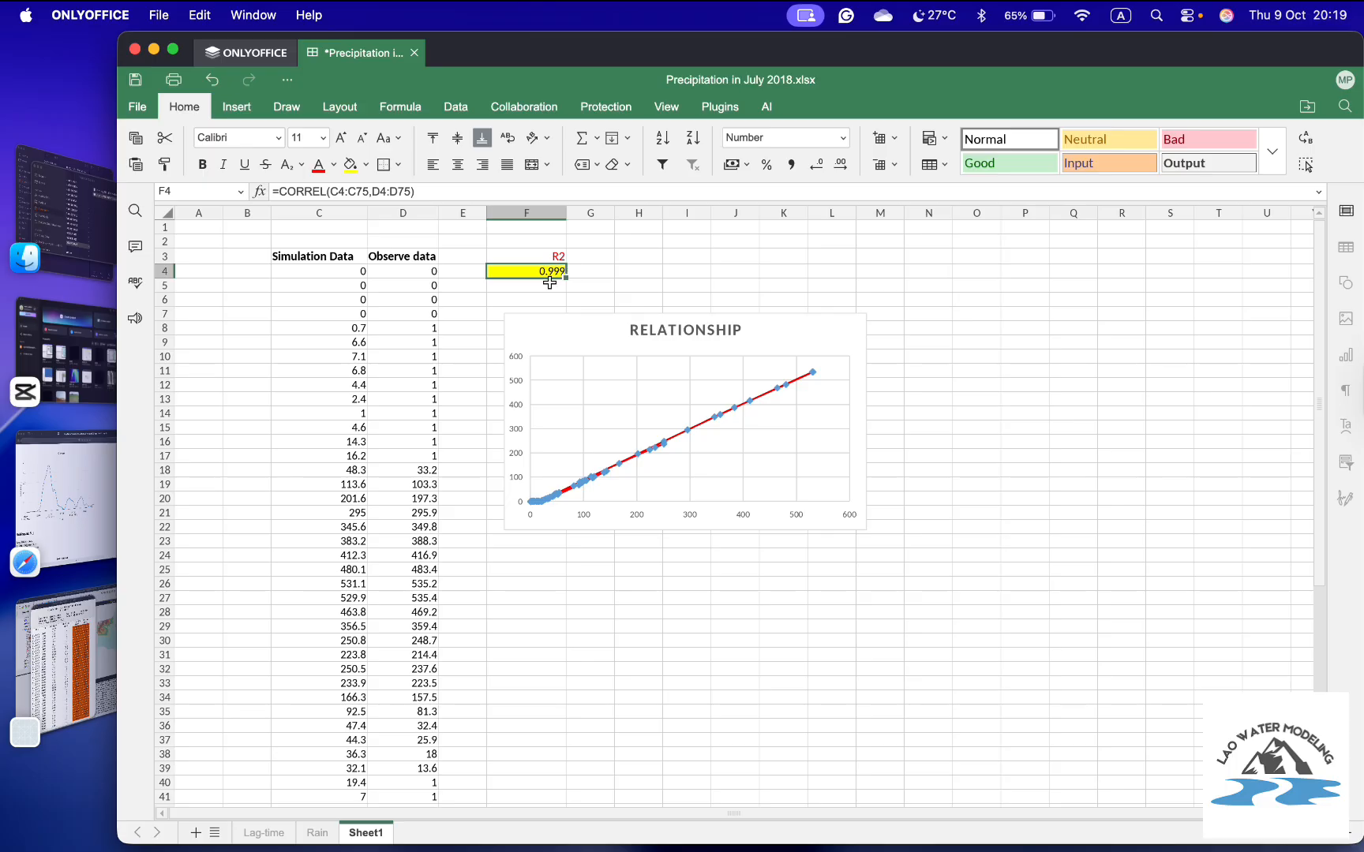
pyautogui.click(591, 271)
pyautogui.click(544, 272)
# - Switch back to HEC-HMS, close the Sink-1 time-series table, and collapse the Calibration trial's results
pyautogui.click(83, 643)
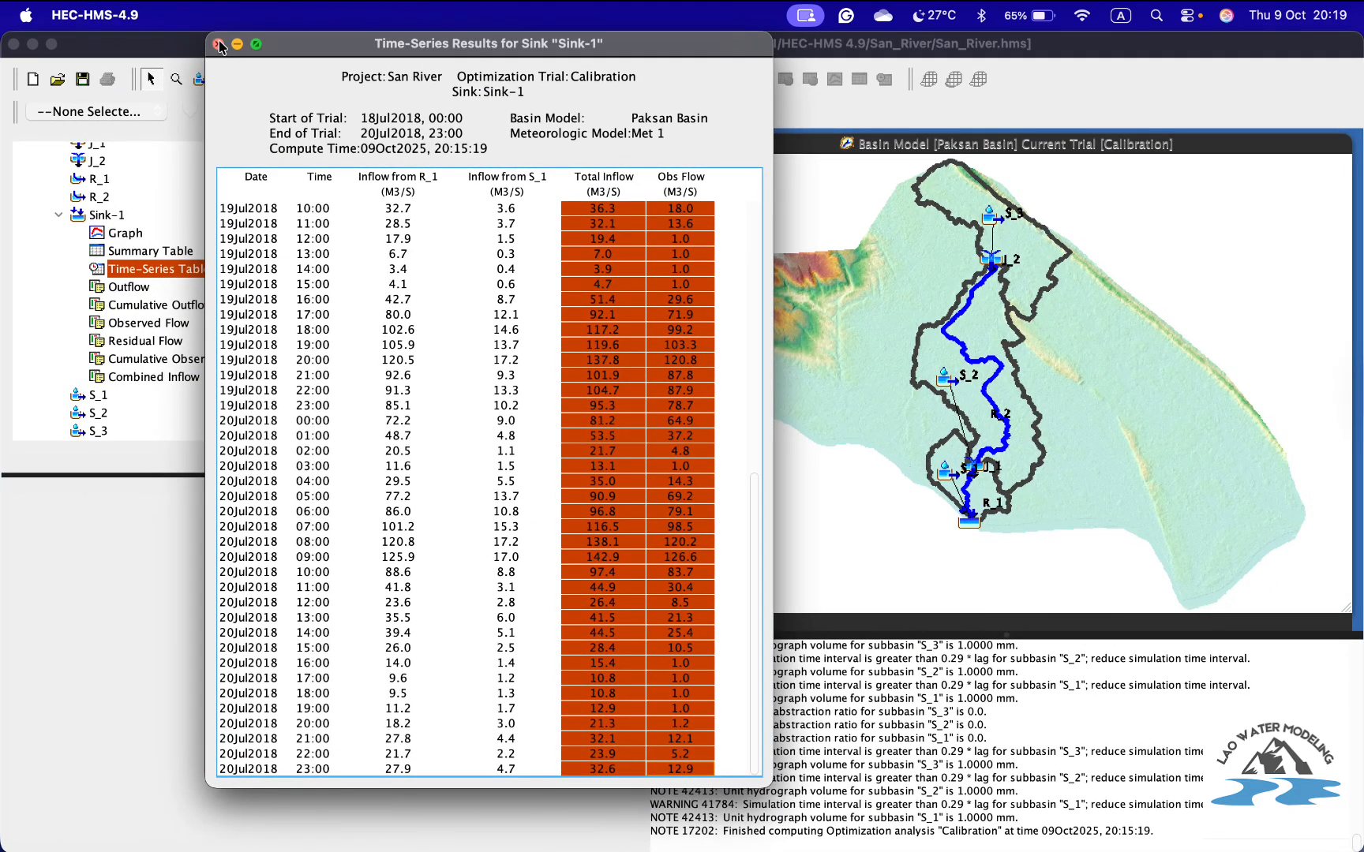
pyautogui.click(219, 44)
pyautogui.scroll(3, 224, 353)
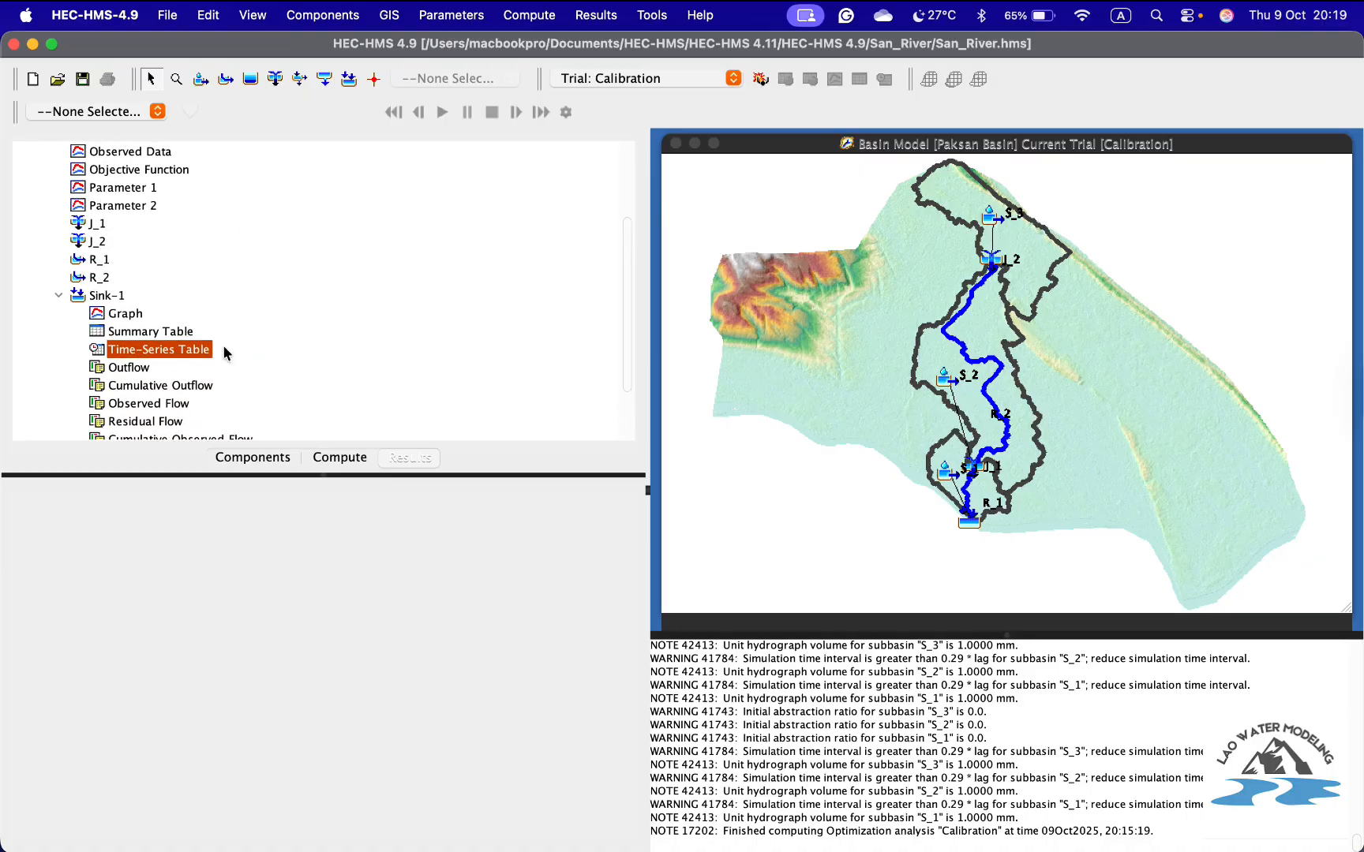
pyautogui.scroll(5, 344, 307)
pyautogui.scroll(-4, 344, 307)
pyautogui.scroll(-4, 345, 308)
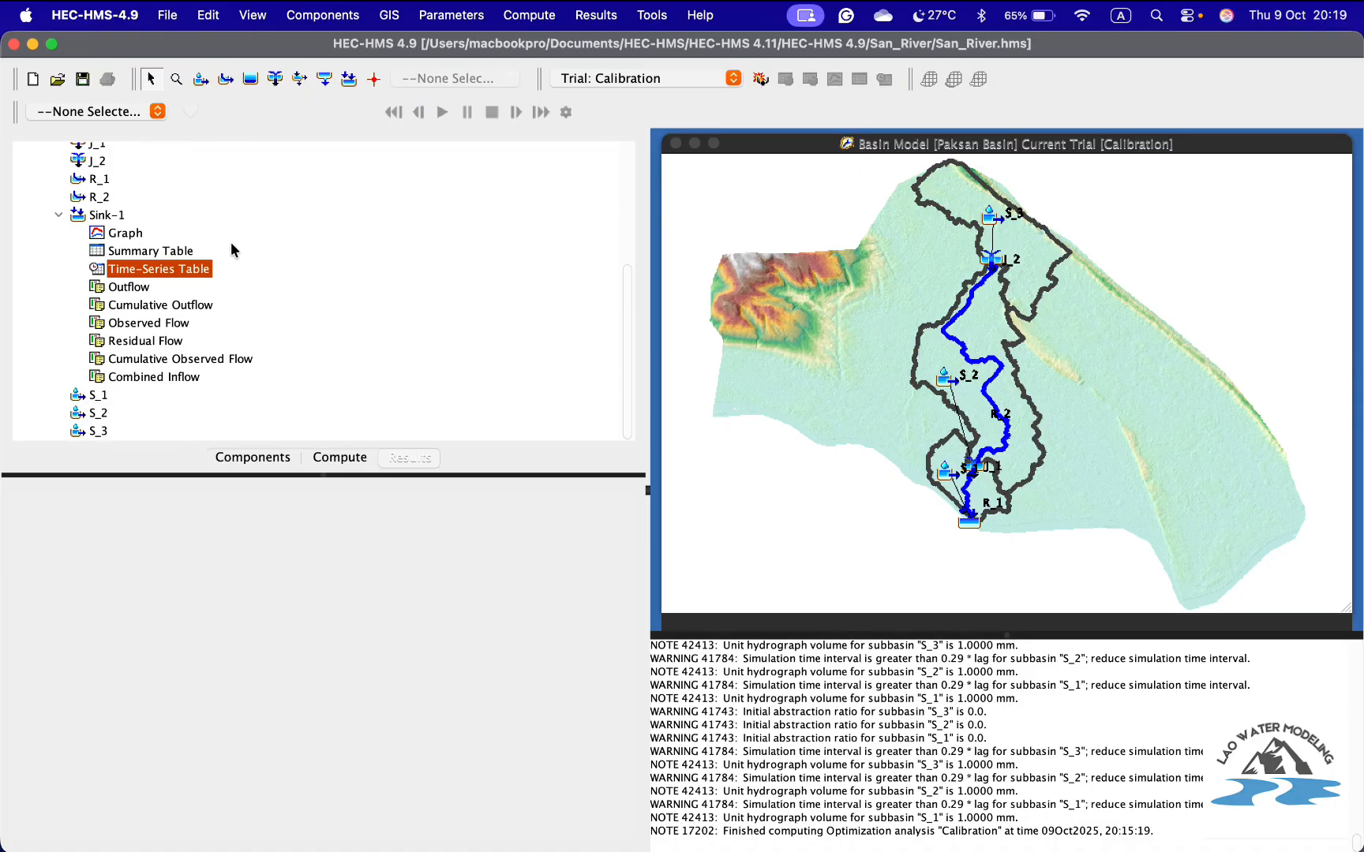
pyautogui.scroll(3, 231, 239)
pyautogui.scroll(4, 241, 255)
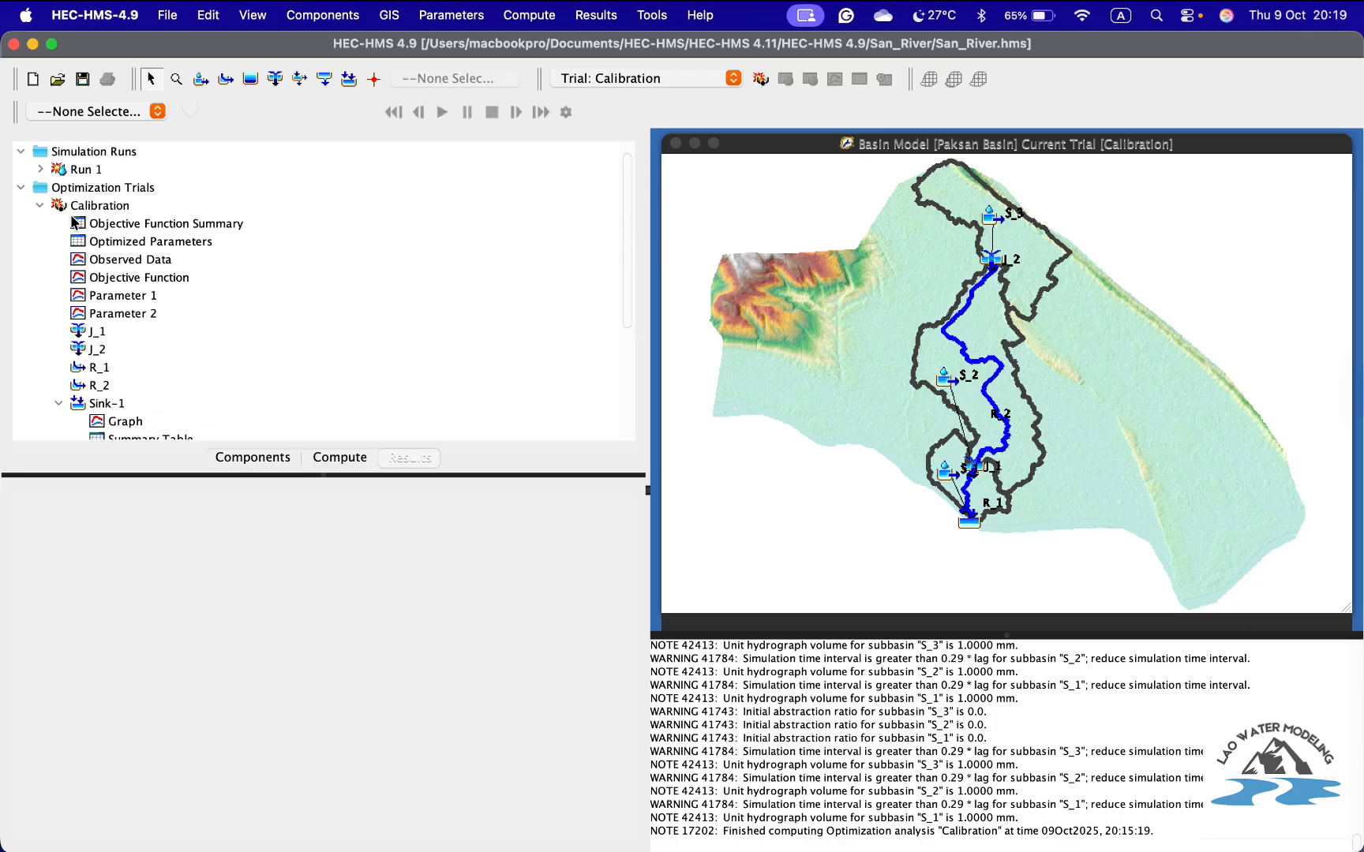
pyautogui.click(39, 205)
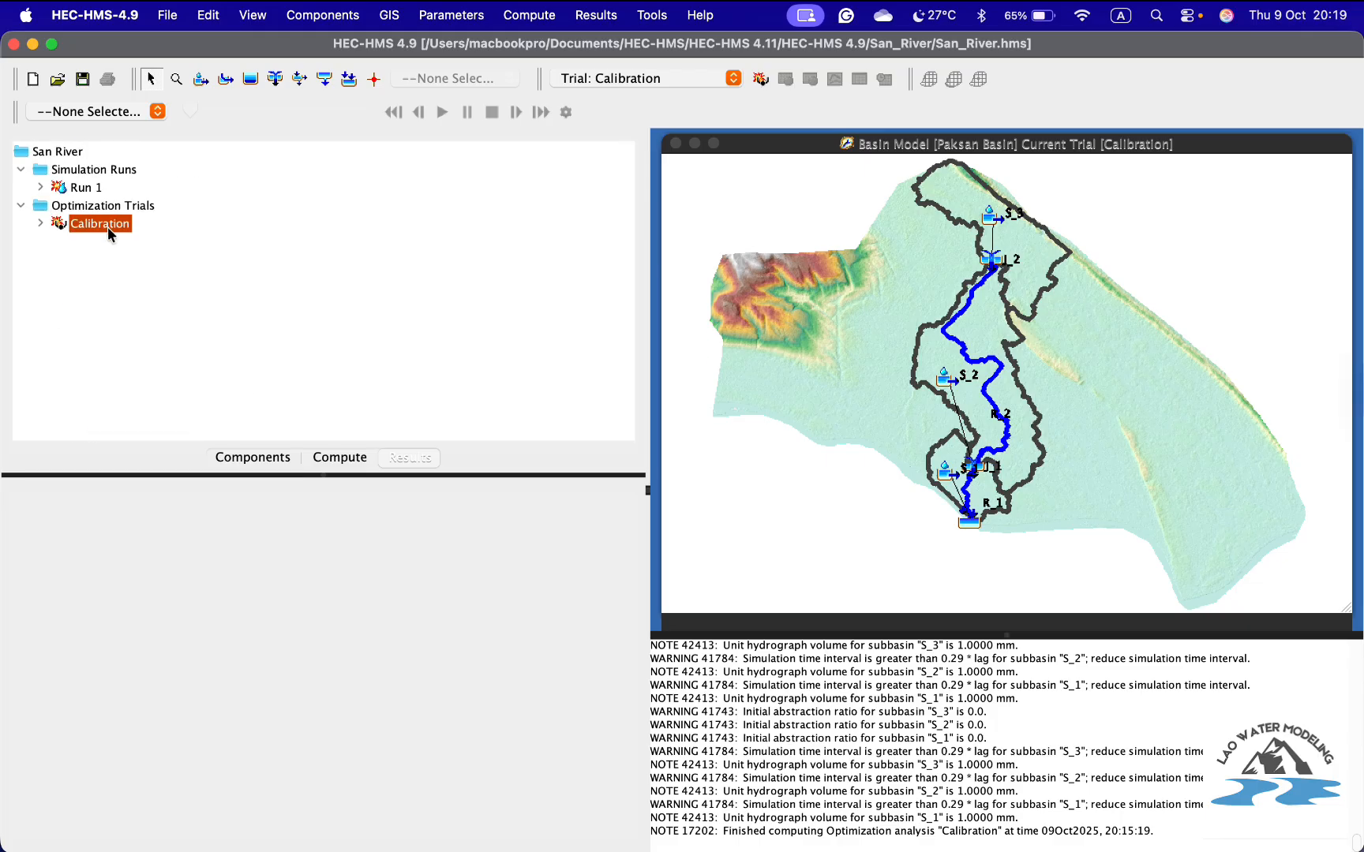
# - Open the Standard Report setup for the Calibration trial and close it without generating a report
pyautogui.click(652, 15)
pyautogui.moveTo(709, 150)
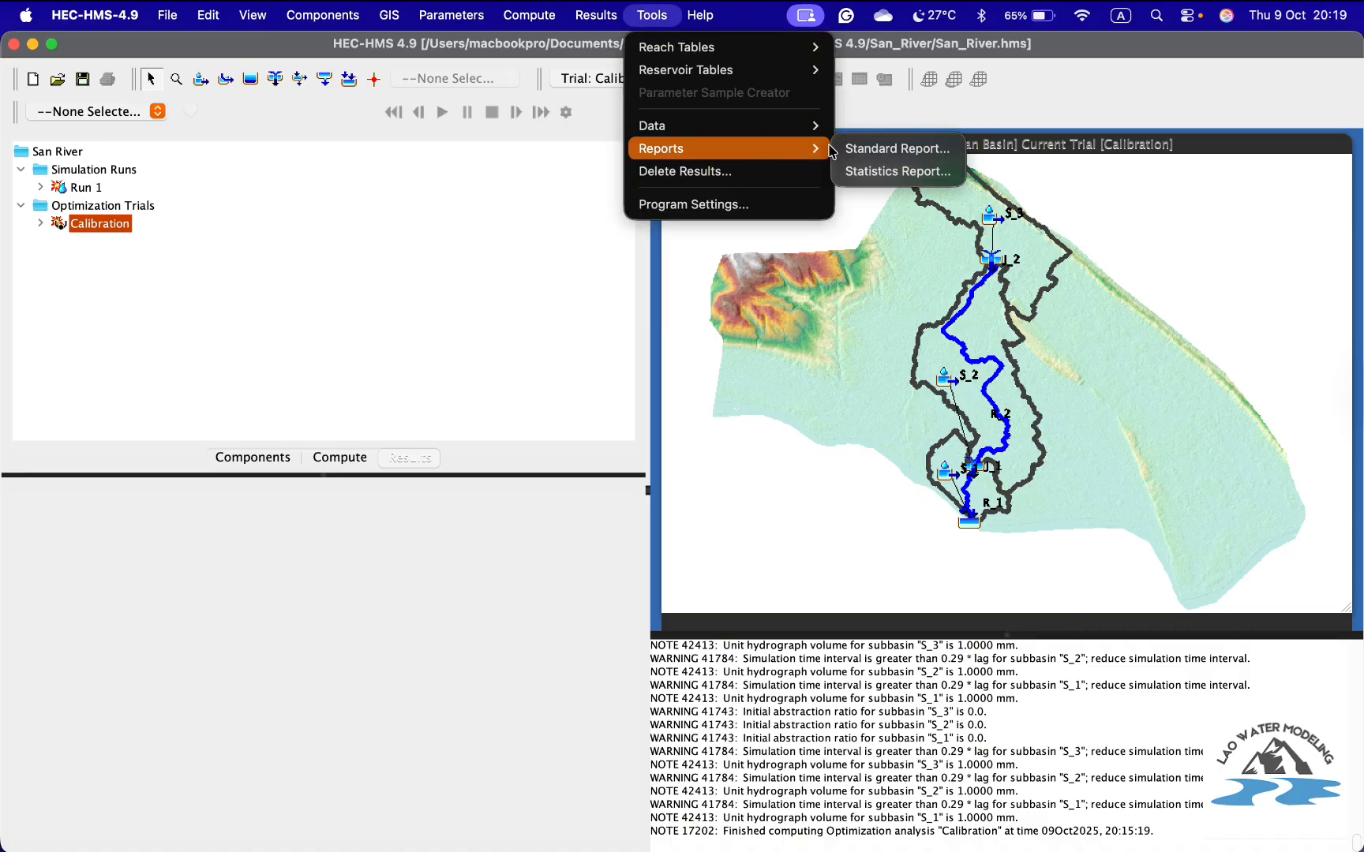
pyautogui.click(892, 148)
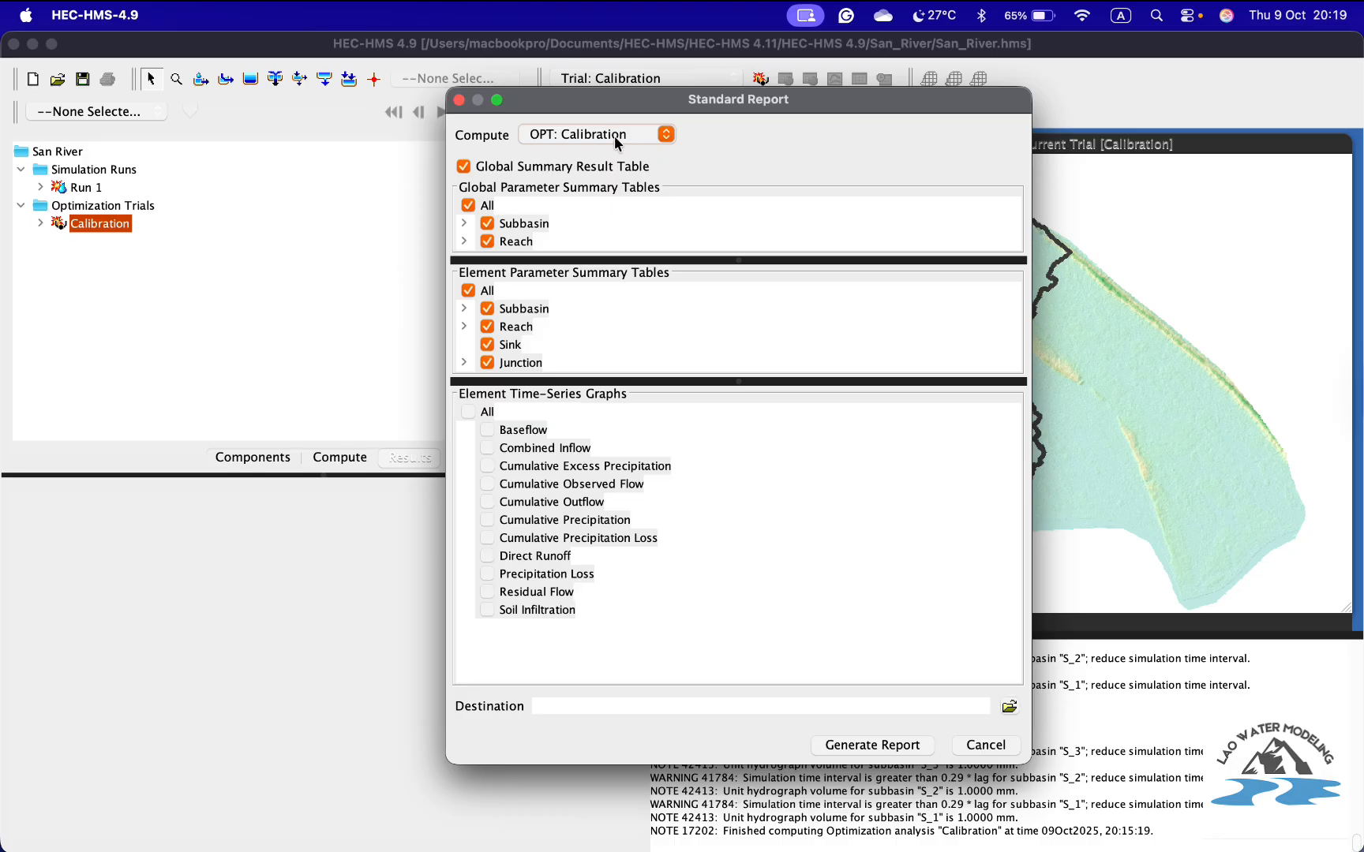
pyautogui.click(987, 745)
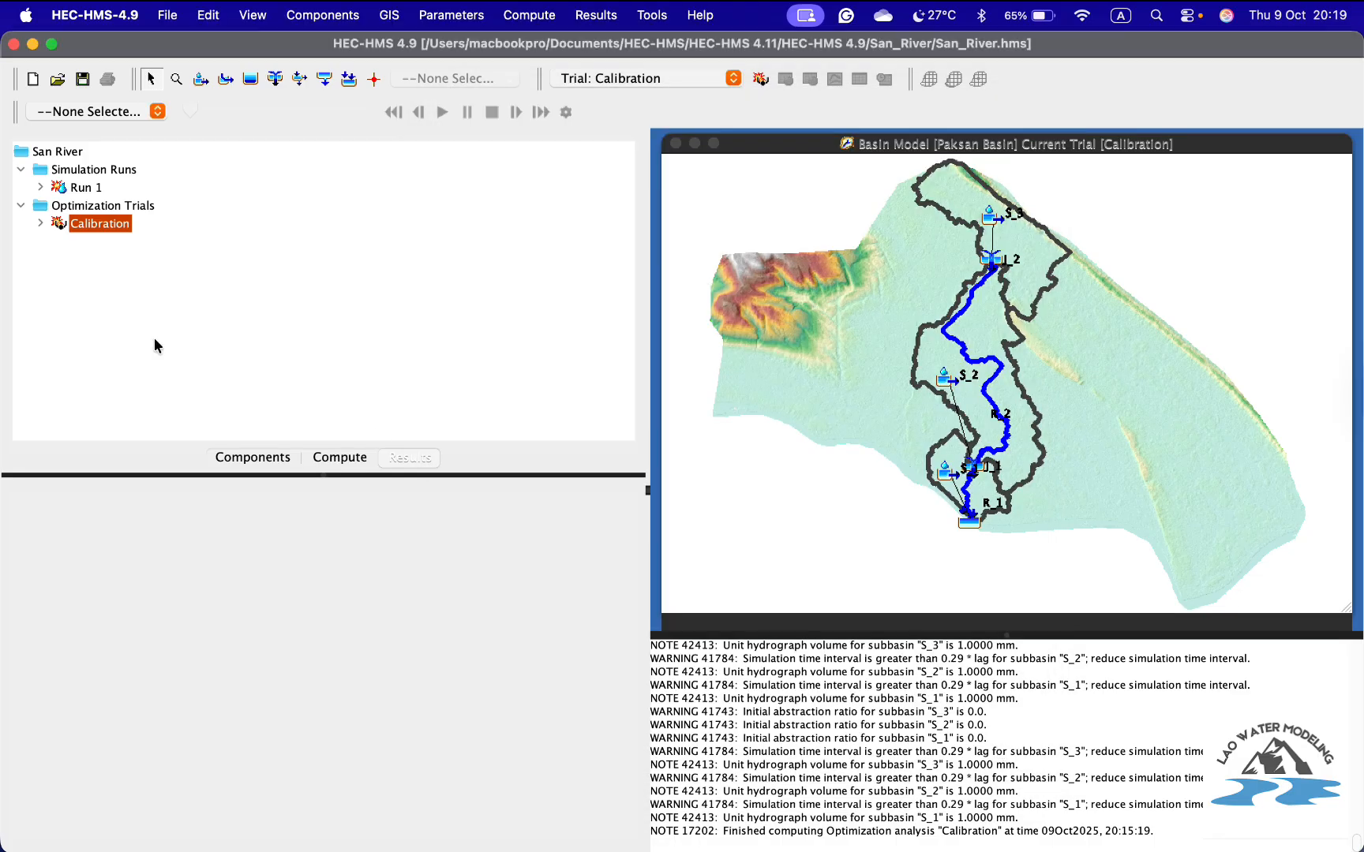
# - Expand the Calibration results again and review Sink-1's graph and summary table, closing each one
pyautogui.click(40, 224)
pyautogui.scroll(-3, 127, 316)
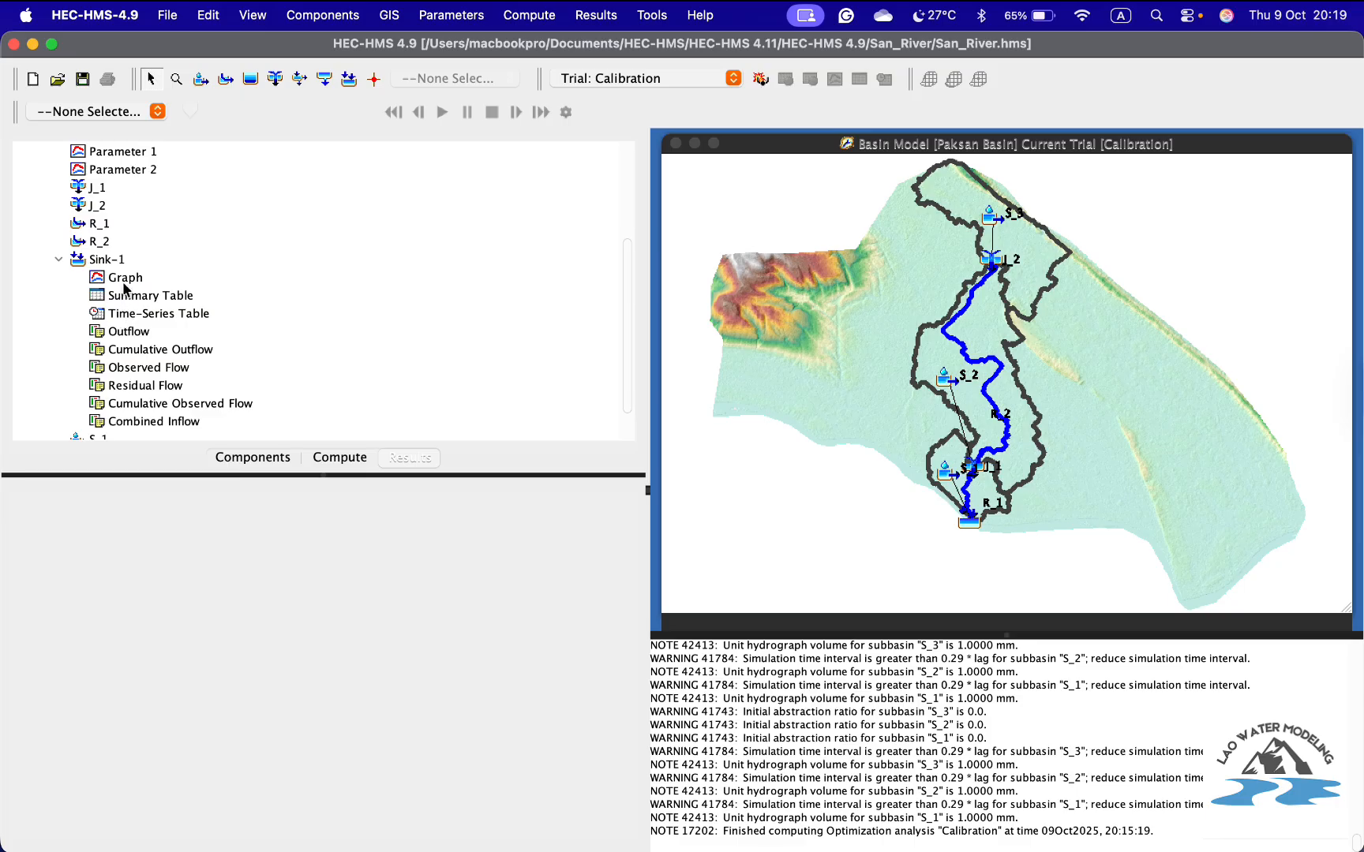
pyautogui.click(125, 277)
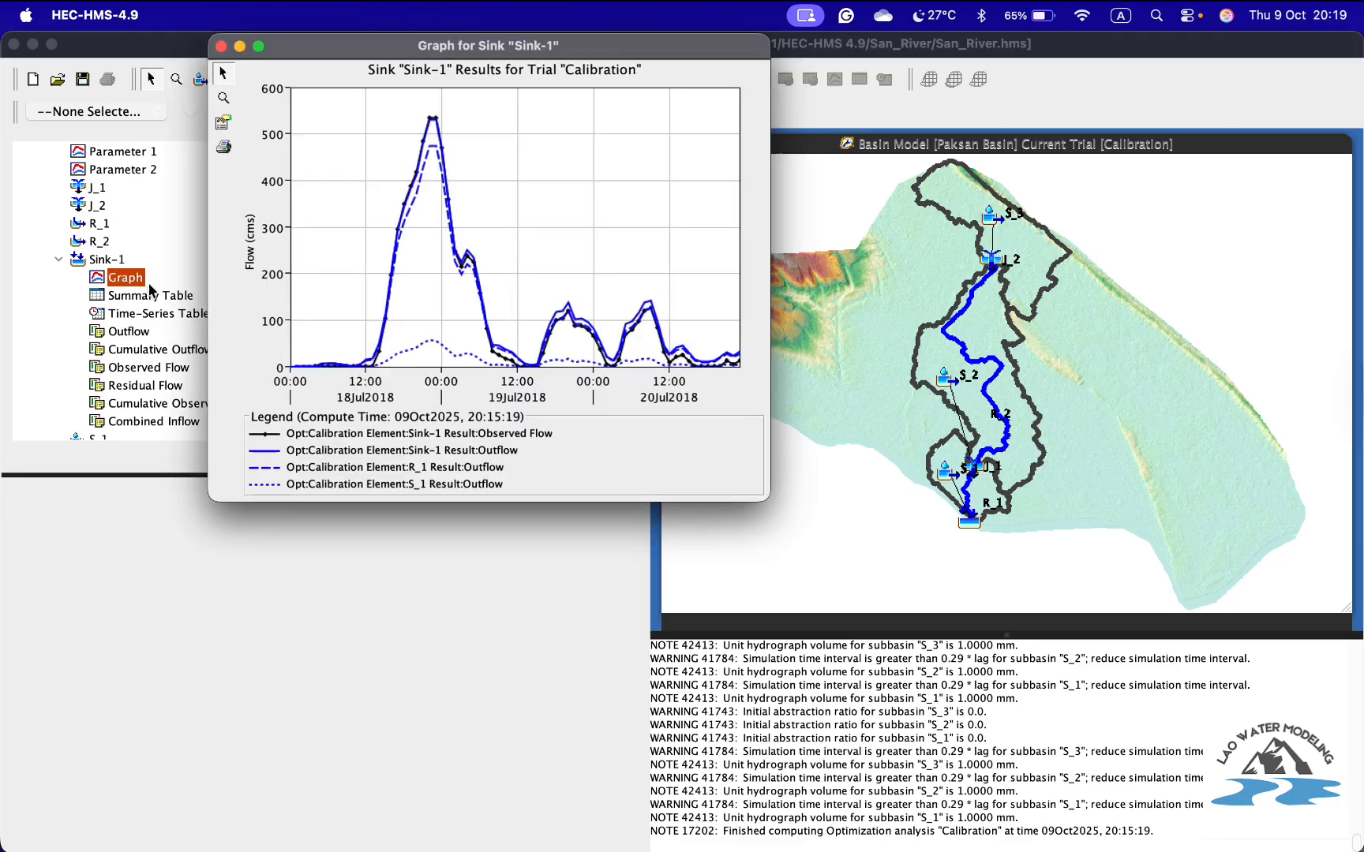
pyautogui.click(219, 44)
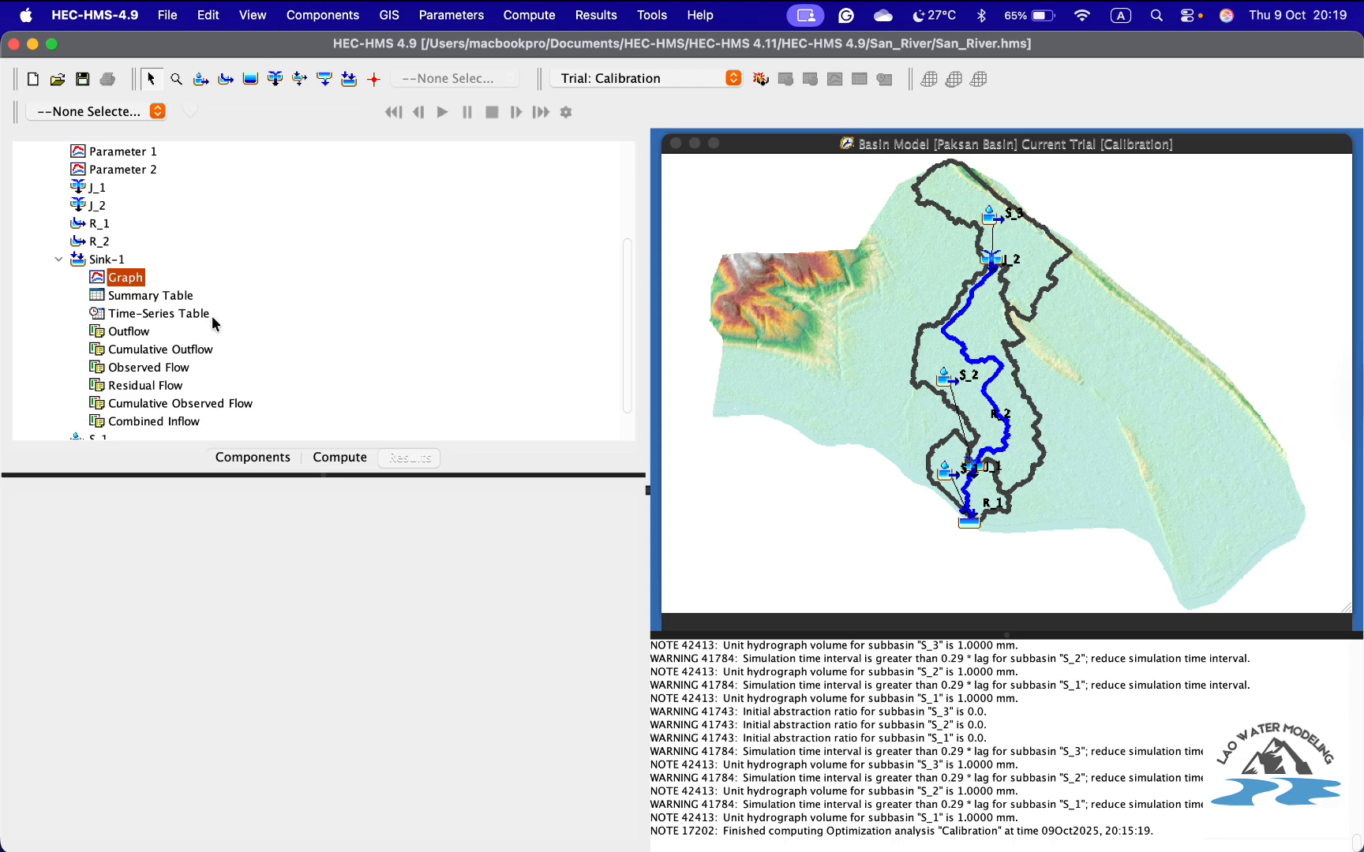
pyautogui.click(177, 296)
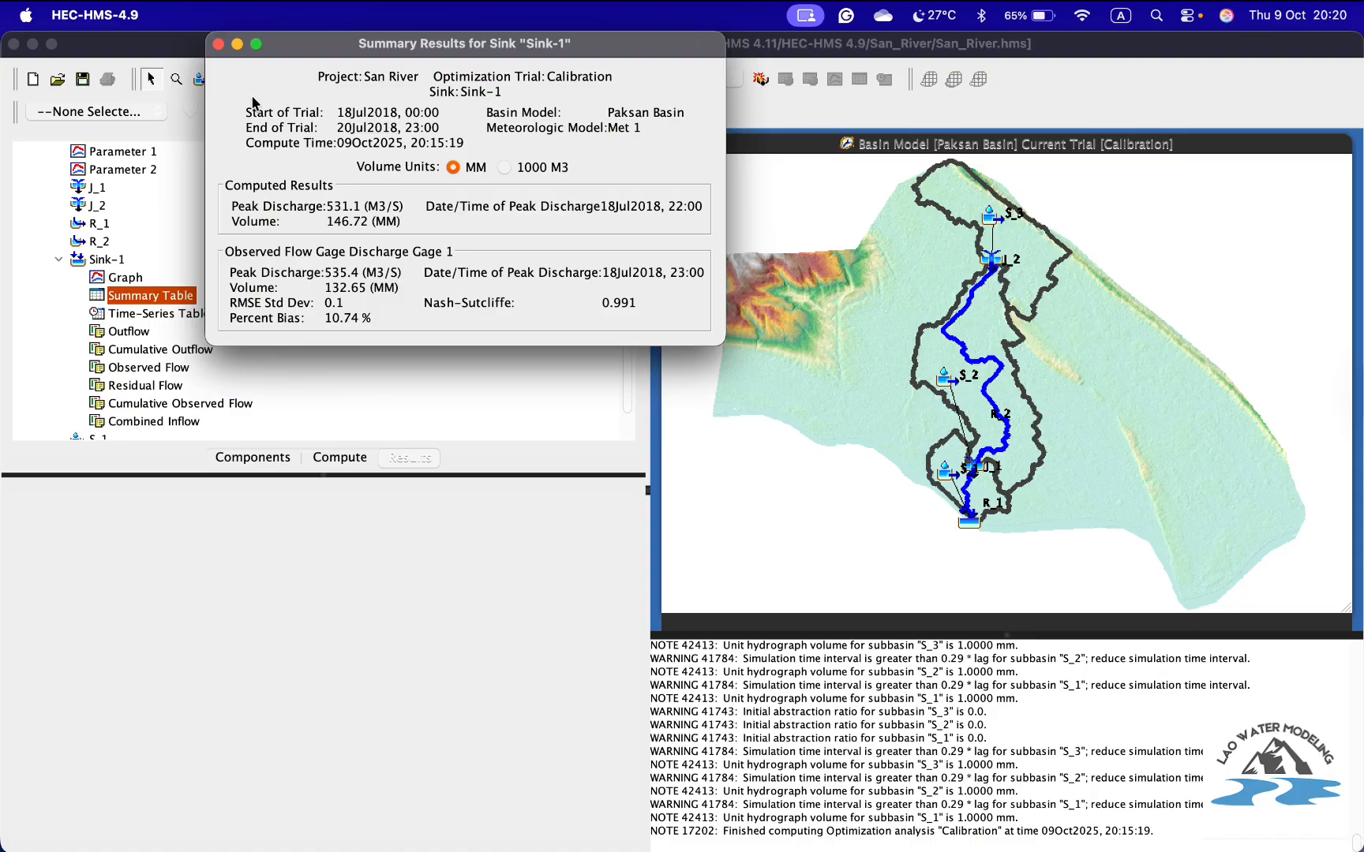
pyautogui.click(218, 45)
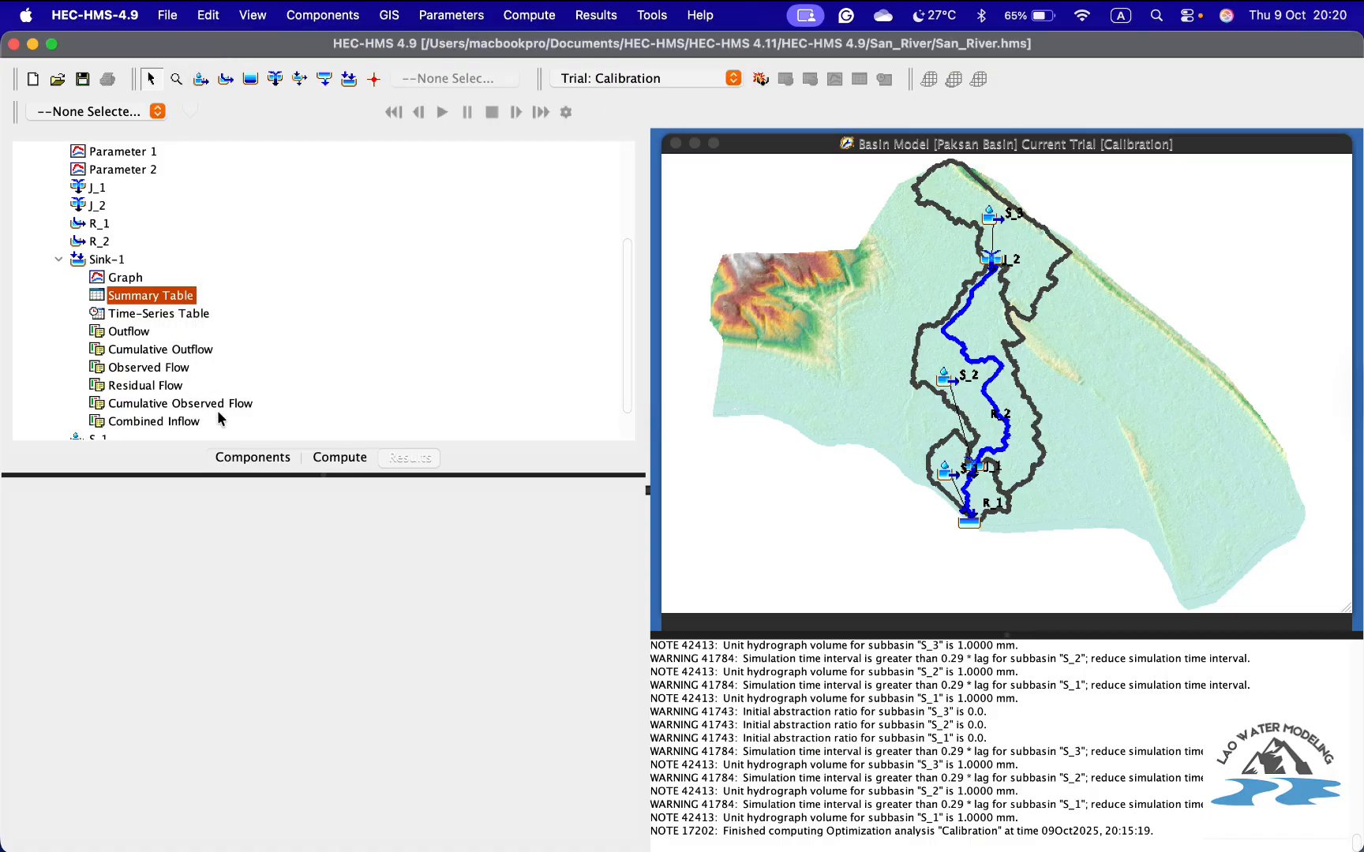
# - Review the Calibration trial's Parameter 1 and Parameter 2 settings, comparing each one's element, initial value and minimum and maximum limits
pyautogui.click(326, 461)
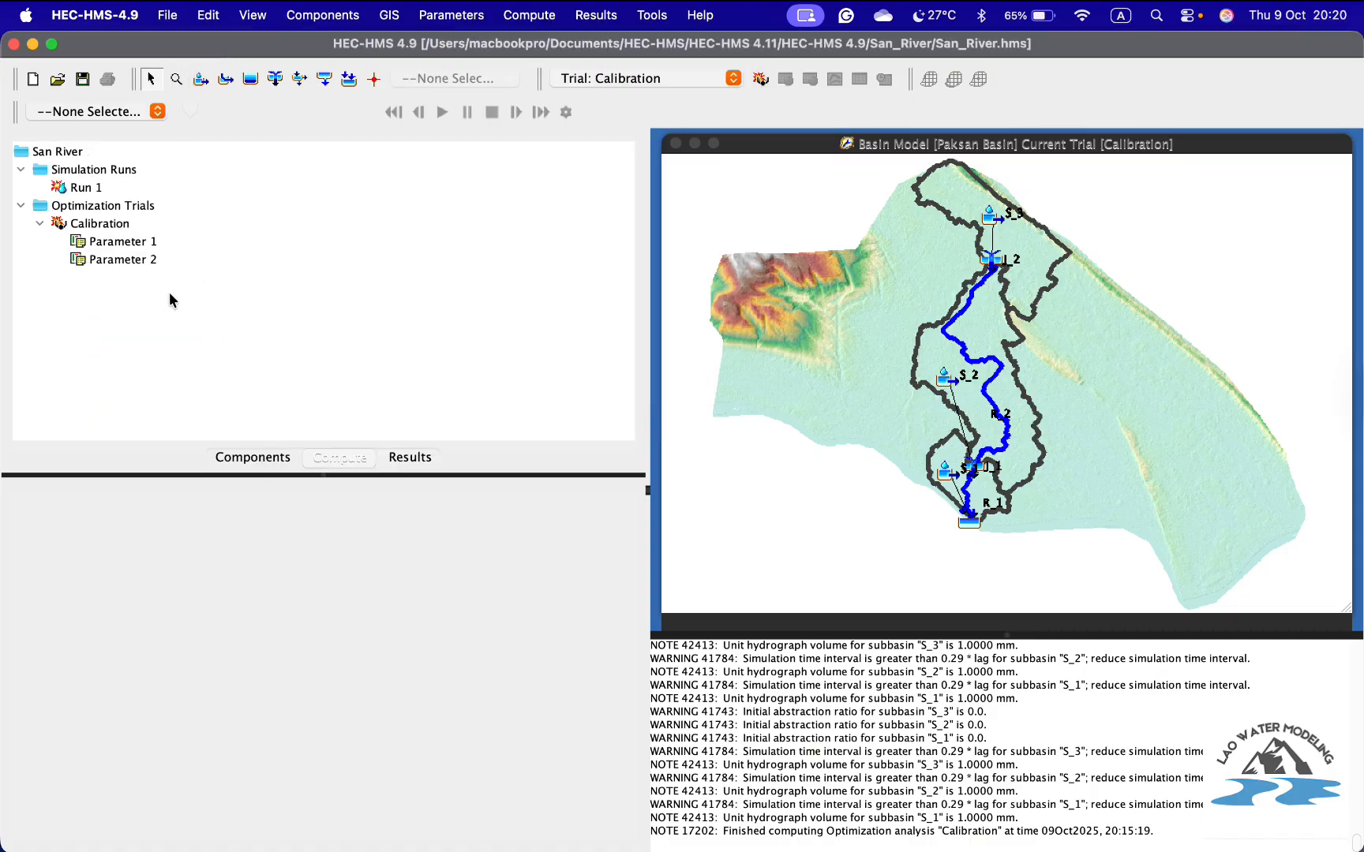
pyautogui.click(122, 249)
pyautogui.click(127, 262)
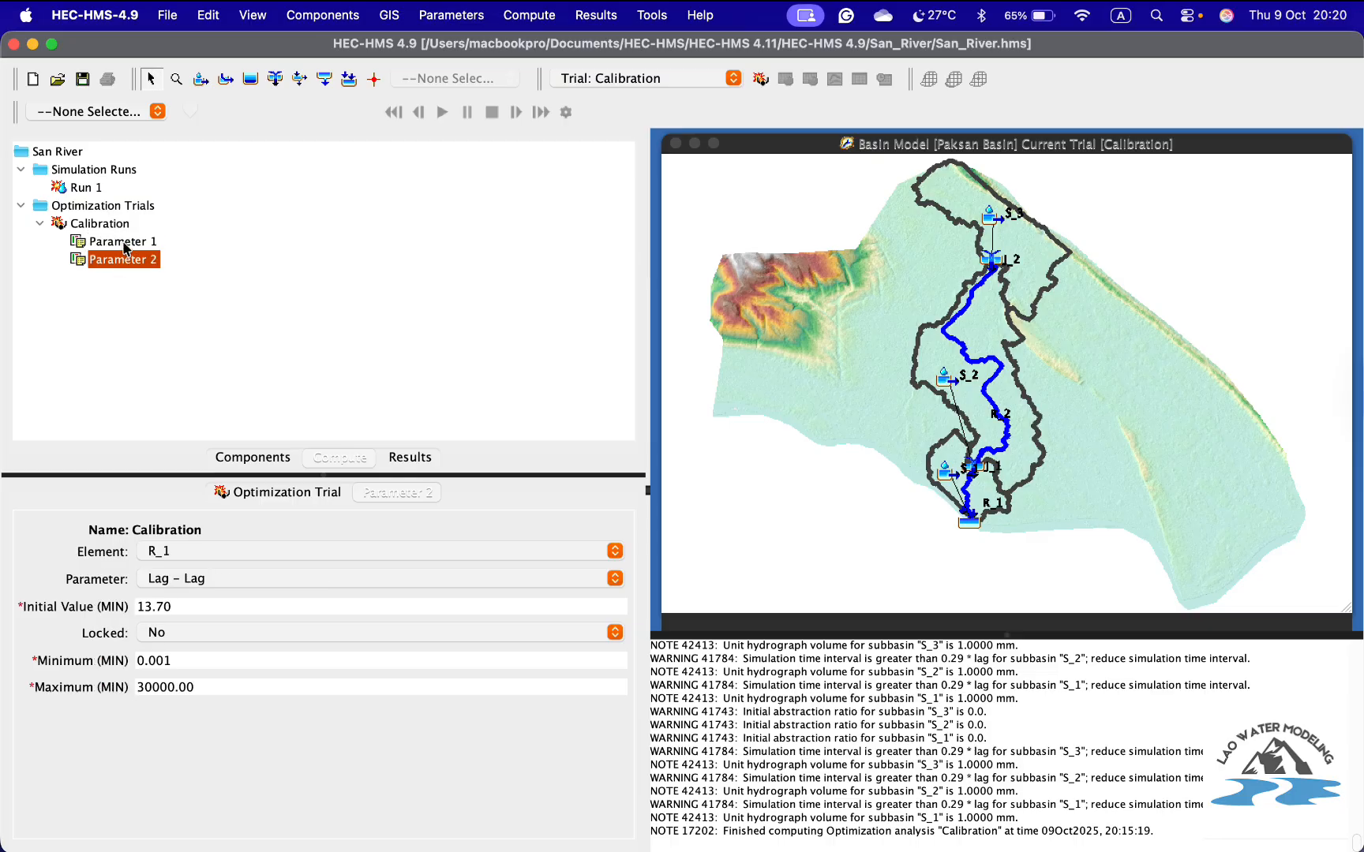
pyautogui.click(124, 245)
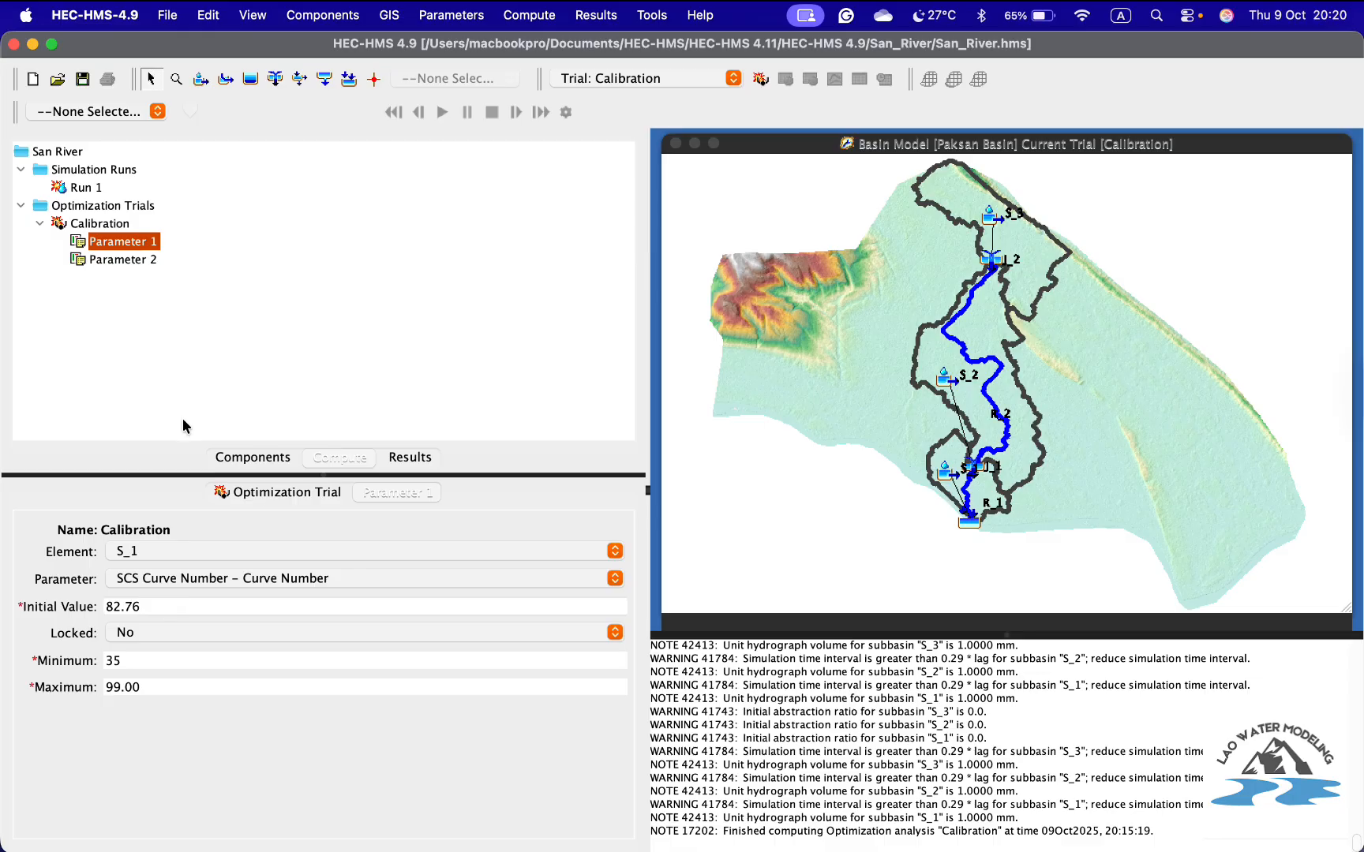
pyautogui.click(138, 261)
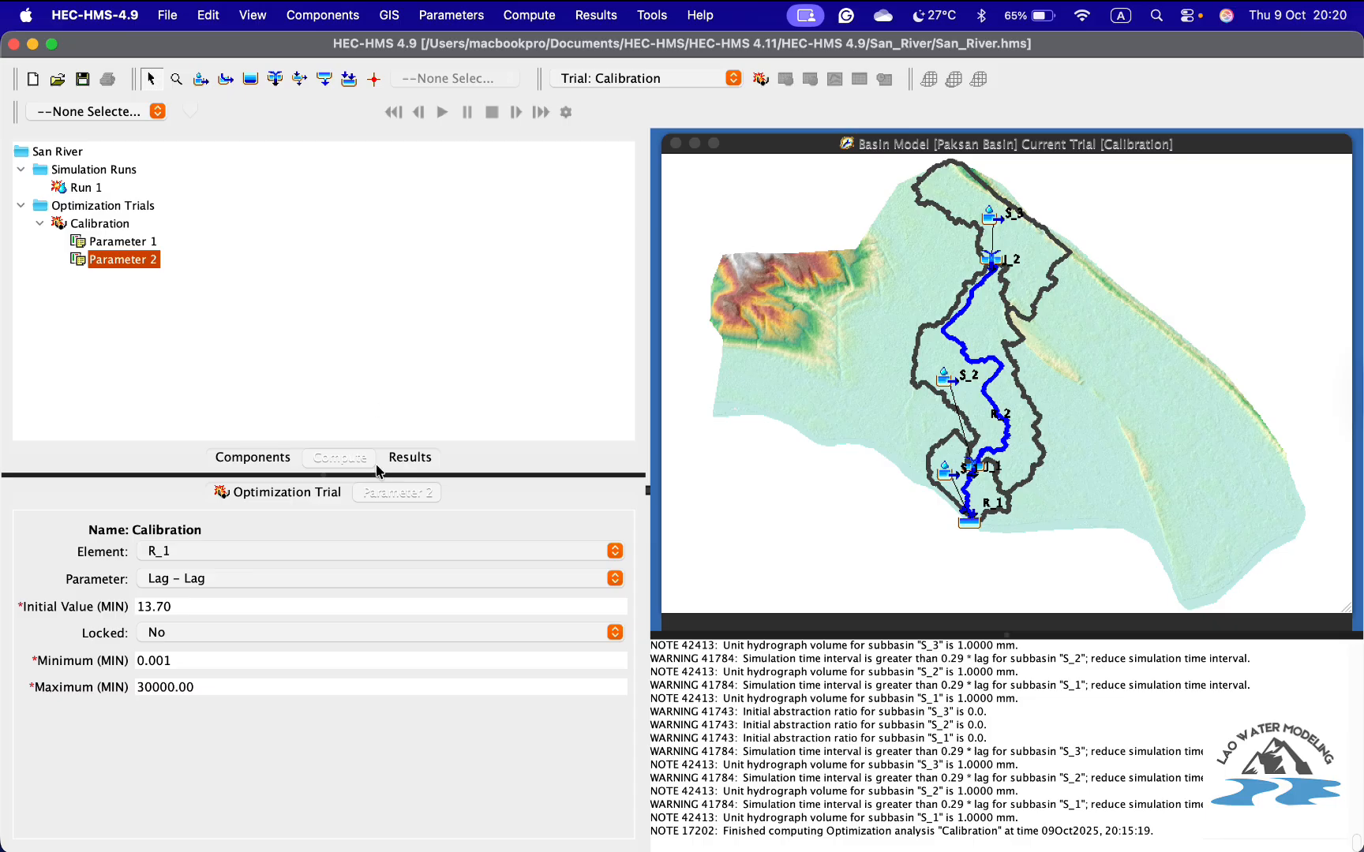
# - Return to the Calibration results, review and close Sink-1's graph, and open its summary table in an enlarged window to examine the fit statistics
pyautogui.click(408, 458)
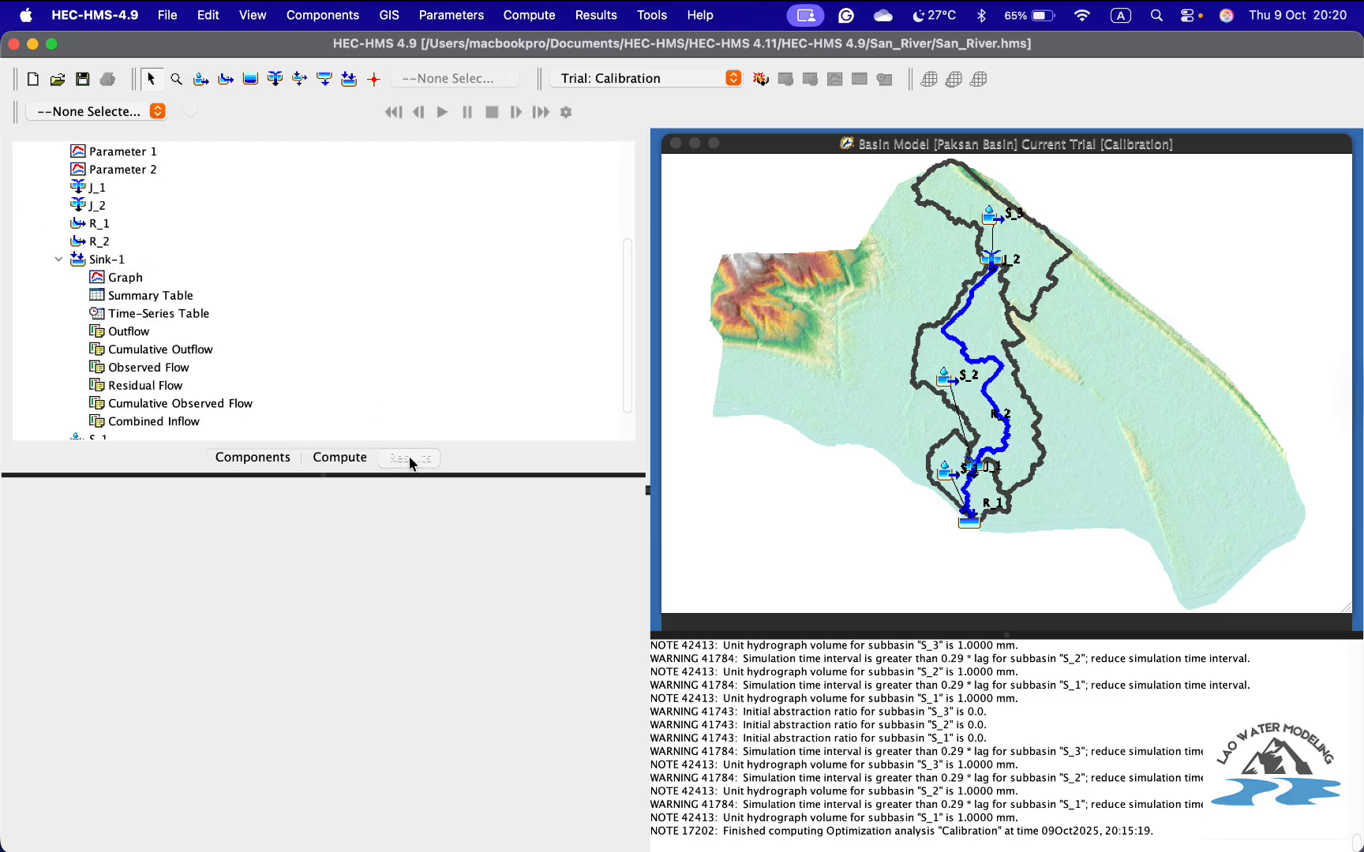
pyautogui.click(131, 282)
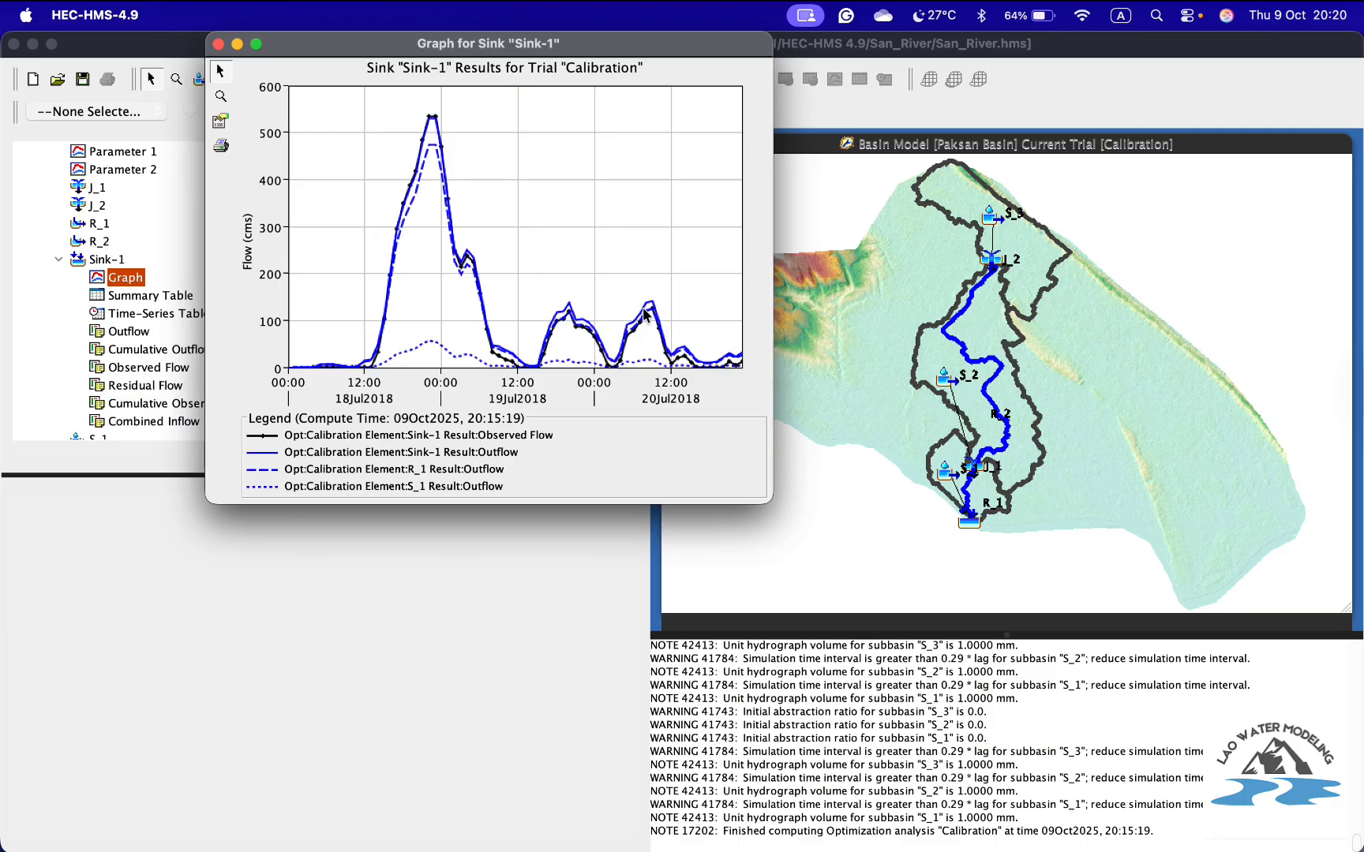
pyautogui.click(219, 45)
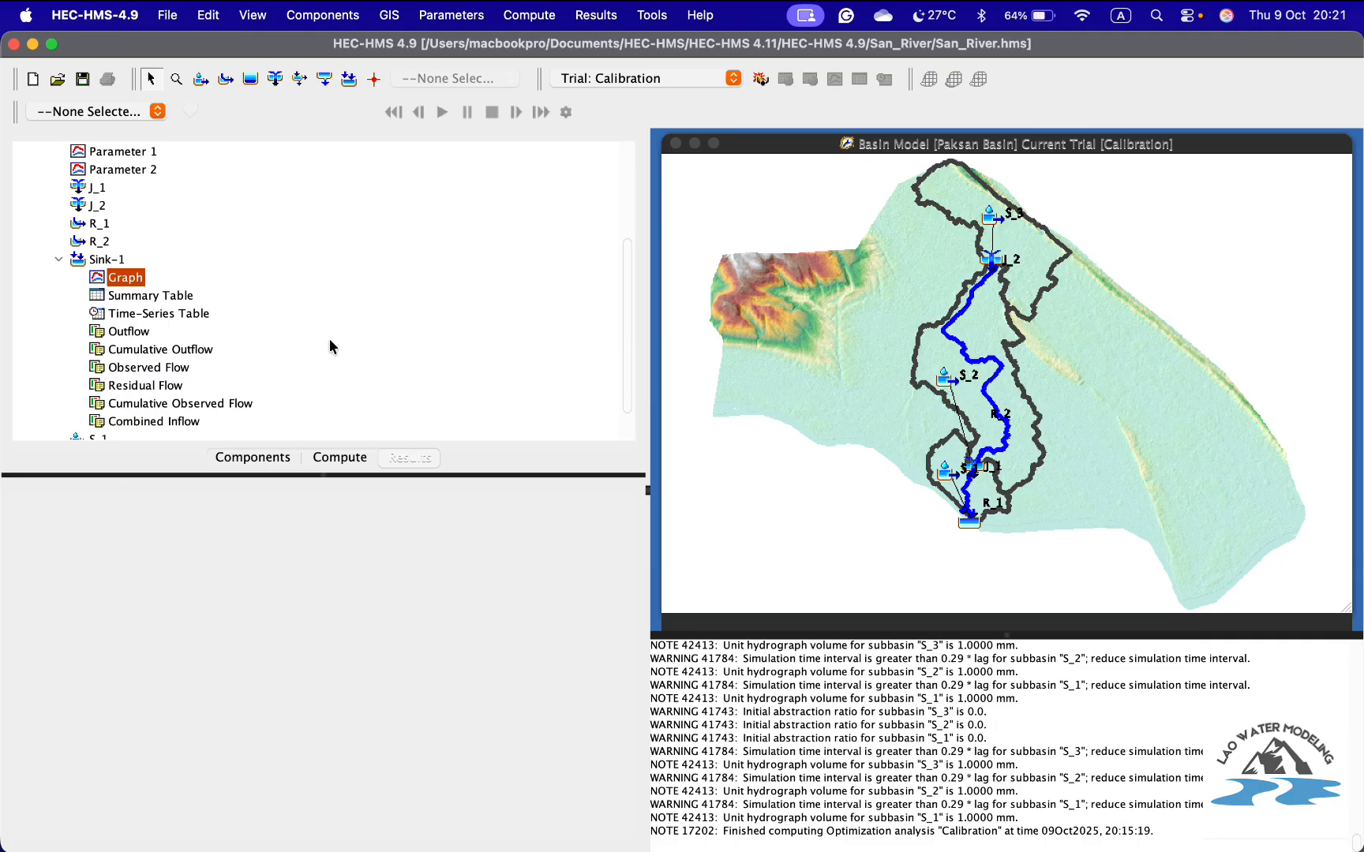
pyautogui.click(133, 297)
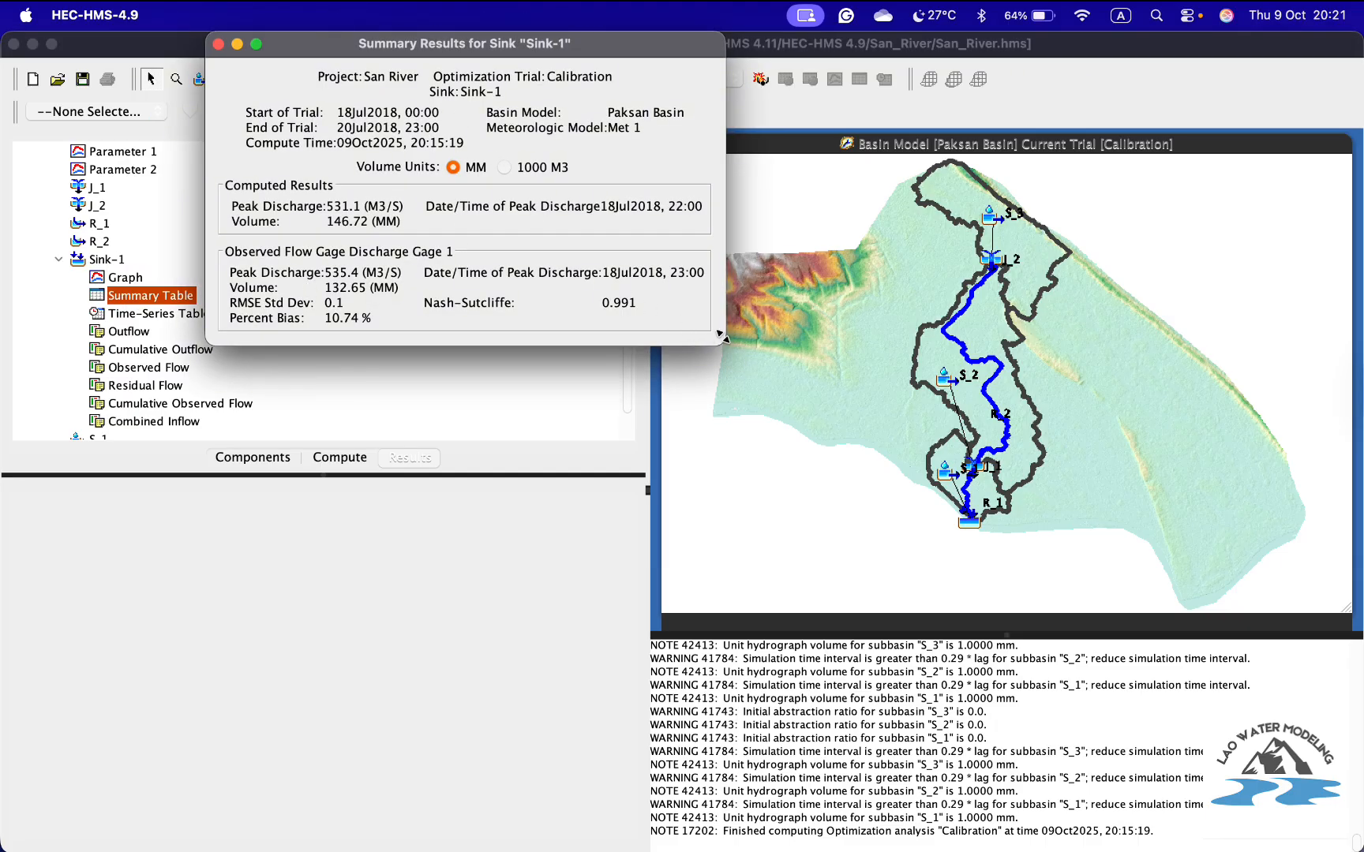
pyautogui.moveTo(720, 335); pyautogui.dragTo(1339, 727)
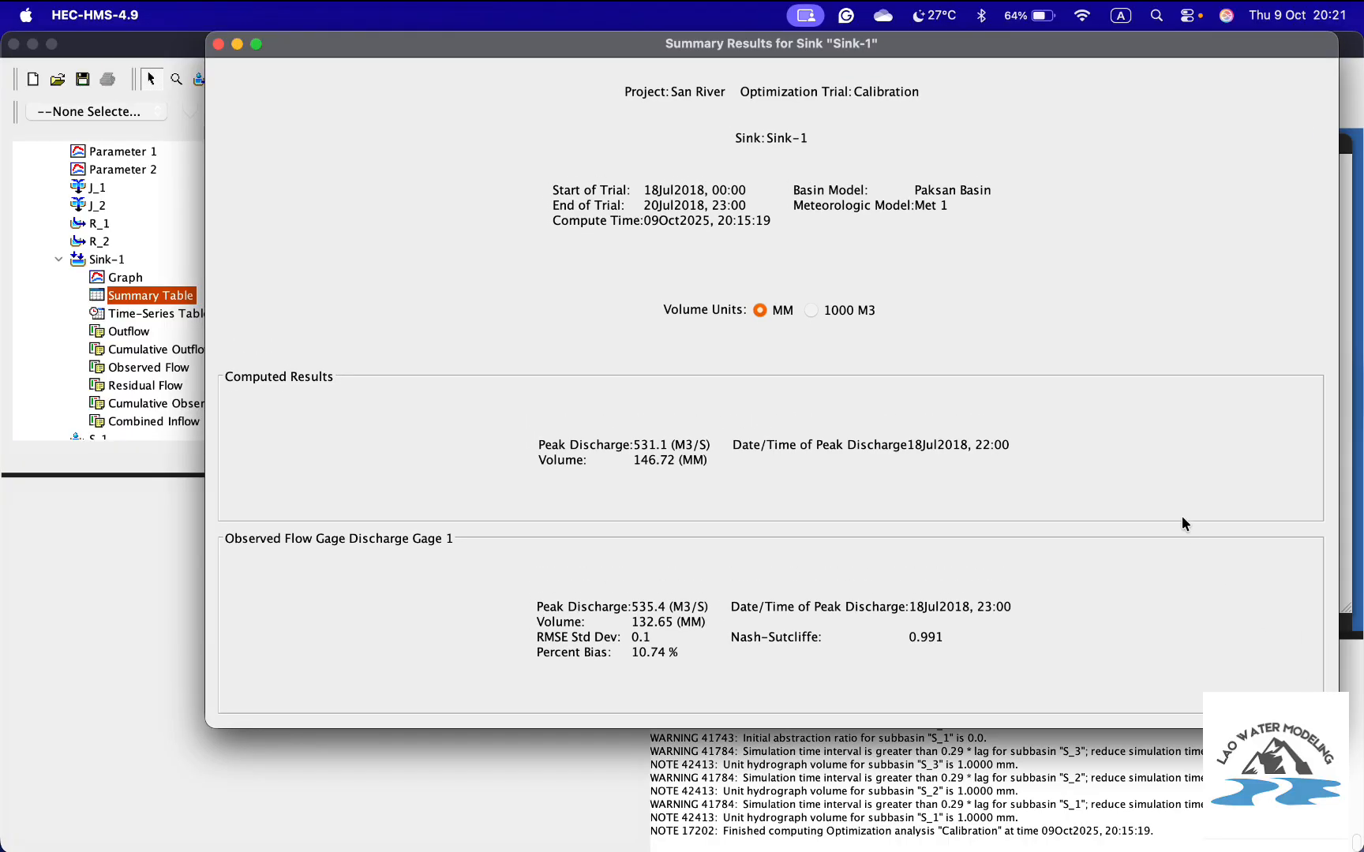